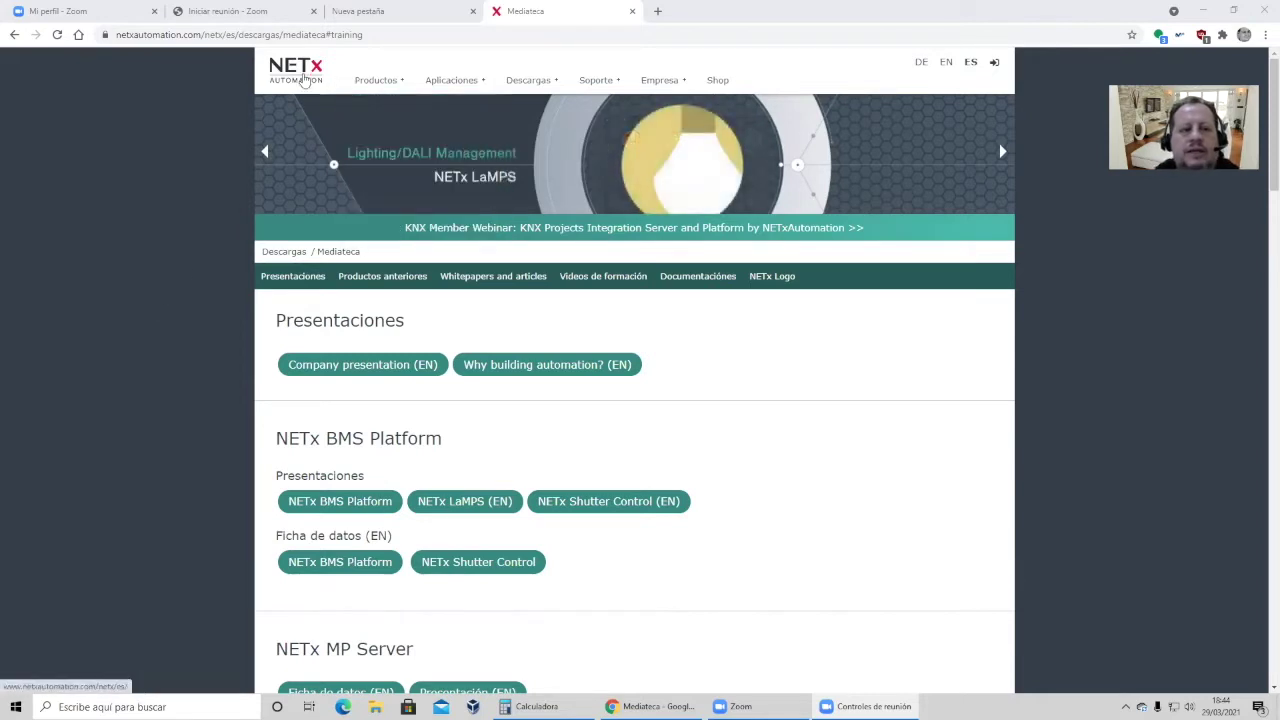
View the NETx 'Videos de formación' section, then minimize Chrome to the desktop.
scroll(210, 282, down, 2)
scroll(217, 300, up, 2)
scroll(220, 314, down, 1)
scroll(220, 314, down, 3)
scroll(220, 314, up, 1)
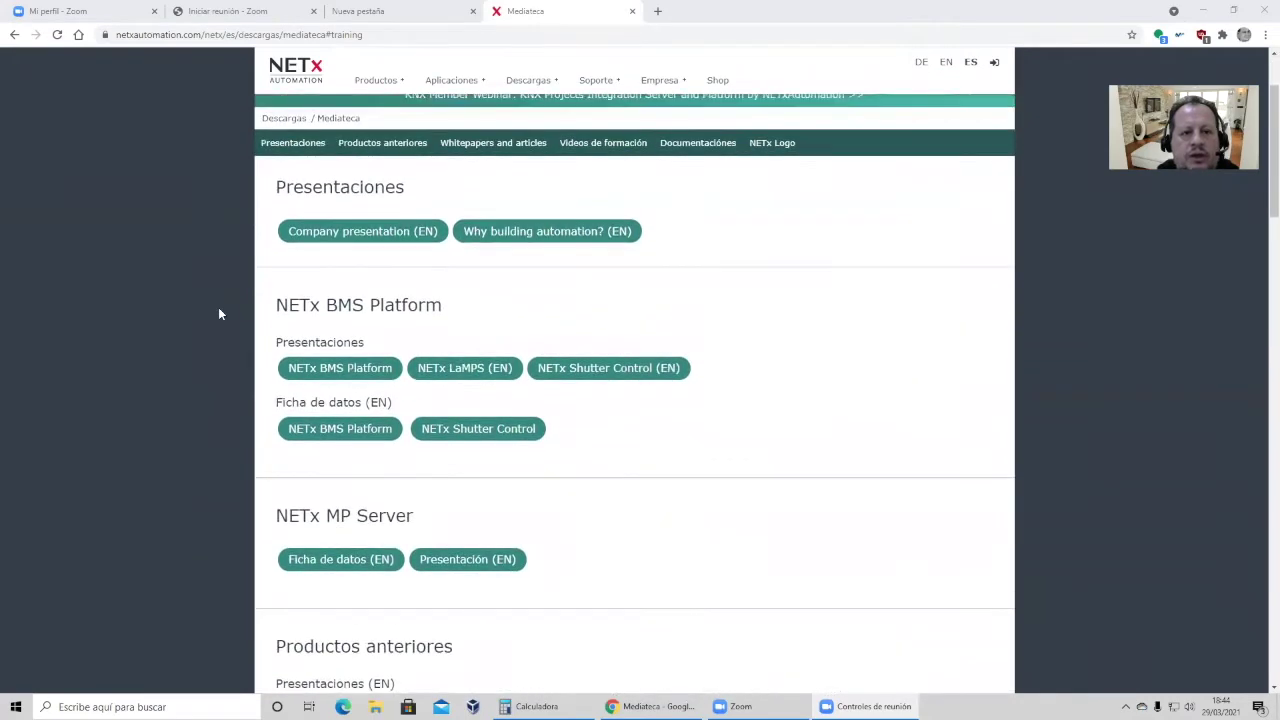
scroll(220, 314, up, 3)
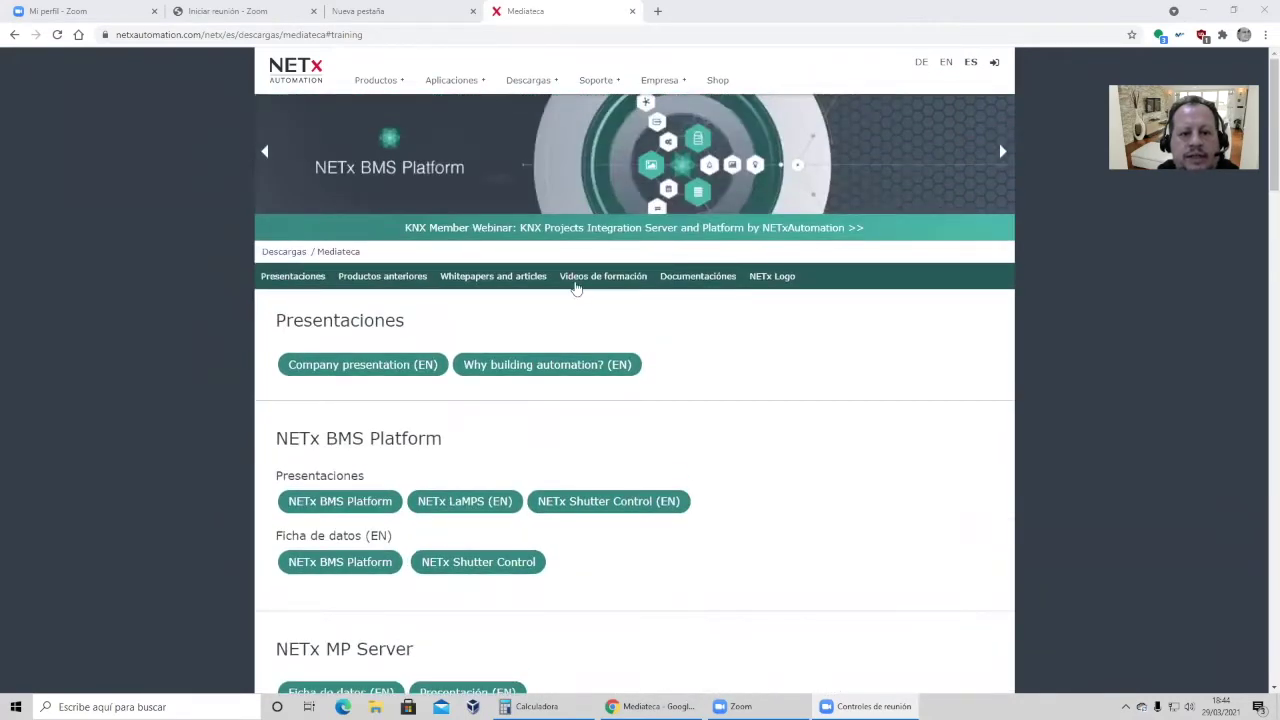
click(593, 277)
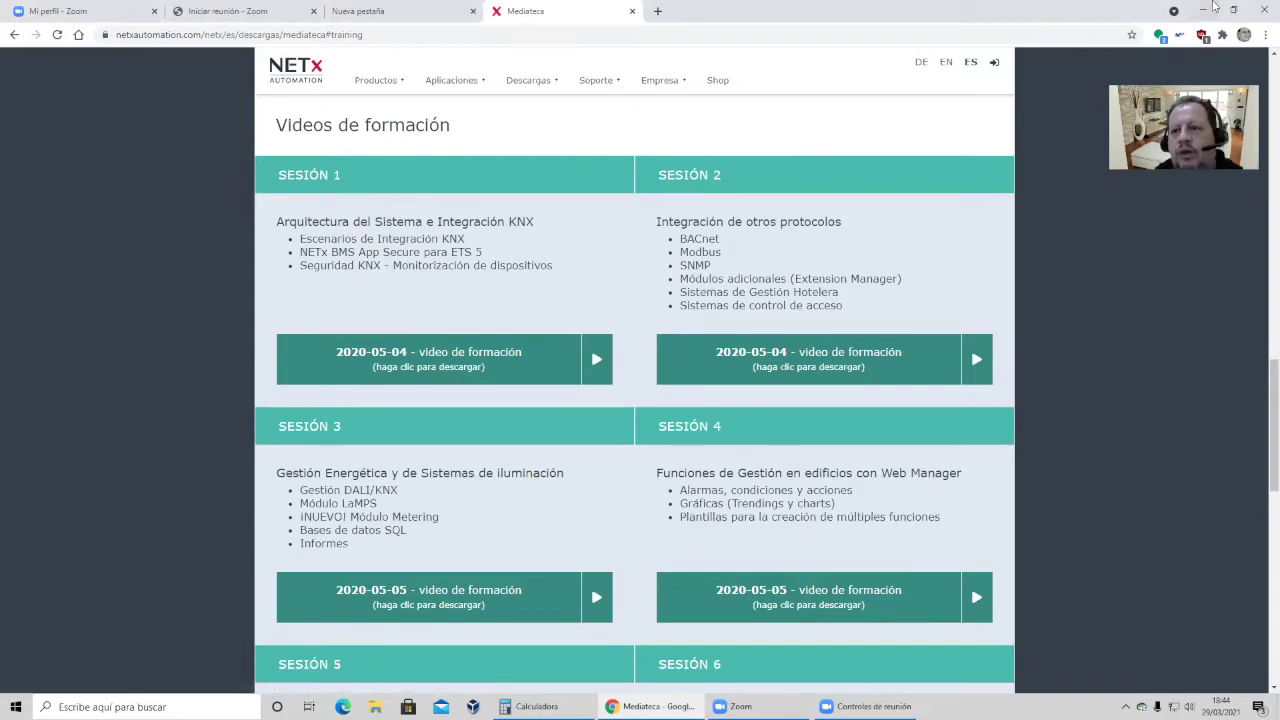
click(1199, 14)
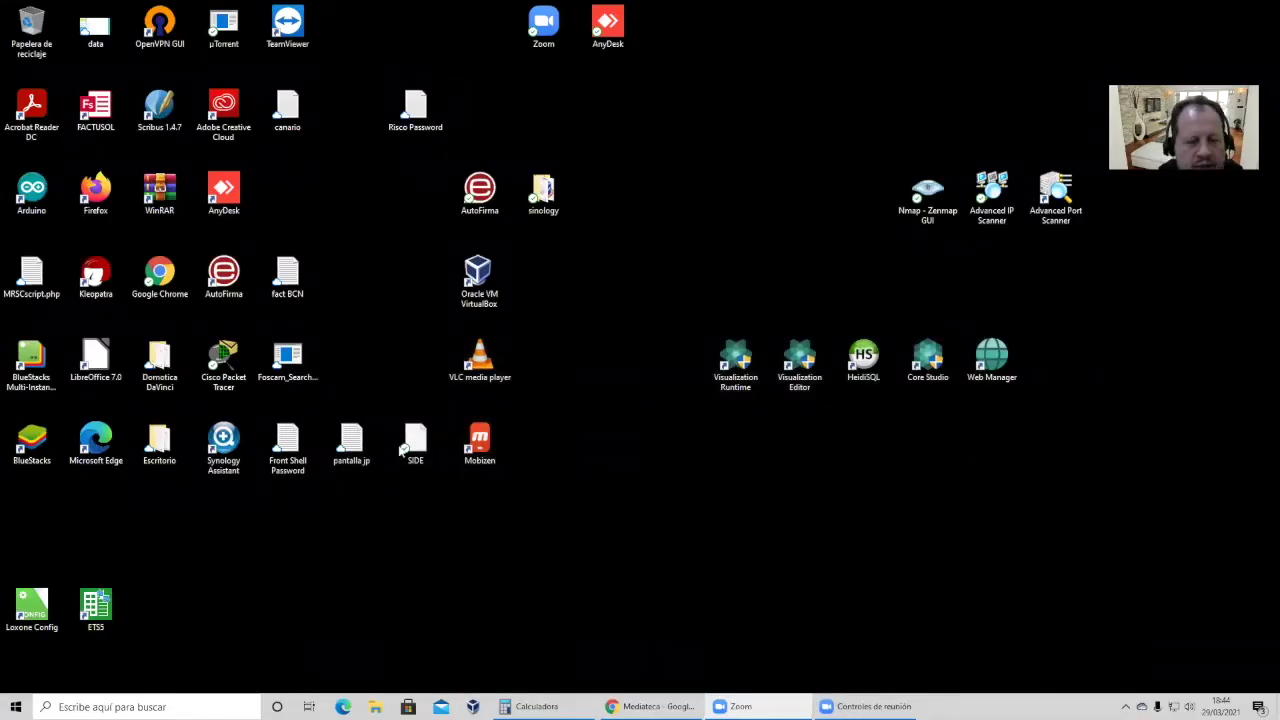
Launch ETS5 from its desktop icon to reach the project overview.
double_click(106, 610)
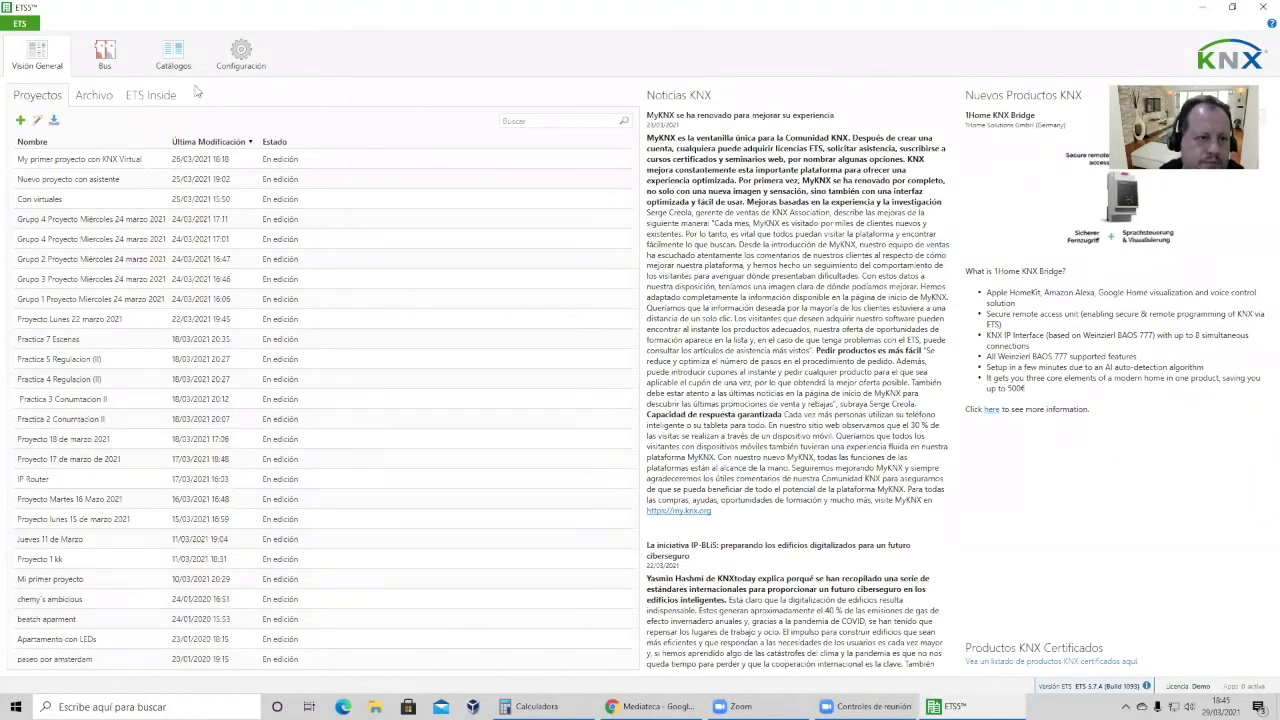
Review the Grupo 4, 3 and 1 project details, ending on Grupo 1, then minimize ETS5.
click(108, 300)
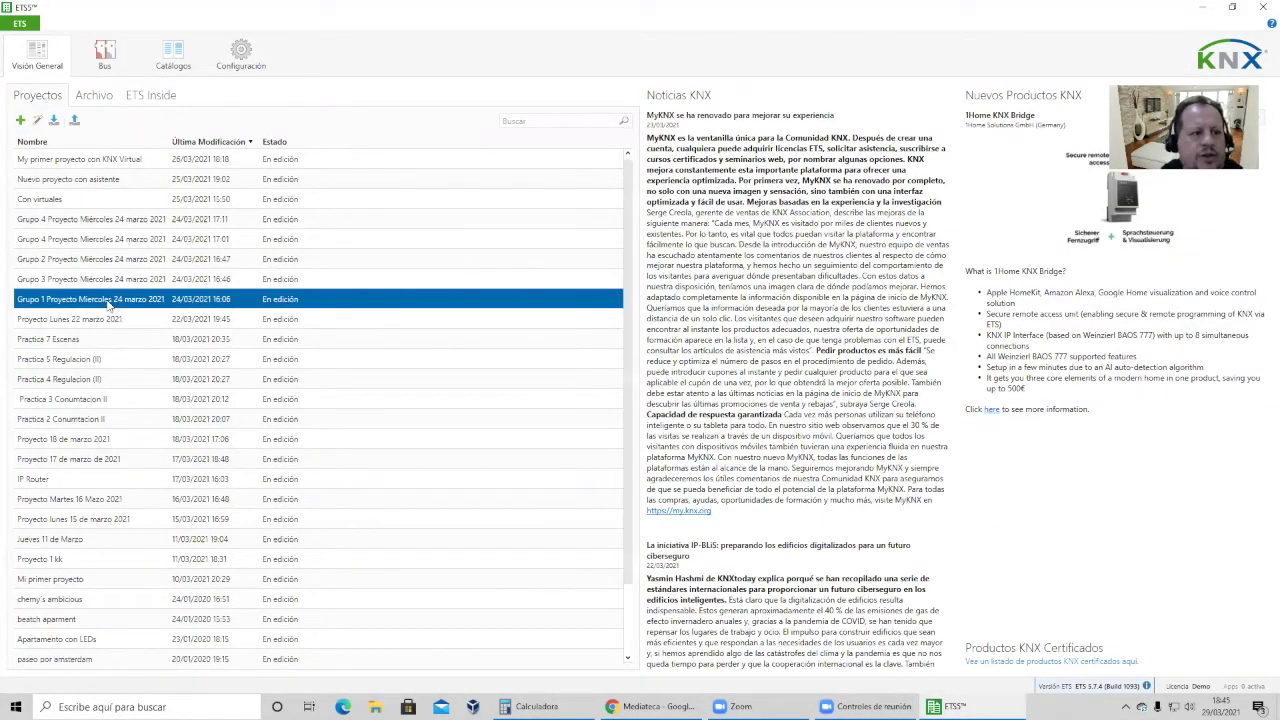
click(100, 258)
click(95, 240)
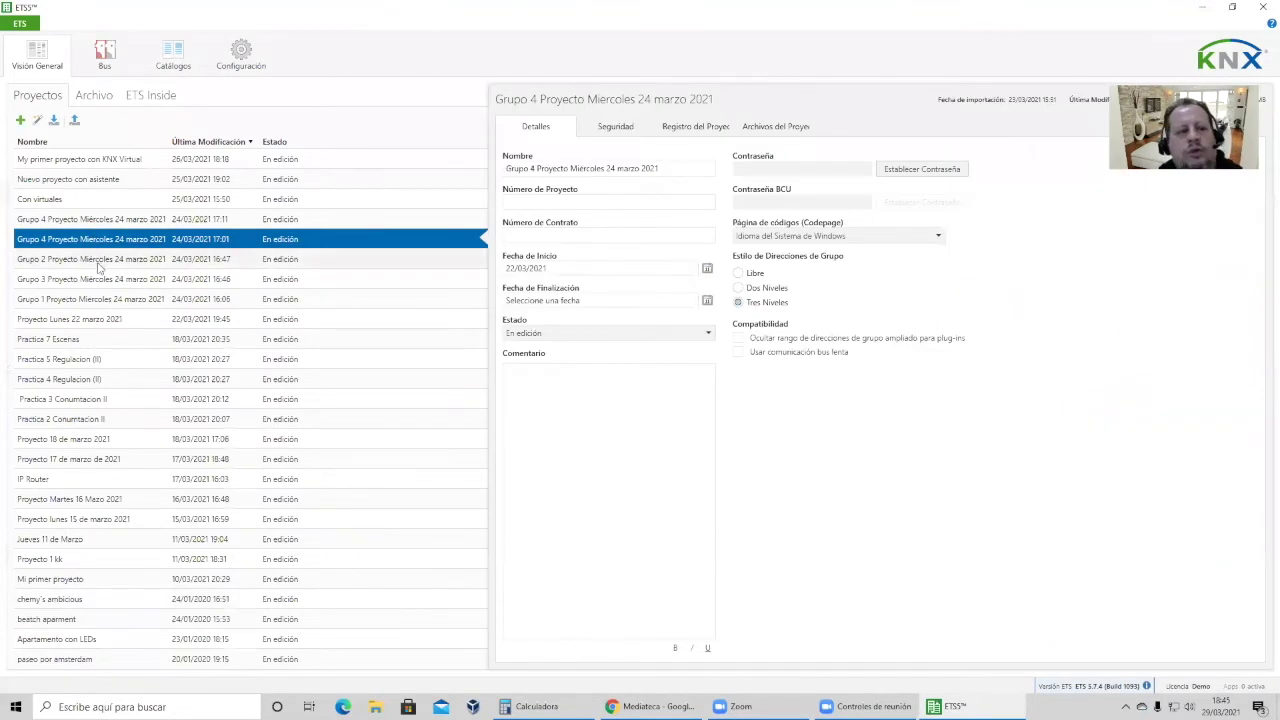
click(100, 260)
click(103, 280)
click(105, 299)
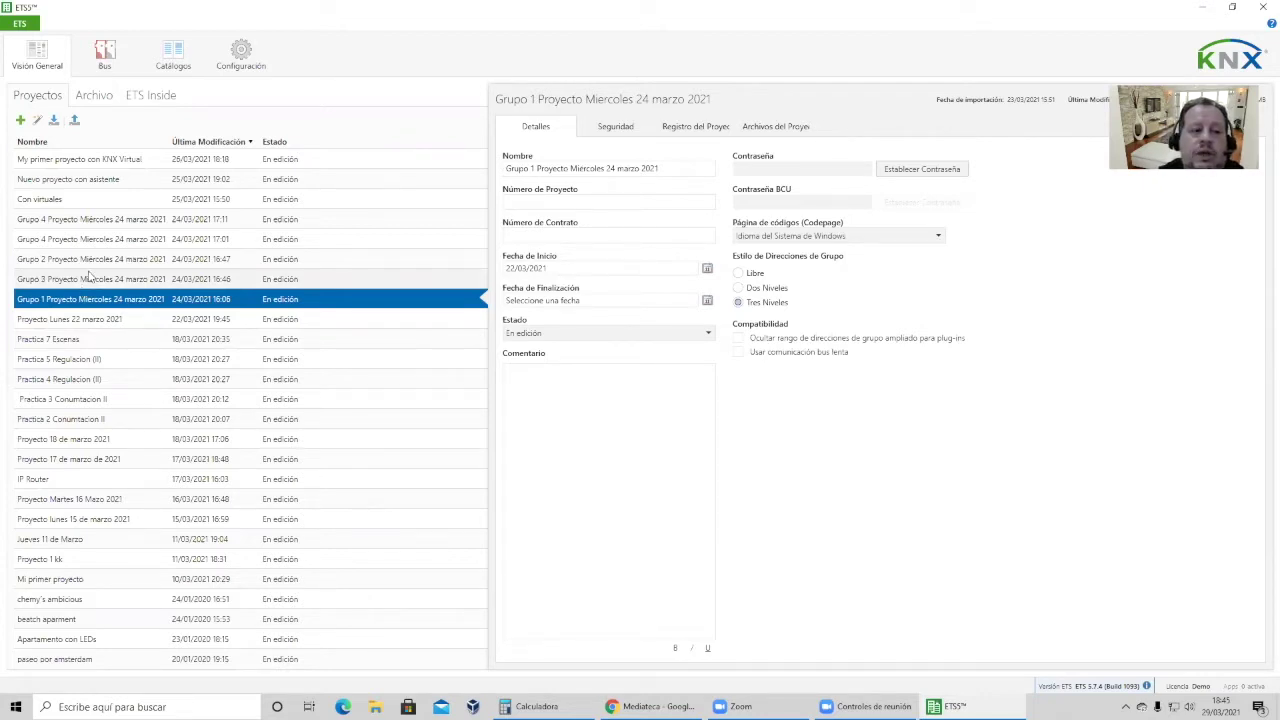
click(1199, 7)
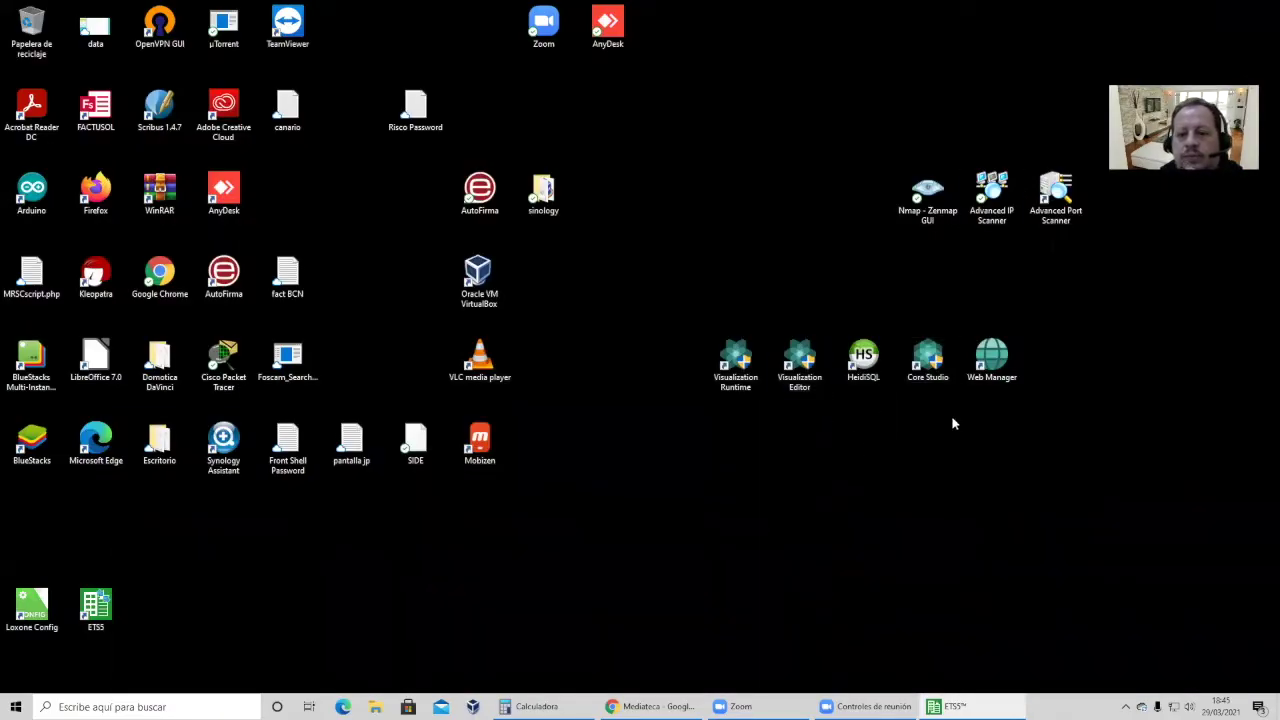
Launch NETx Core Server Studio, start the server and dismiss the licence expiry notice.
double_click(928, 360)
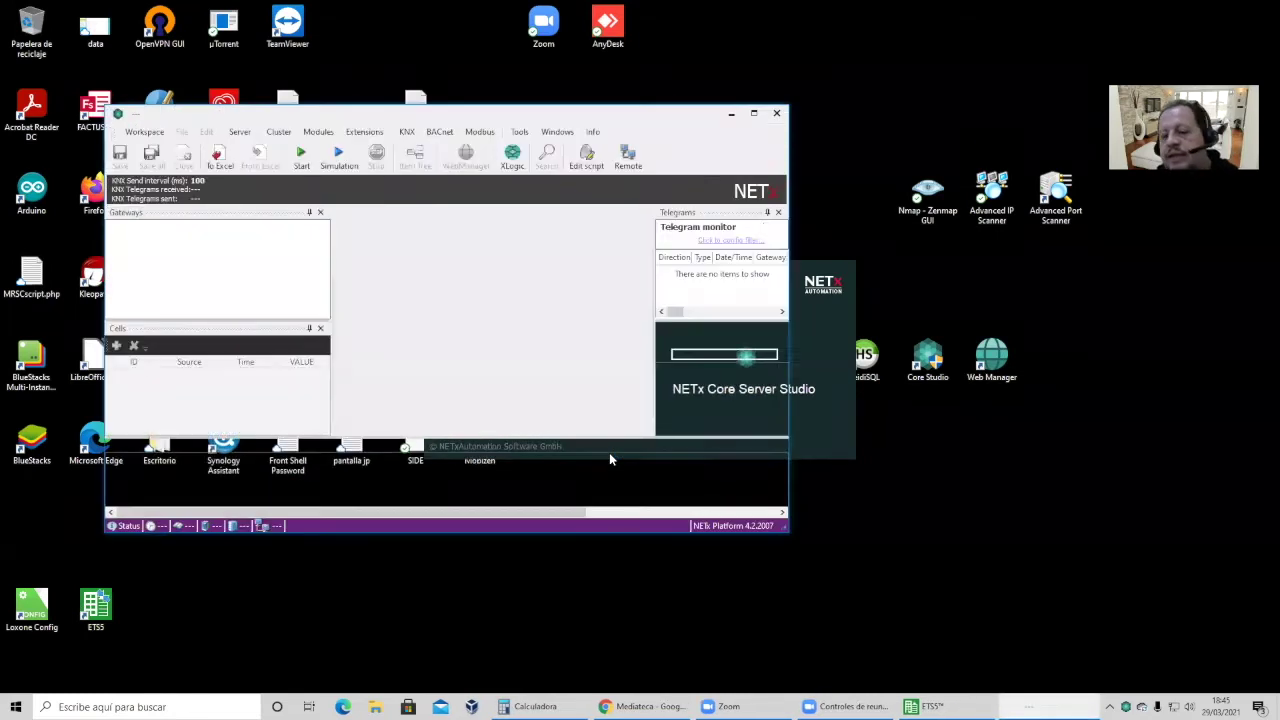
click(633, 398)
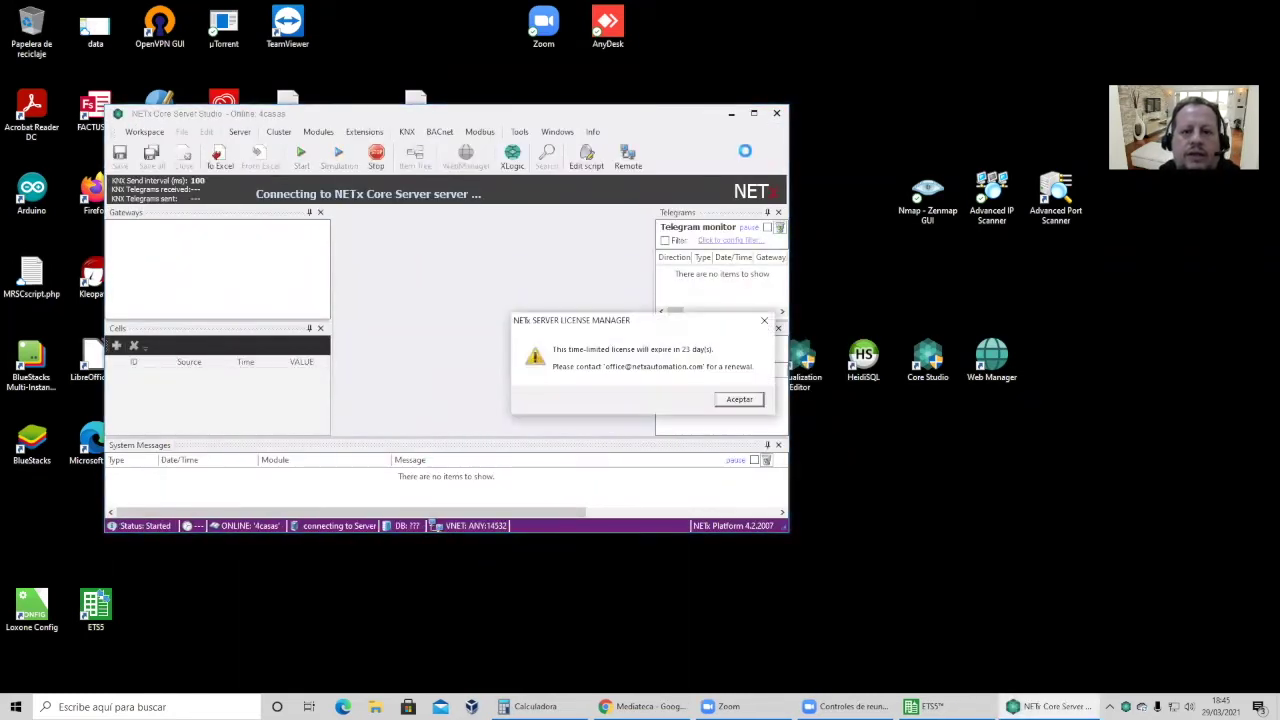
click(738, 399)
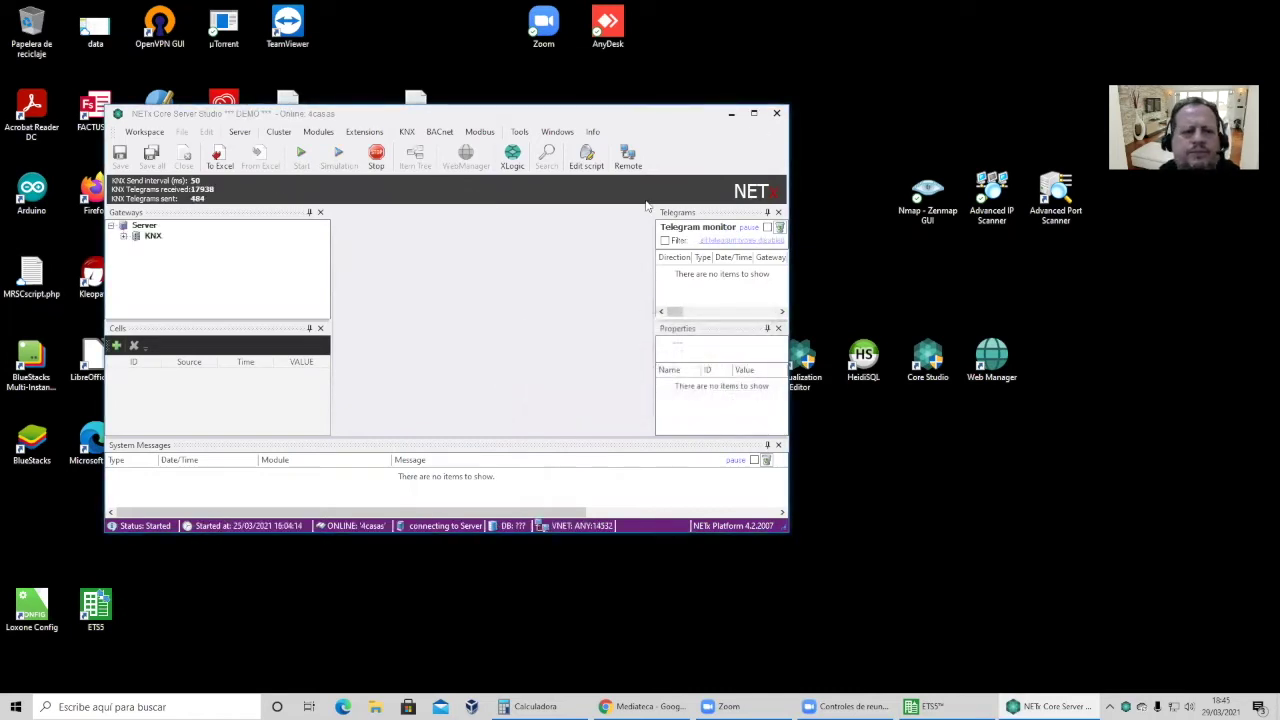
Inspect the Server, IP750G4, IP750G3 and IP750G1 gateways and KNX options, then return to ETS5.
click(130, 242)
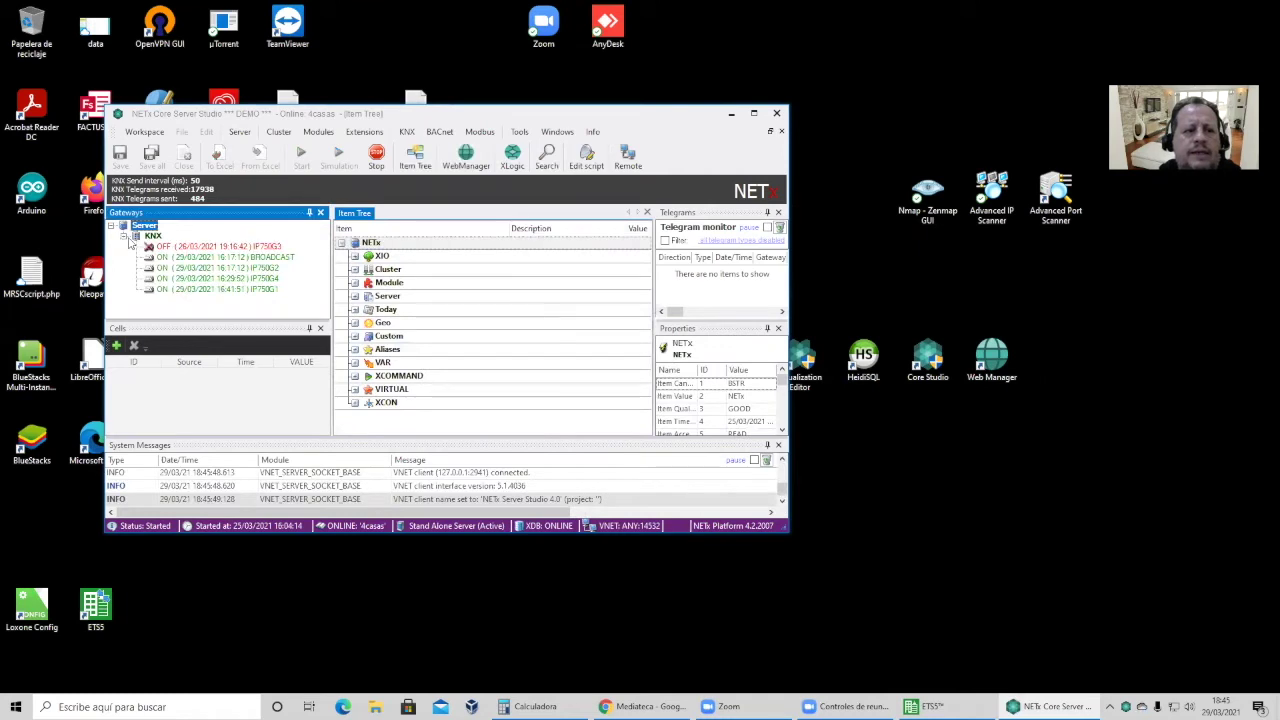
click(236, 258)
click(240, 268)
click(238, 278)
click(238, 290)
click(253, 249)
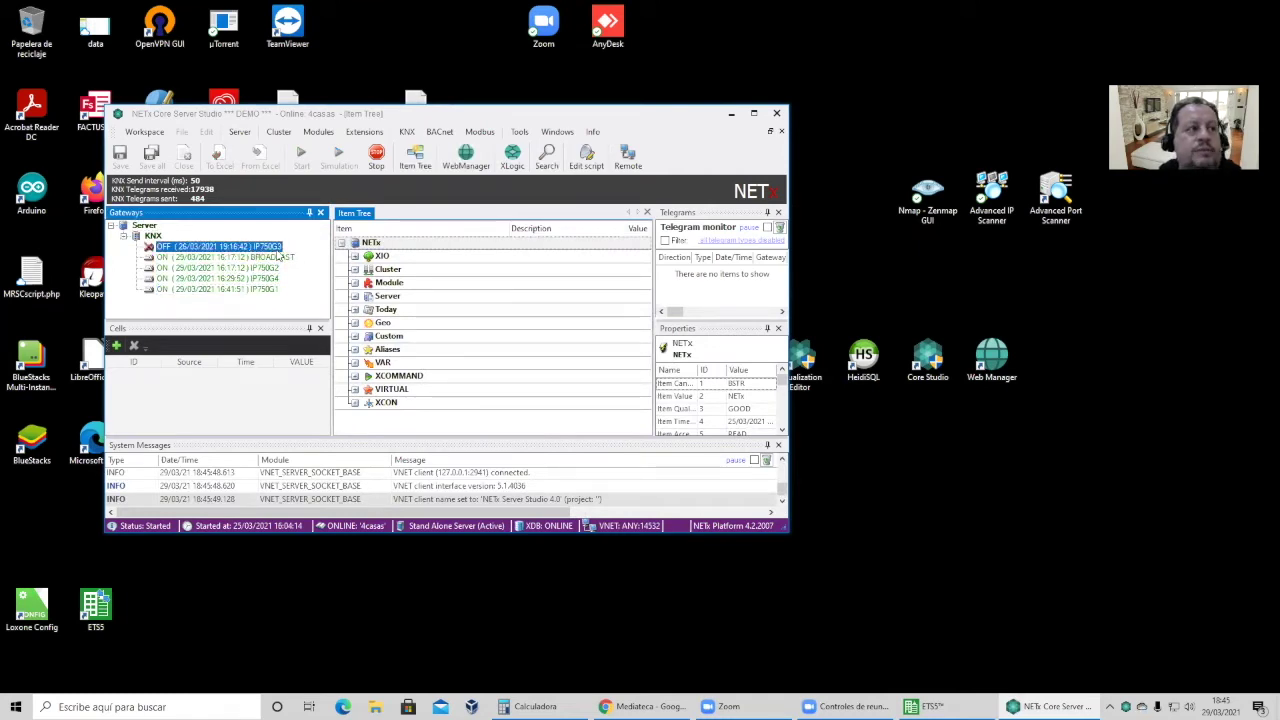
click(240, 268)
click(240, 278)
click(240, 289)
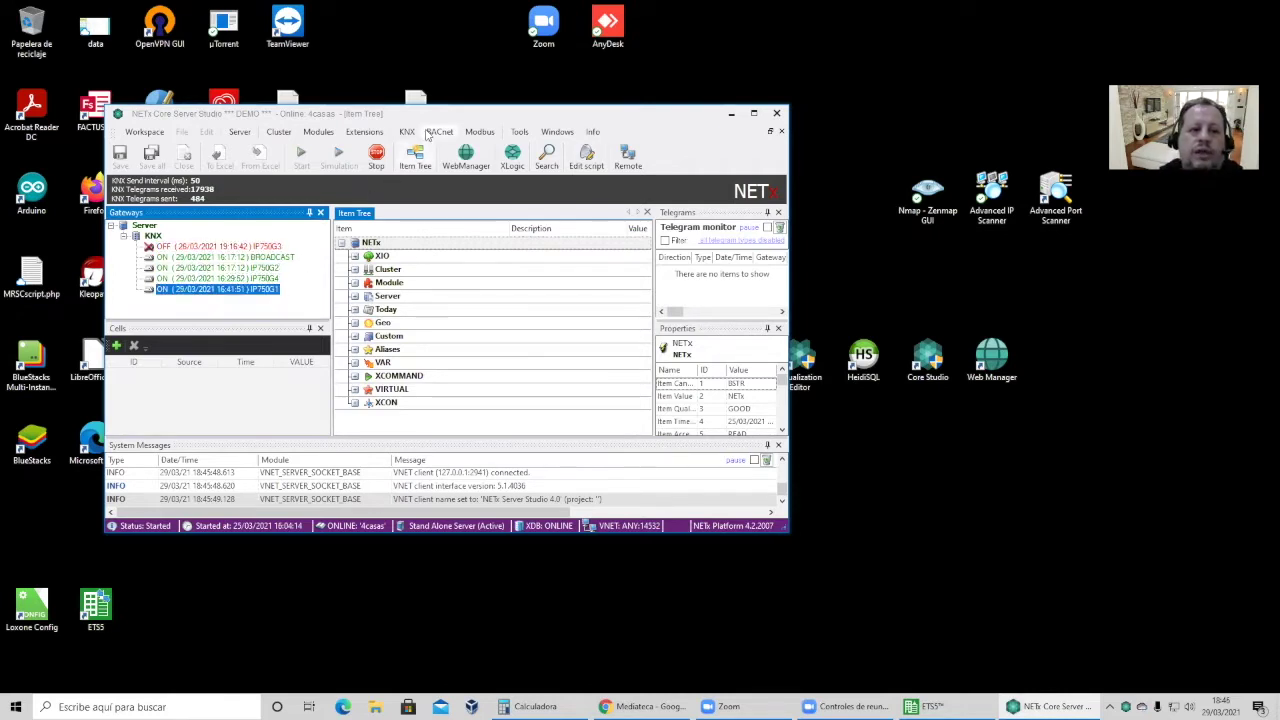
click(409, 132)
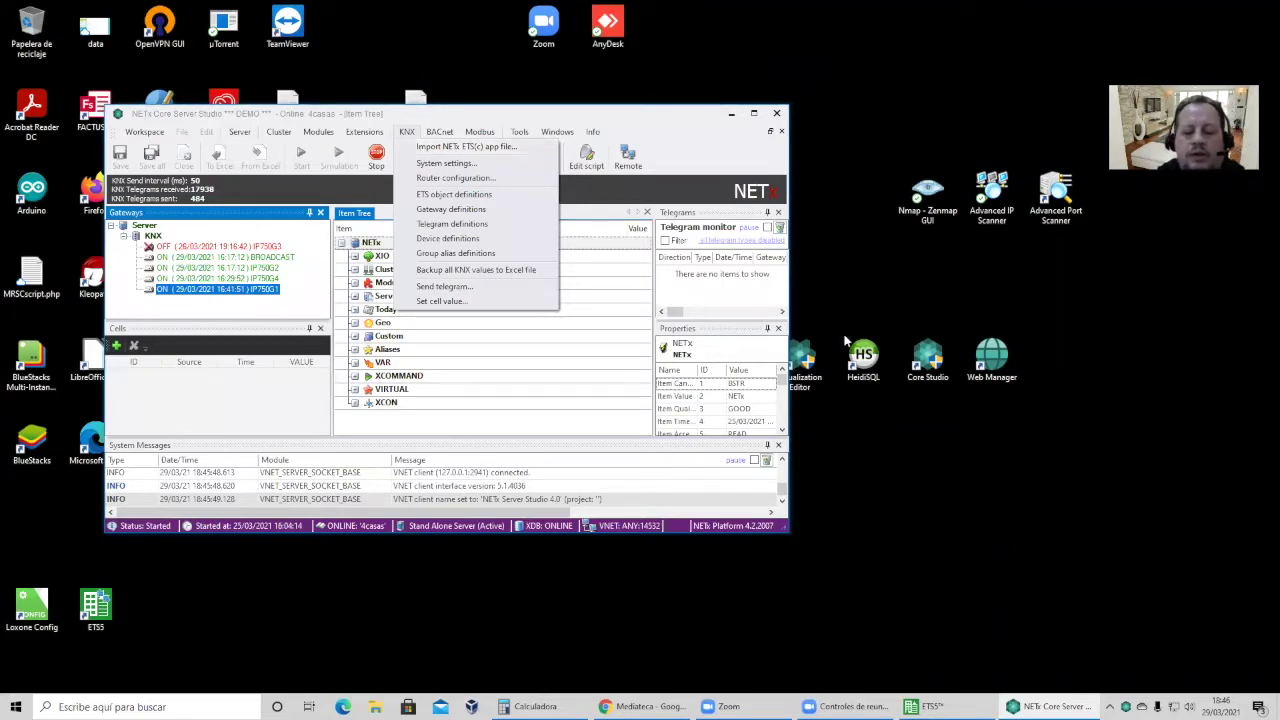
click(925, 706)
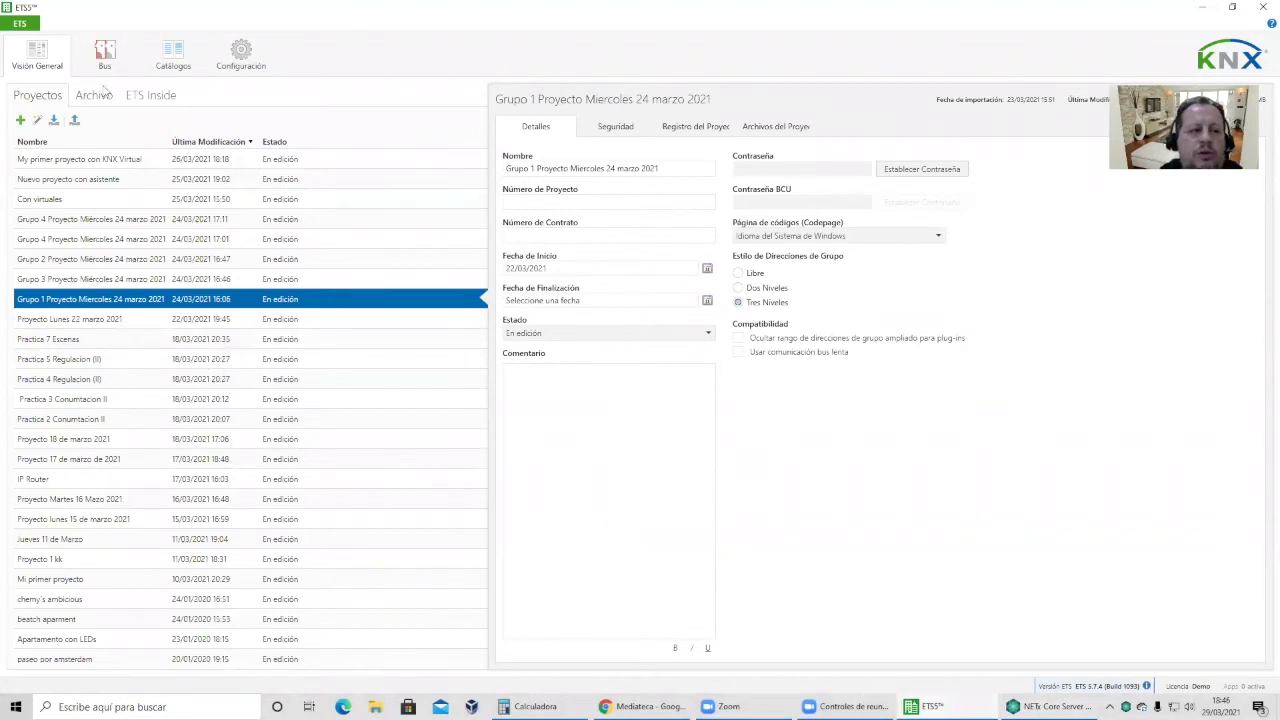
Create a new ETS5 project named 'Proyecto con acopladores de linea'.
click(20, 120)
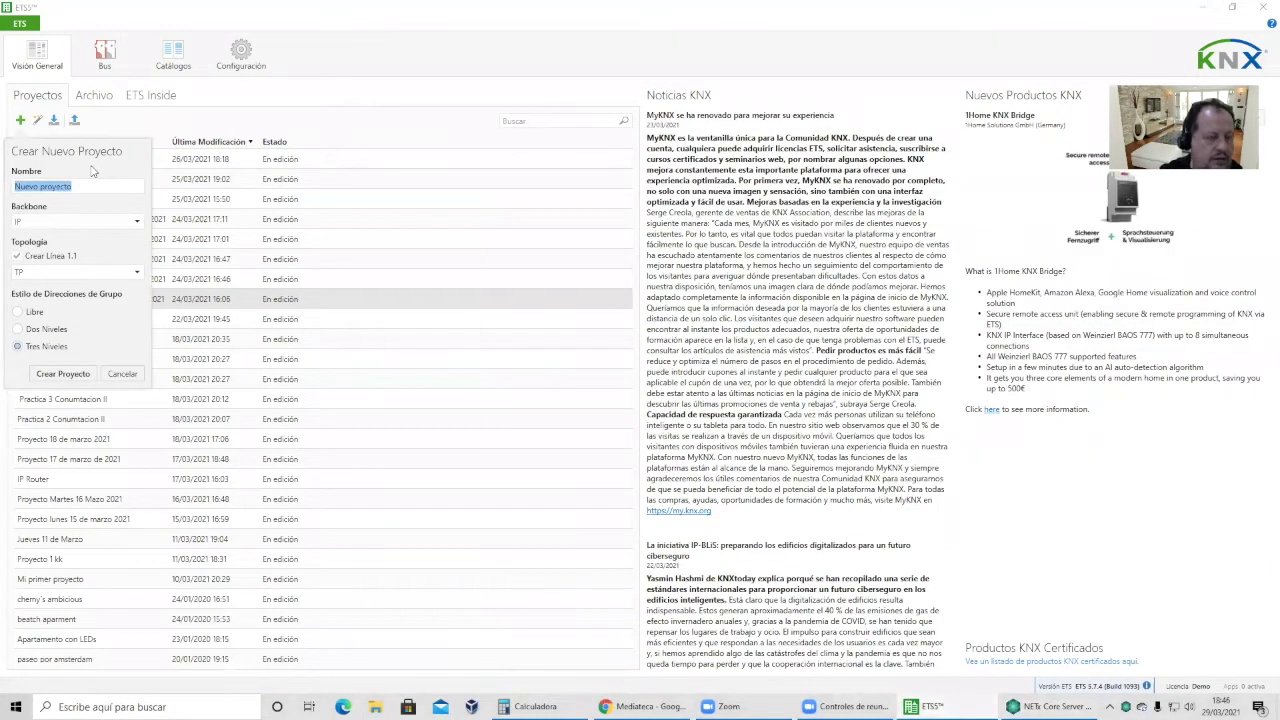
text(Pro)
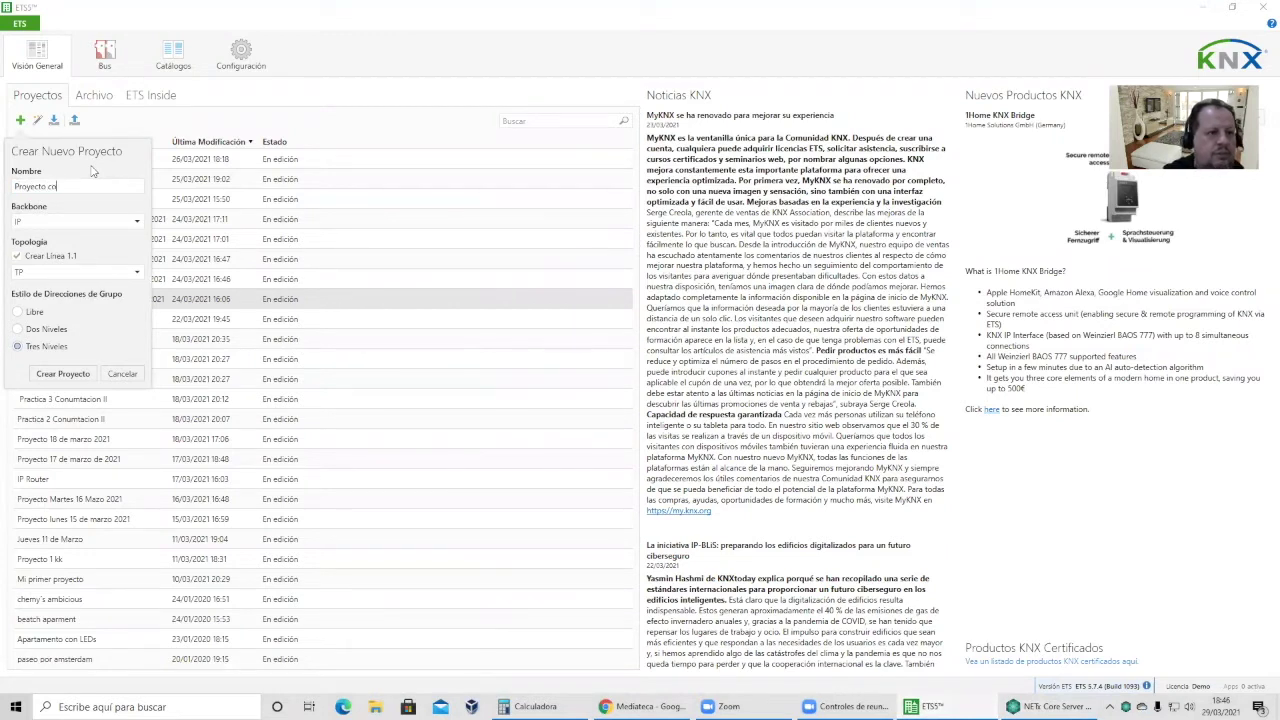
text(yecto con acopladores de linea)
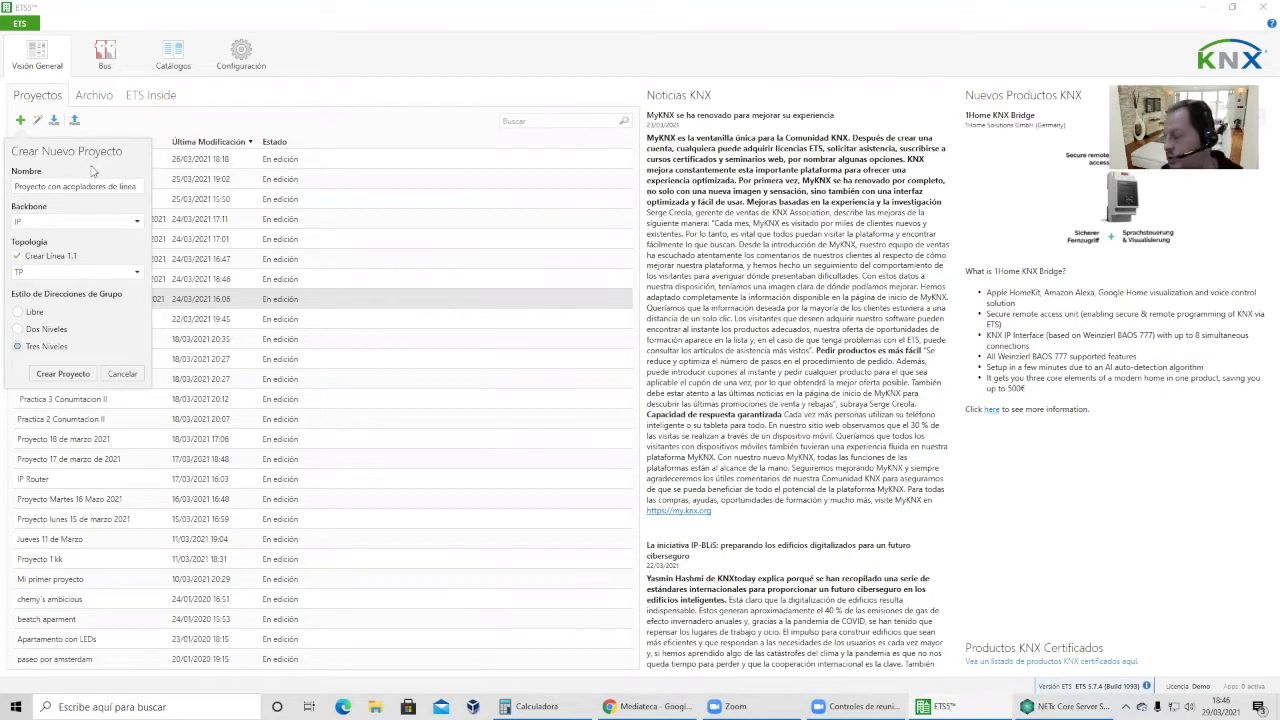
key(Return)
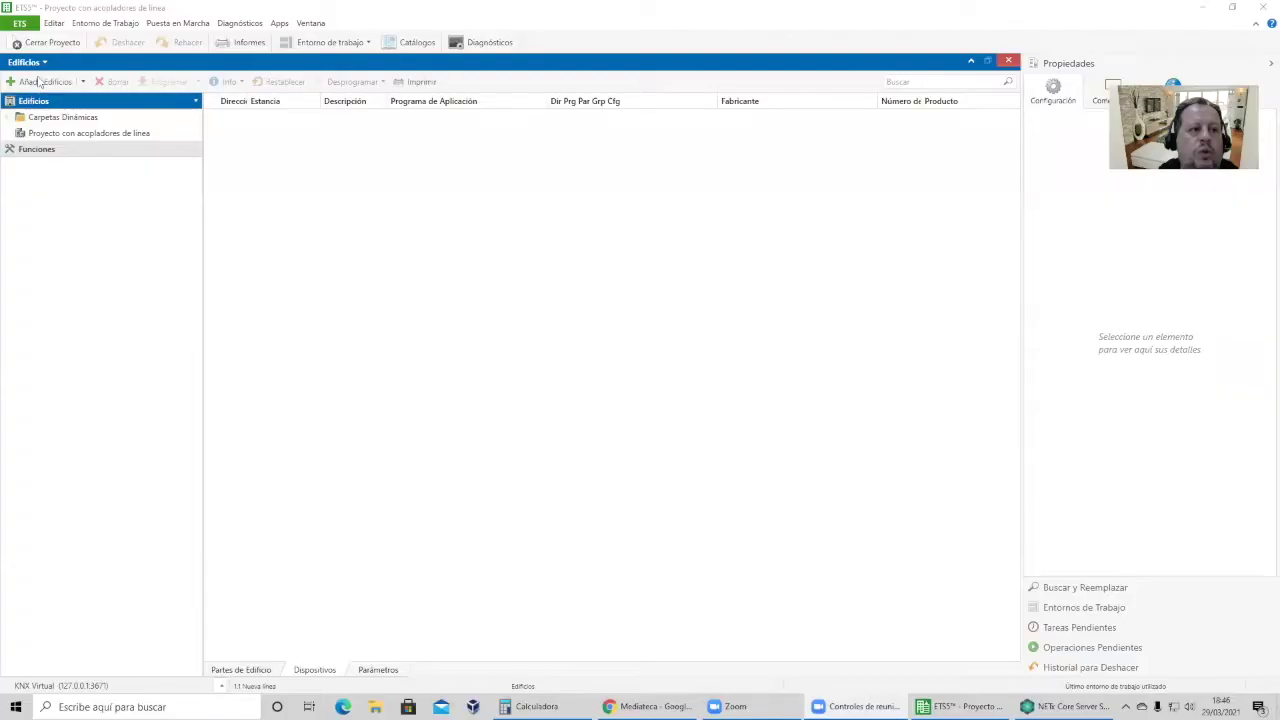
Switch the panel to the topology view and expand area 1 to show line 1.1.
click(27, 62)
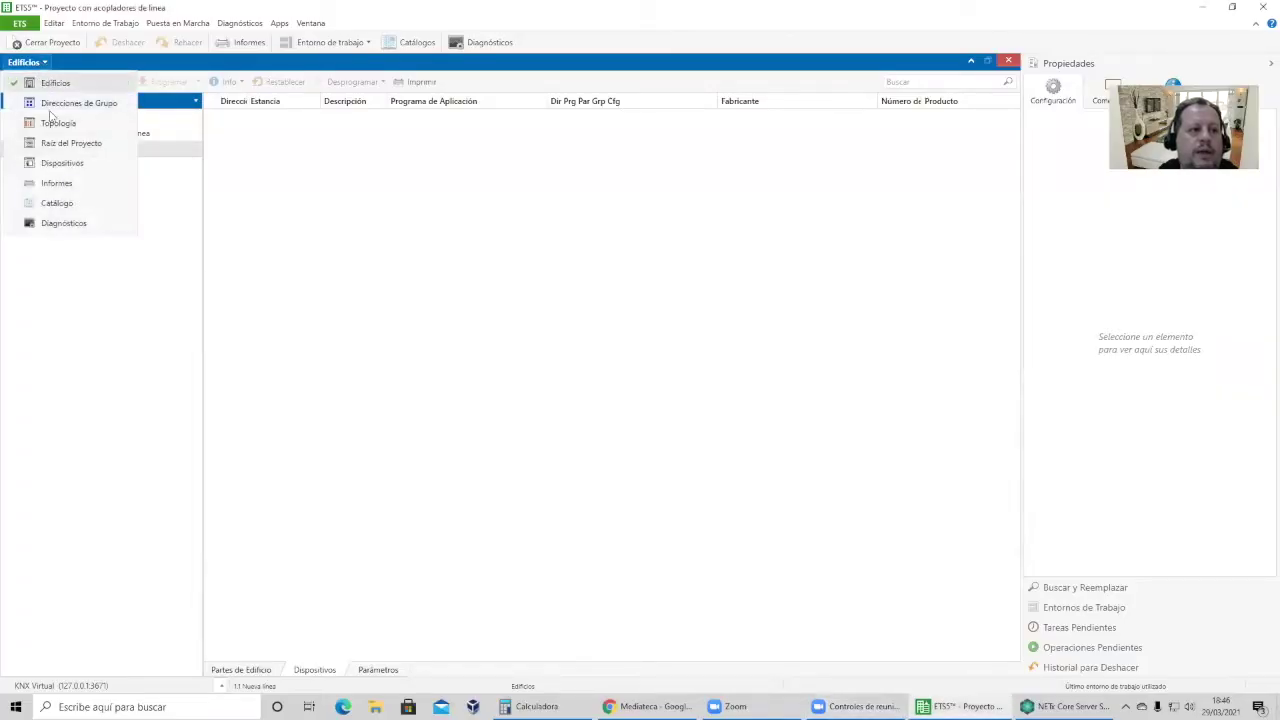
click(58, 122)
click(8, 133)
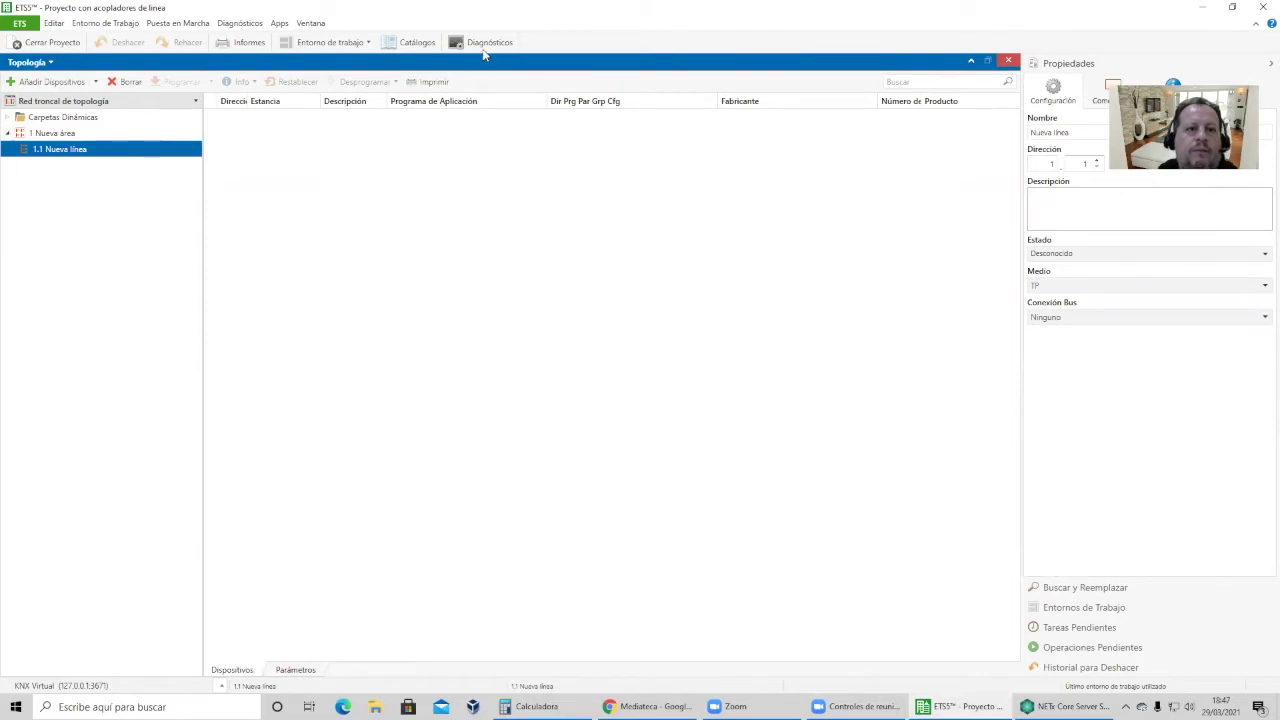
Search the catalogue for 'lk/' and add the LK/S4.2 coupler to line 1.1.
click(417, 42)
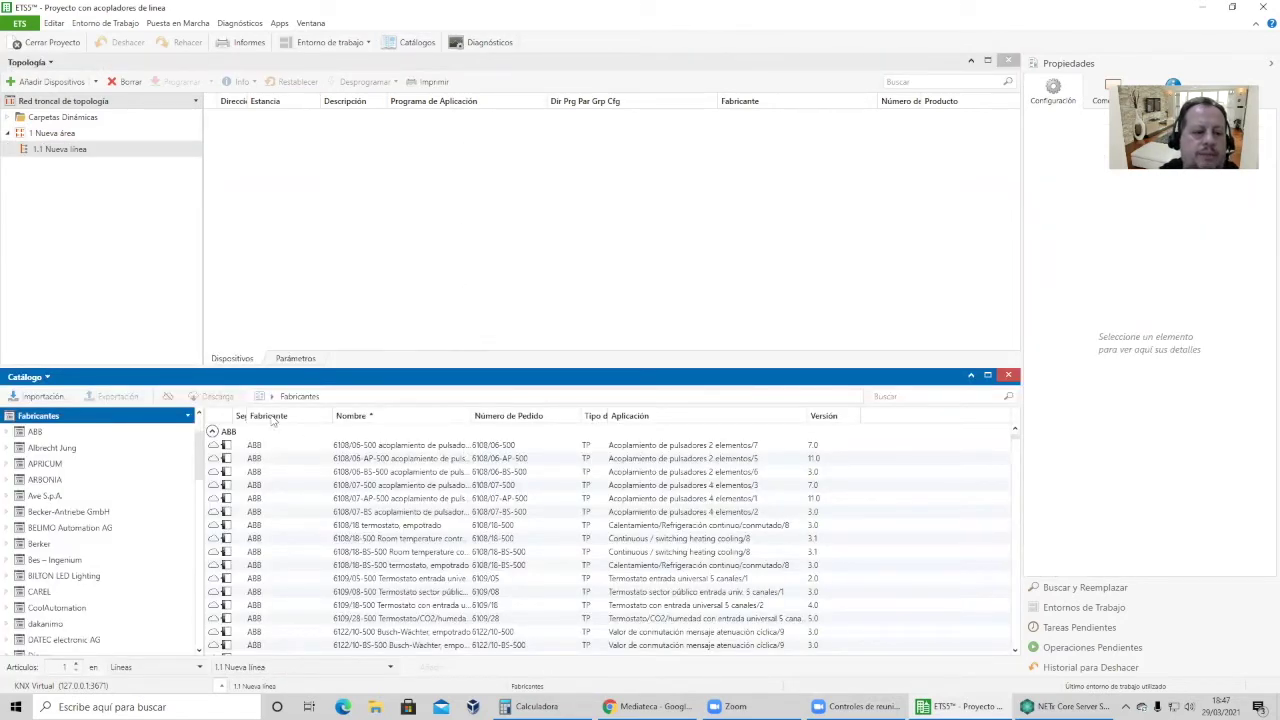
click(893, 399)
text(lk)
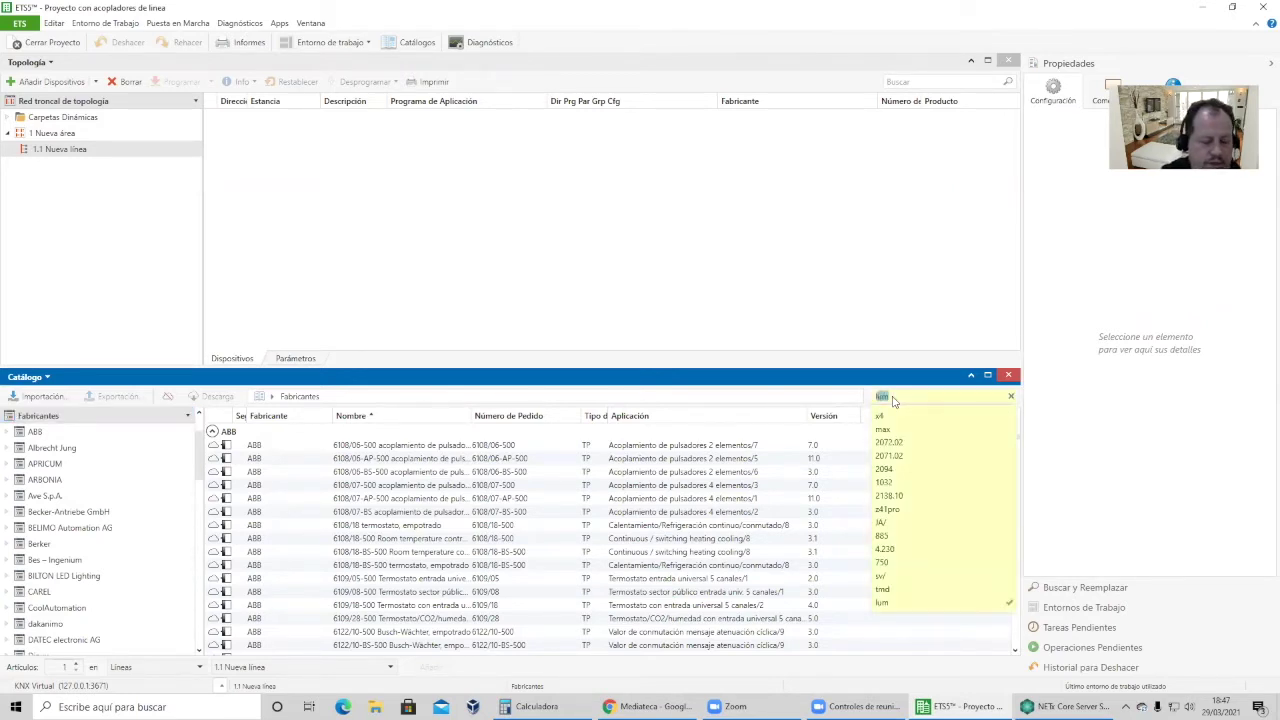
text(7)
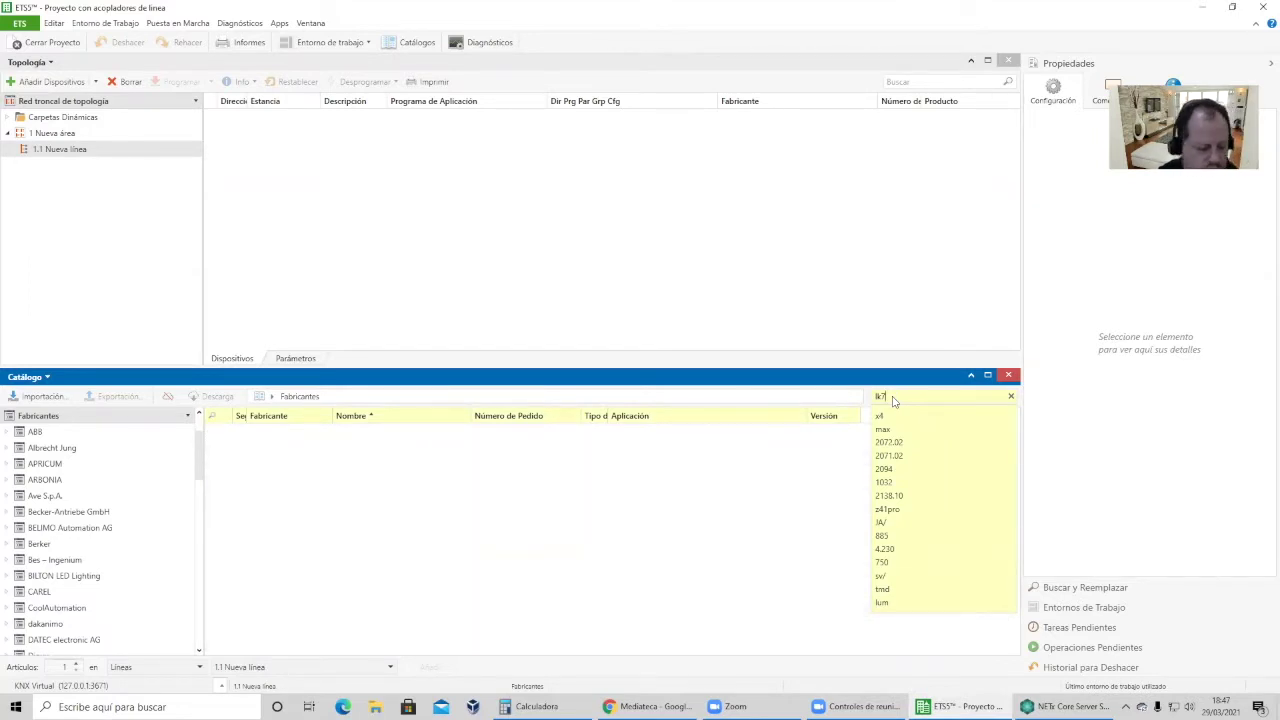
key(BackSpace)
text(/)
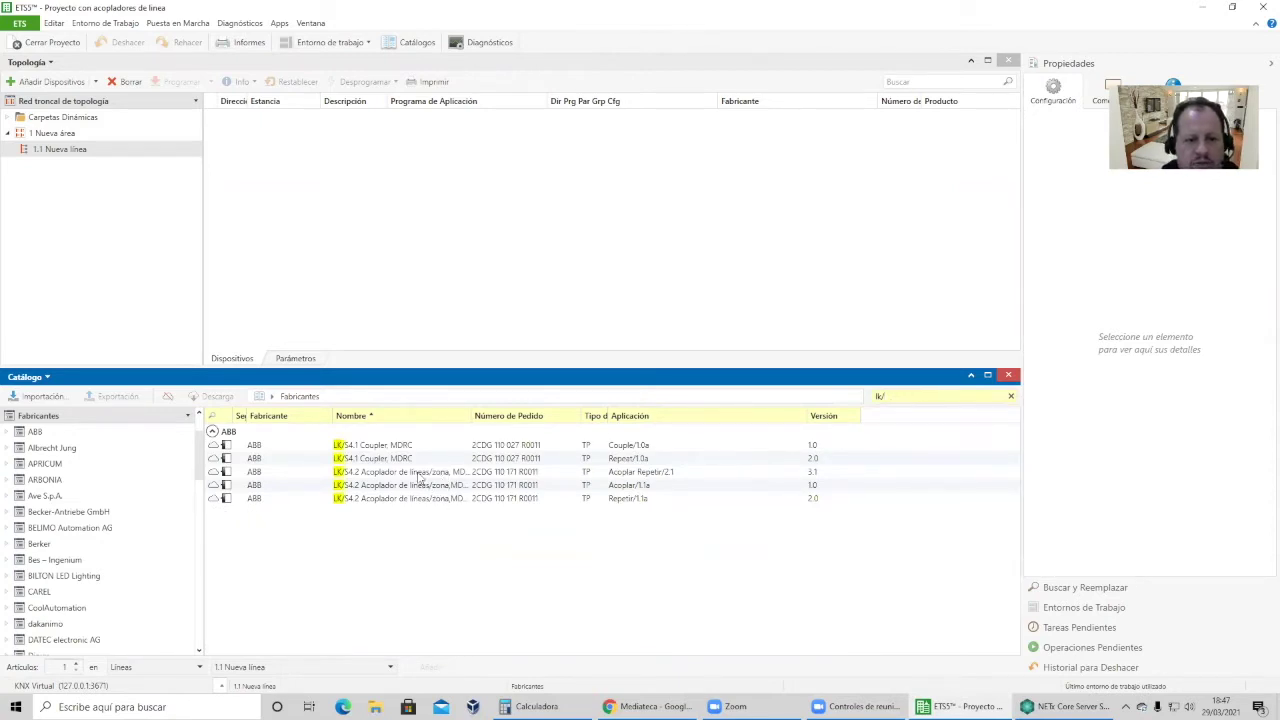
click(419, 476)
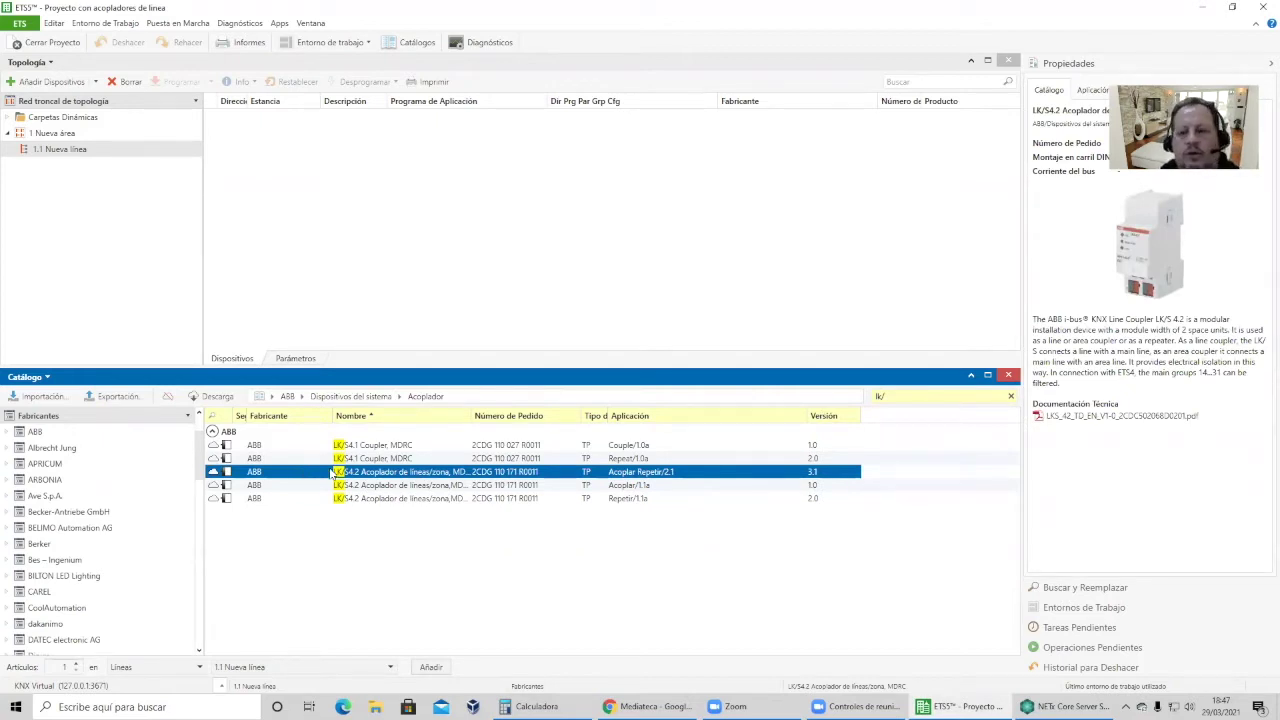
drag(285, 476, 83, 155)
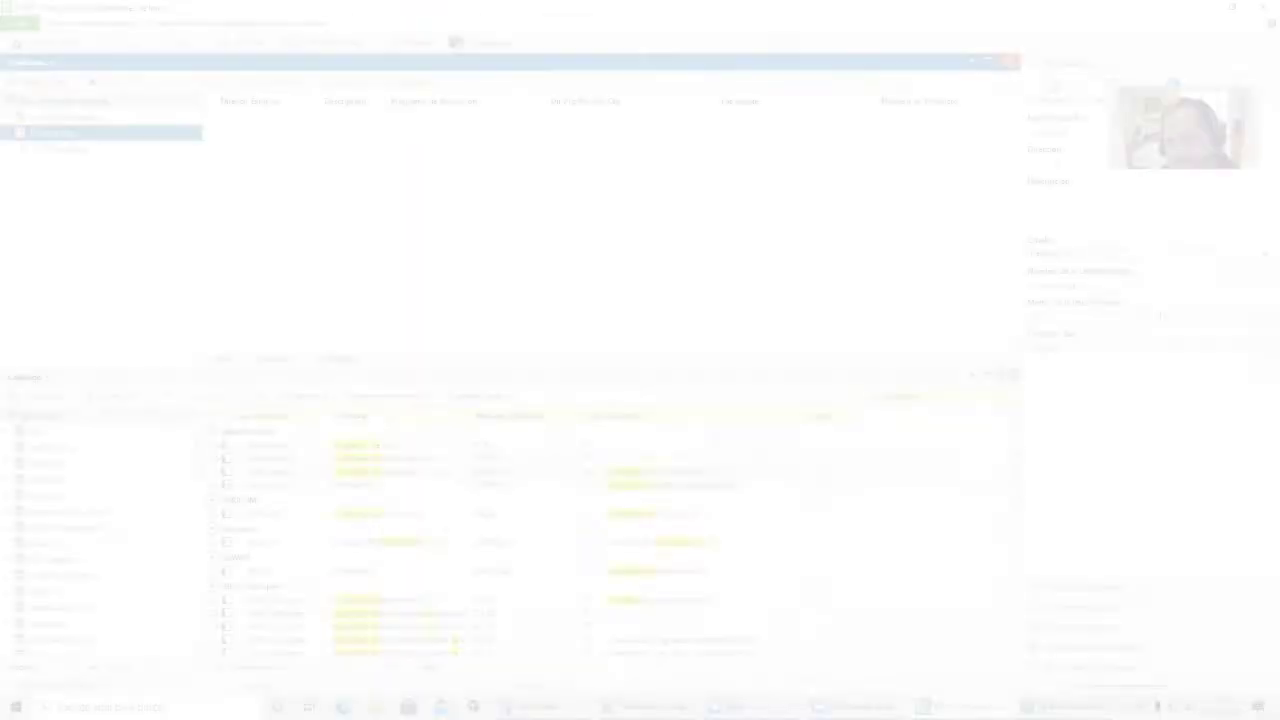
Keep the TP medium and add the Albrecht Jung 2142REG coupler to line 1.1 as 1.1.0.
click(1150, 337)
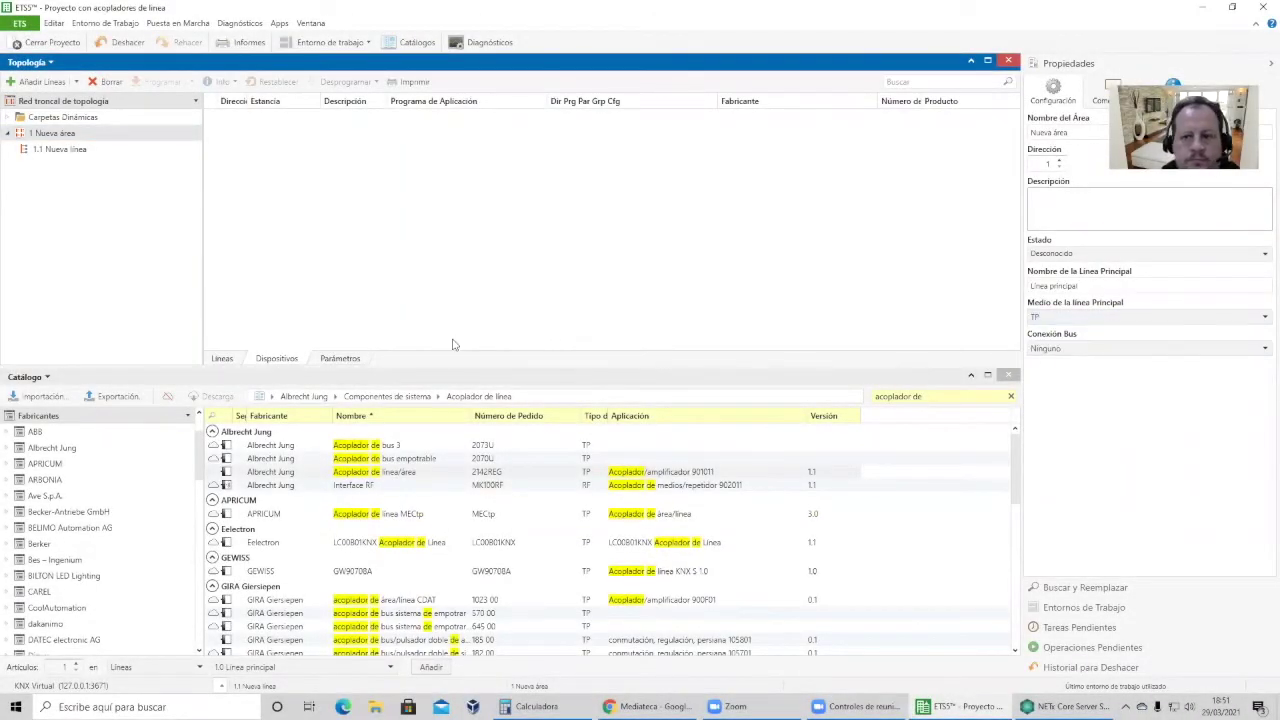
drag(360, 477, 85, 158)
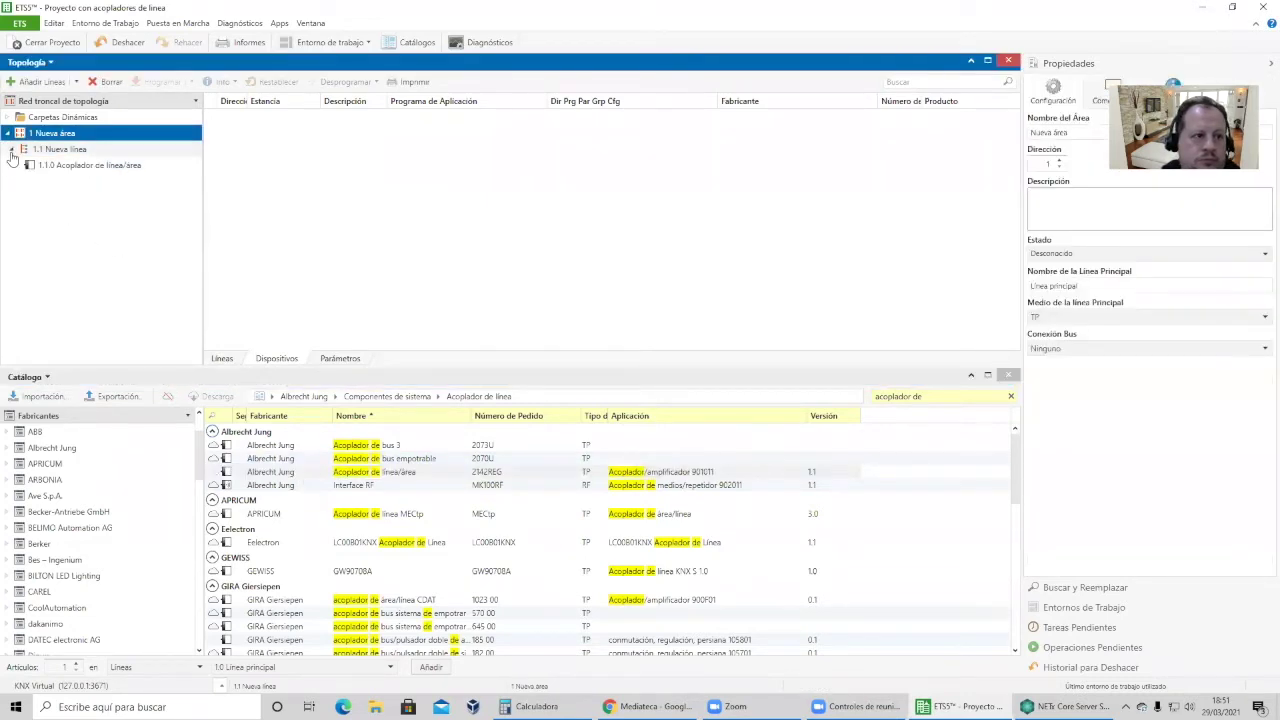
click(100, 170)
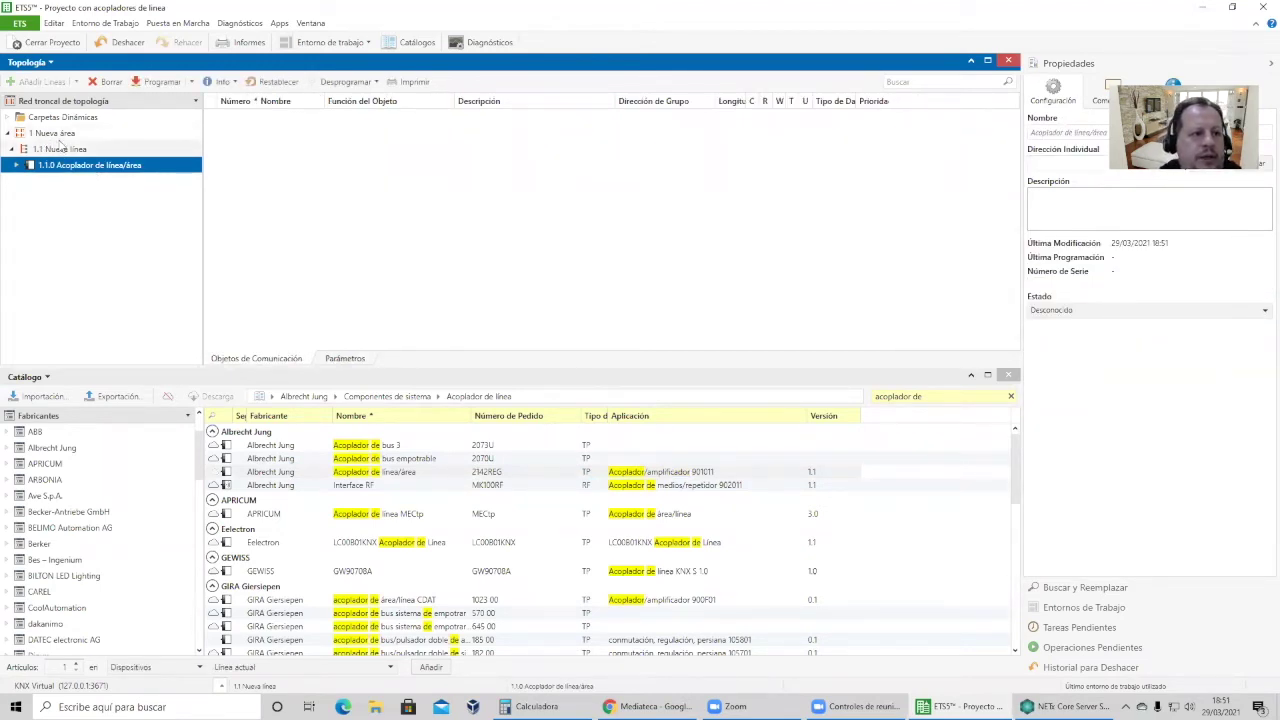
Add a line to area 1 starting at address 2, named 'Linea dos'.
click(58, 136)
right_click(64, 138)
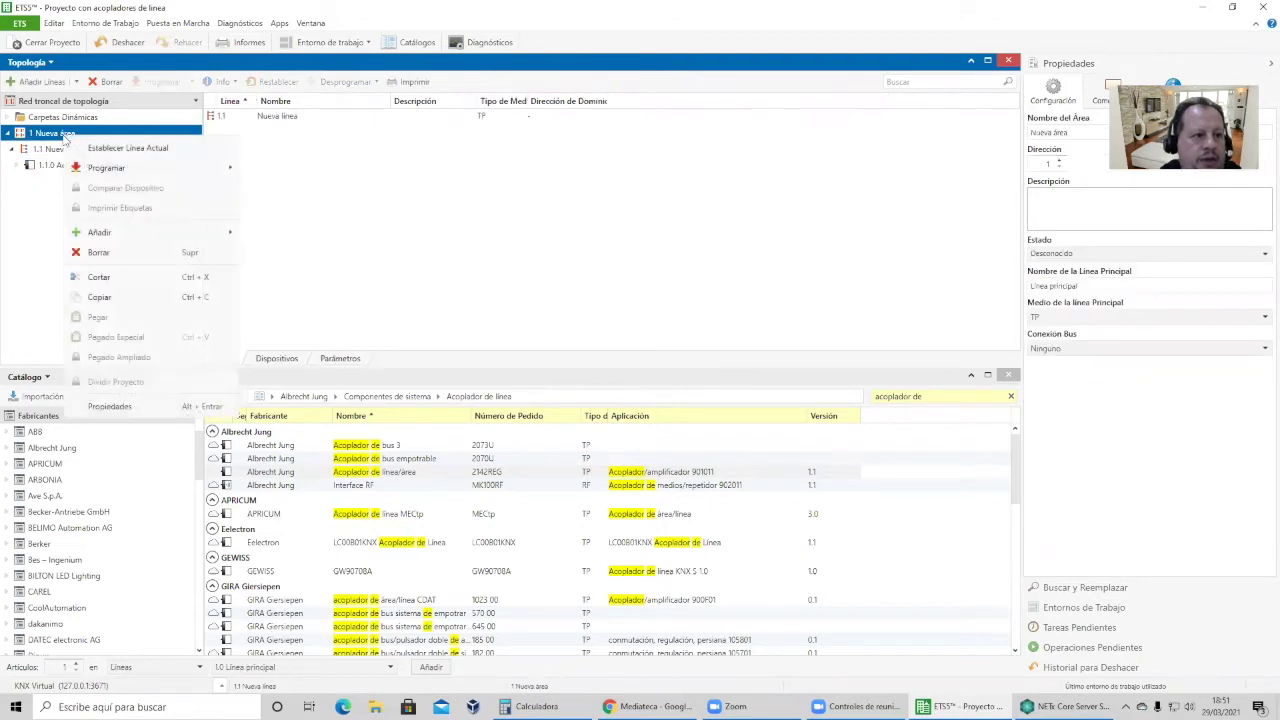
mouse_move(126, 234)
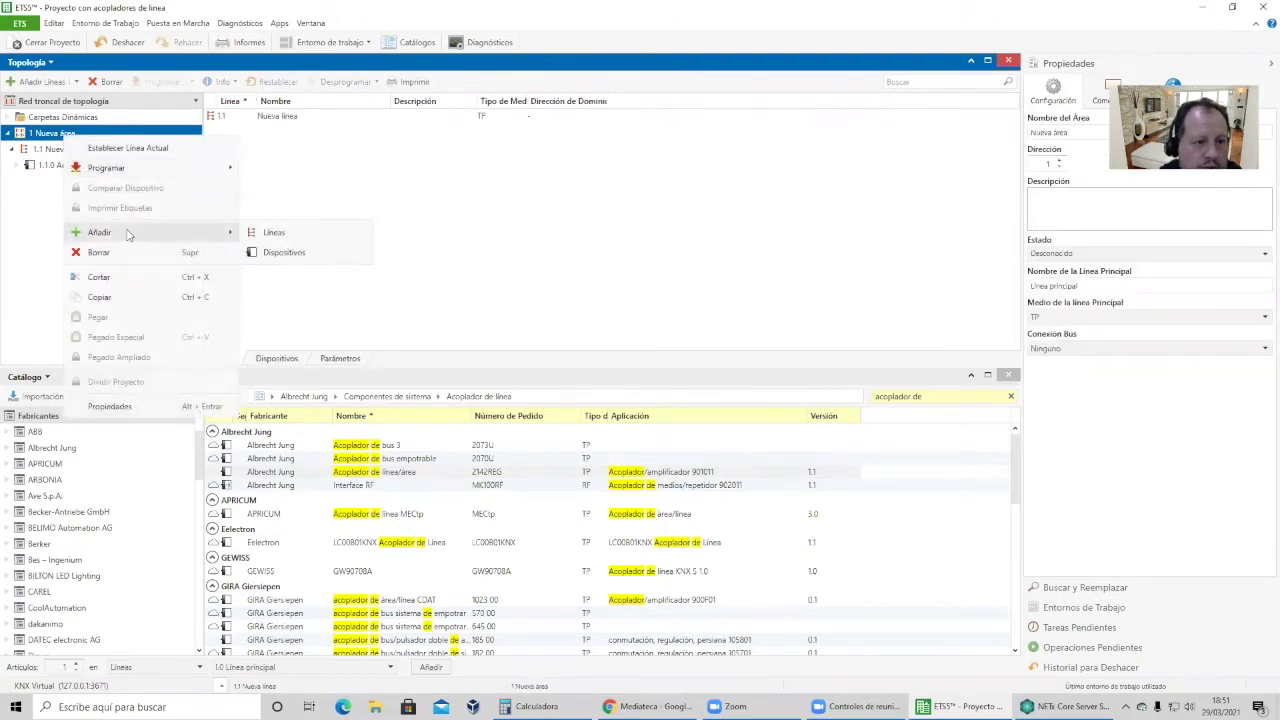
click(262, 233)
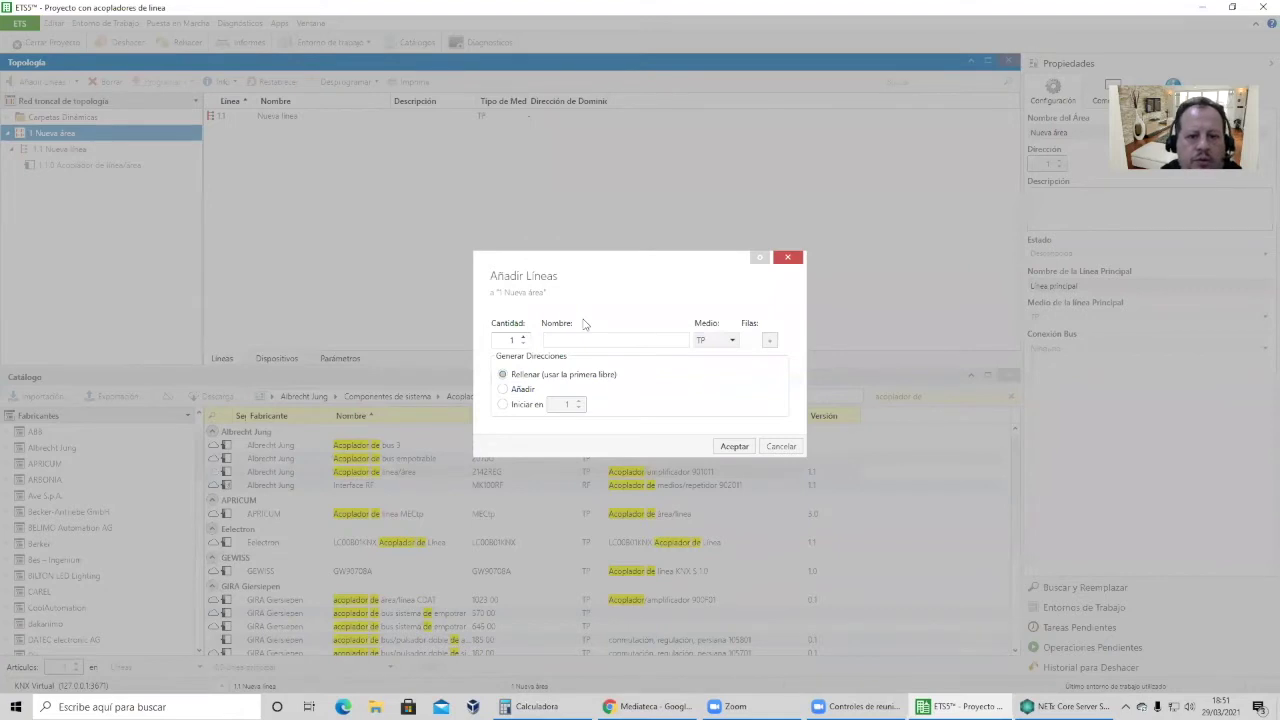
click(537, 405)
click(579, 402)
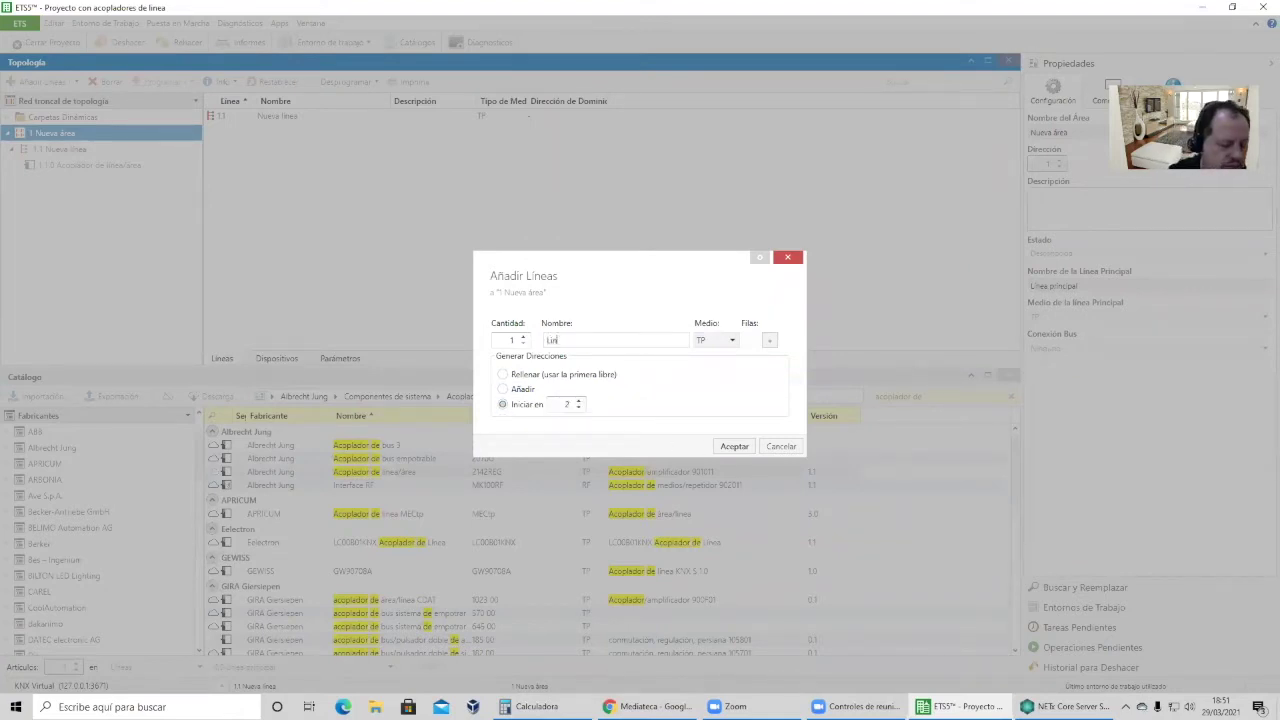
click(579, 340)
text(Linea dos)
key(Return)
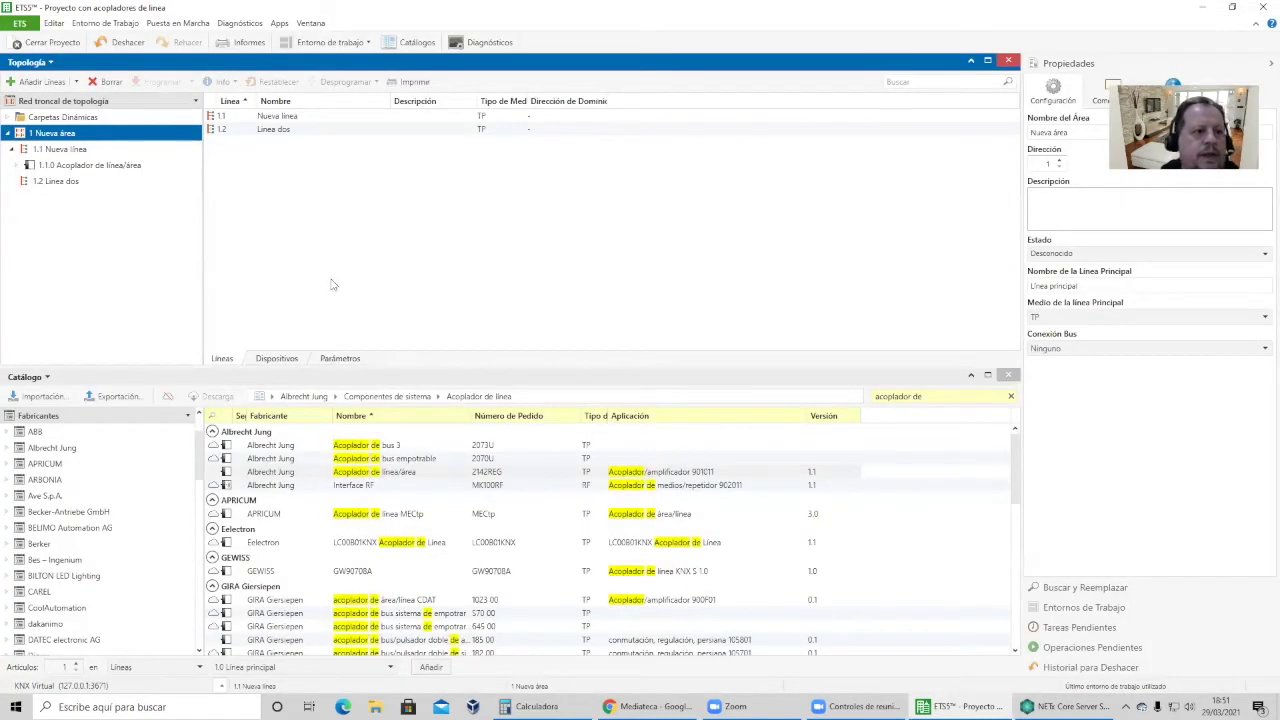
Add coupler 1.2.0 to Linea dos and a MAXinBOX 66 v2 actuator to line 1.1.
click(328, 474)
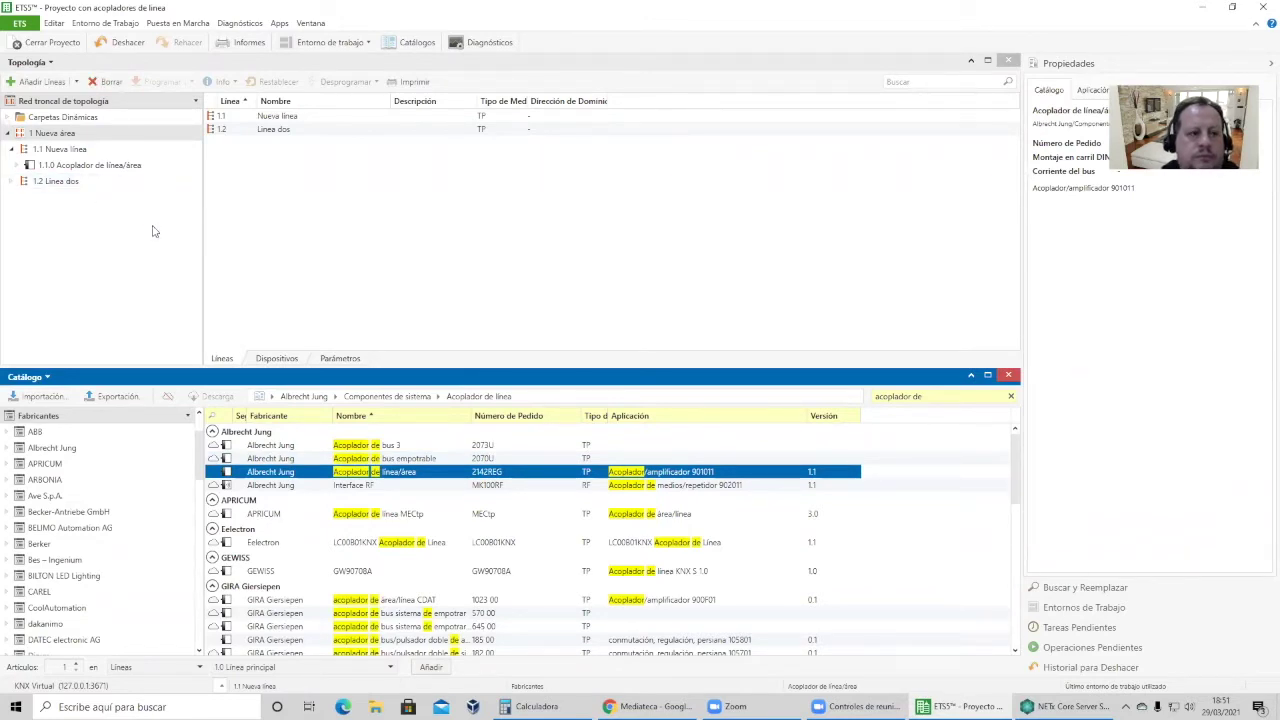
drag(33, 212, 31, 208)
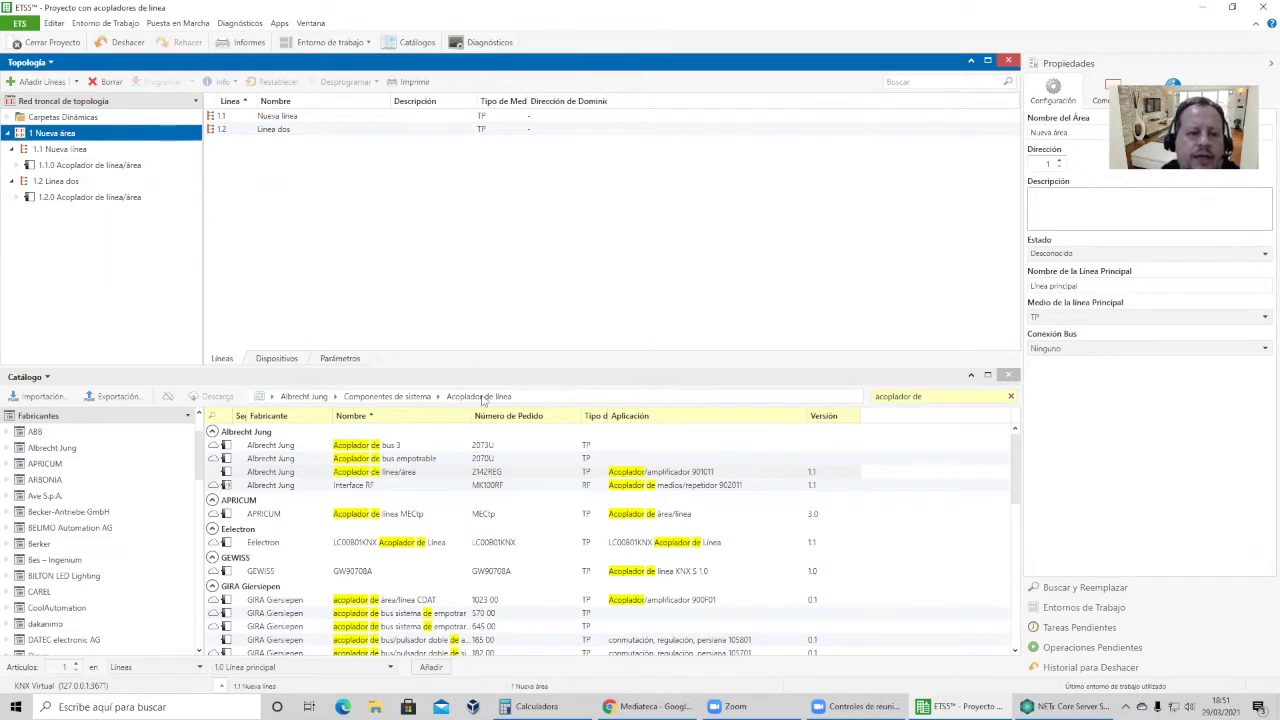
click(932, 399)
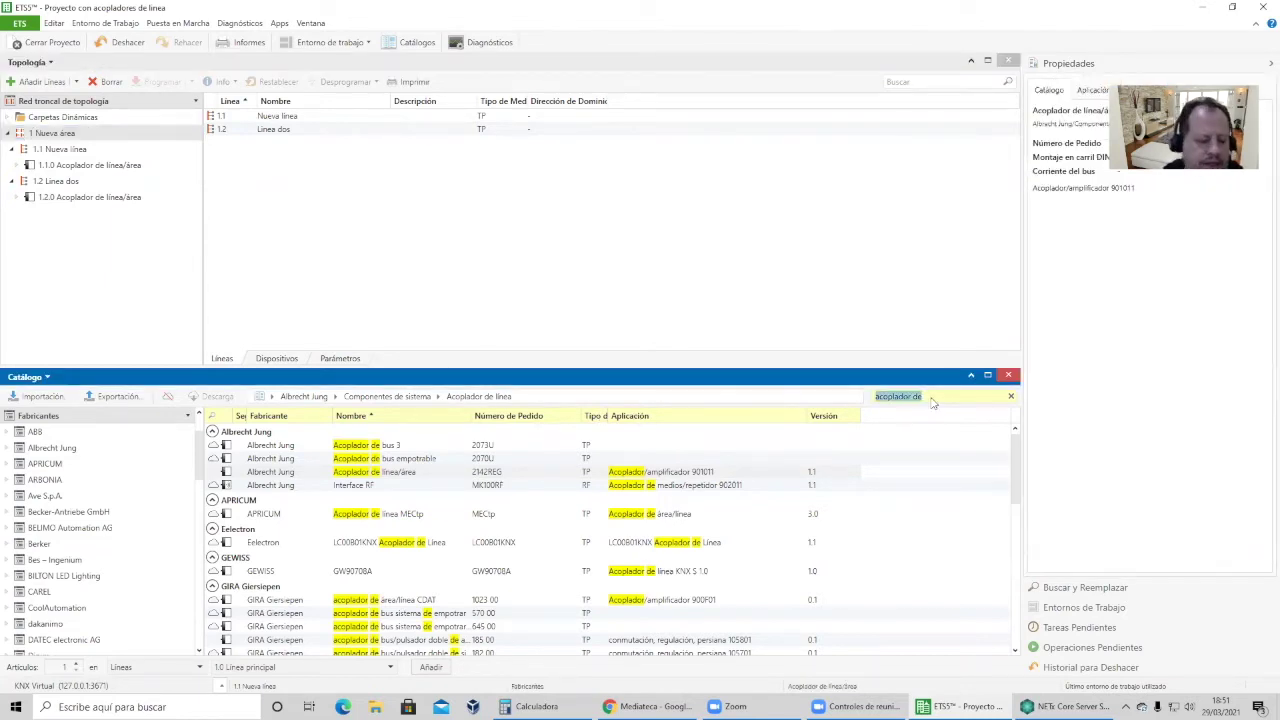
text(macx)
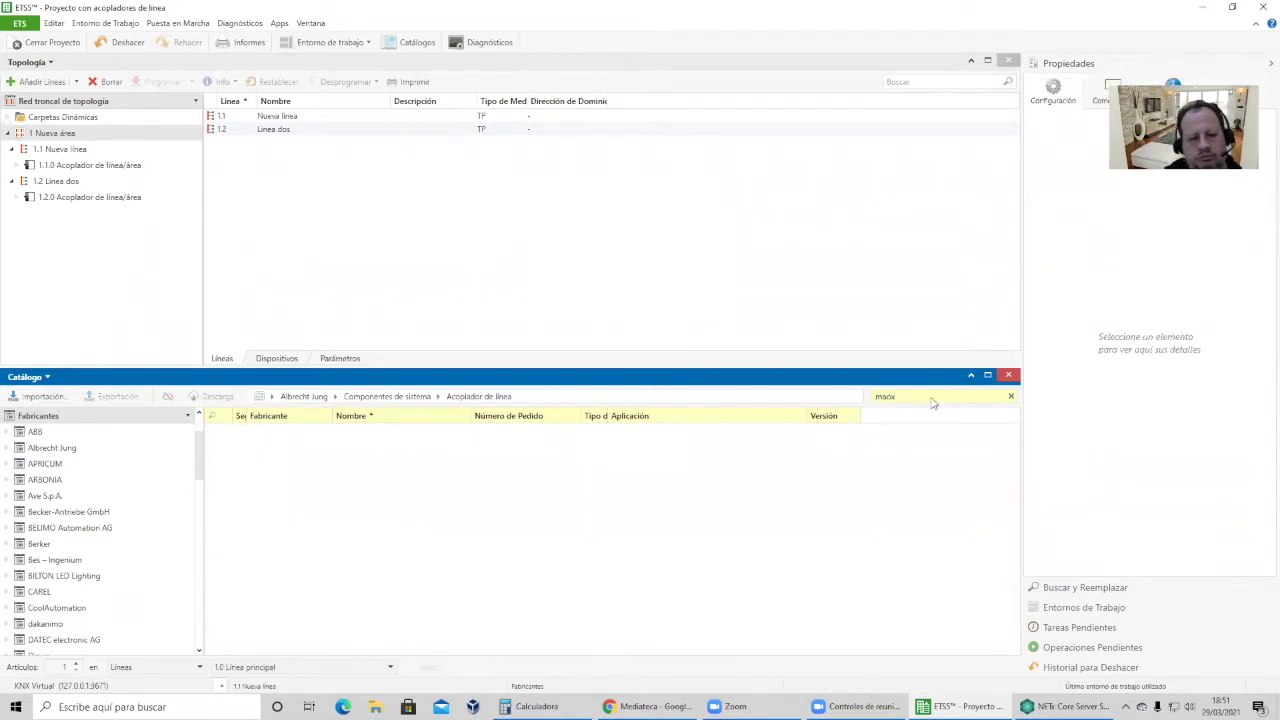
text(x)
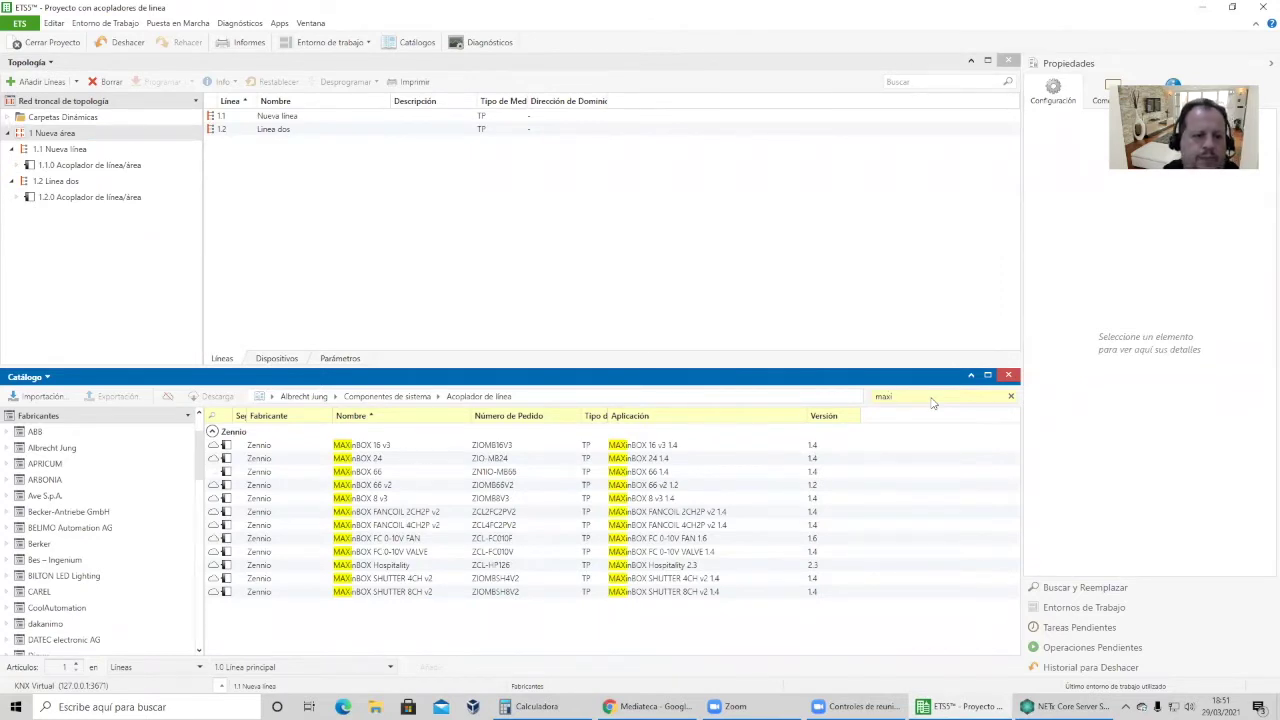
click(253, 471)
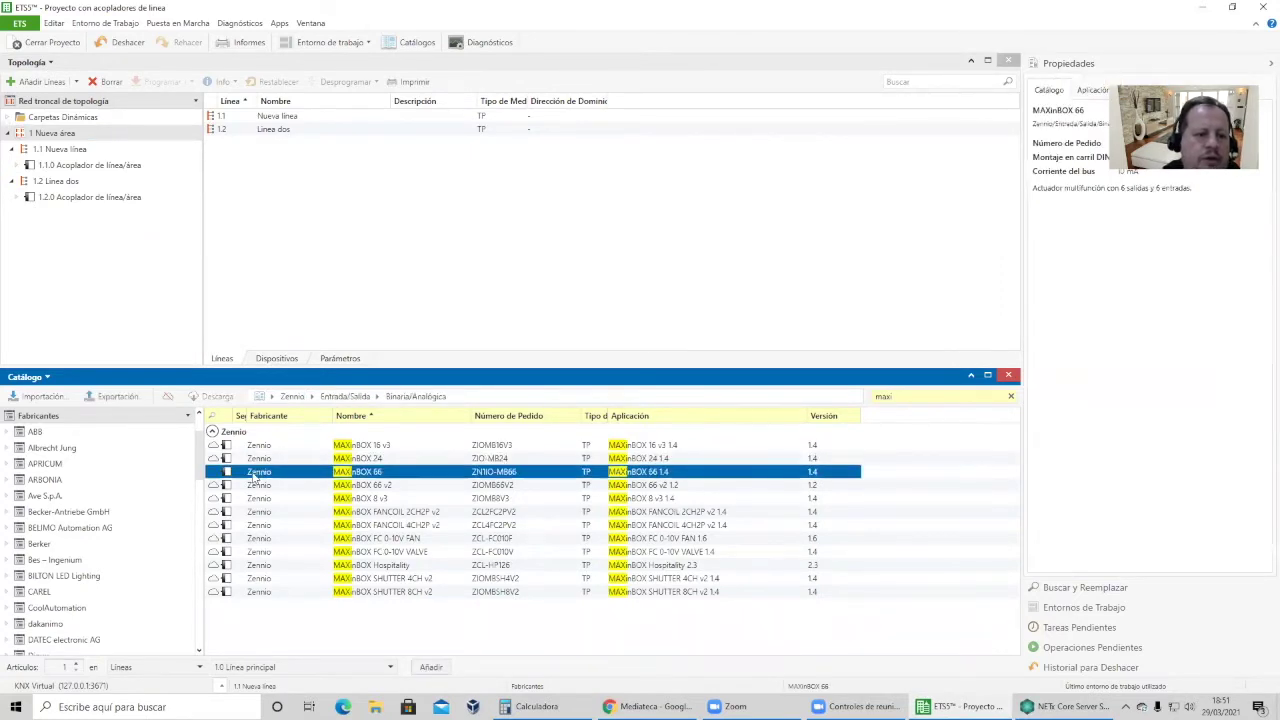
drag(170, 368, 16, 174)
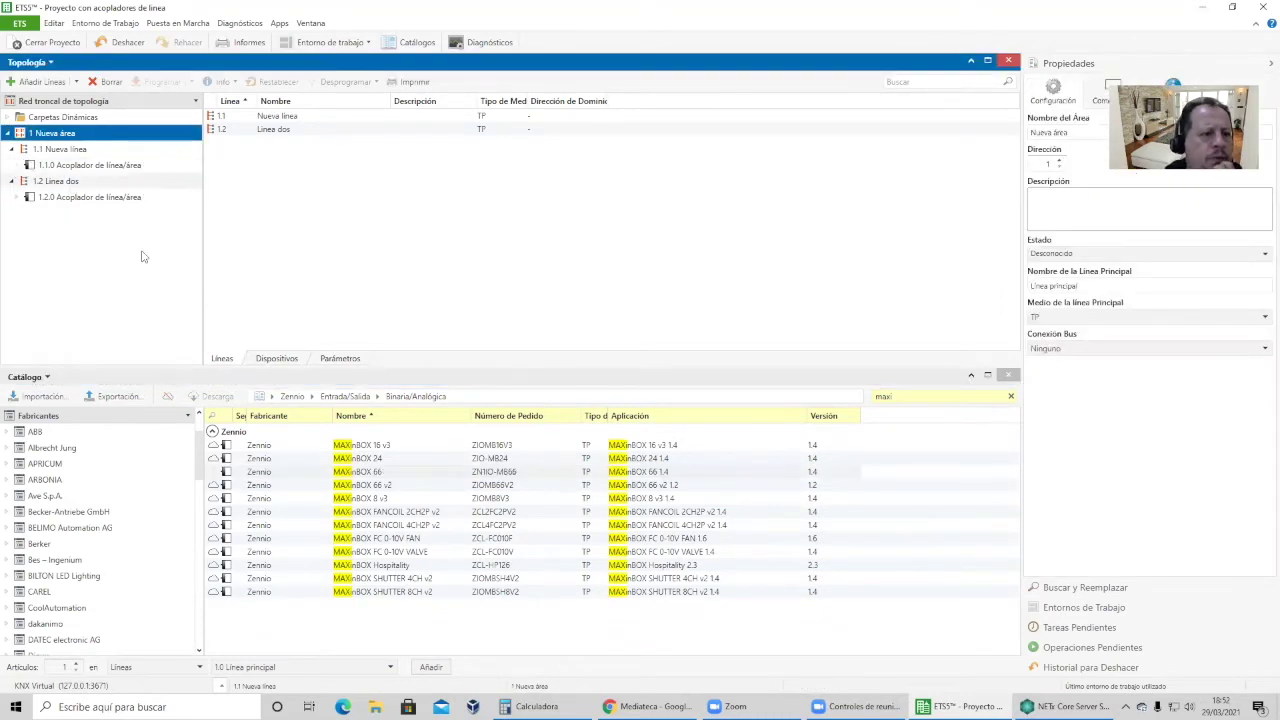
click(315, 487)
drag(268, 484, 77, 148)
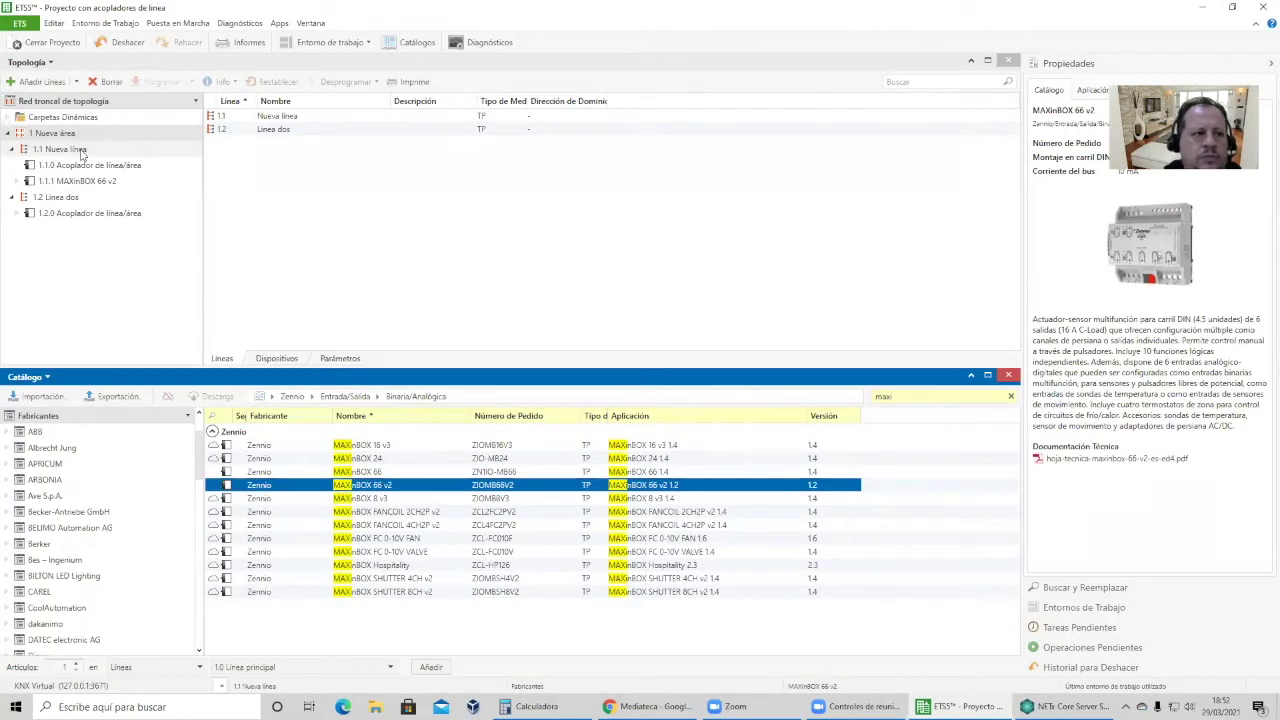
Place a second MAXinBOX 66 v2 actuator as 1.2.1 on line 1.2 Linea dos.
click(79, 180)
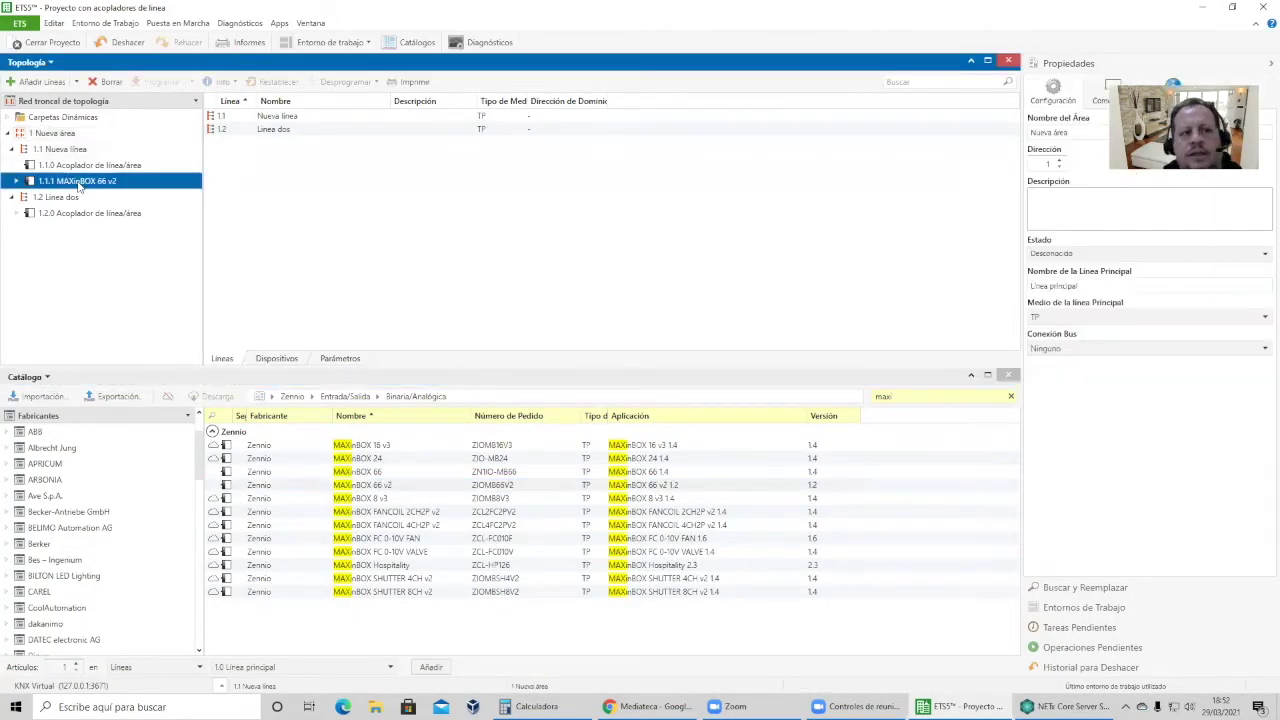
click(243, 488)
drag(245, 490, 100, 200)
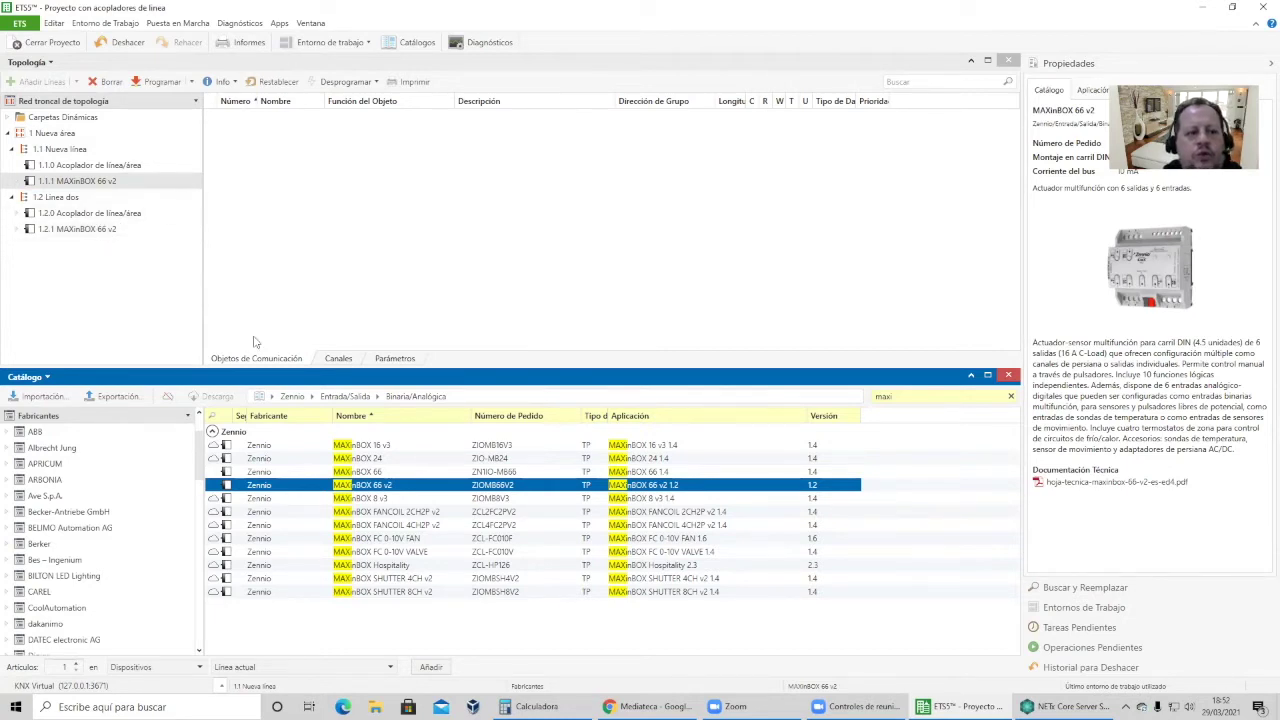
click(401, 364)
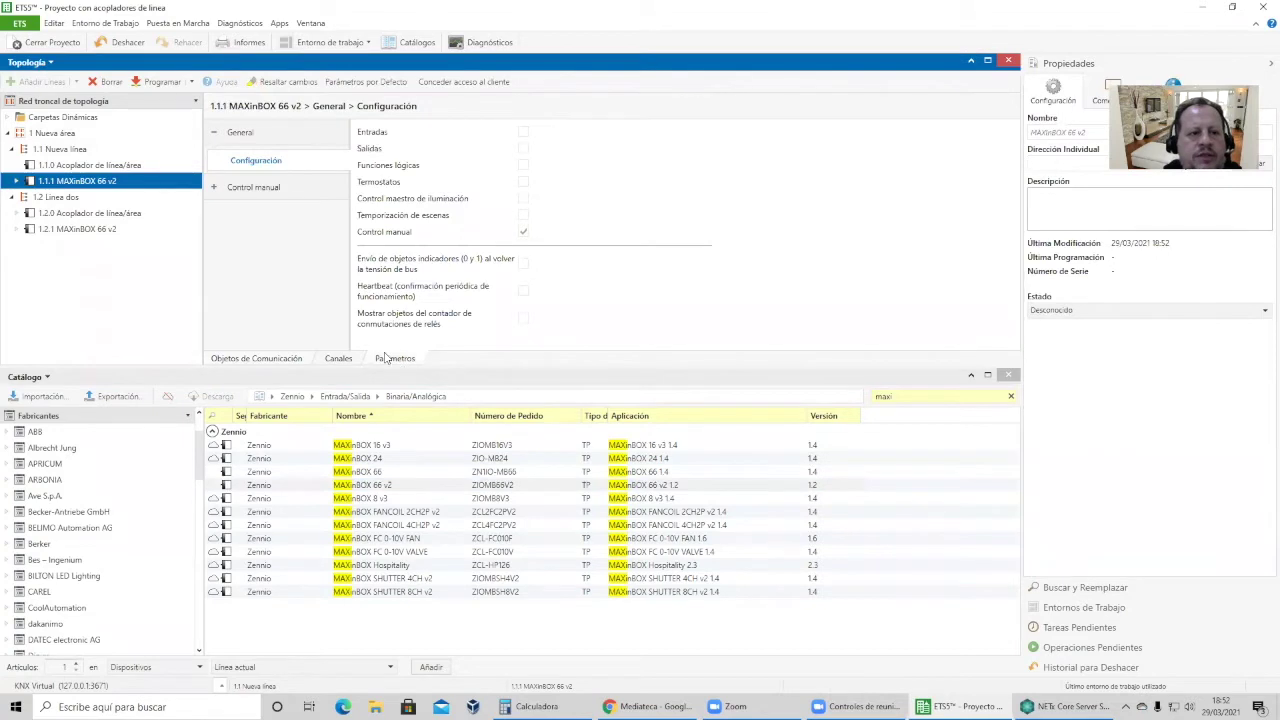
On 1.1.1, enable outputs, set Canal A to Salidas individuales with Salida 1, and check object 417.
click(518, 152)
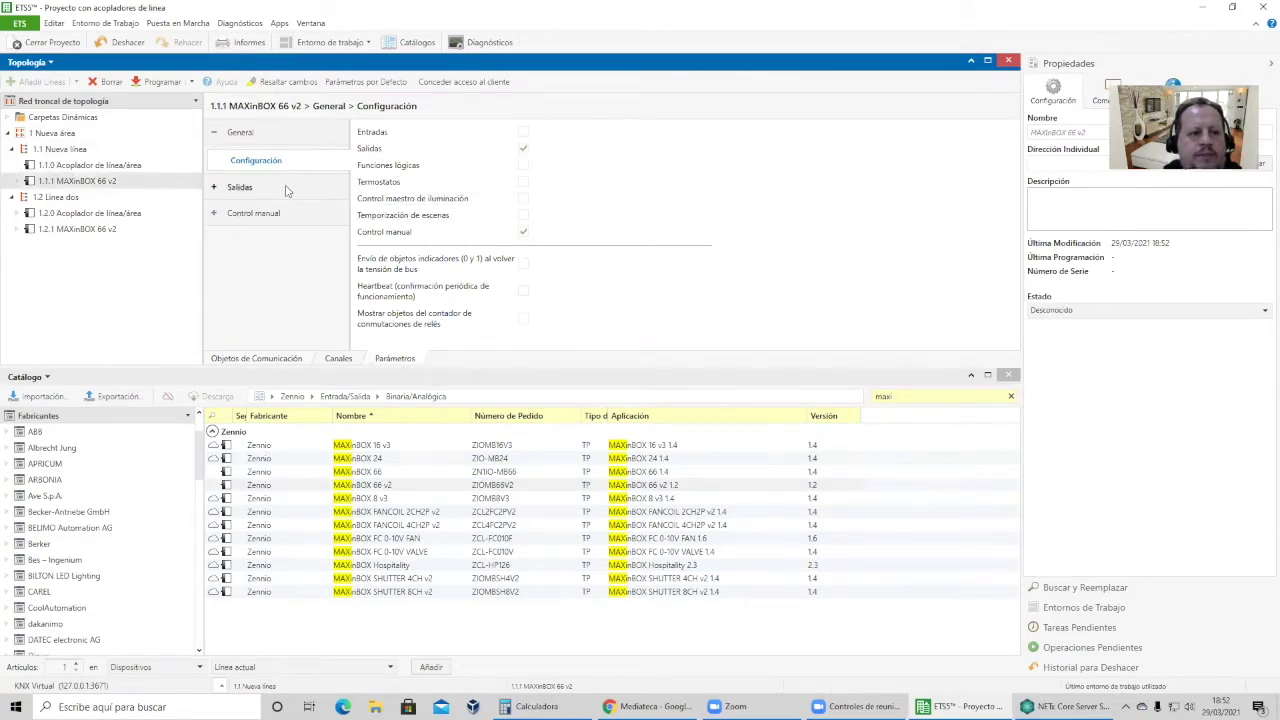
click(286, 191)
click(557, 138)
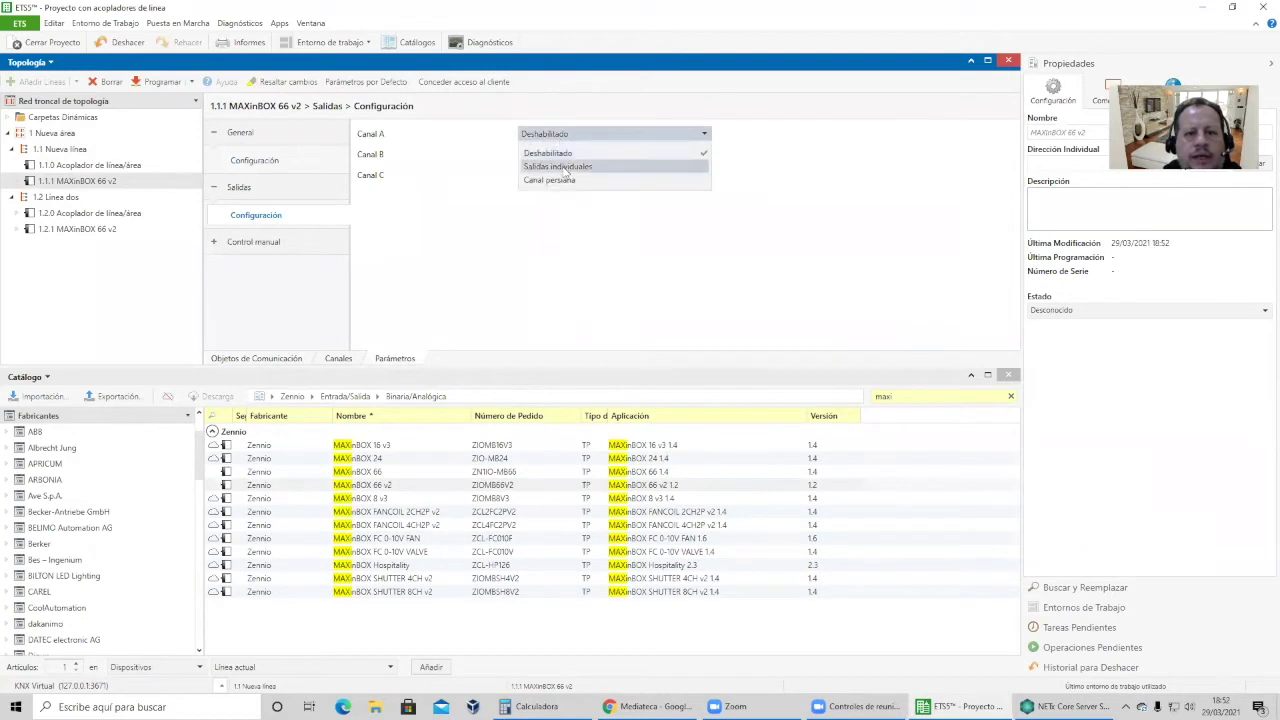
click(563, 167)
click(523, 152)
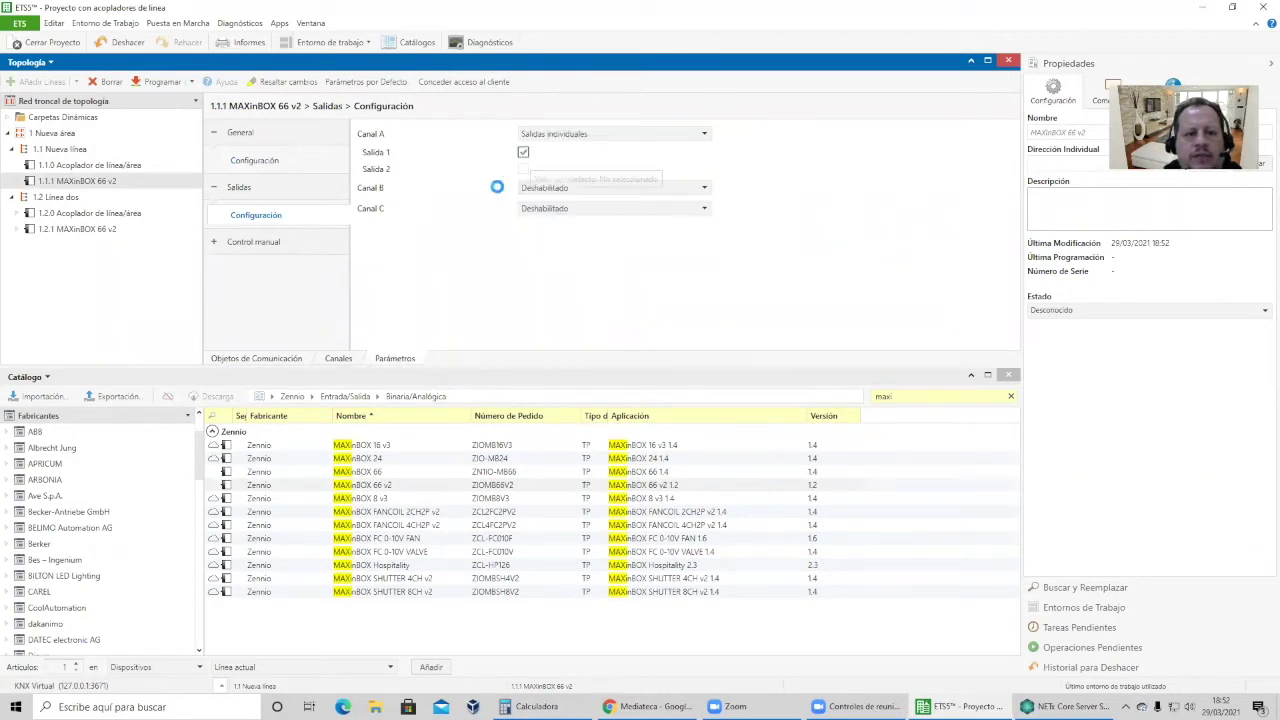
click(262, 358)
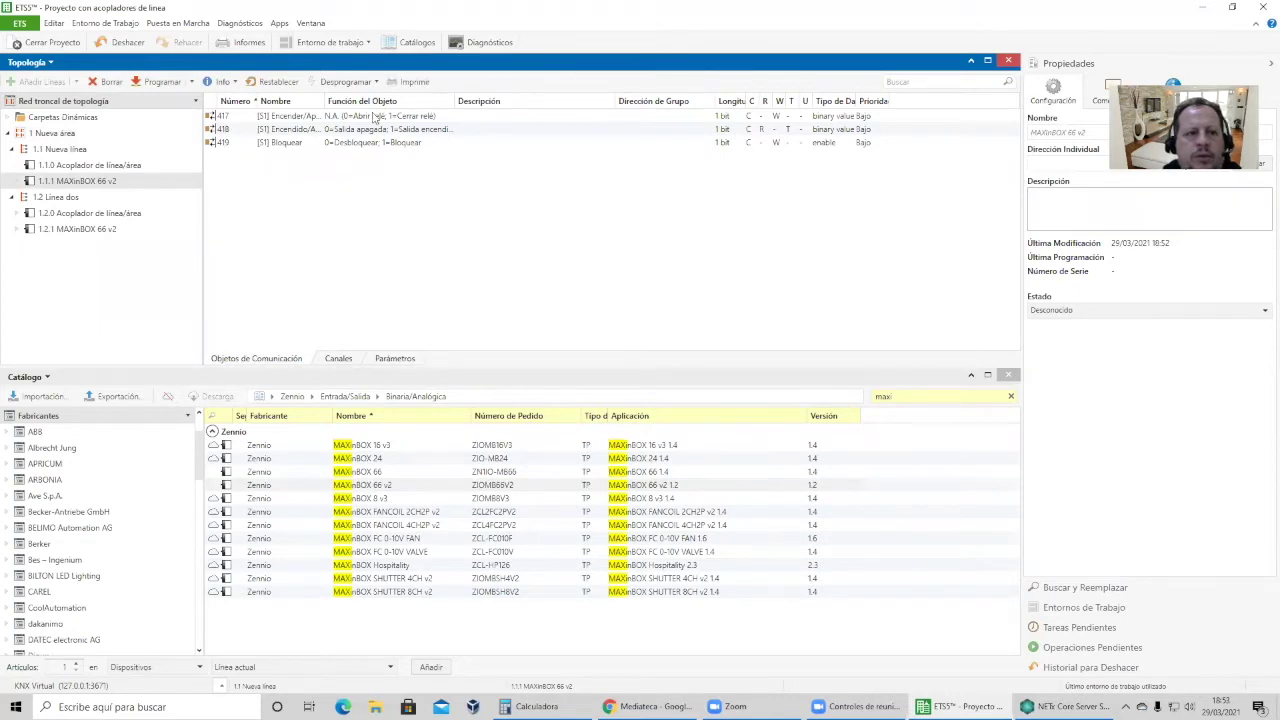
drag(323, 101, 410, 117)
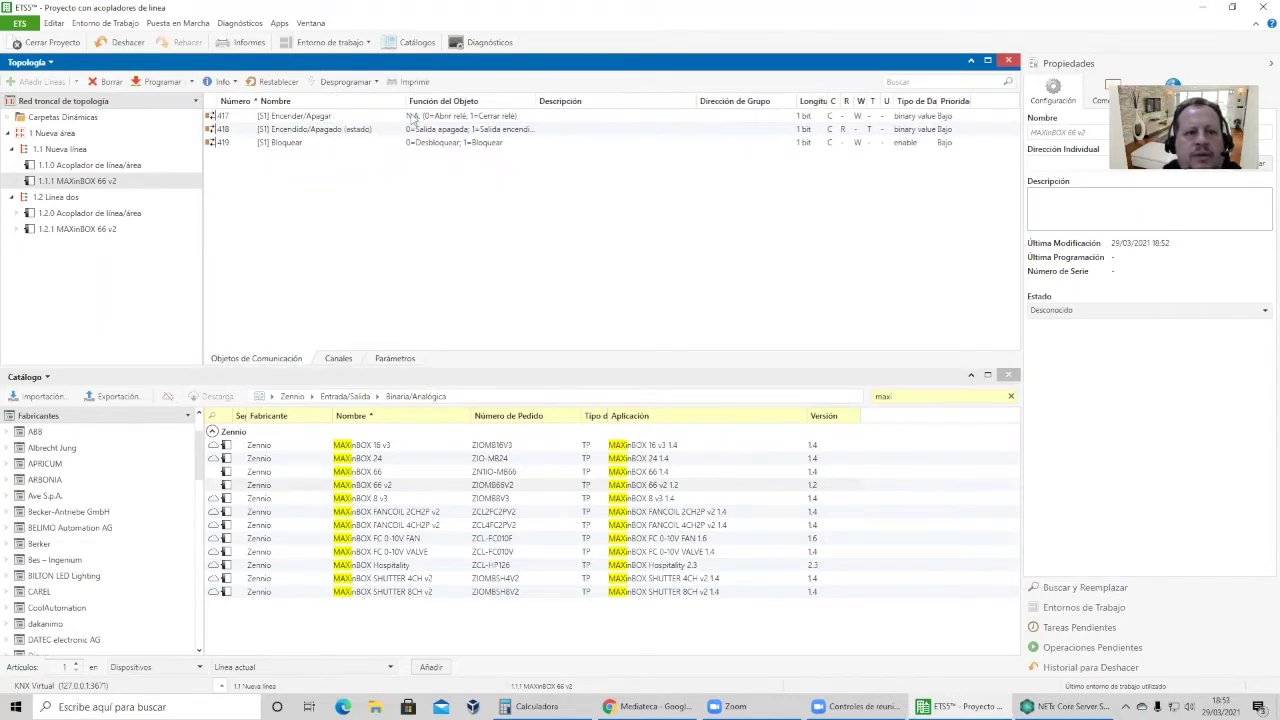
click(413, 116)
Give 1.2.1 the same setup: outputs enabled, Canal A as Salidas individuales, Salida 1 on.
click(90, 230)
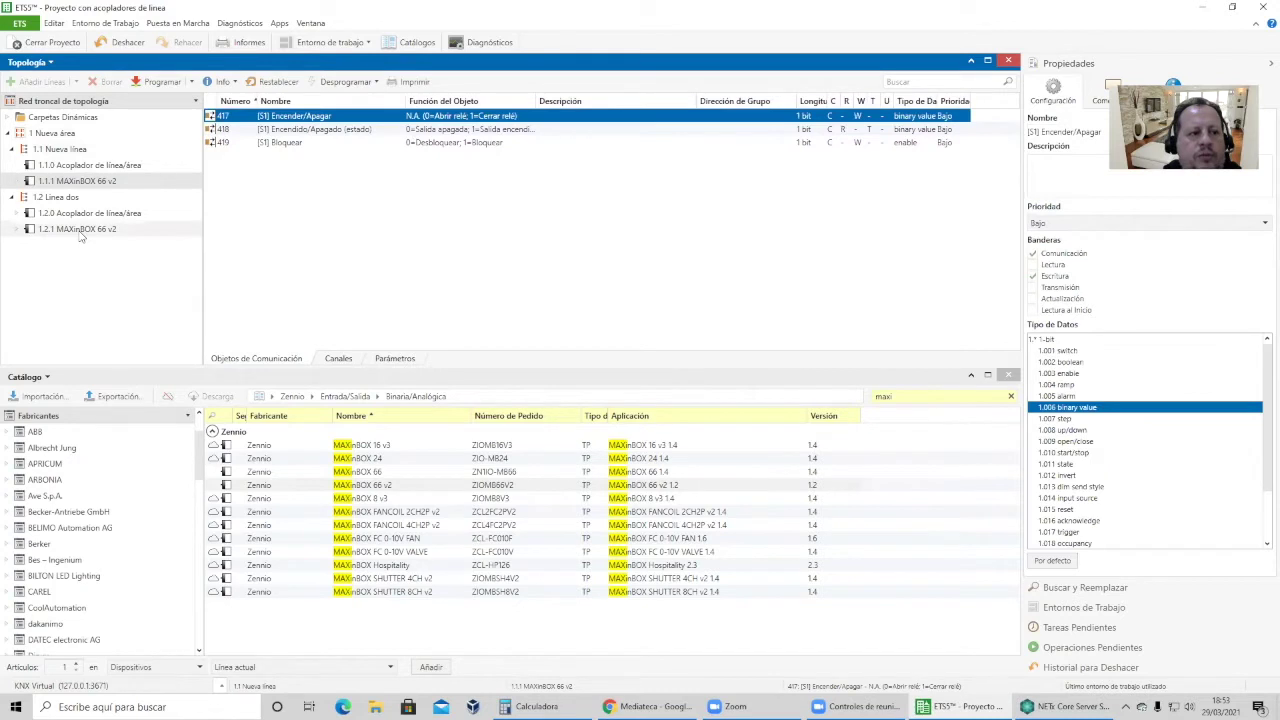
click(386, 364)
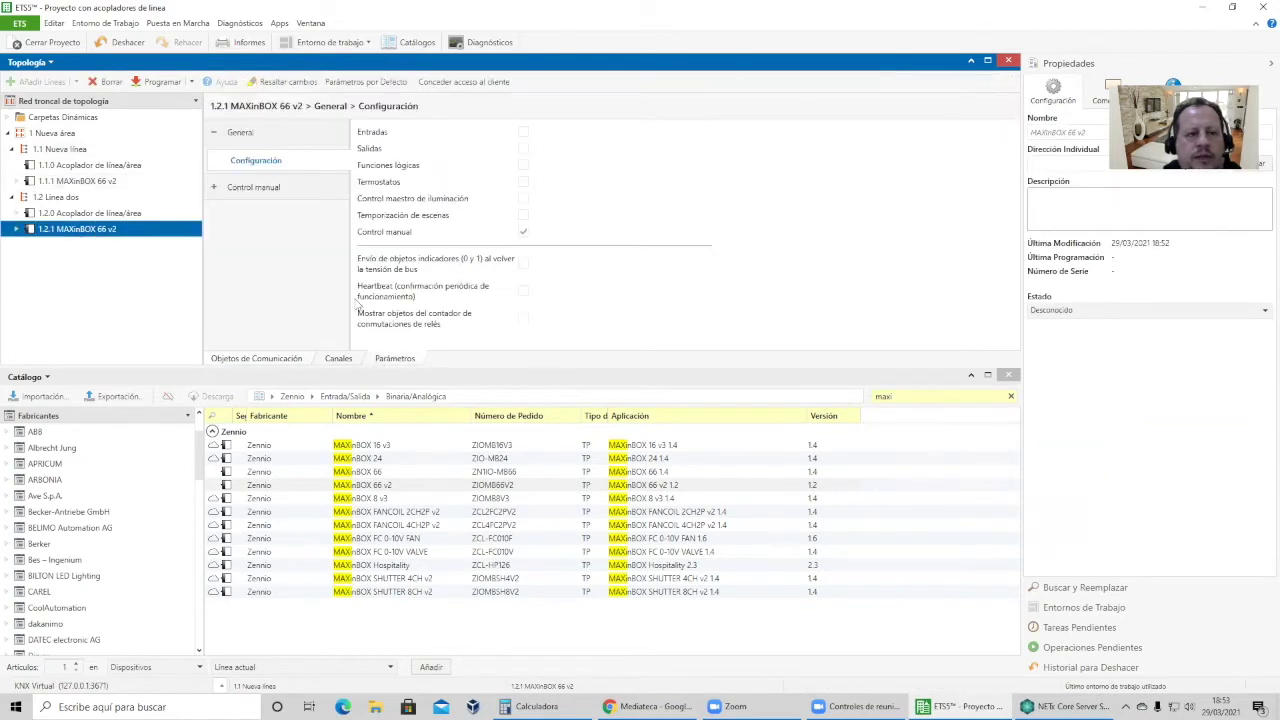
click(523, 148)
click(219, 190)
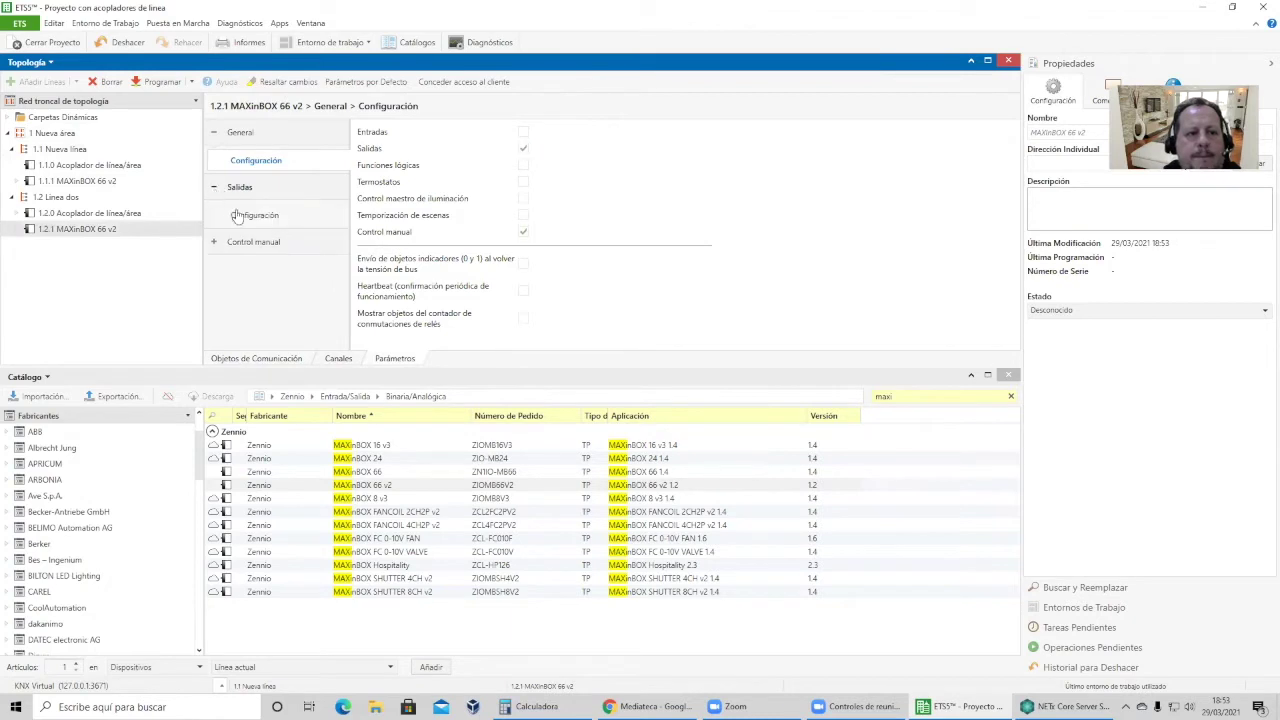
click(255, 215)
click(530, 137)
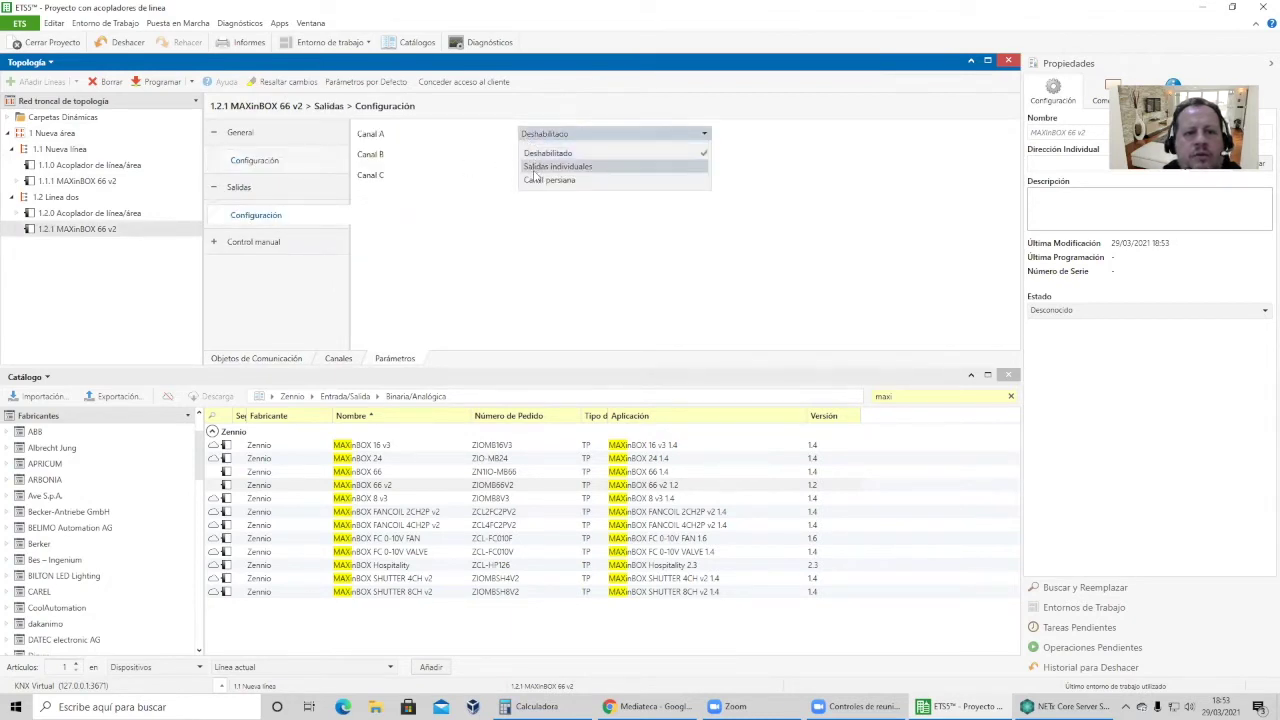
click(537, 168)
click(523, 152)
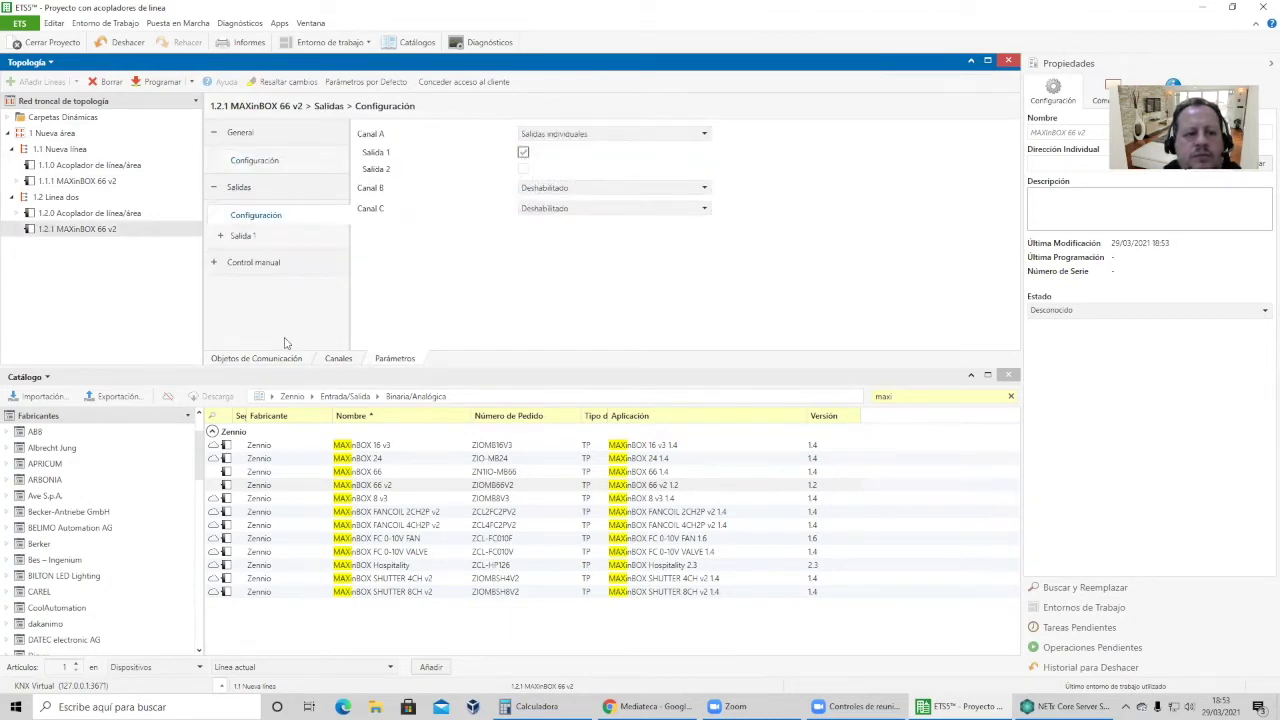
Expand both actuators and review their communication objects, including on/off object 418.
click(80, 229)
click(16, 229)
click(16, 181)
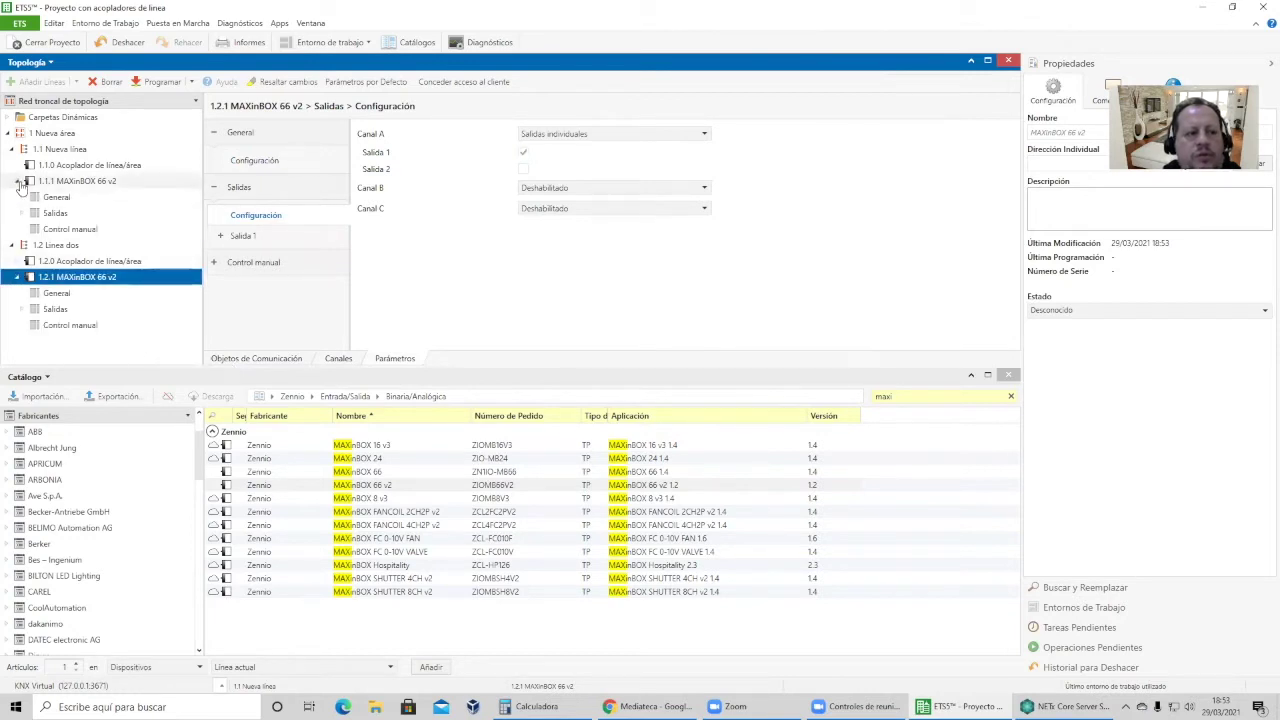
click(77, 181)
click(285, 359)
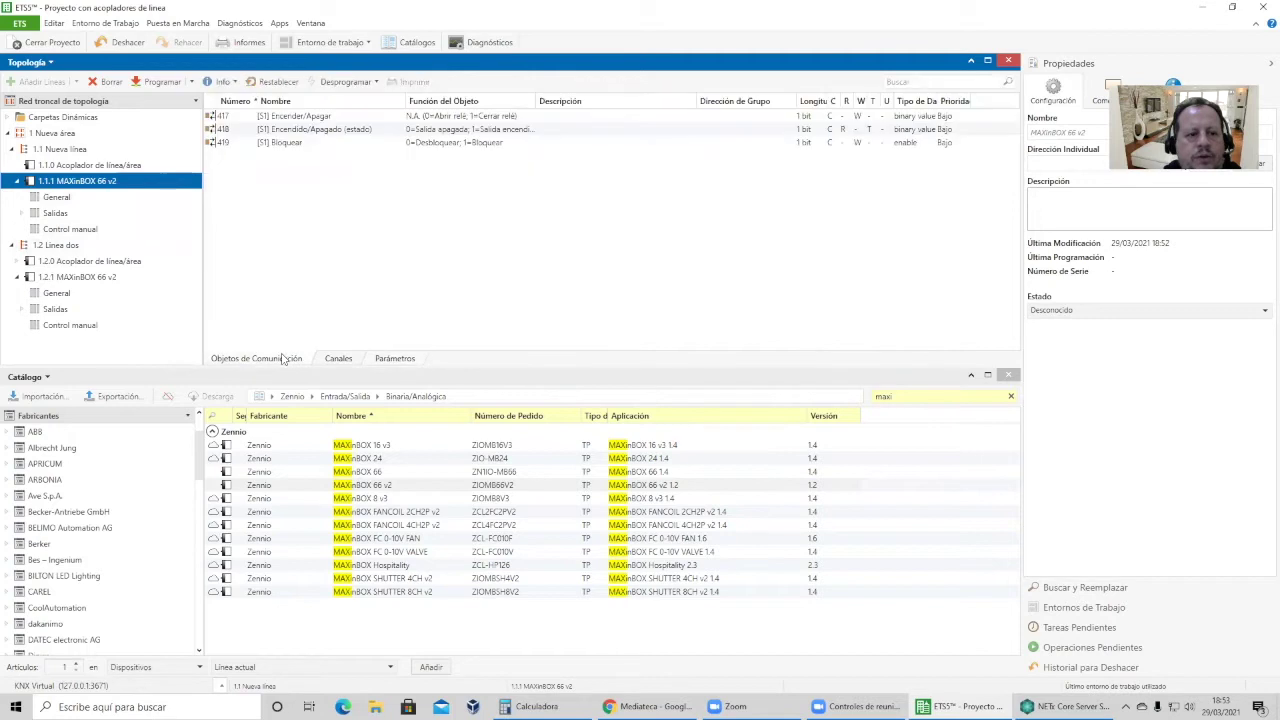
click(380, 131)
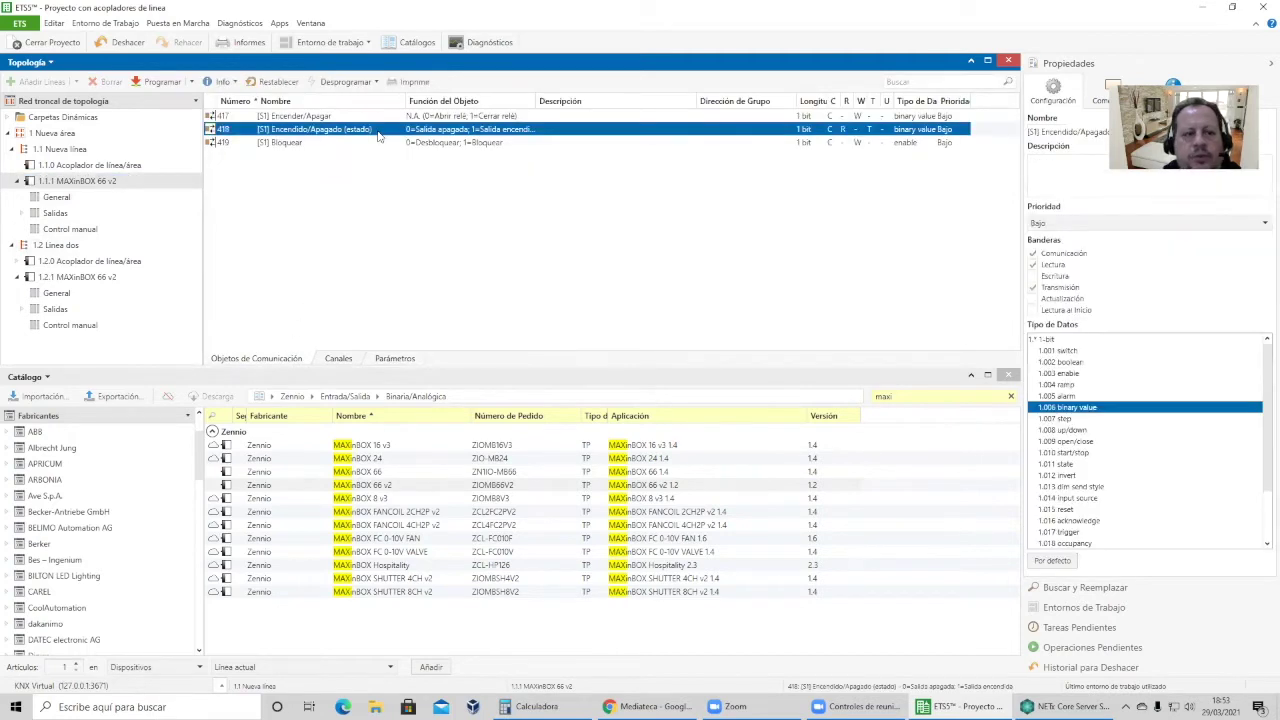
click(110, 277)
click(295, 131)
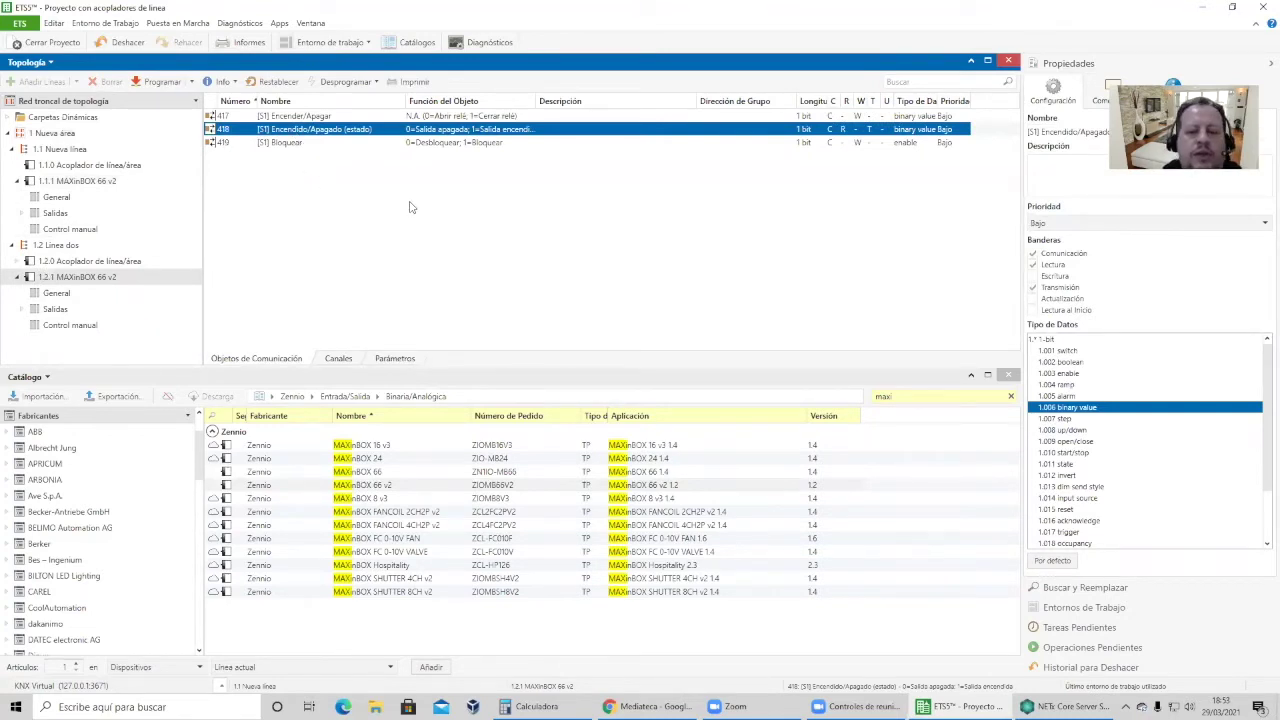
click(45, 378)
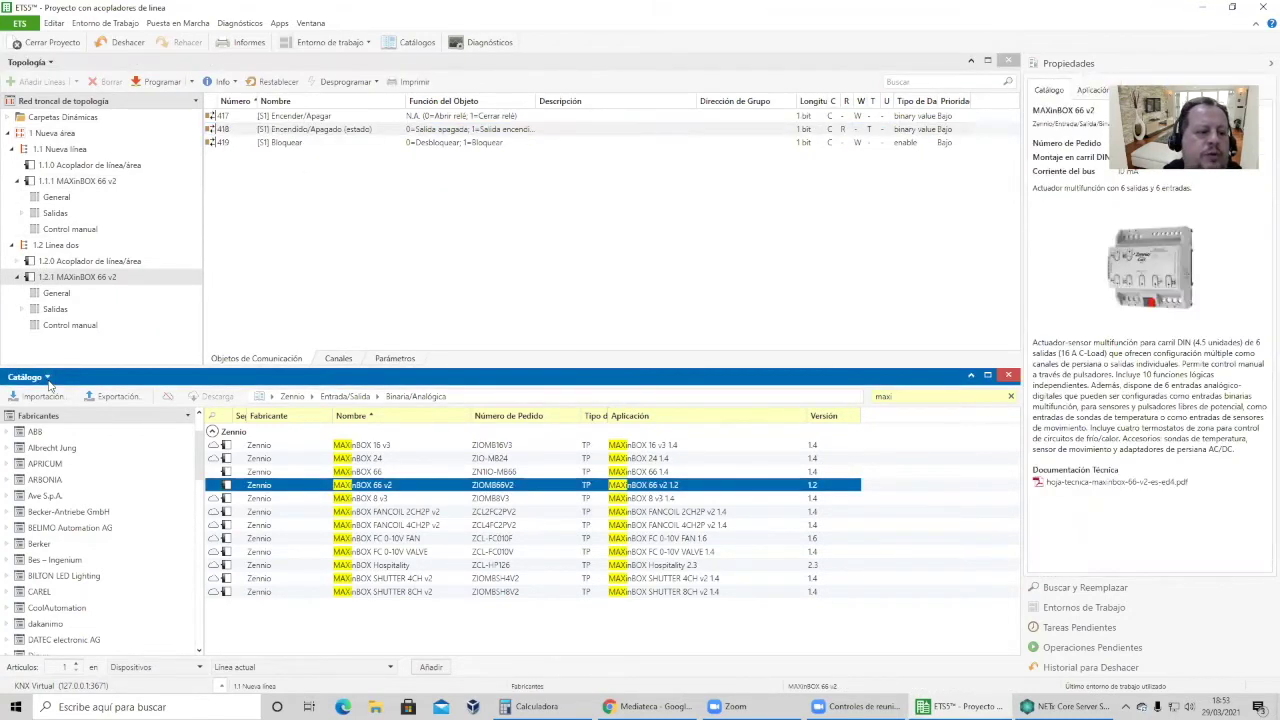
Switch the lower panel to Direcciones de Grupo, abandoning the new main group.
click(38, 378)
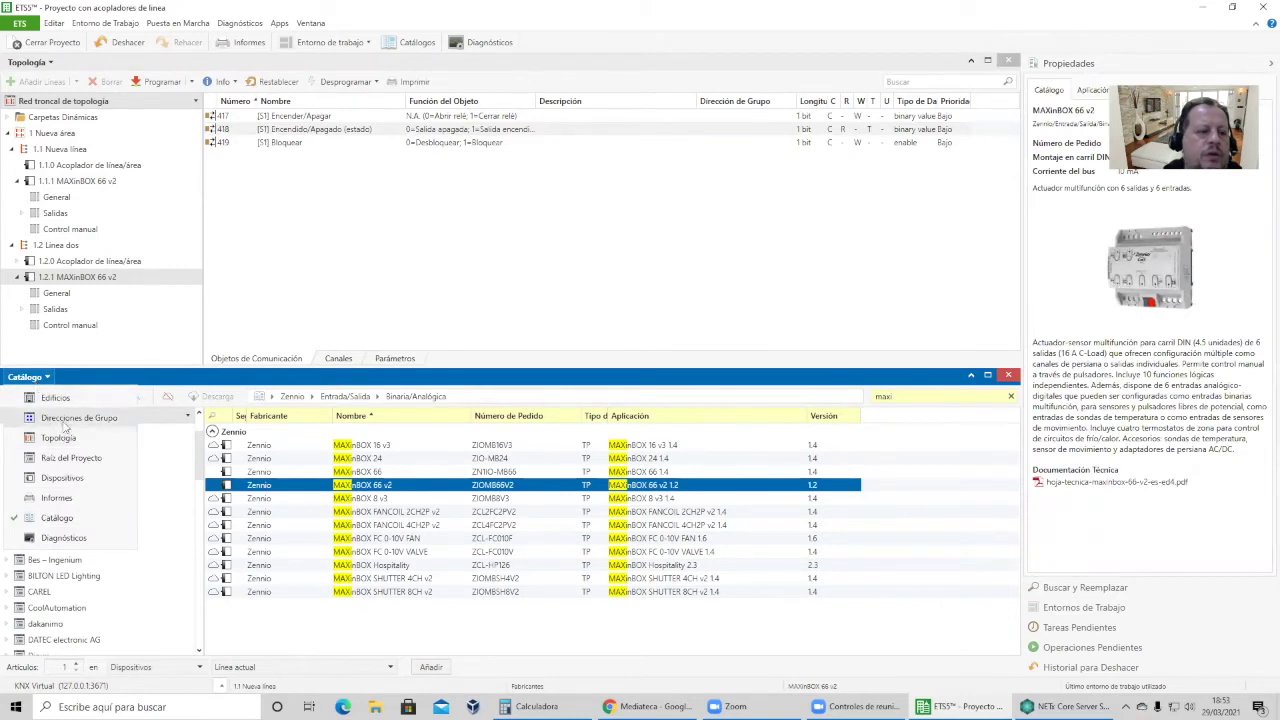
click(63, 422)
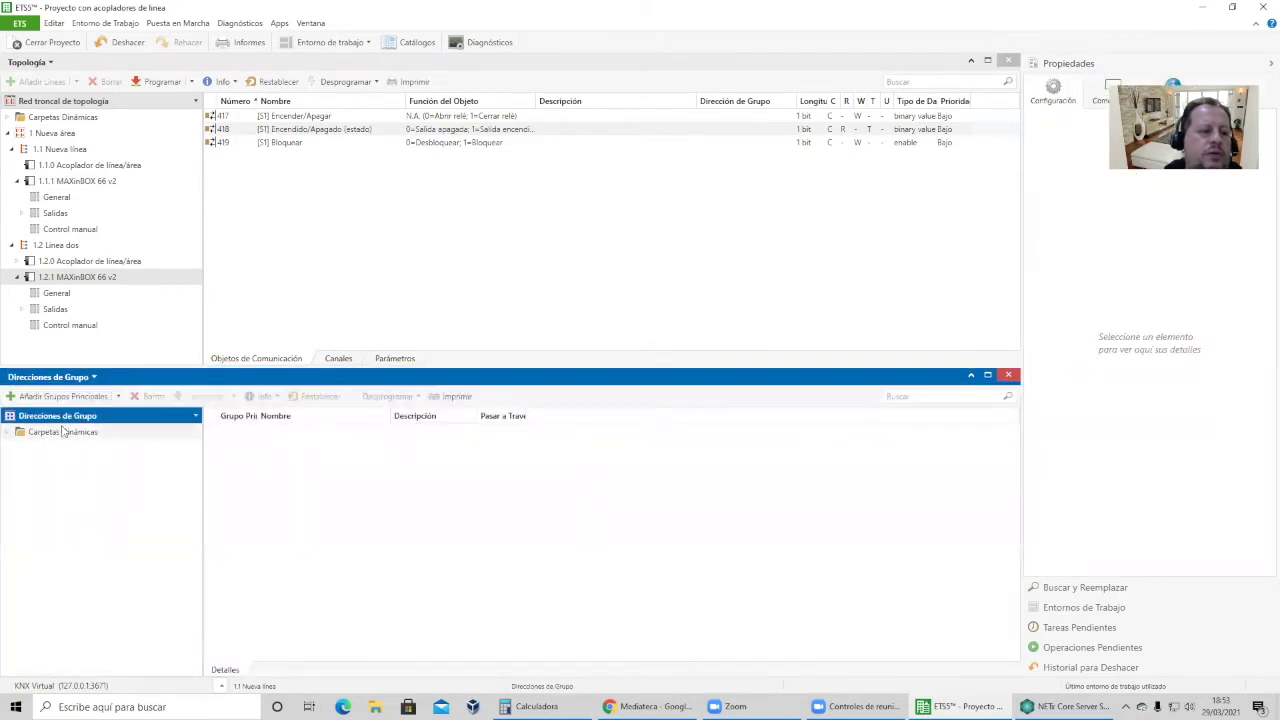
click(45, 396)
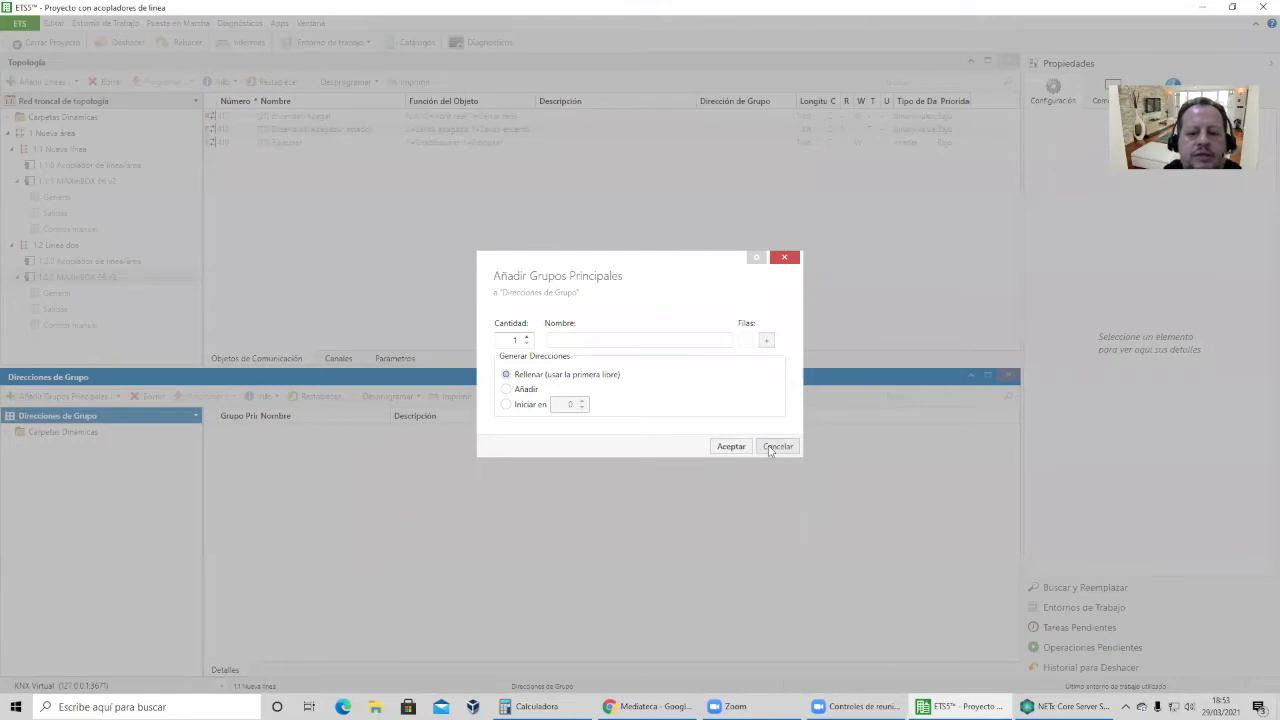
click(777, 446)
Import group addresses from the Estructura_DG file in the 7 Anexos KNX folder.
right_click(53, 419)
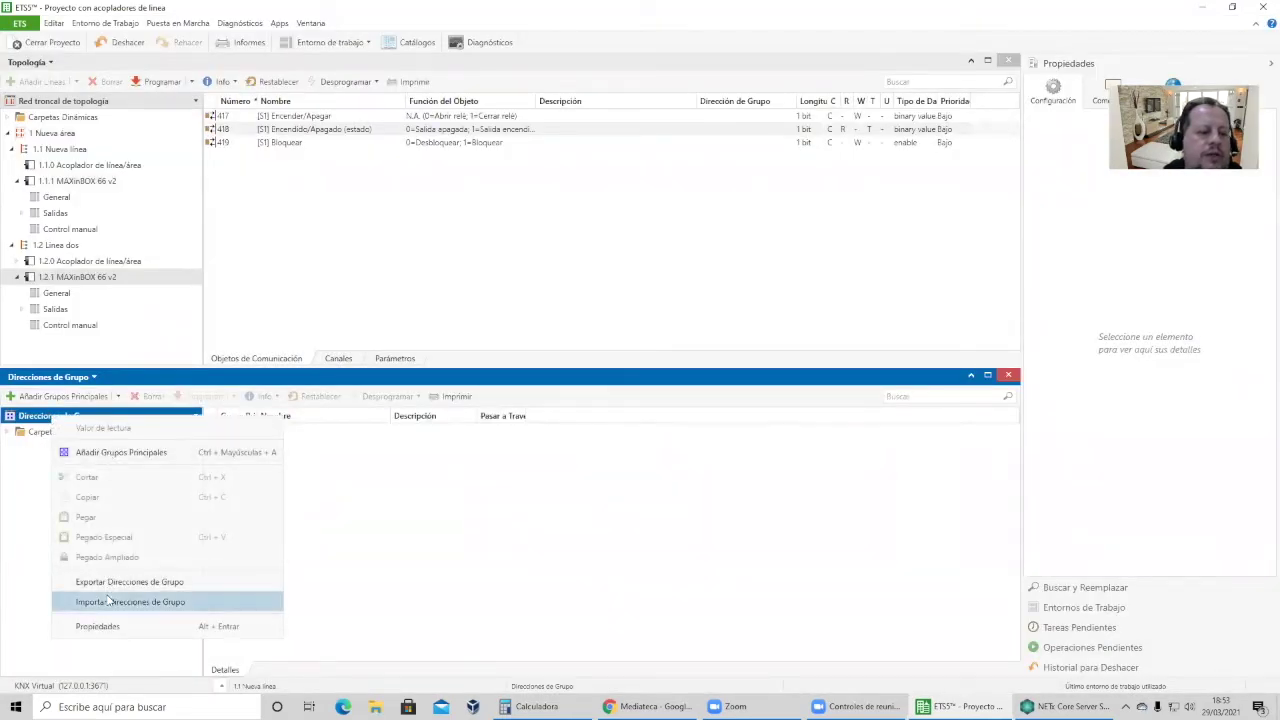
key(Return)
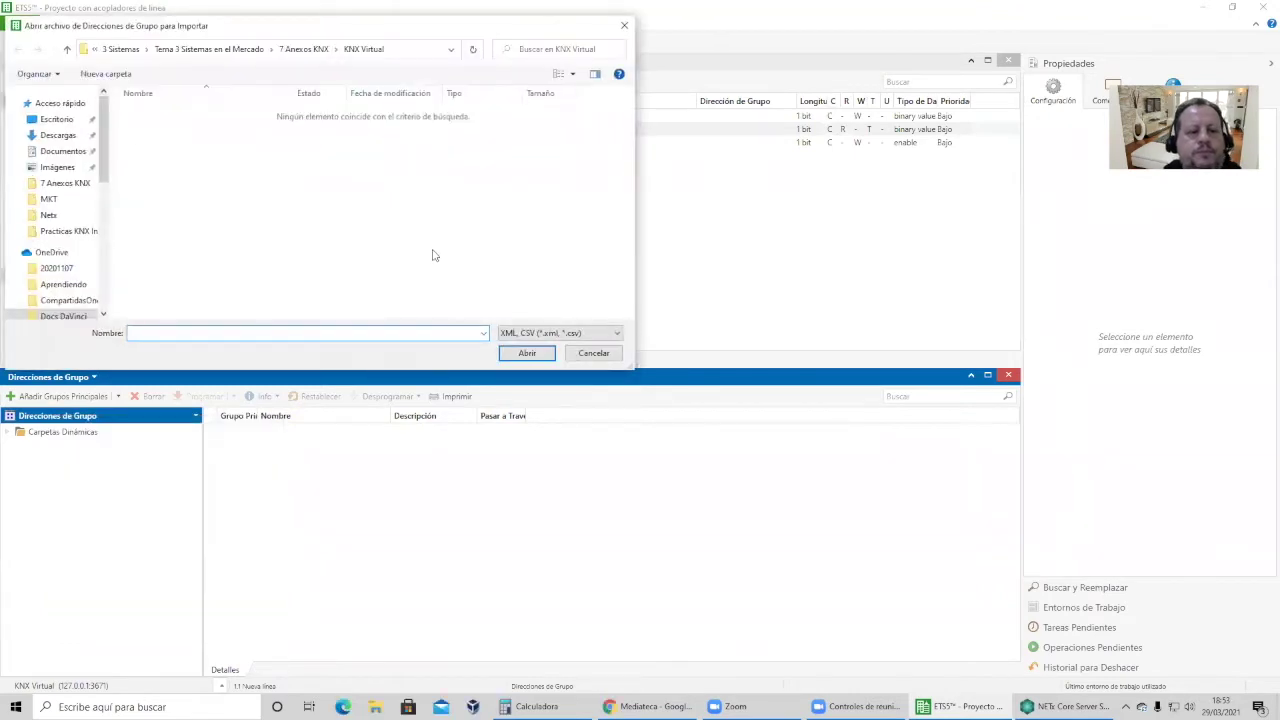
click(67, 49)
click(67, 49)
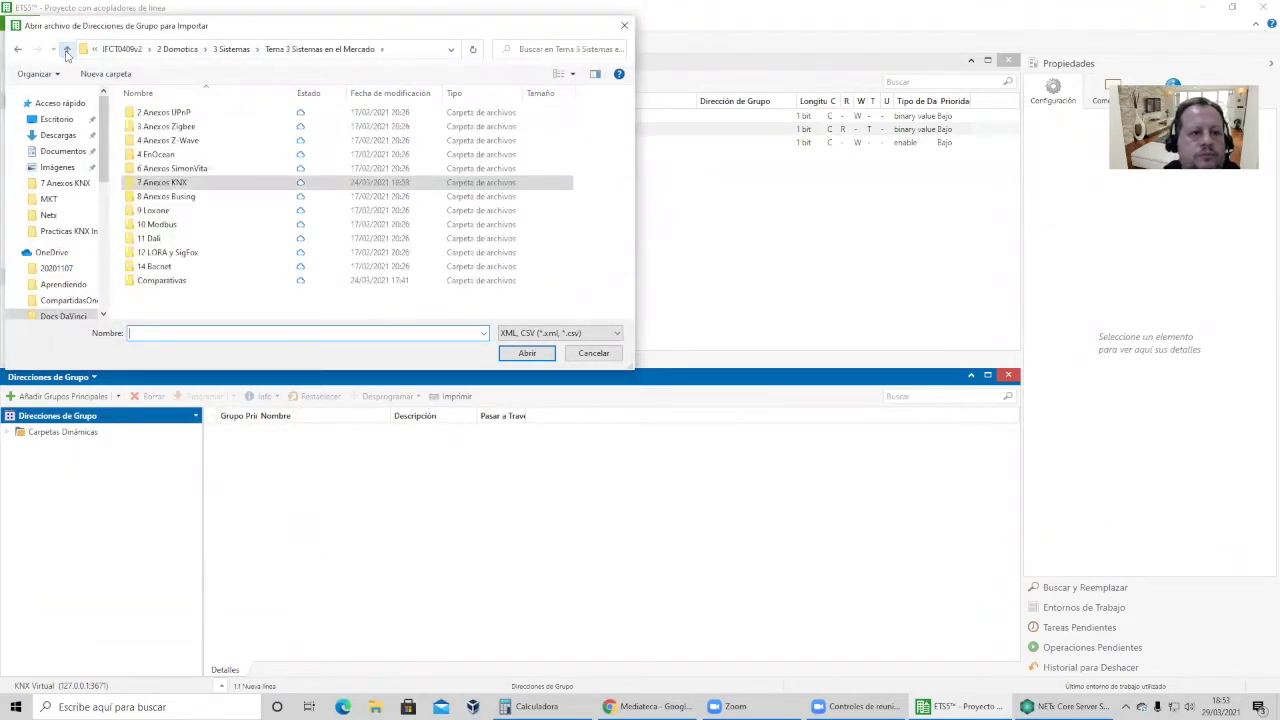
double_click(190, 184)
click(165, 238)
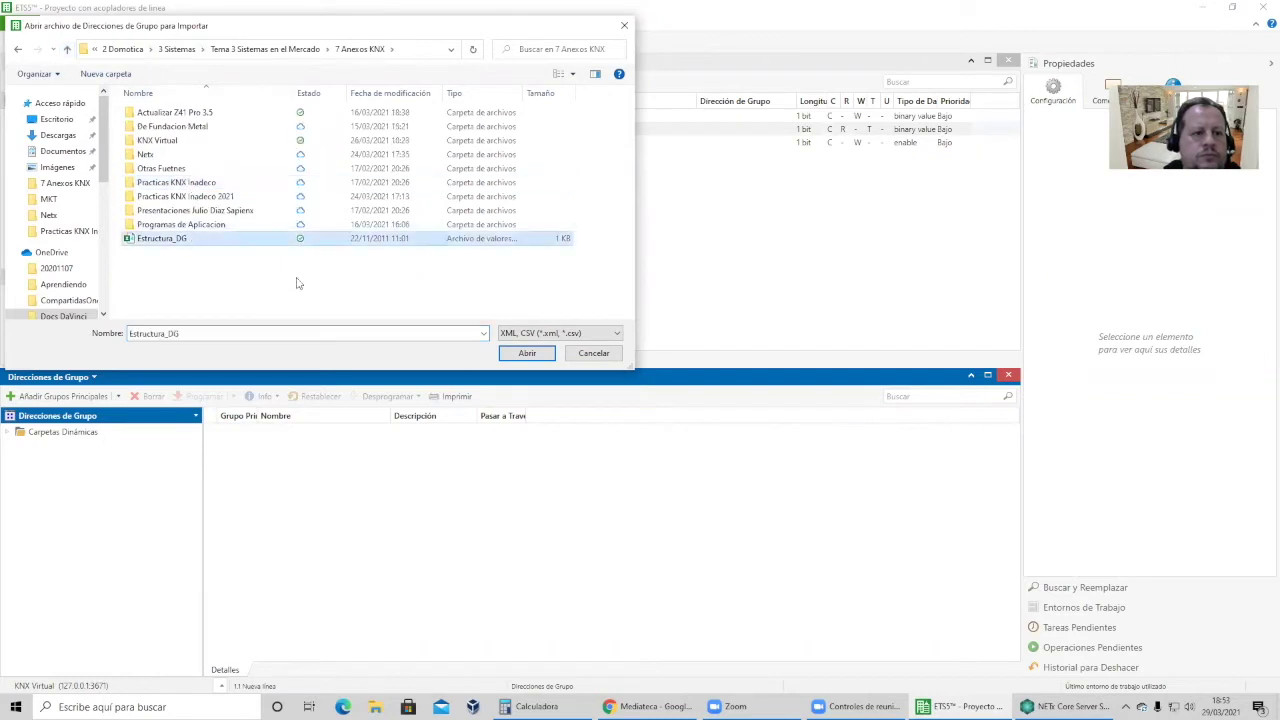
click(530, 354)
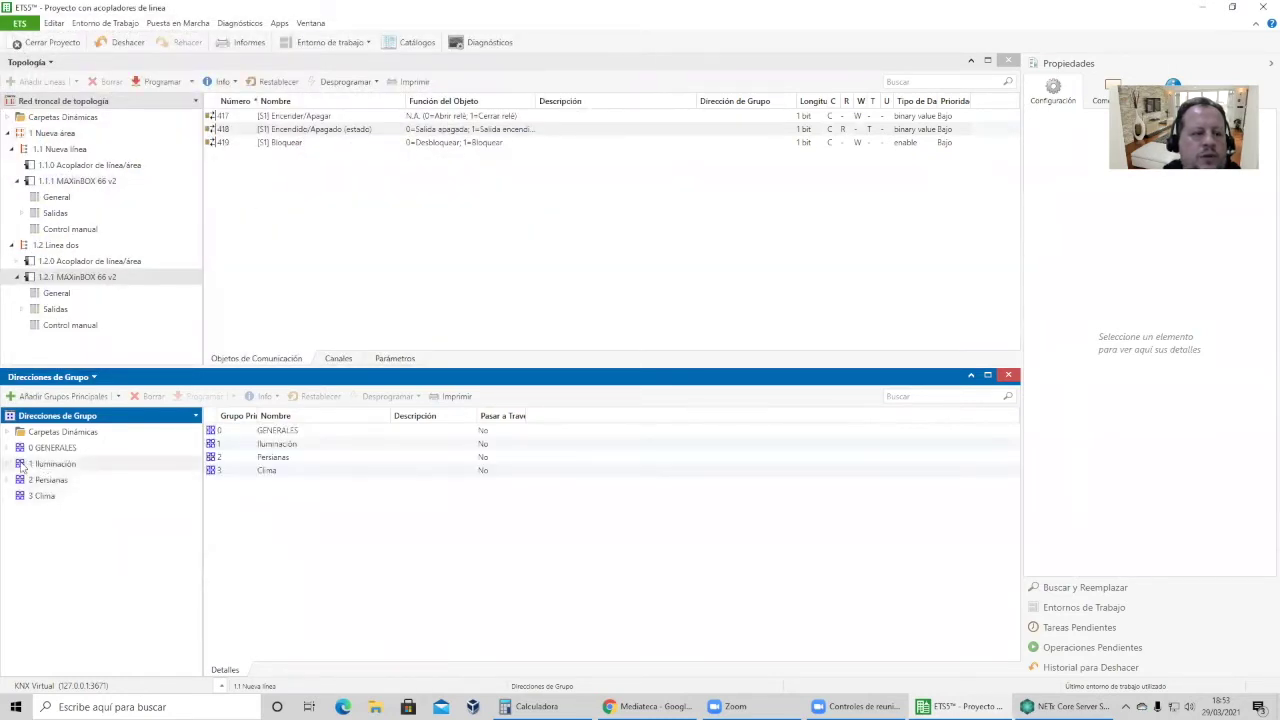
Expand 0 GENERALES and select its middle group 0/1 De iluminación.
click(9, 464)
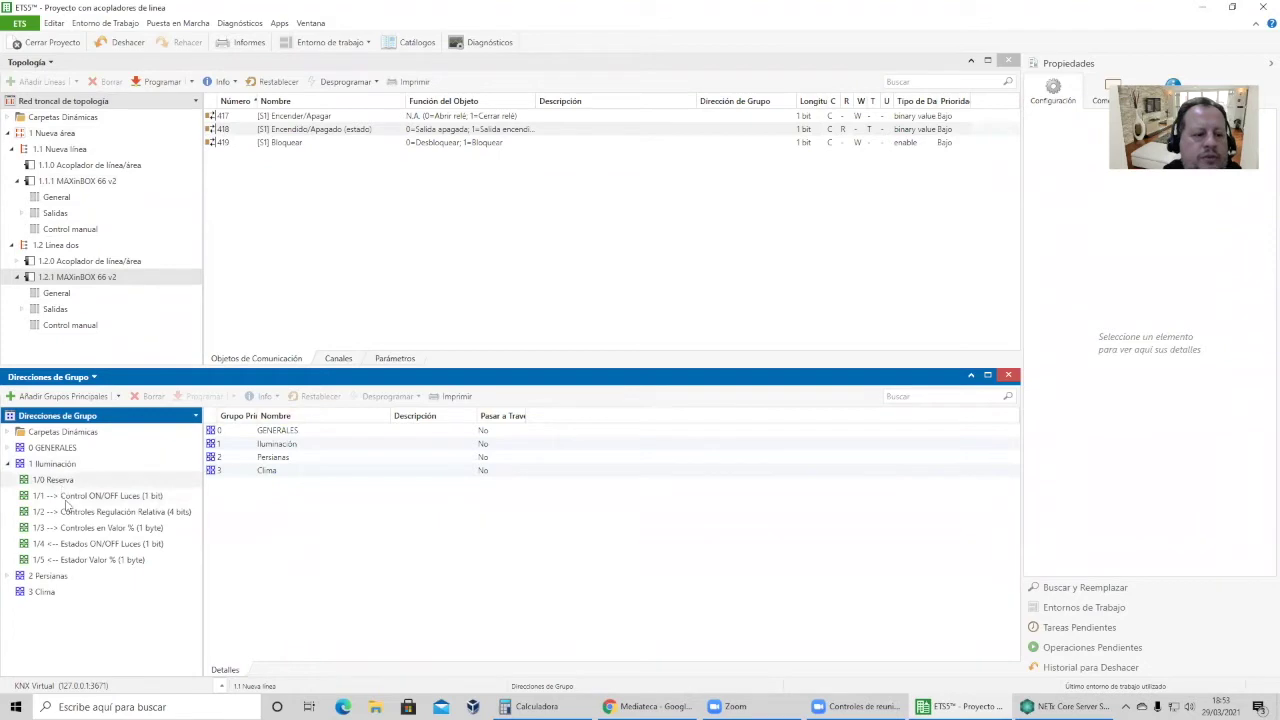
click(37, 494)
click(8, 464)
click(8, 448)
click(20, 480)
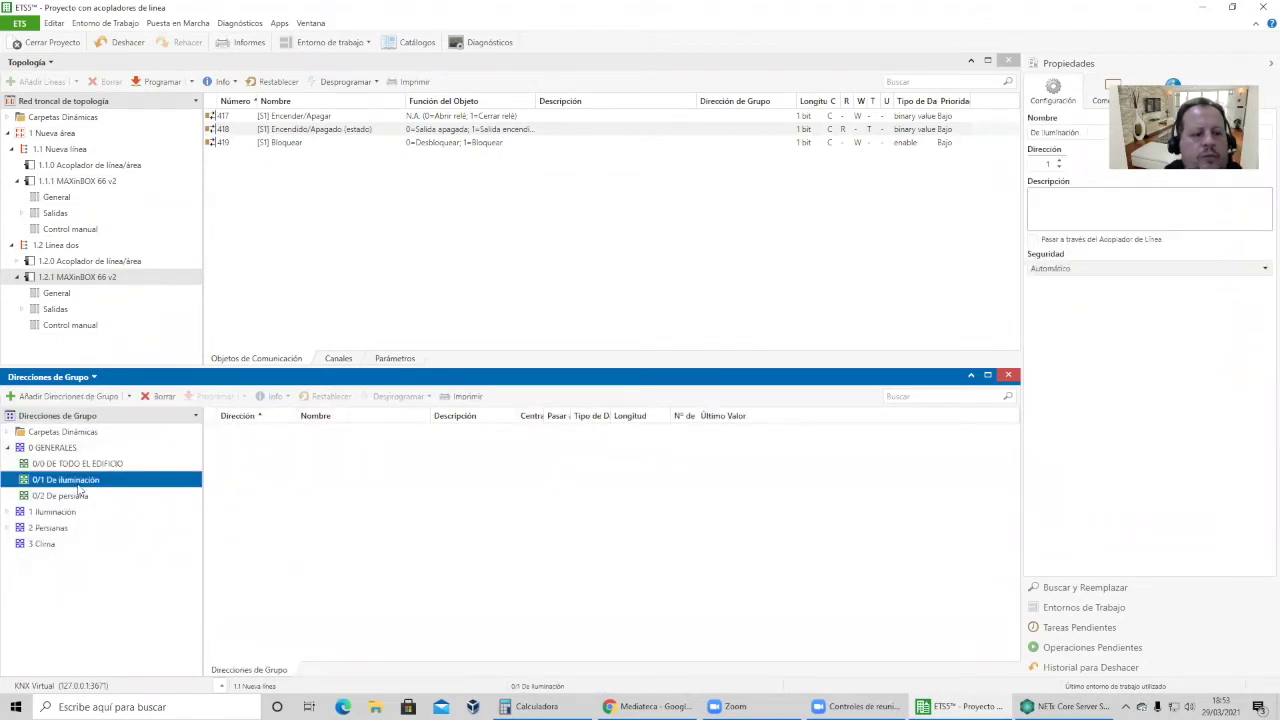
Add group address 0/1/1 'Encender todas las luces' under 0/1, starting at 1.
right_click(78, 480)
click(150, 278)
click(530, 404)
click(582, 400)
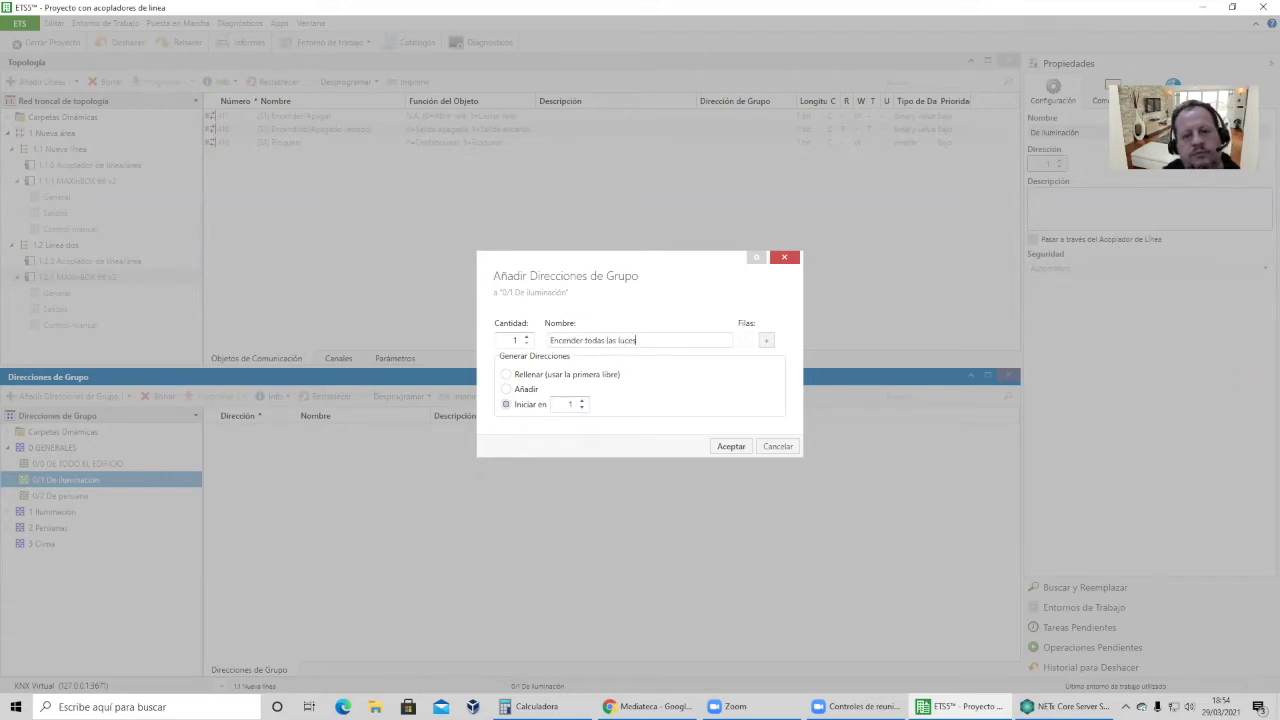
click(732, 447)
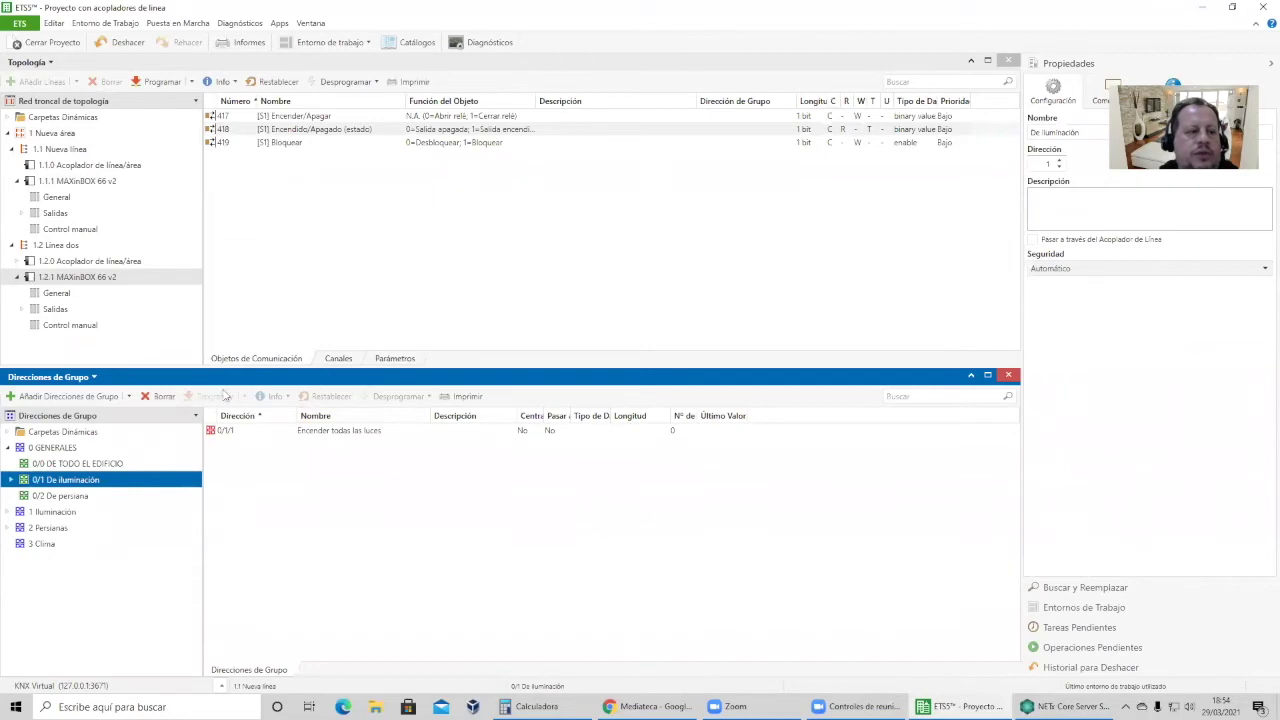
click(11, 480)
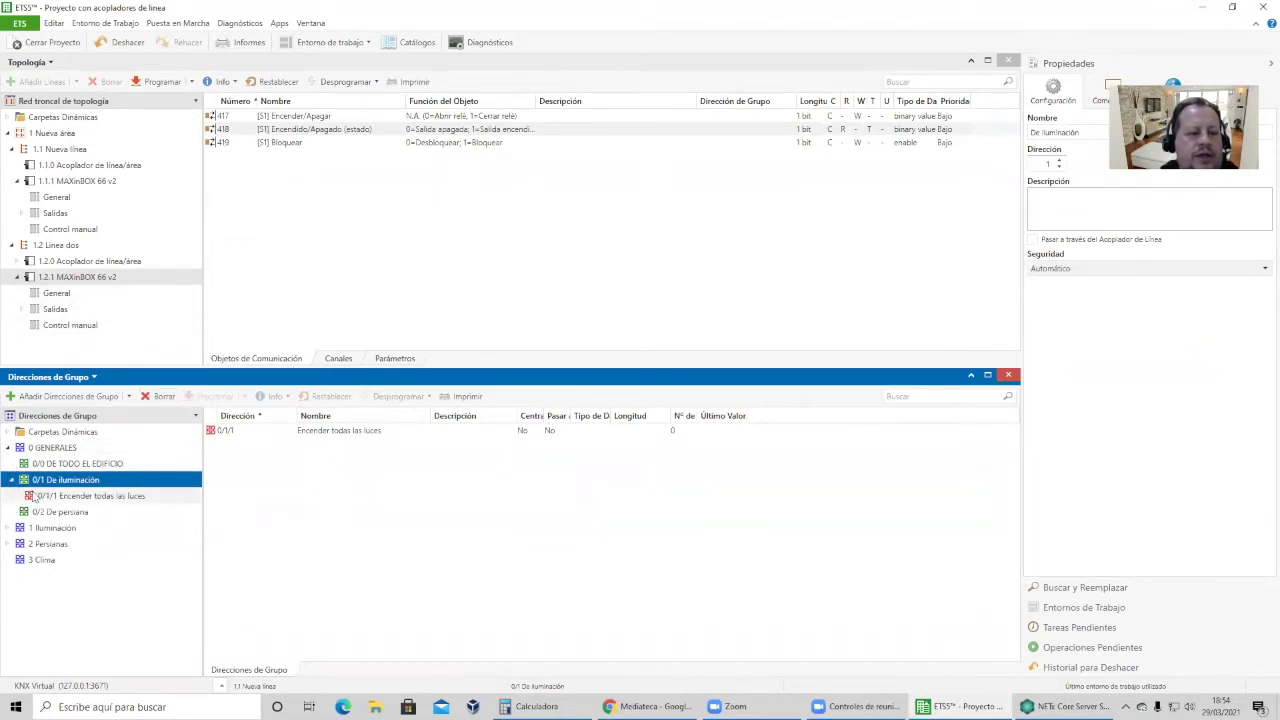
click(33, 497)
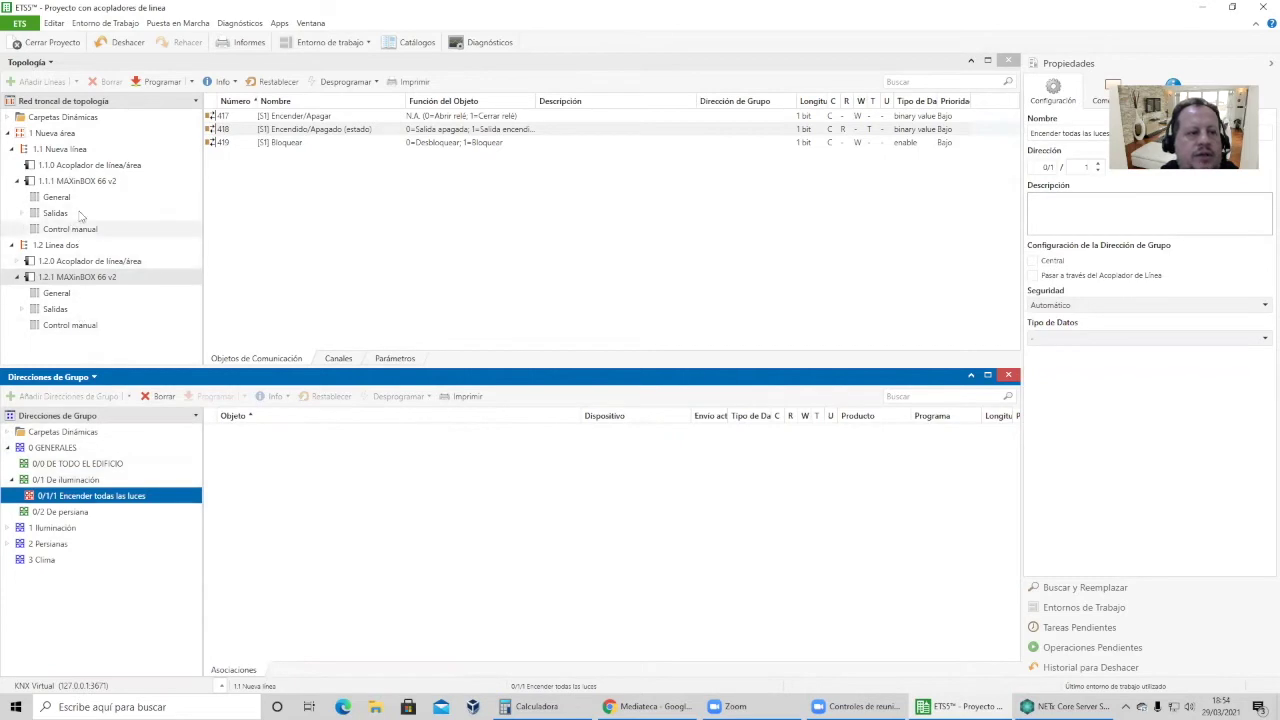
Undo the mistaken object 418 link and link object 417 Encender/Apagar to 0/1/1.
click(100, 183)
click(410, 131)
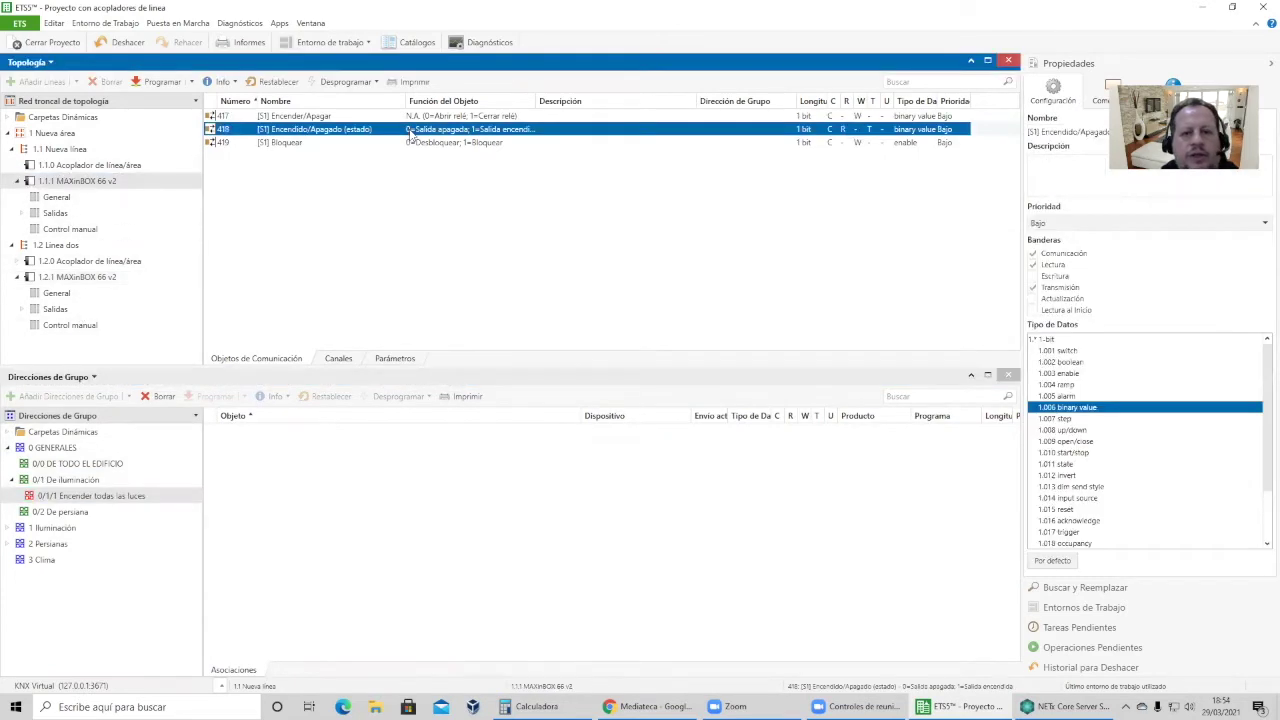
drag(358, 131, 137, 499)
click(80, 277)
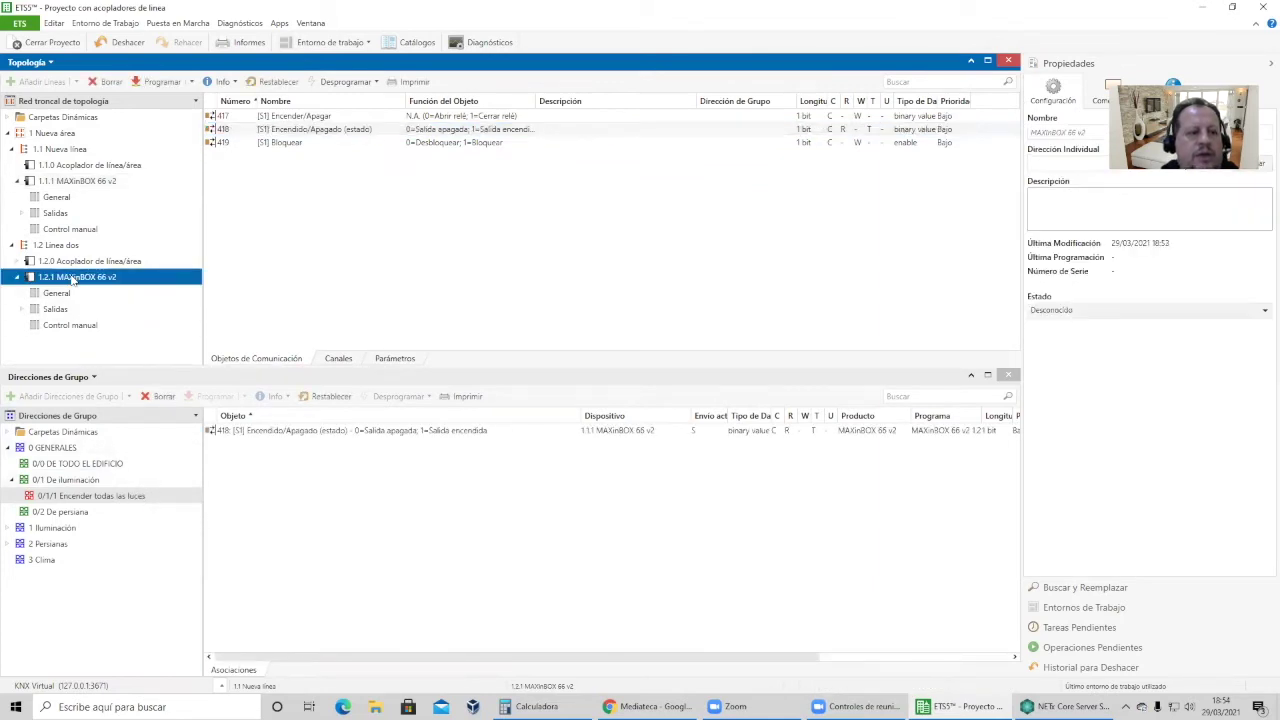
drag(318, 130, 123, 500)
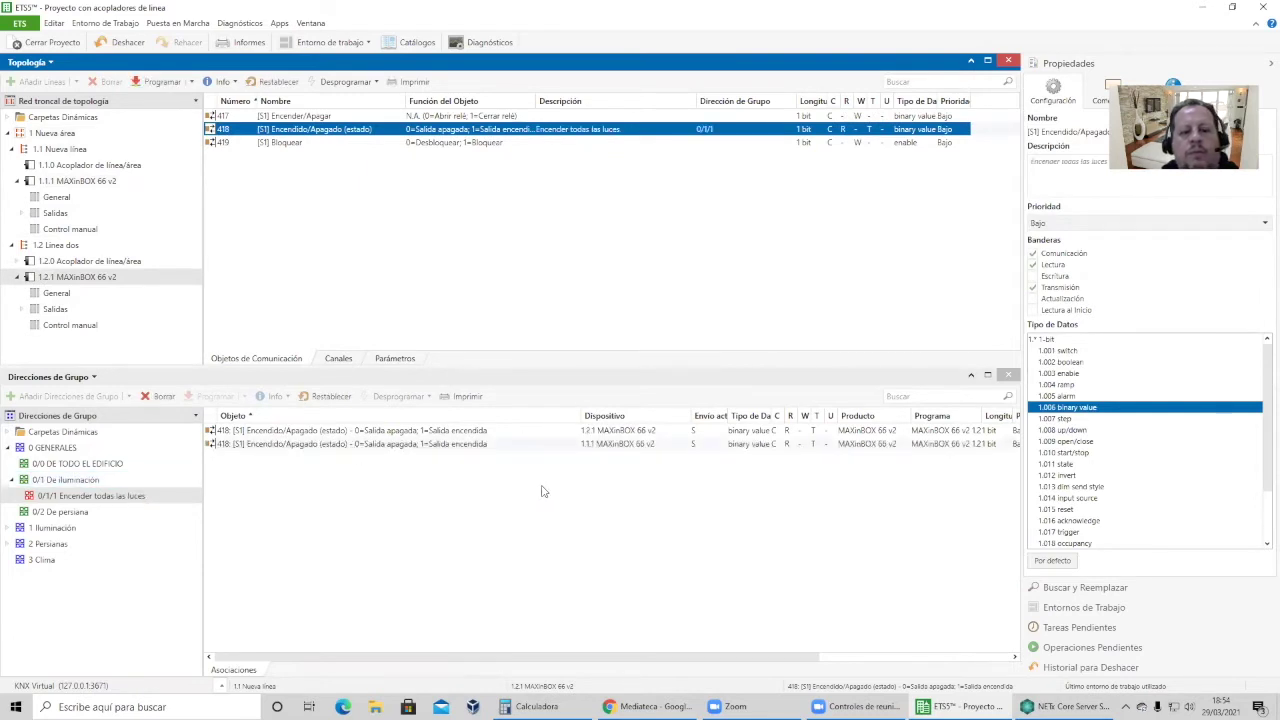
click(136, 45)
click(136, 45)
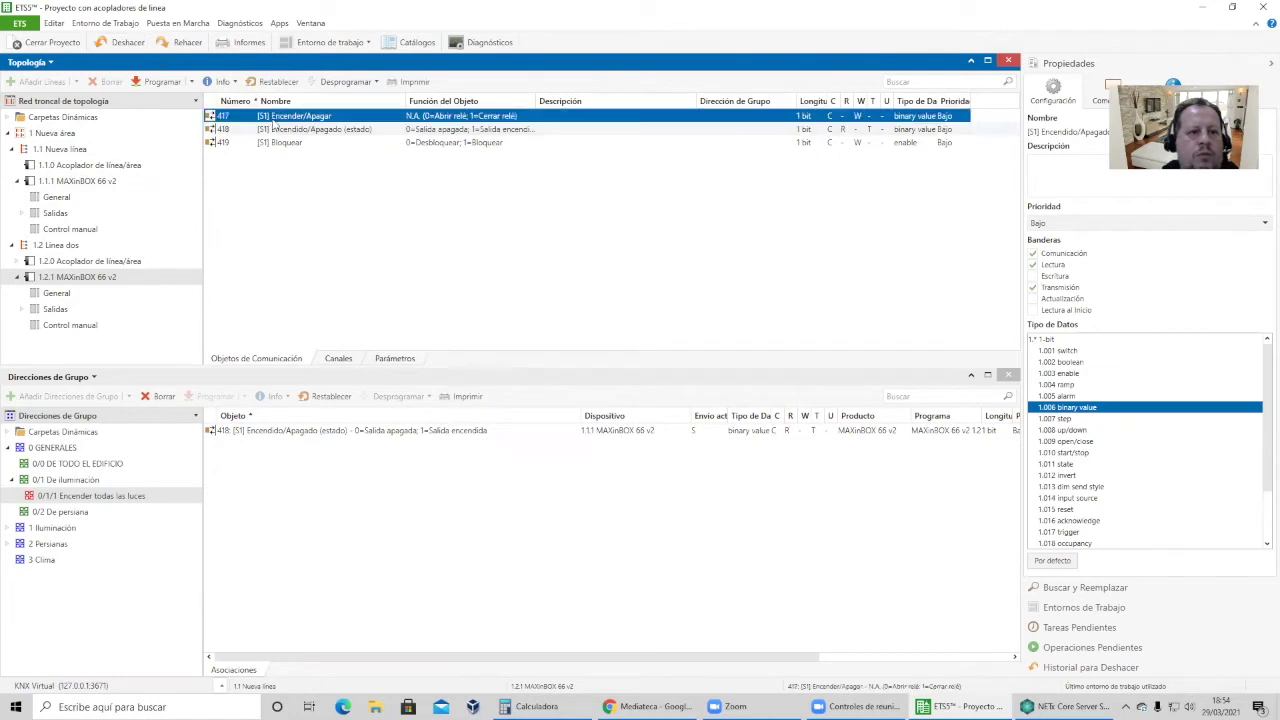
drag(125, 415, 123, 497)
Unlink device 1.1.1's object 418 from 0/1/1 and link its object 417 instead.
click(90, 183)
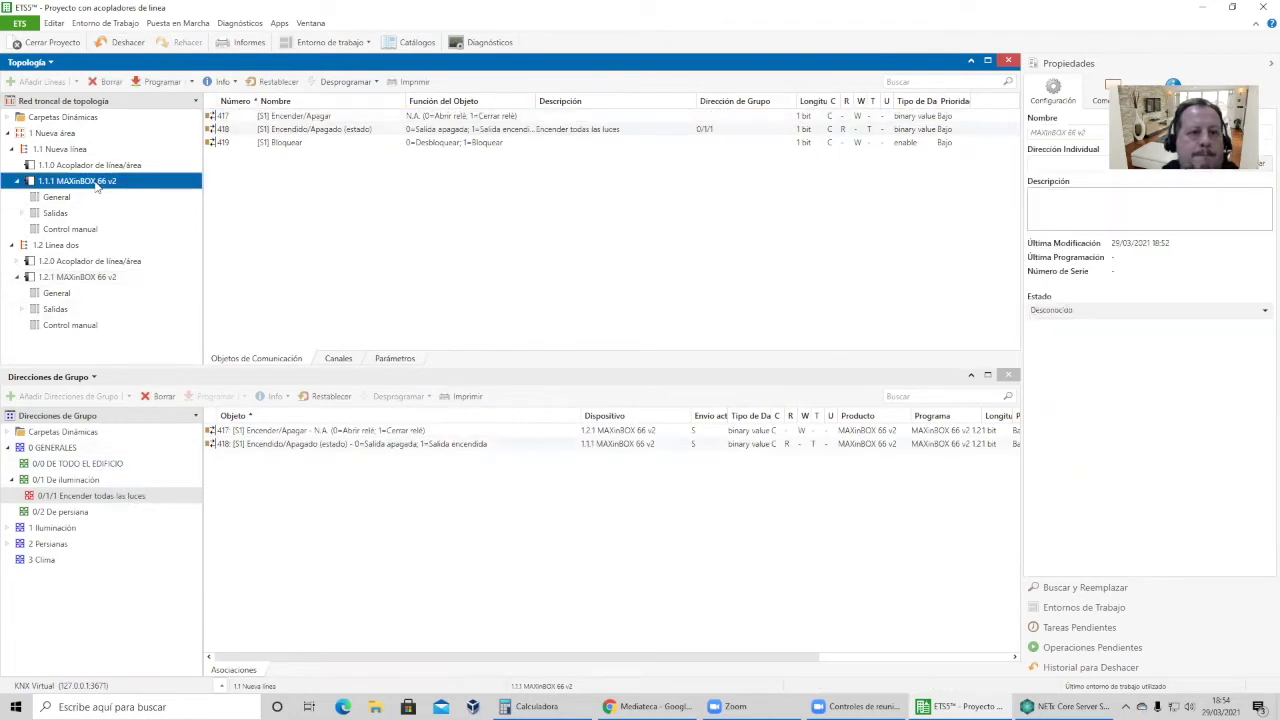
click(706, 132)
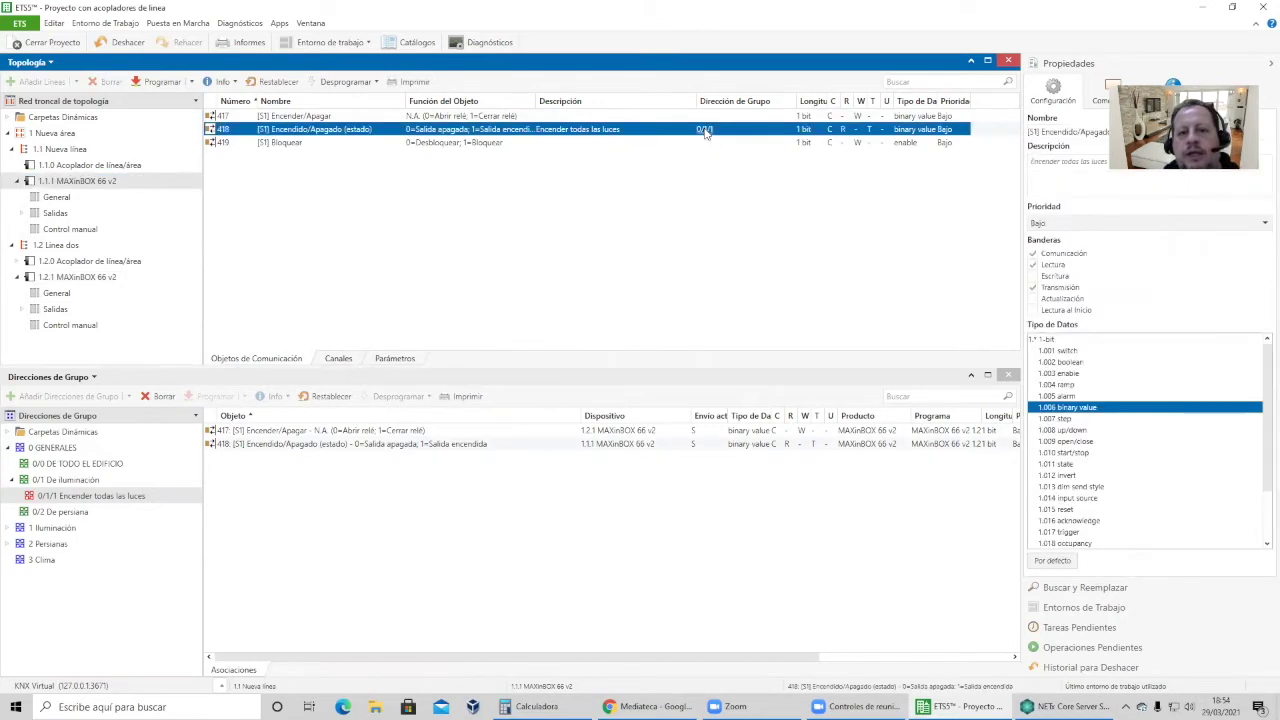
right_click(706, 133)
click(730, 162)
drag(431, 118, 130, 503)
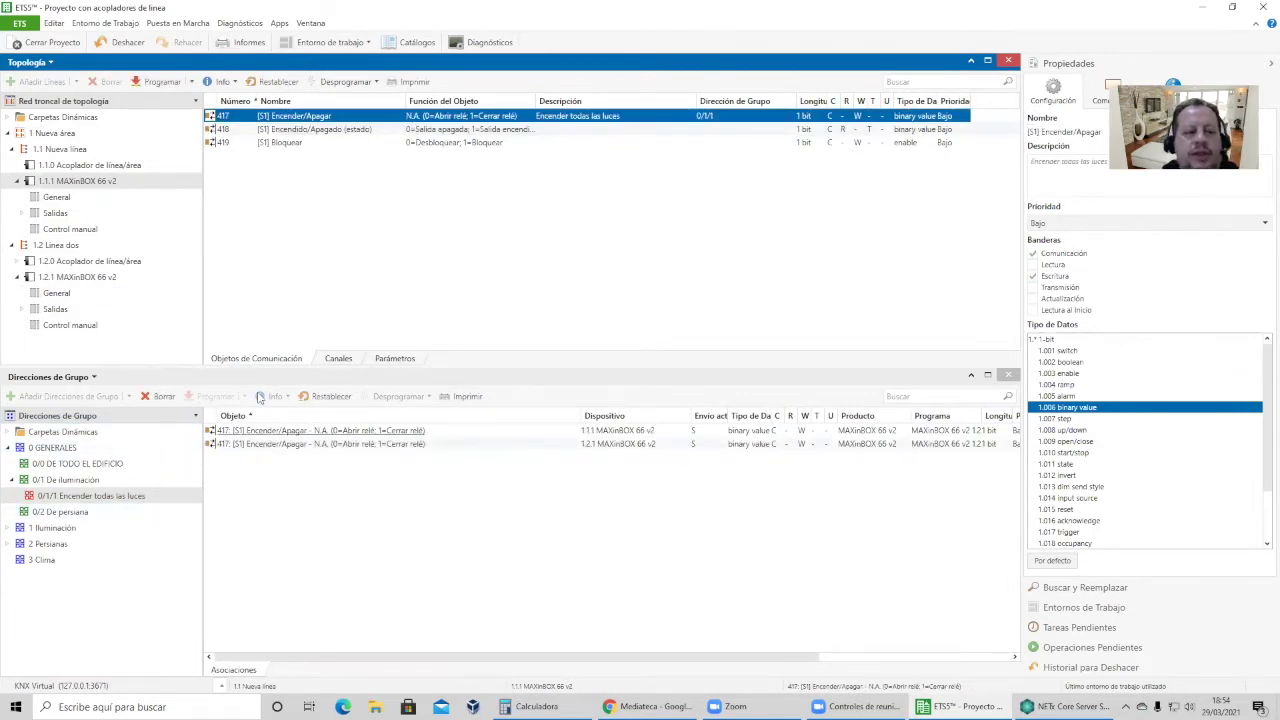
click(120, 261)
right_click(121, 263)
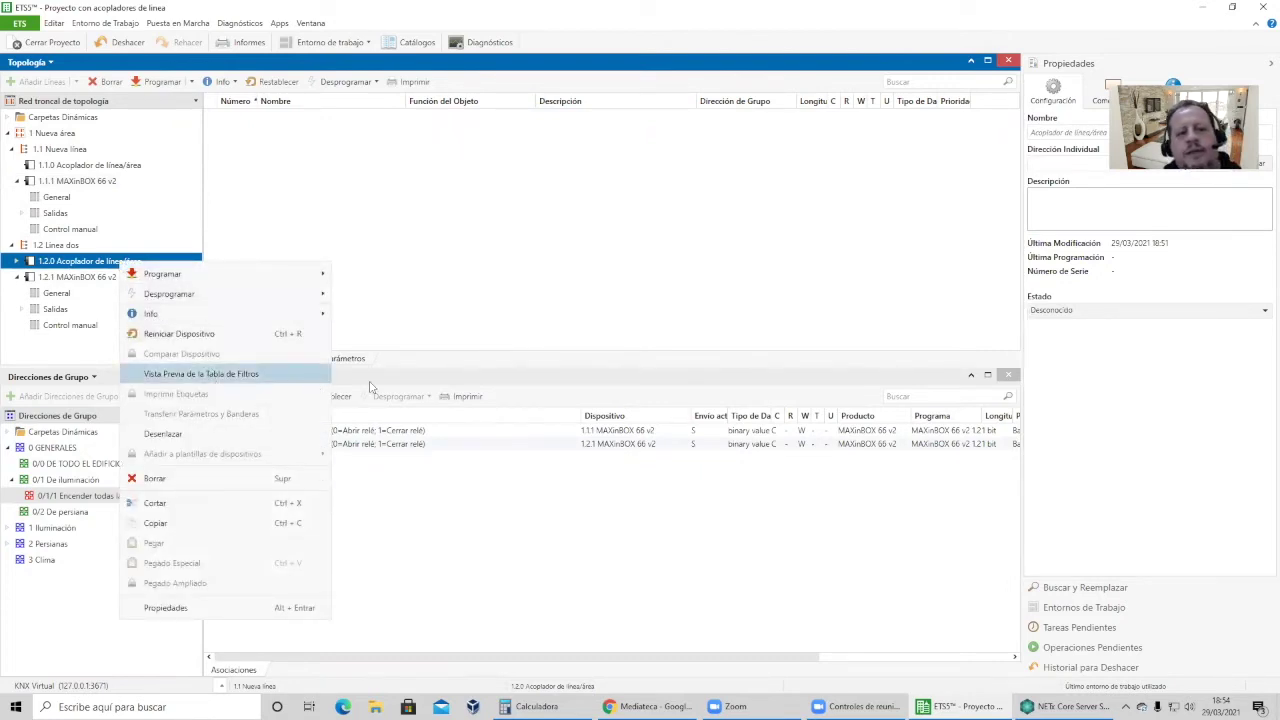
key(Return)
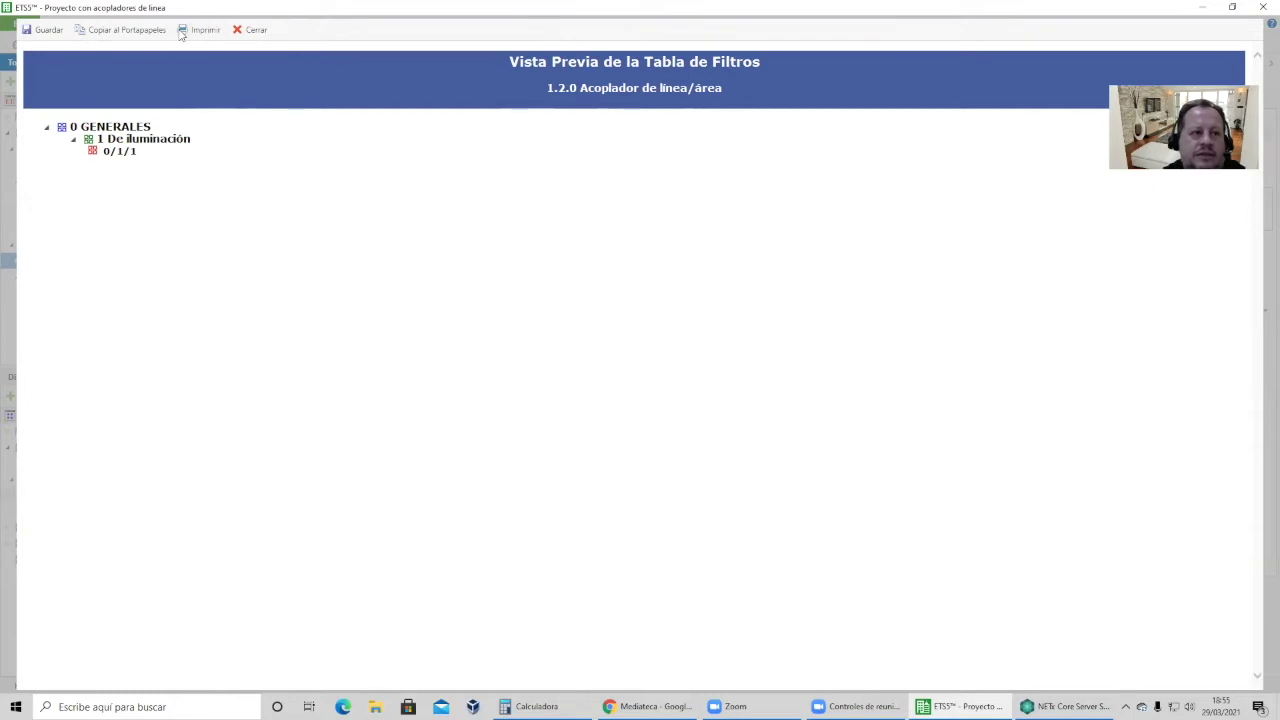
click(247, 30)
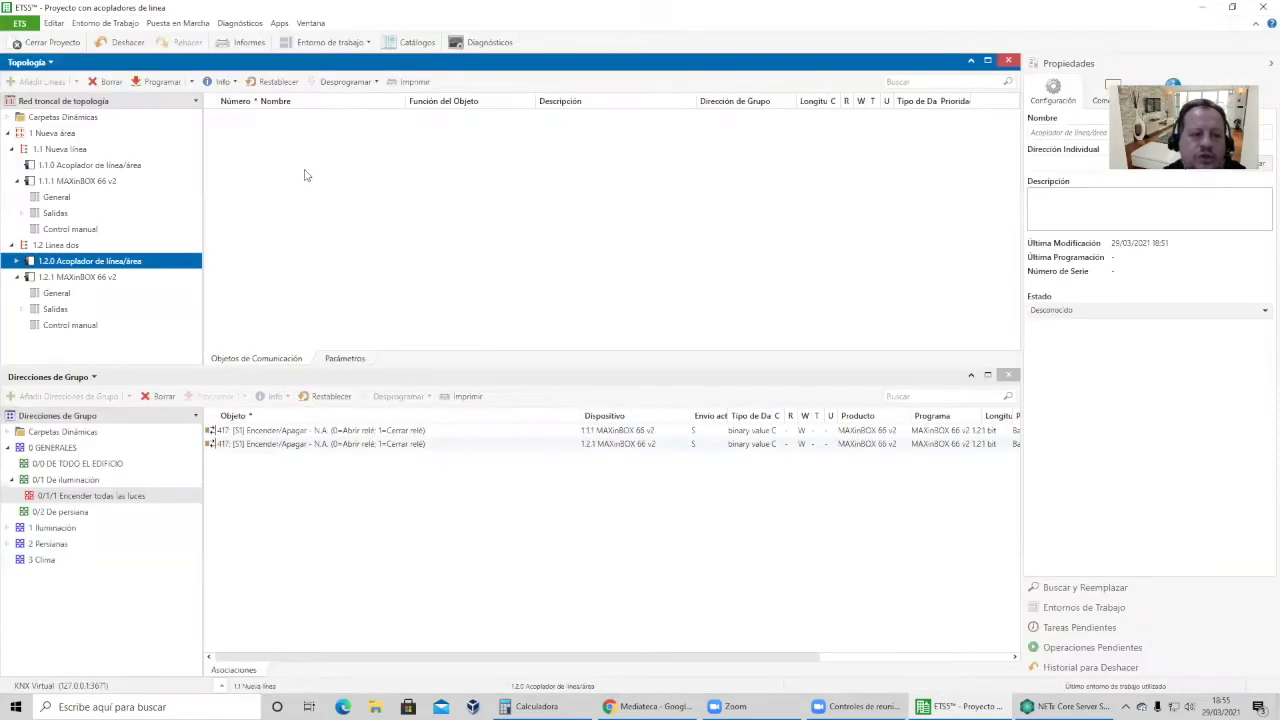
Review devices 1.2.1 and 1.1.1, close the coupler project, and select the Grupo 1 project.
click(90, 277)
click(100, 181)
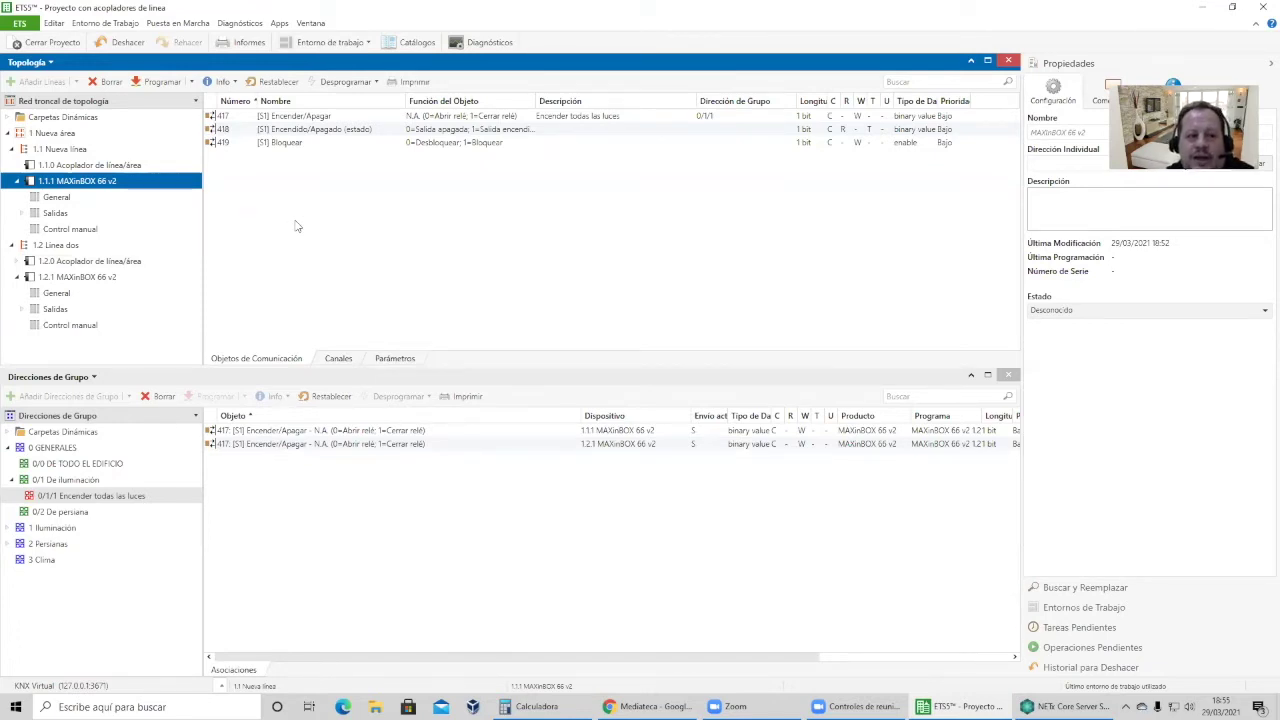
click(68, 42)
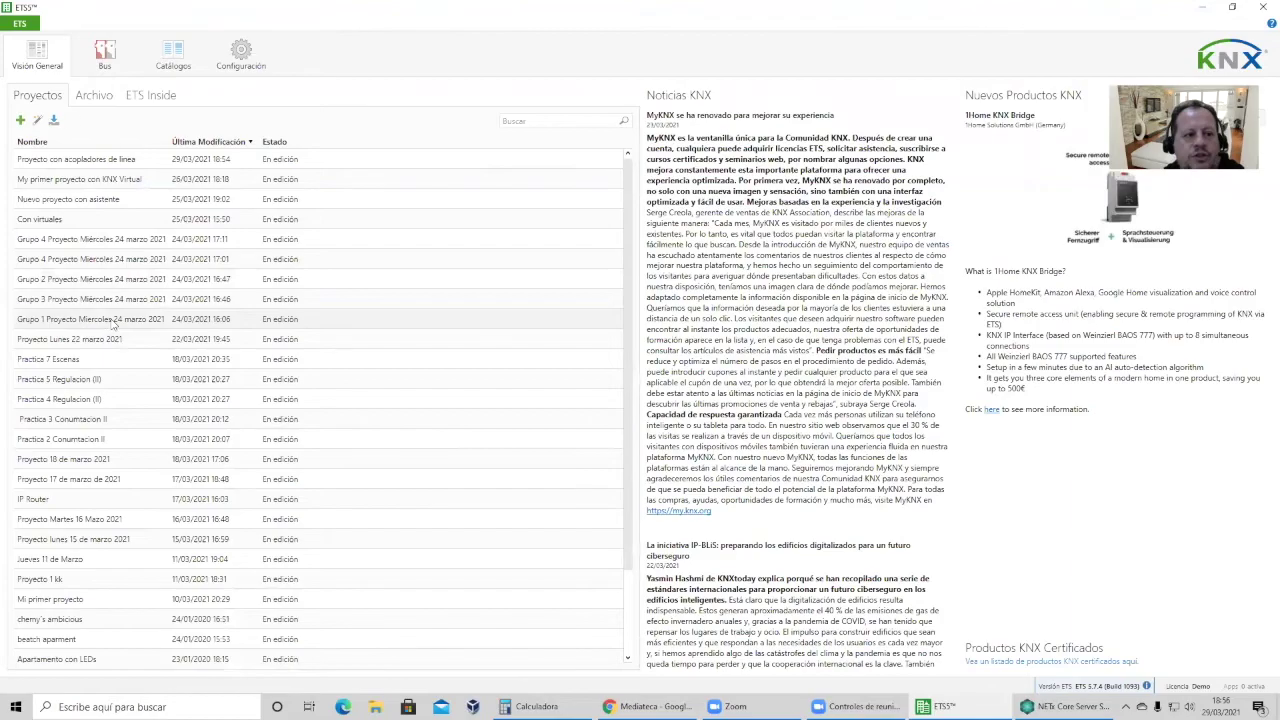
click(112, 320)
Open Grupo 1 Proyecto Miércoles 24 marzo 2021 and inspect line 1.1's five devices.
double_click(228, 326)
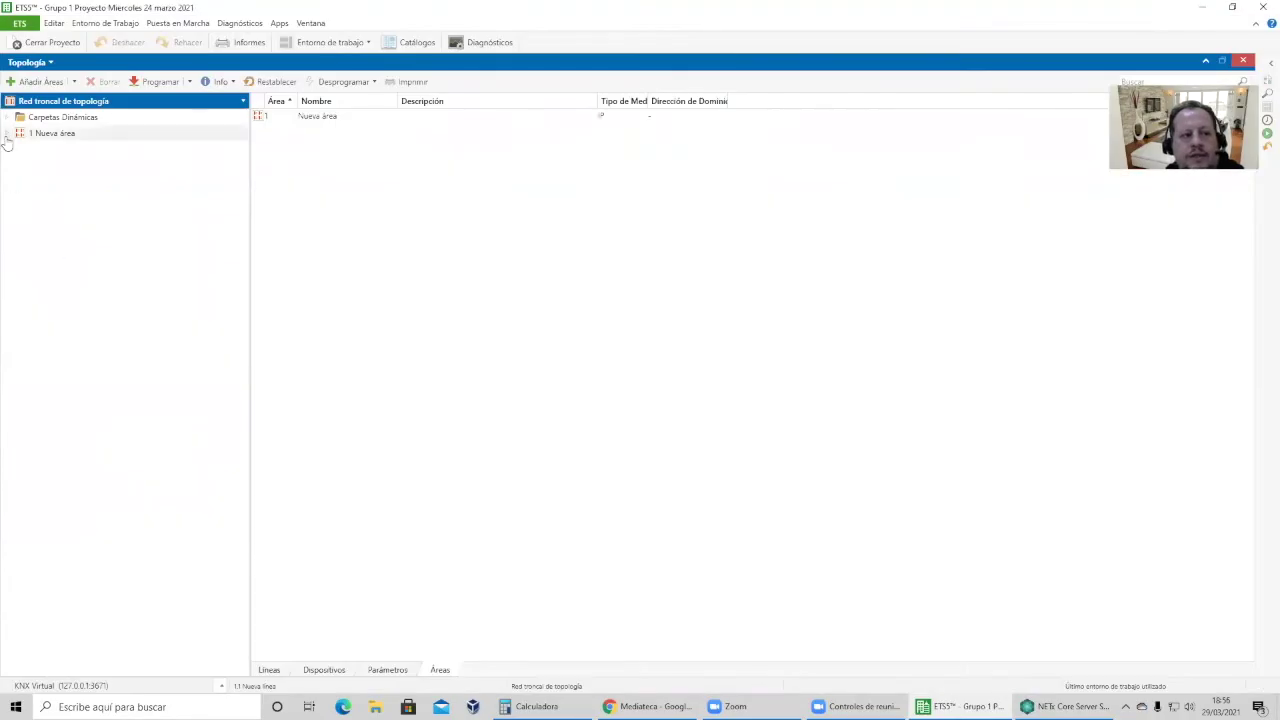
click(7, 133)
click(11, 150)
click(75, 171)
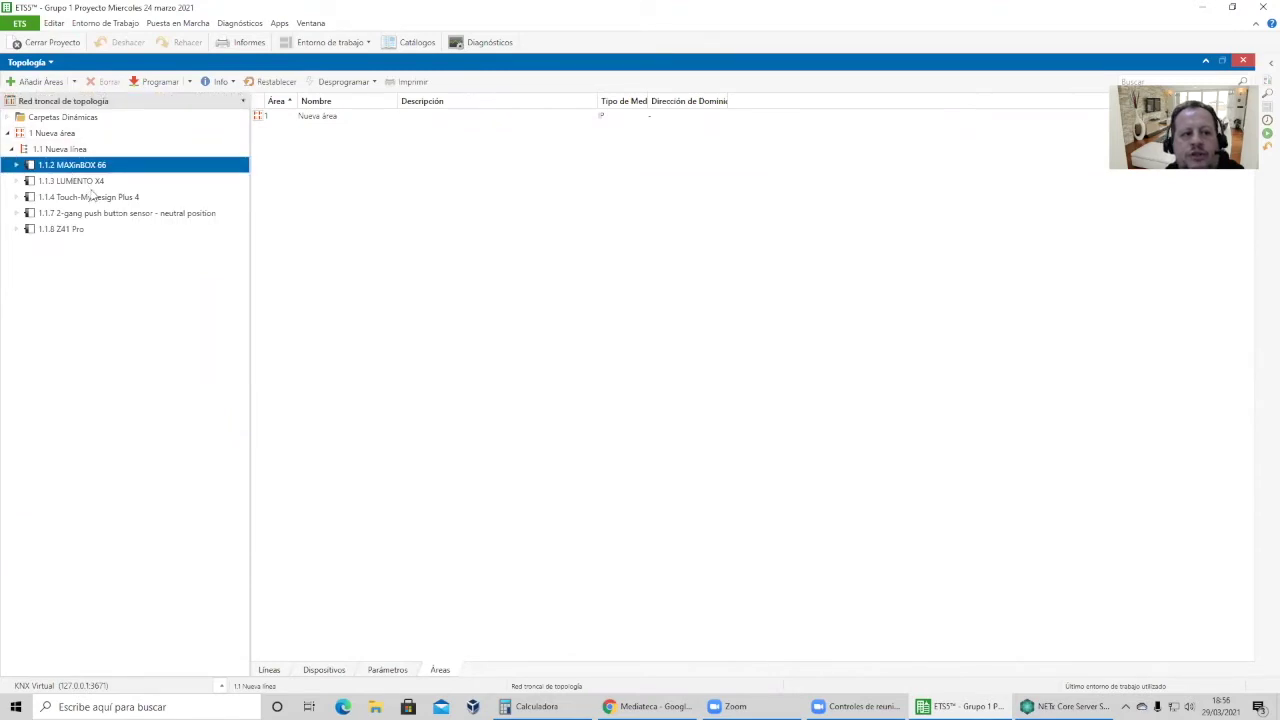
click(90, 184)
click(98, 198)
click(100, 216)
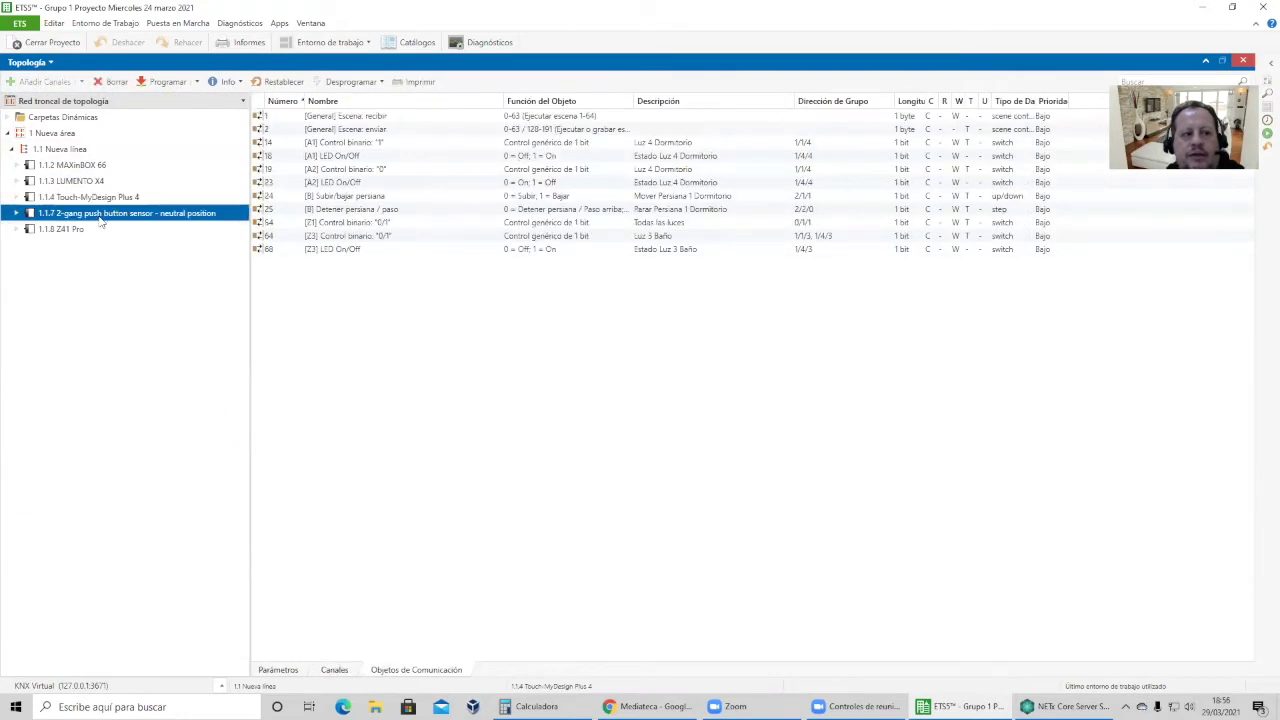
click(97, 232)
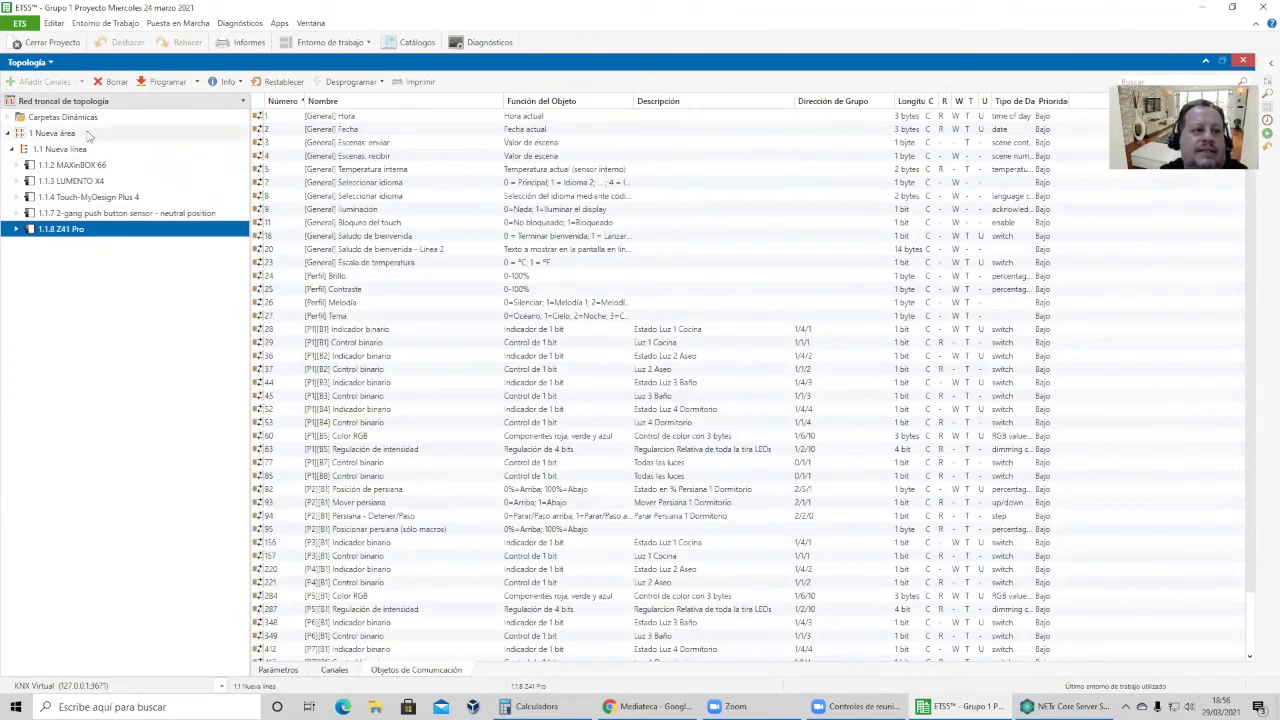
click(30, 62)
click(70, 104)
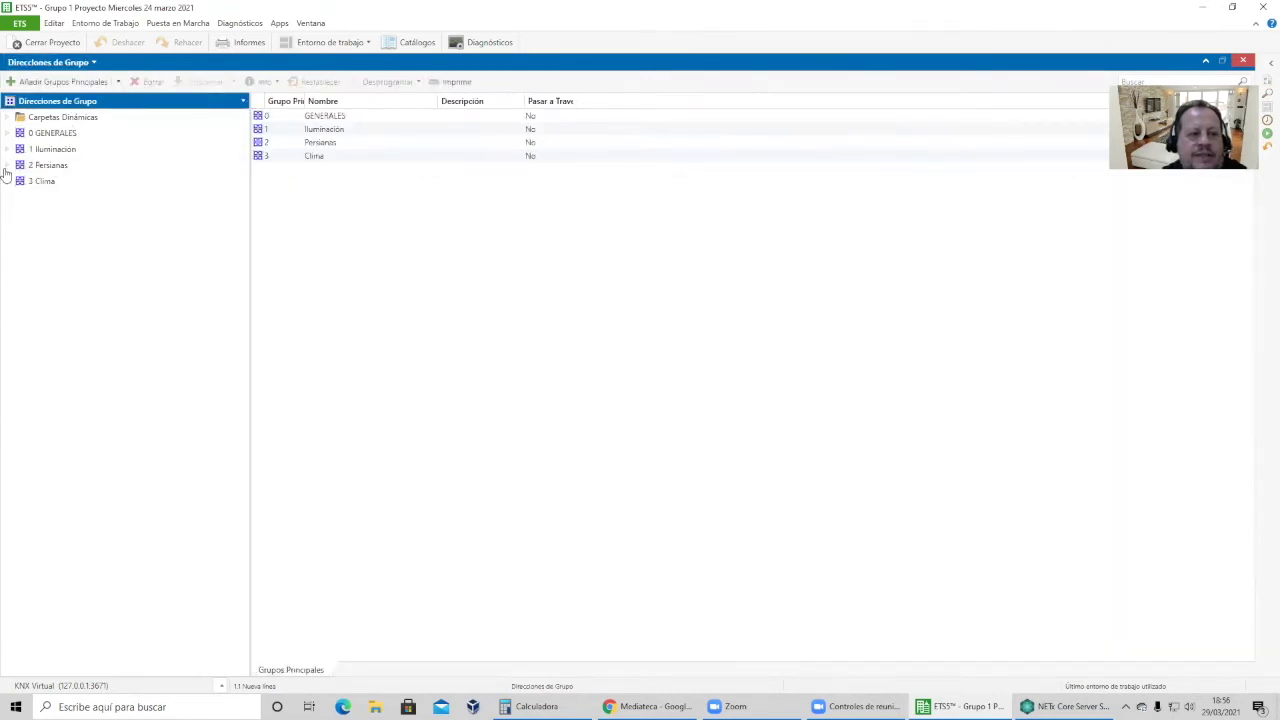
Browse the GENERALES, Iluminación and Persianas group addresses, including the 1/3 percentage addresses.
click(7, 165)
click(7, 149)
click(7, 133)
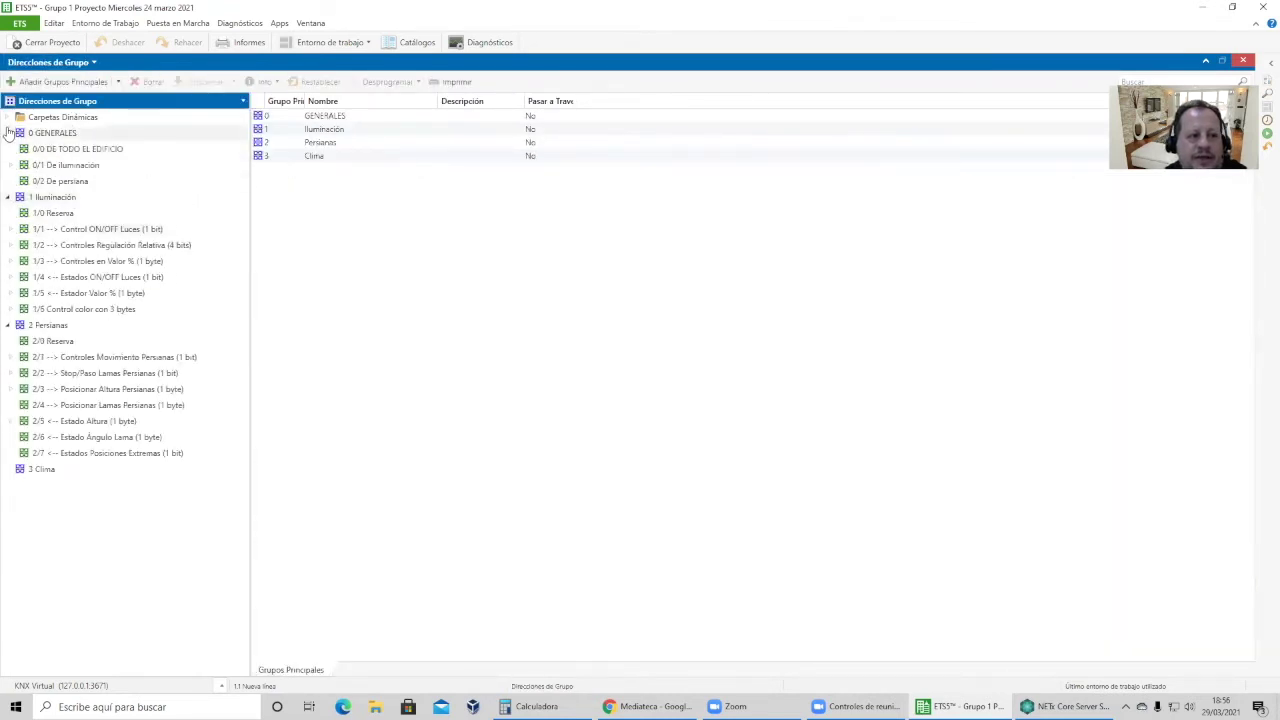
click(12, 245)
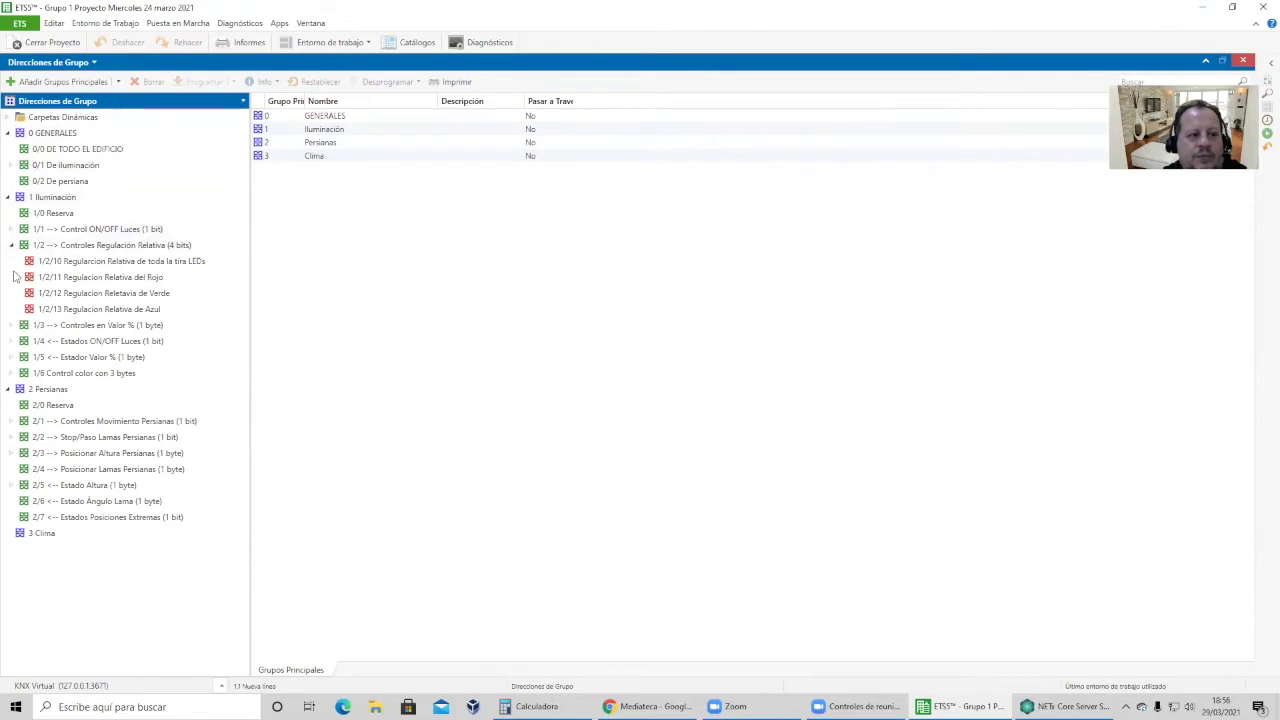
click(12, 325)
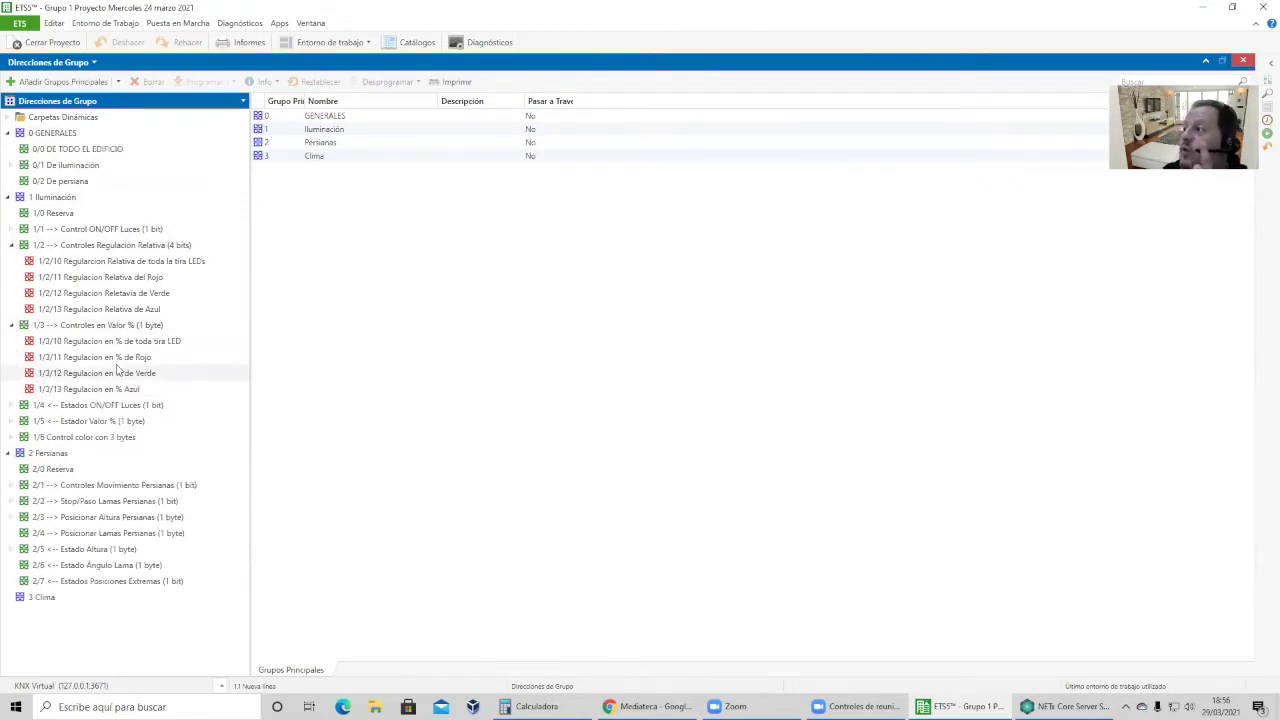
click(7, 197)
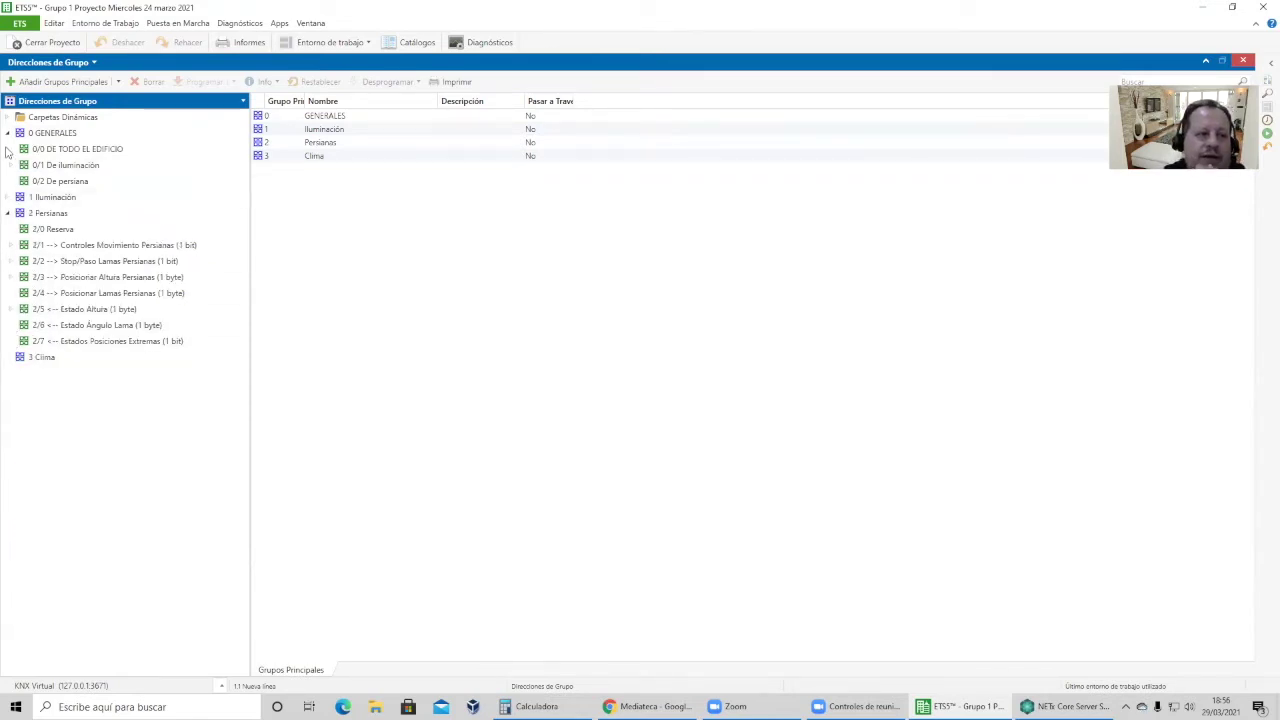
click(7, 133)
Switch to the Topología view and expand area 1 Nueva área.
click(50, 62)
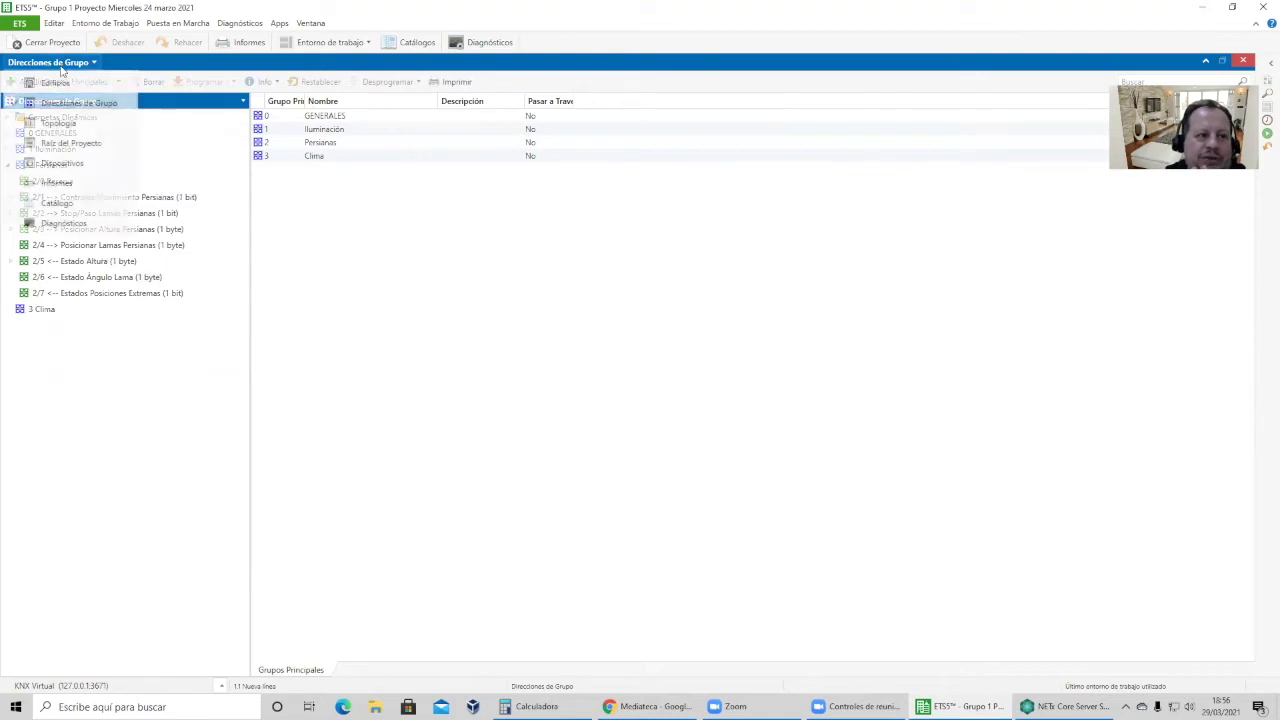
click(66, 124)
click(8, 133)
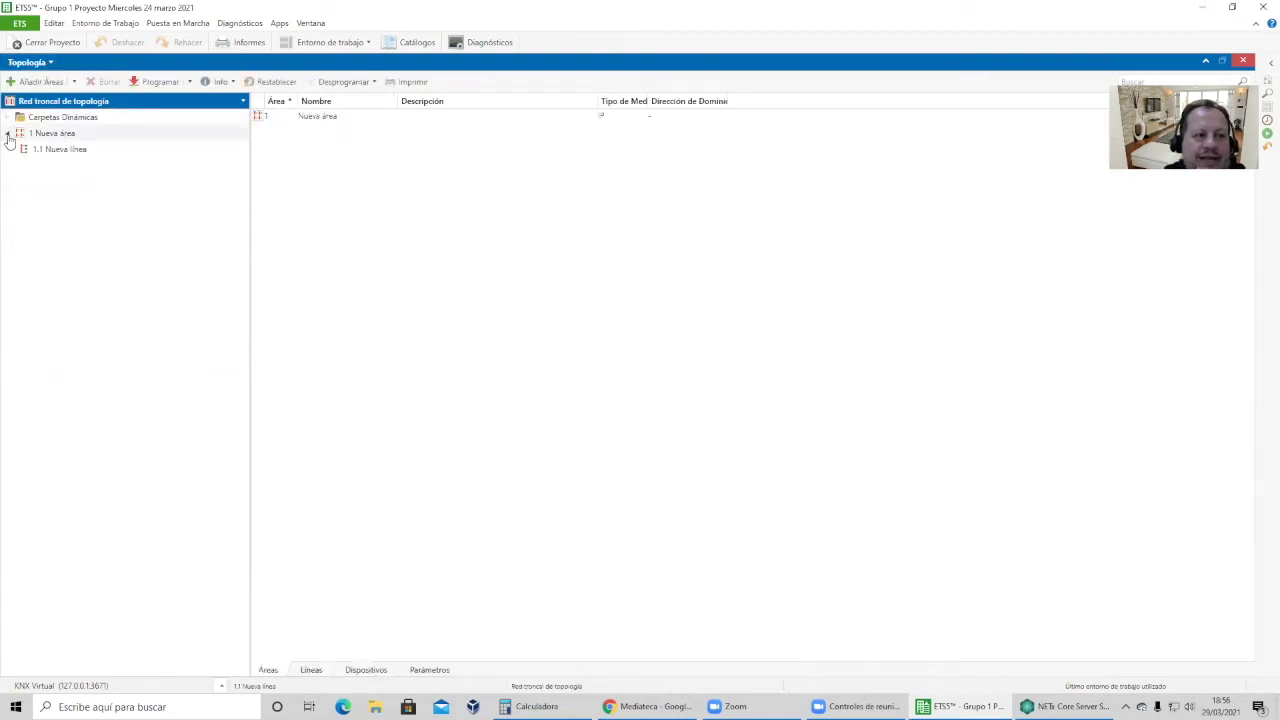
Expand line 1.1 Nueva línea and show NETxAutomation Software GmbH in the Apps menu.
click(12, 150)
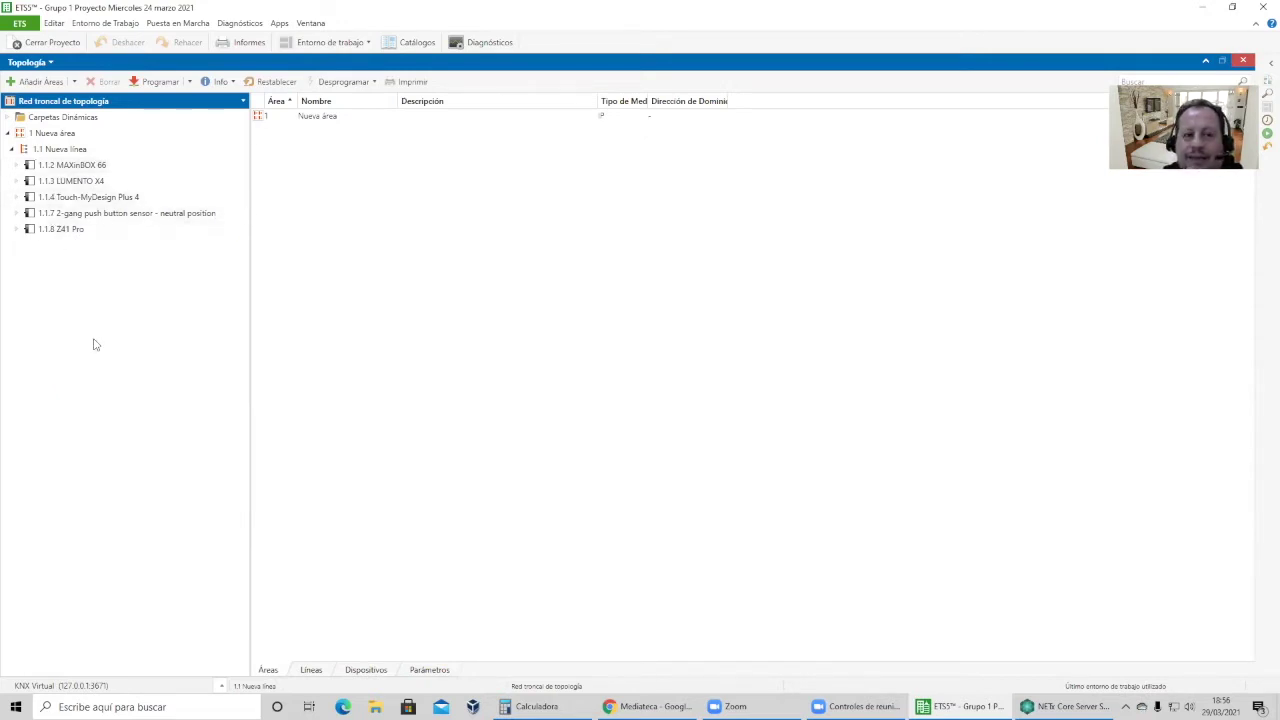
click(279, 23)
mouse_move(387, 90)
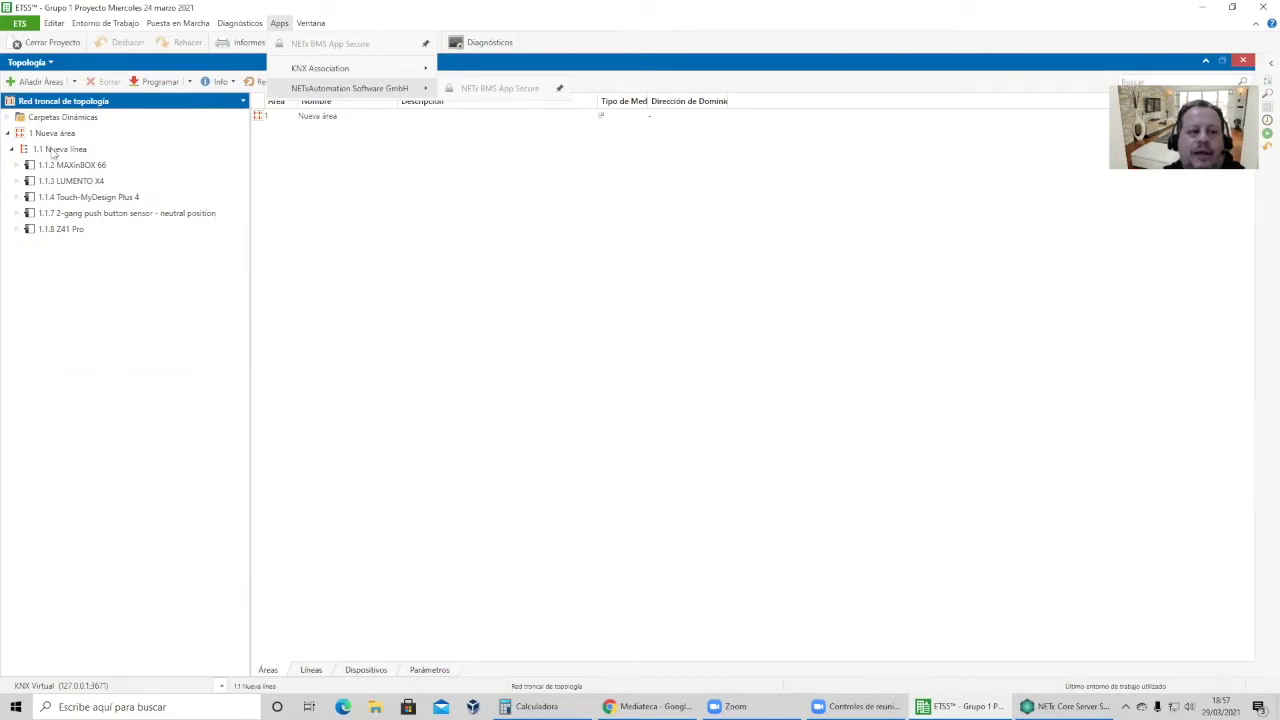
Select line 1.1 Nueva línea, view its context menu, then dismiss it.
click(50, 150)
right_click(50, 150)
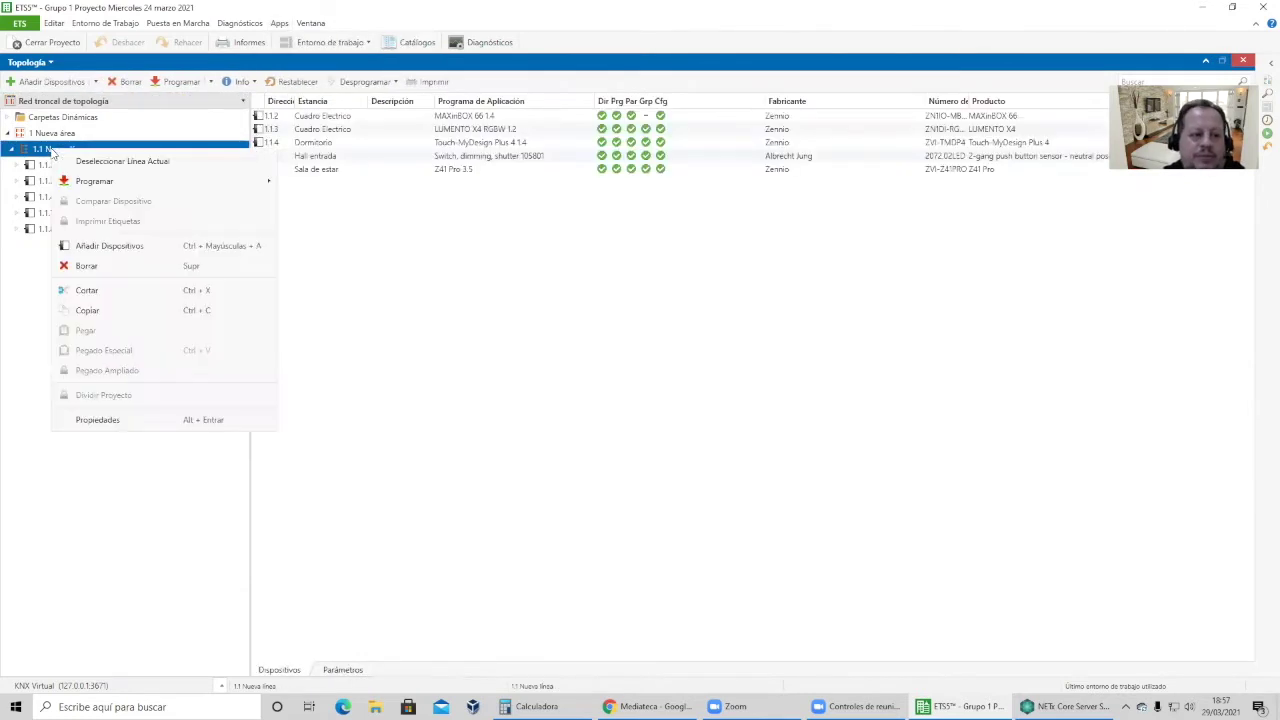
click(87, 310)
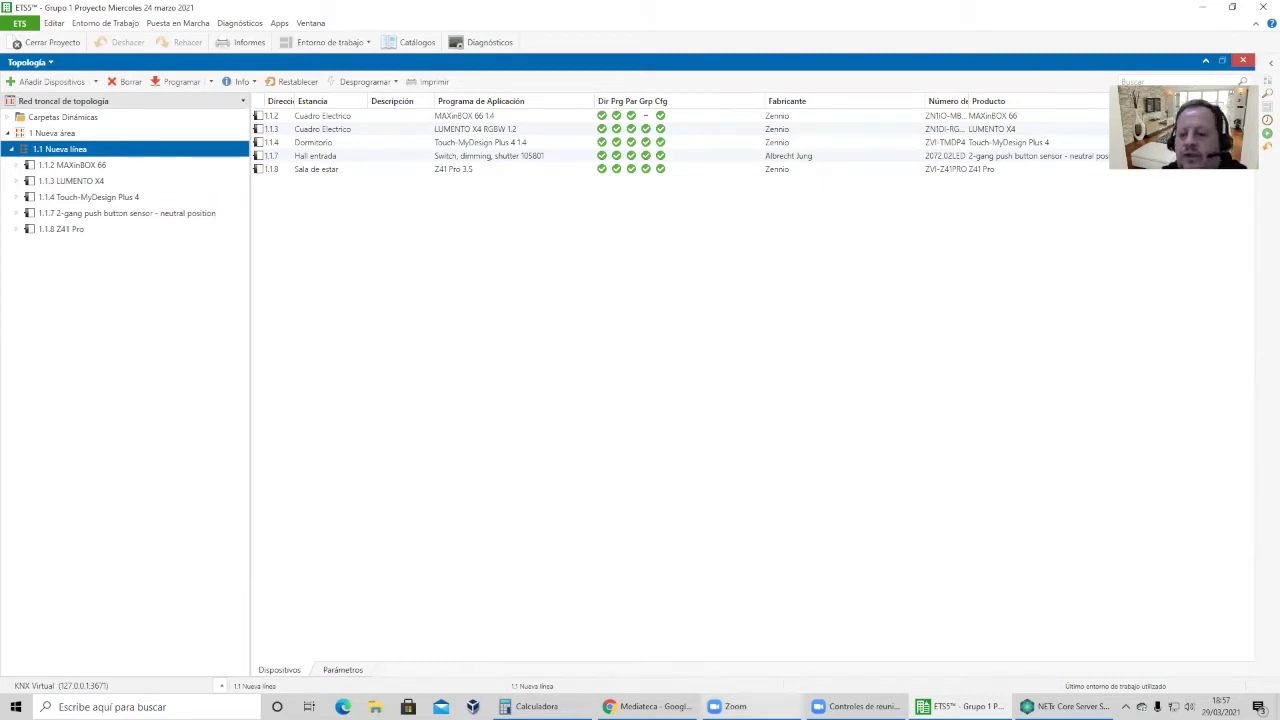
Maximize NETx Core Server Studio, select the IP750G2 gateway, then launch the Visualization Editor.
click(1067, 707)
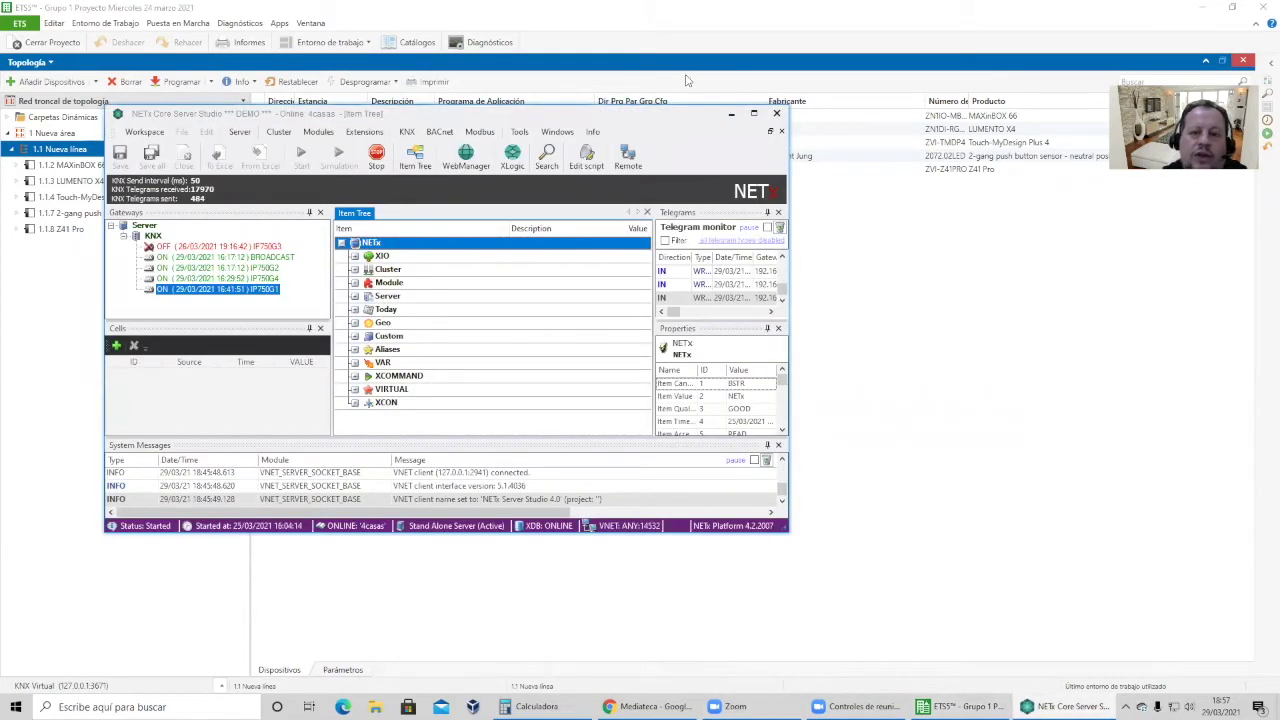
drag(742, 104, 749, 127)
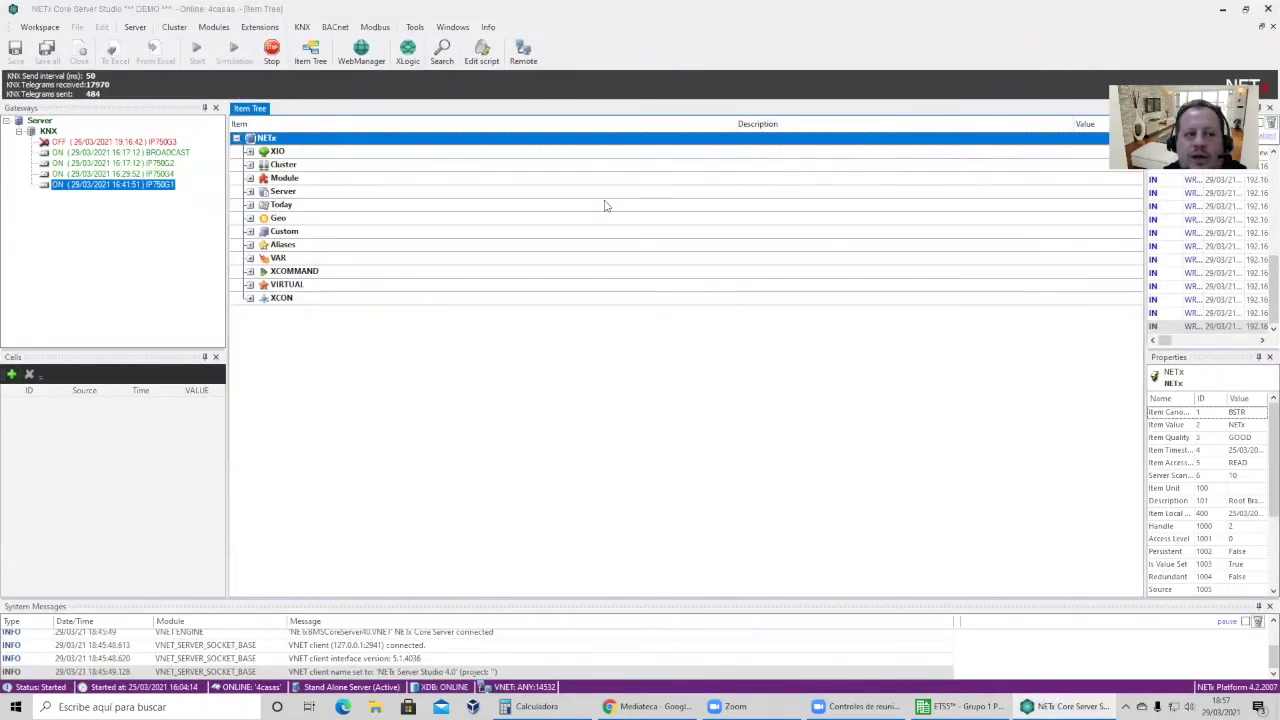
click(131, 164)
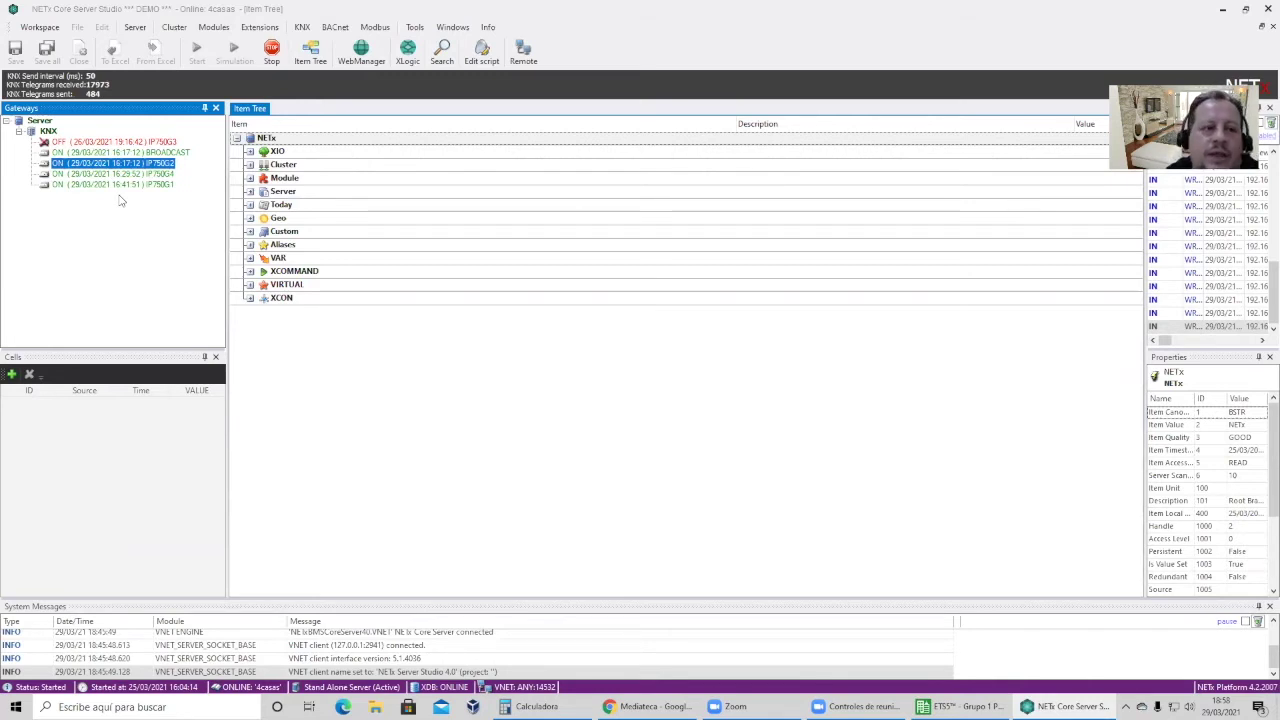
click(1225, 10)
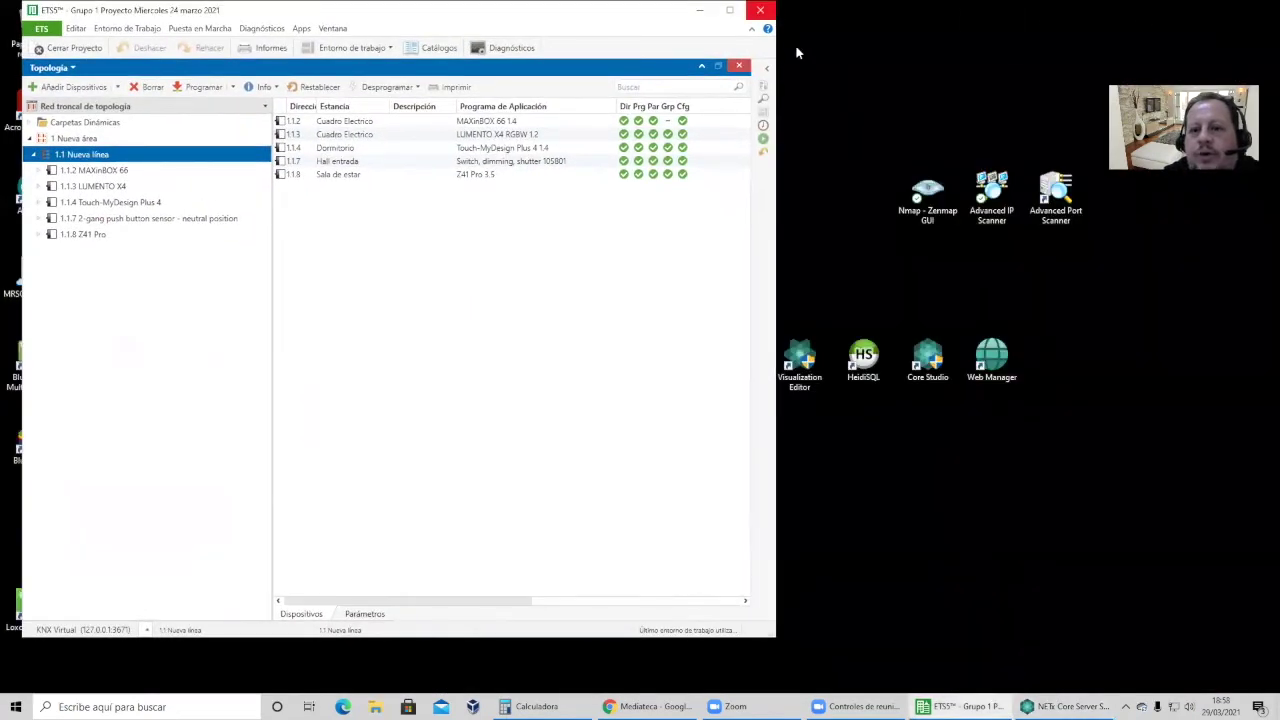
double_click(805, 357)
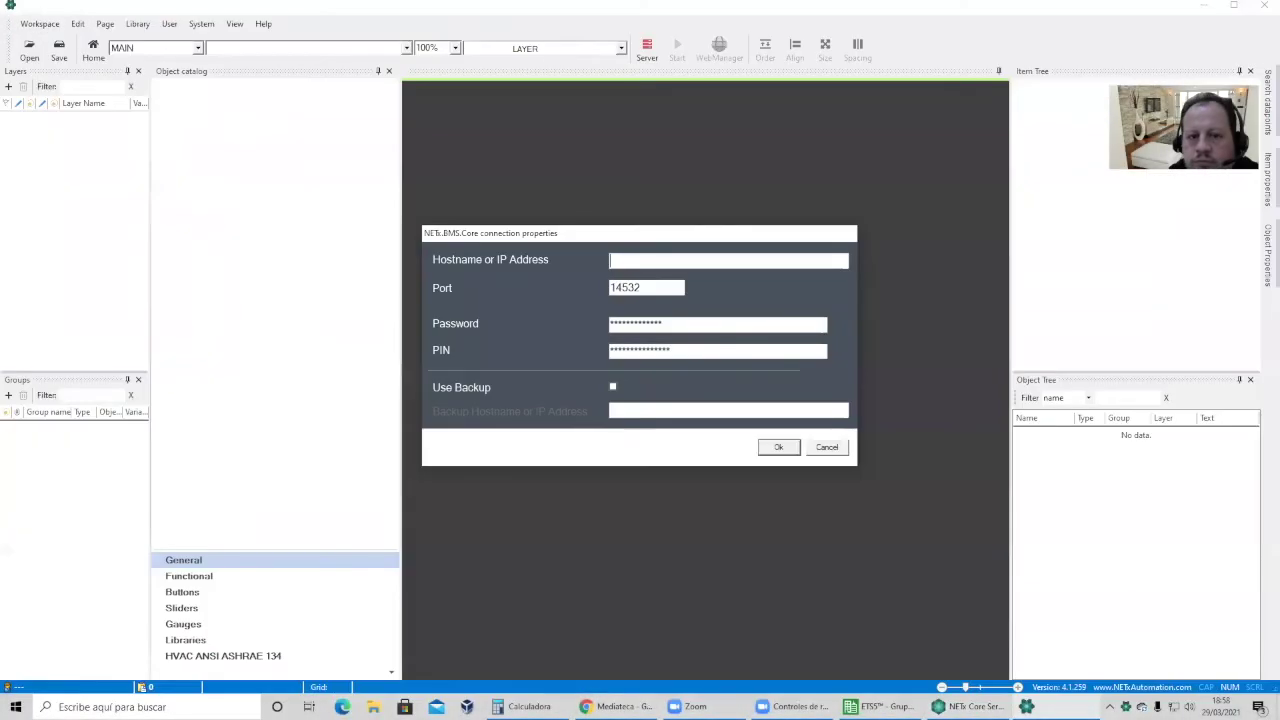
Confirm the server connection and log in to NETx BMS Visualization.
click(779, 448)
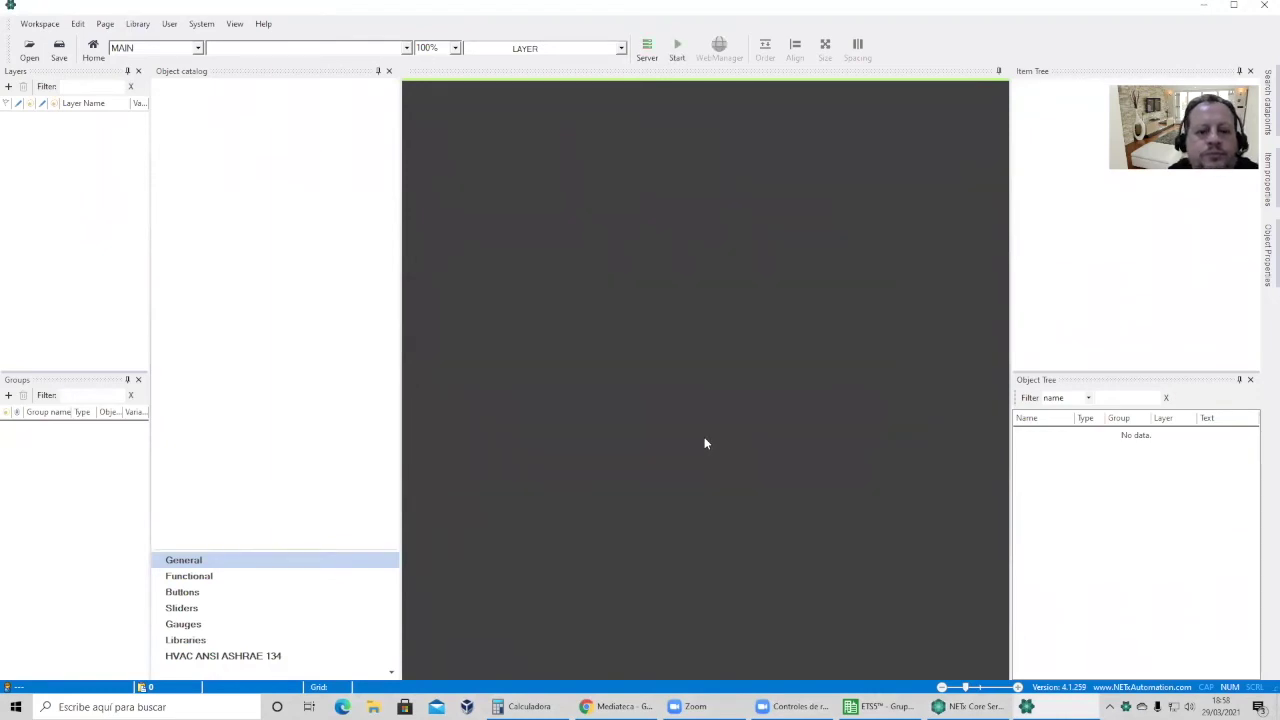
text(admin)
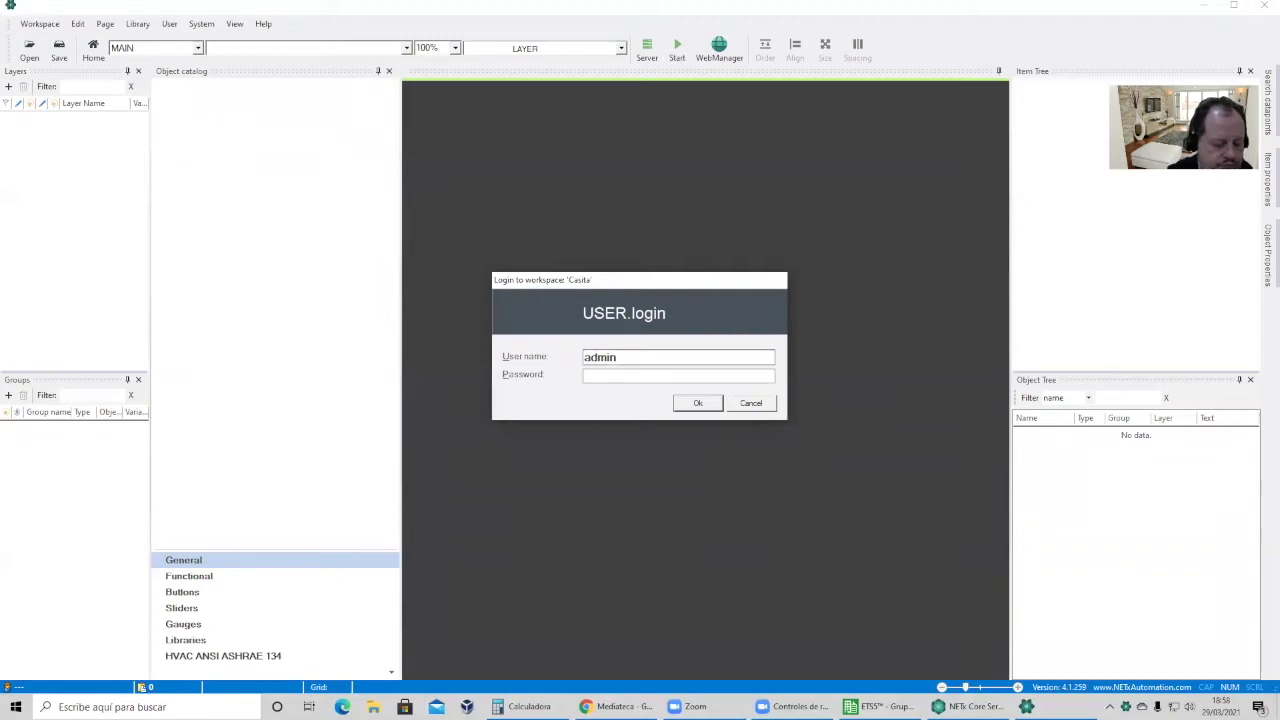
click(704, 405)
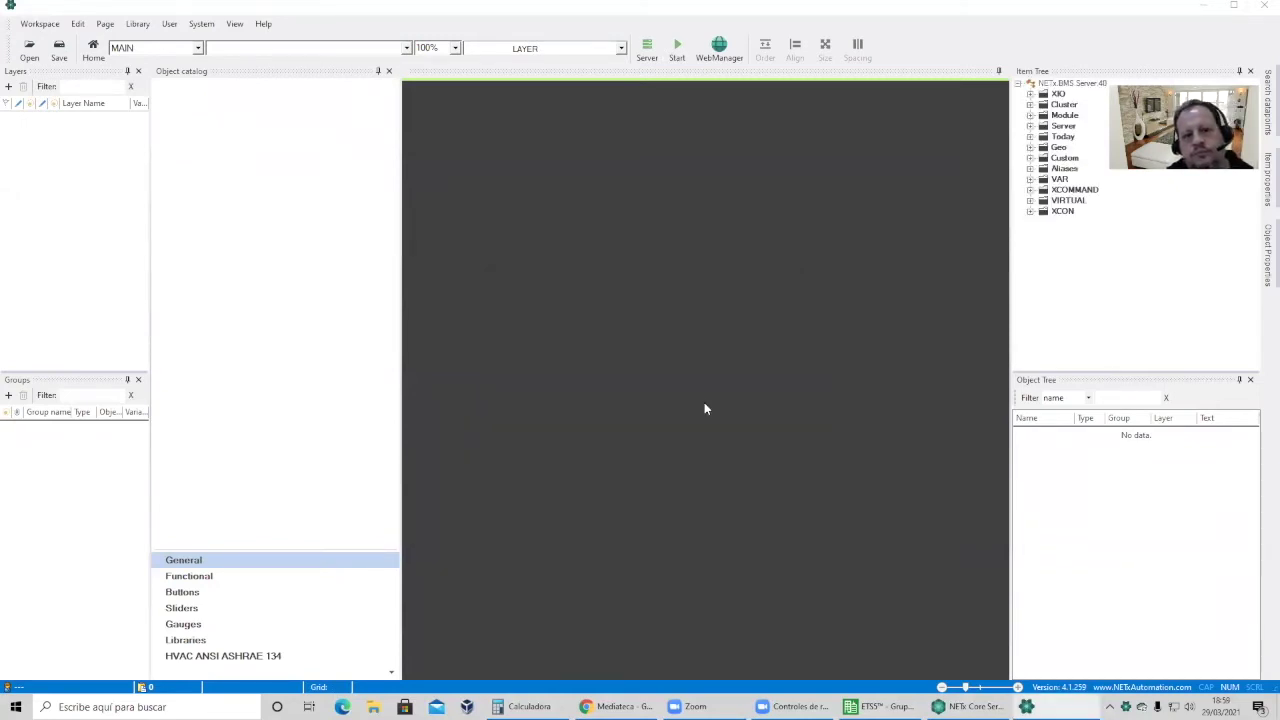
Open the 4casas workspace without saving the Casita workspace.
click(36, 24)
click(50, 53)
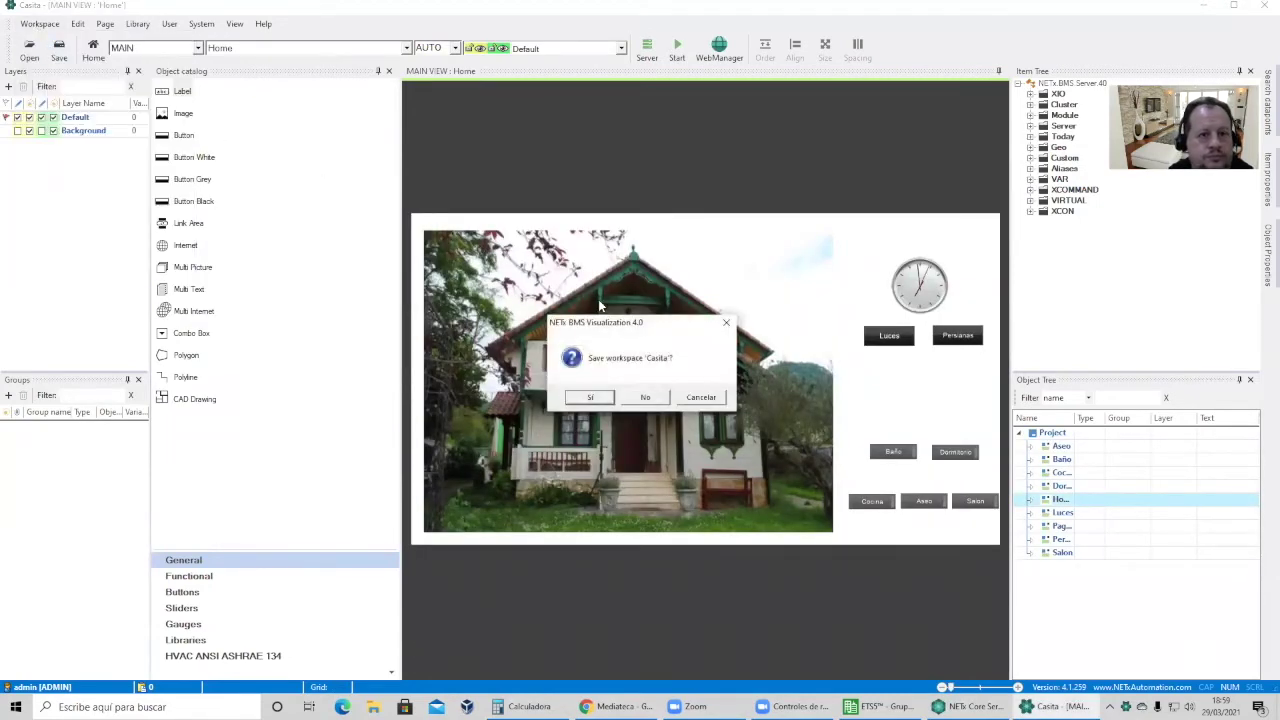
click(645, 398)
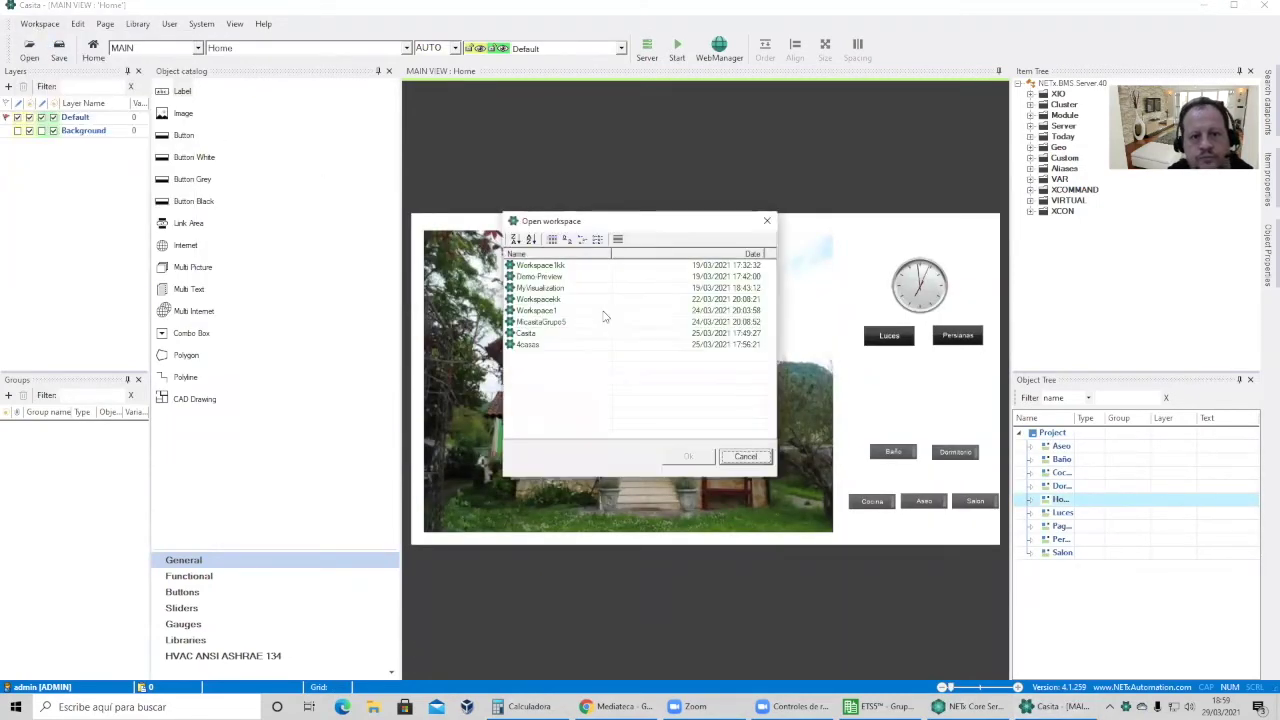
click(563, 344)
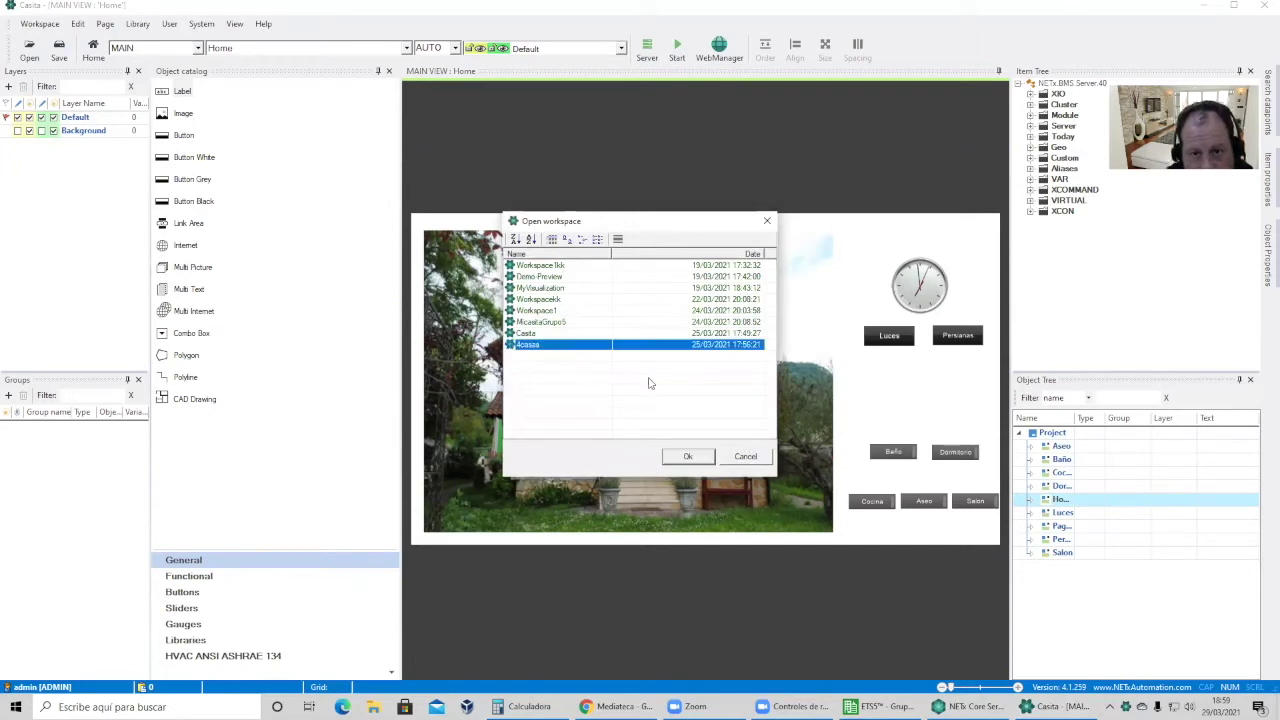
click(700, 456)
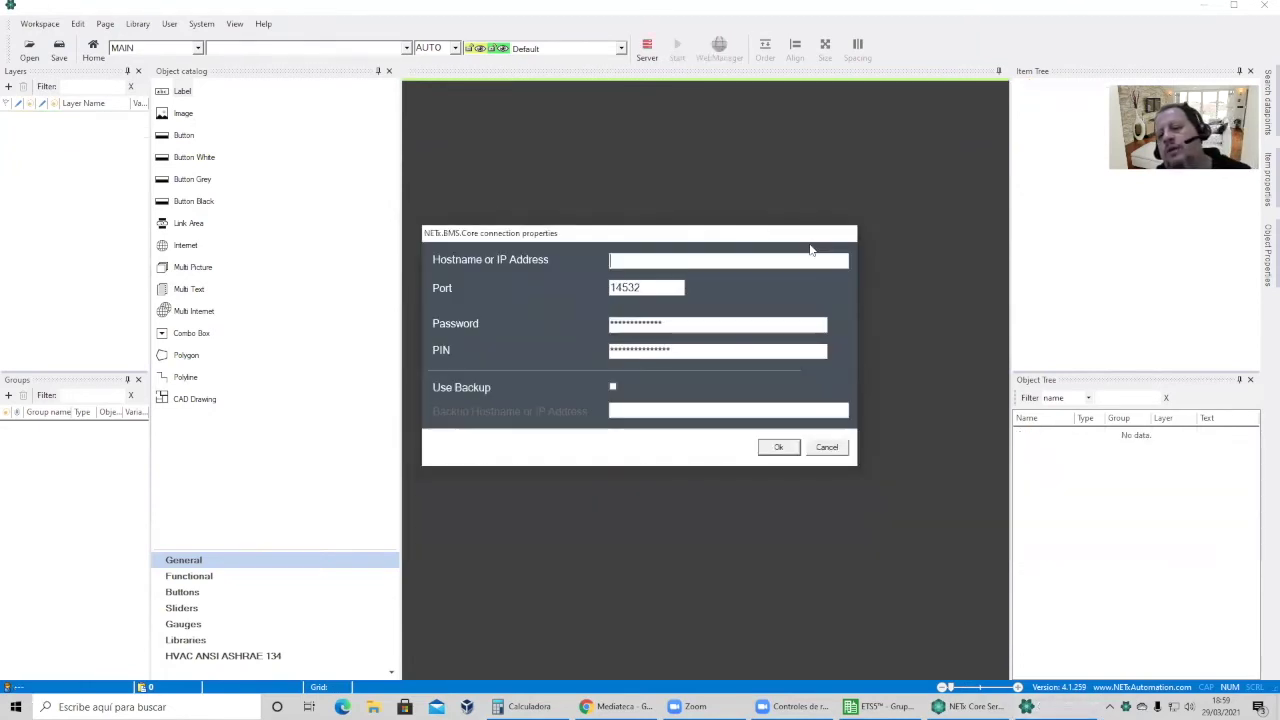
Confirm the connection and log in again with the user name and password.
click(779, 447)
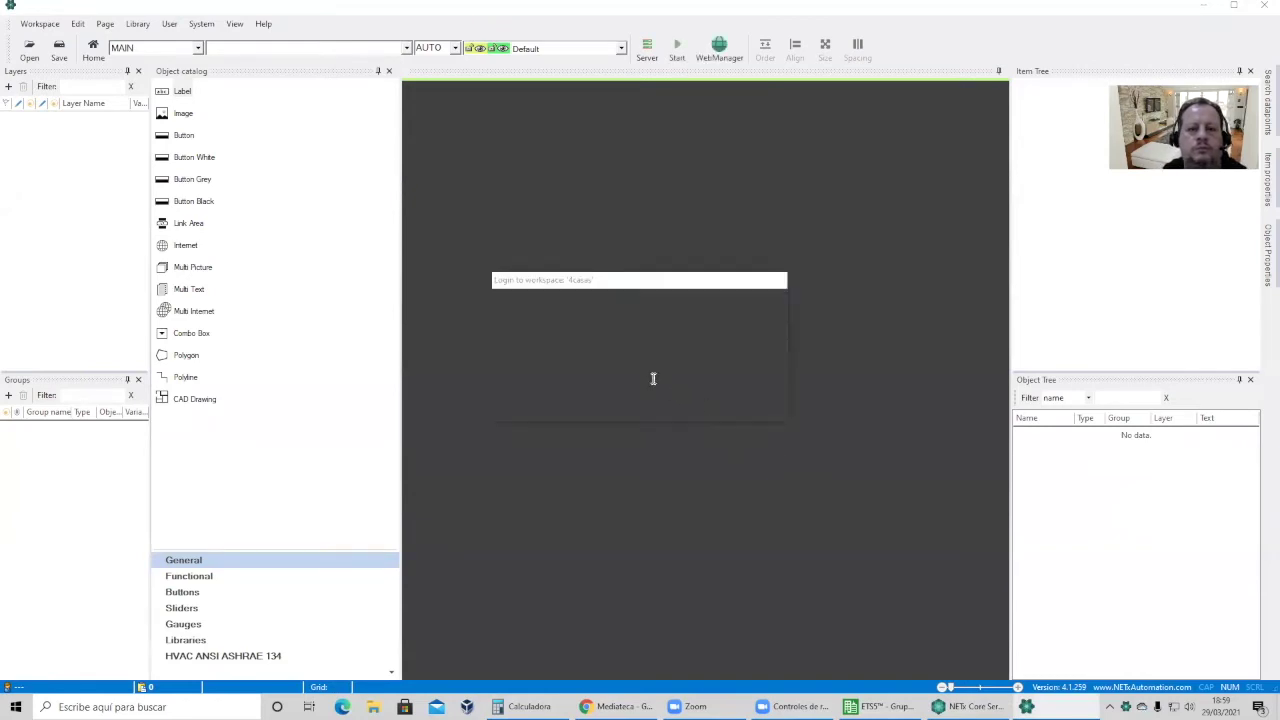
text(ad)
text(min)
key(Tab)
click(652, 358)
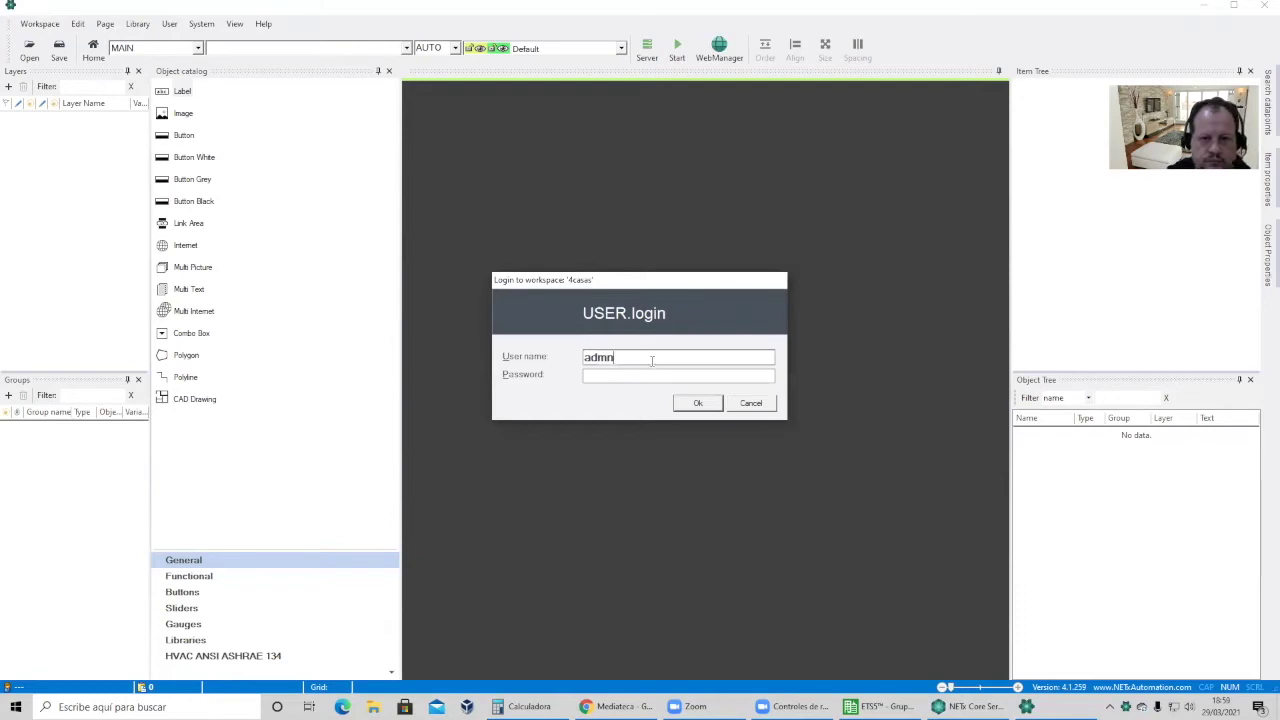
text(n)
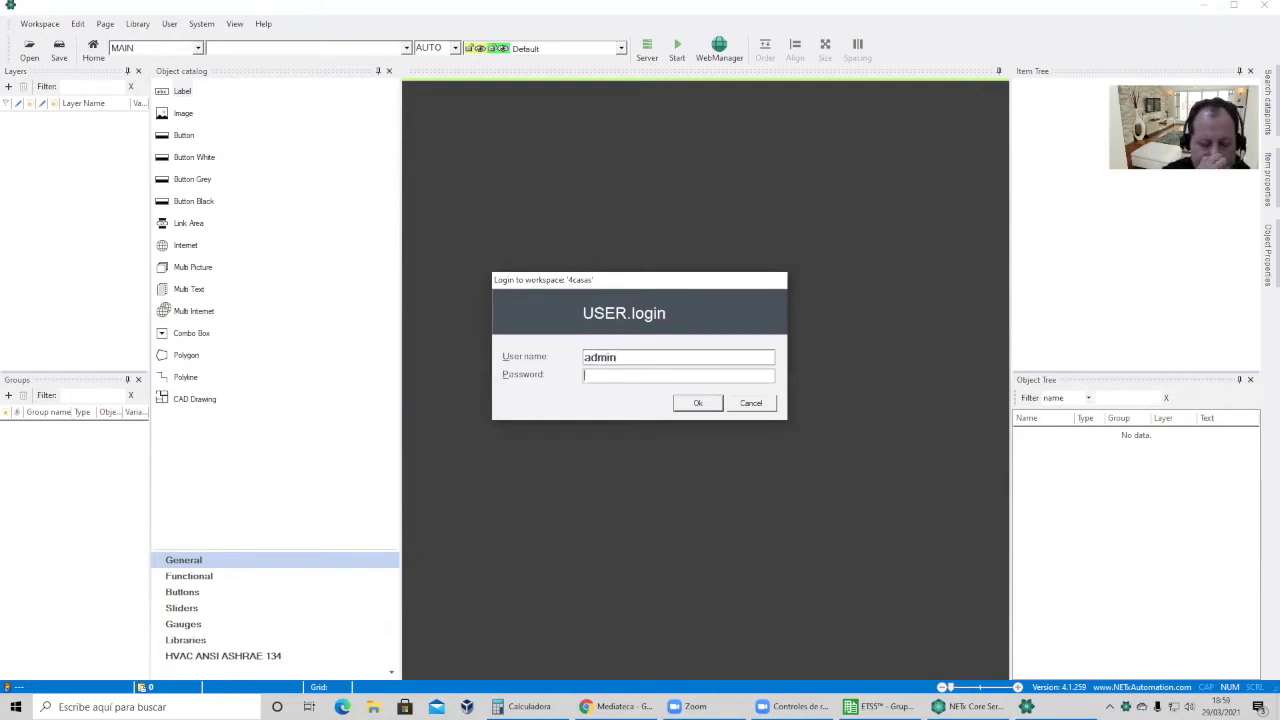
text(****)
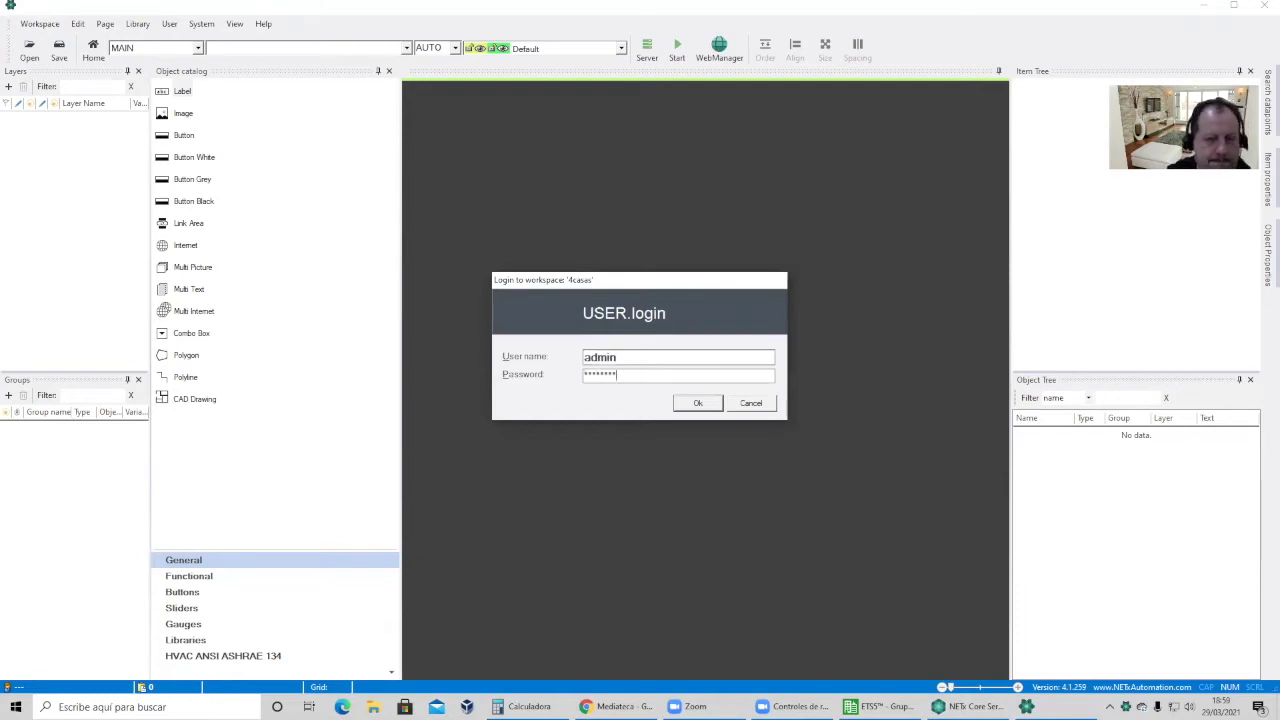
key(Return)
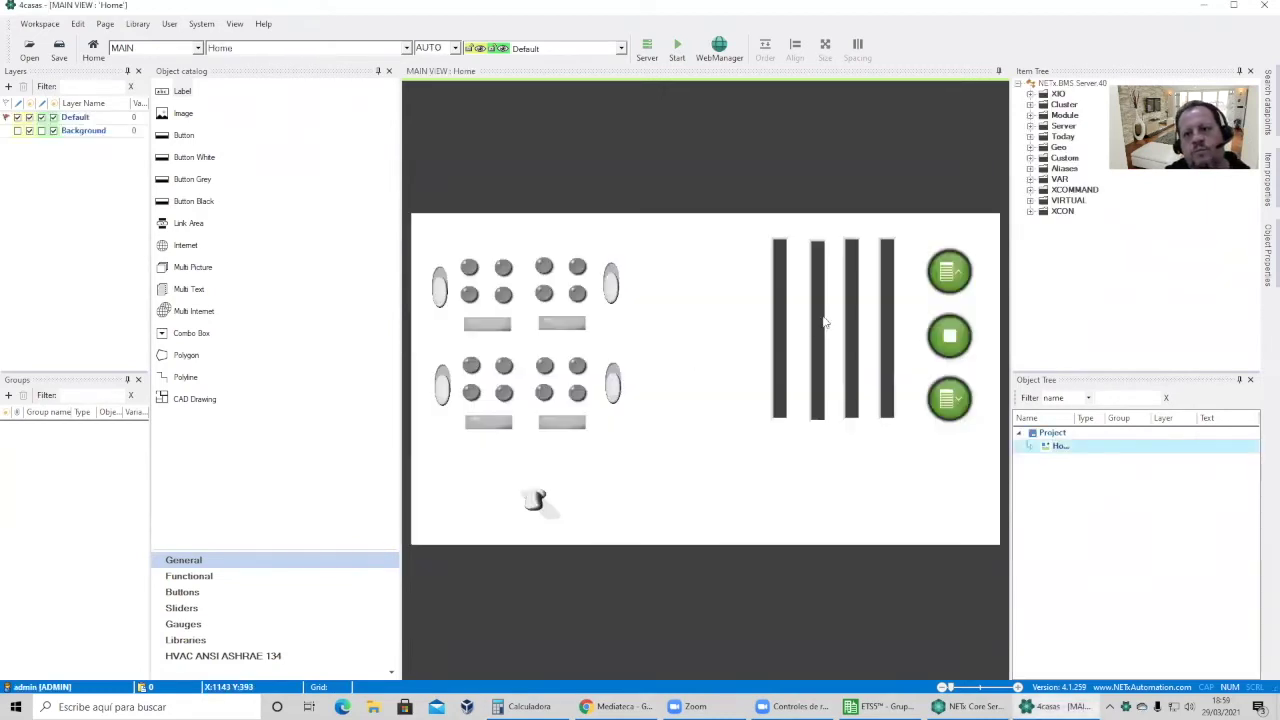
Select the upper-left switch and expand XIO > KNX to show gateways IP750G1–G4.
click(439, 288)
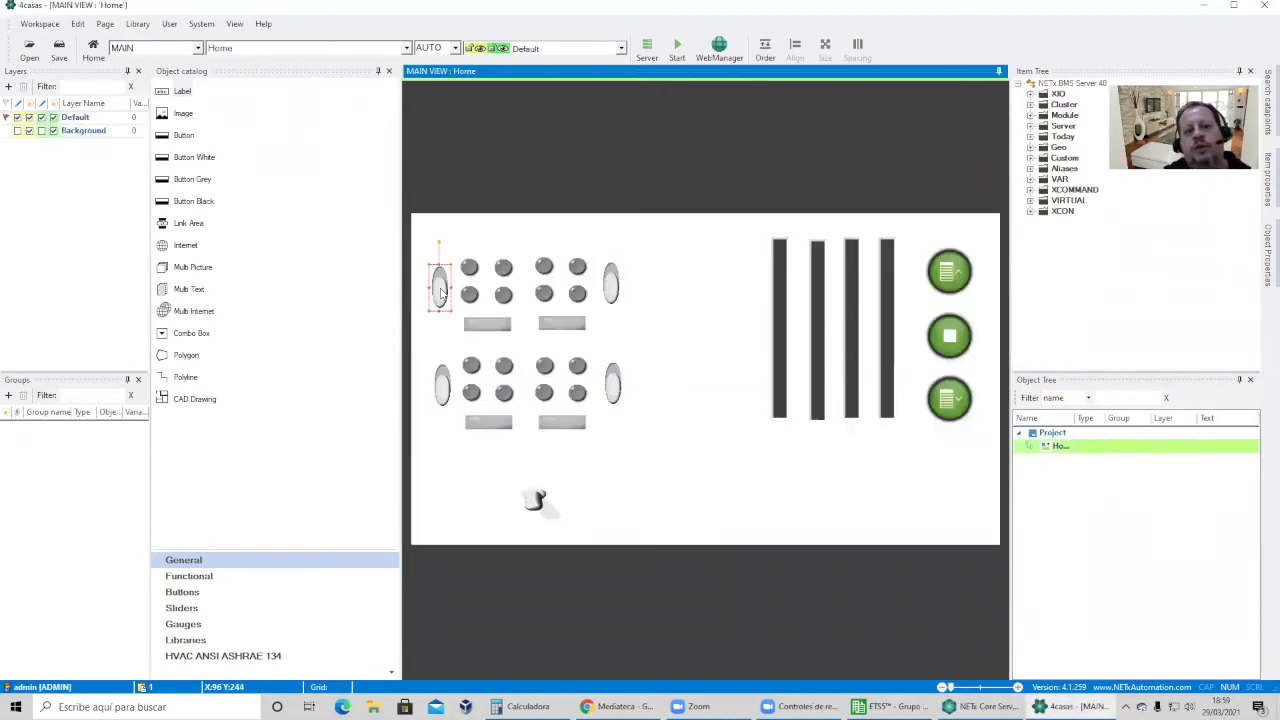
click(1030, 93)
click(1043, 104)
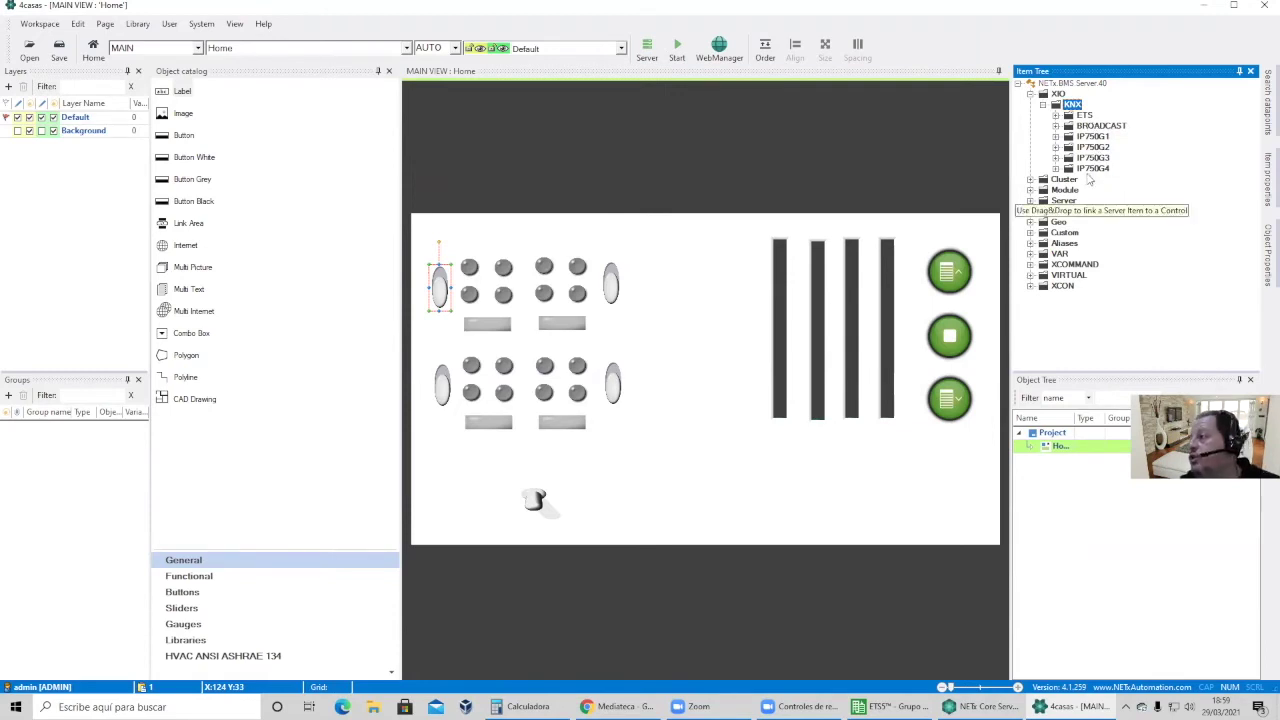
Start run mode, save the 4casas workspace, and list the available run devices.
click(677, 50)
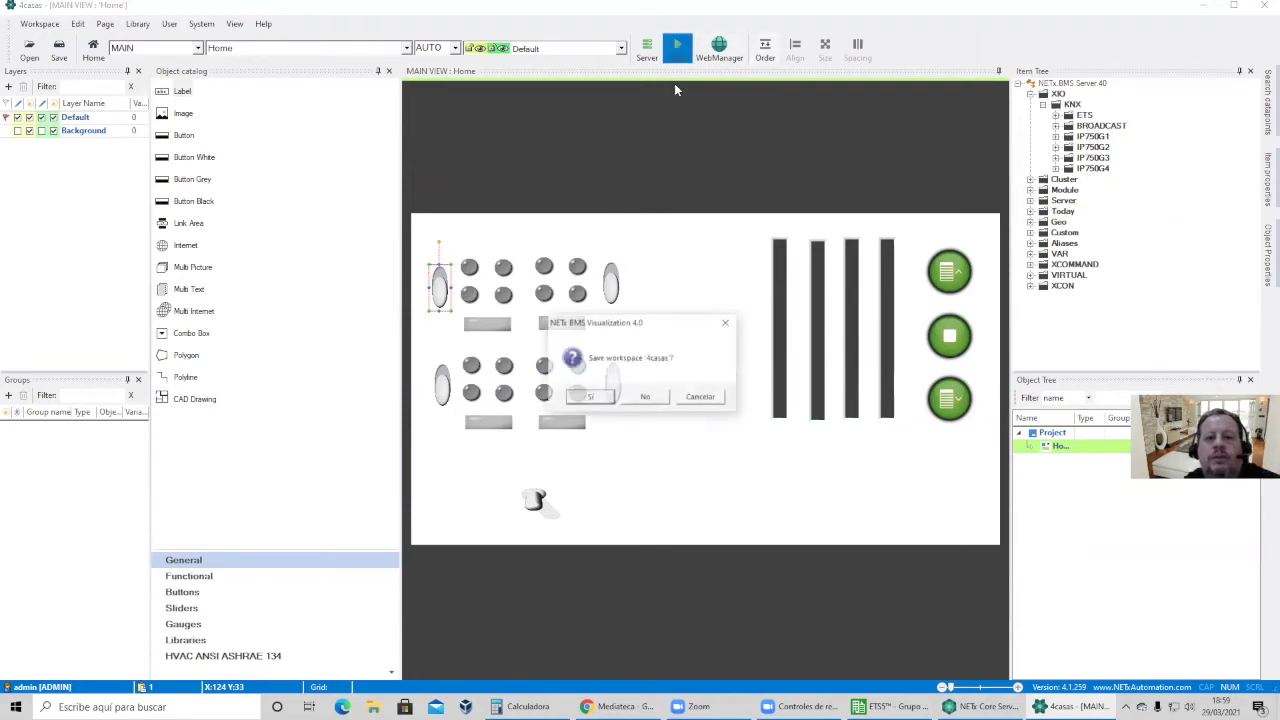
click(591, 398)
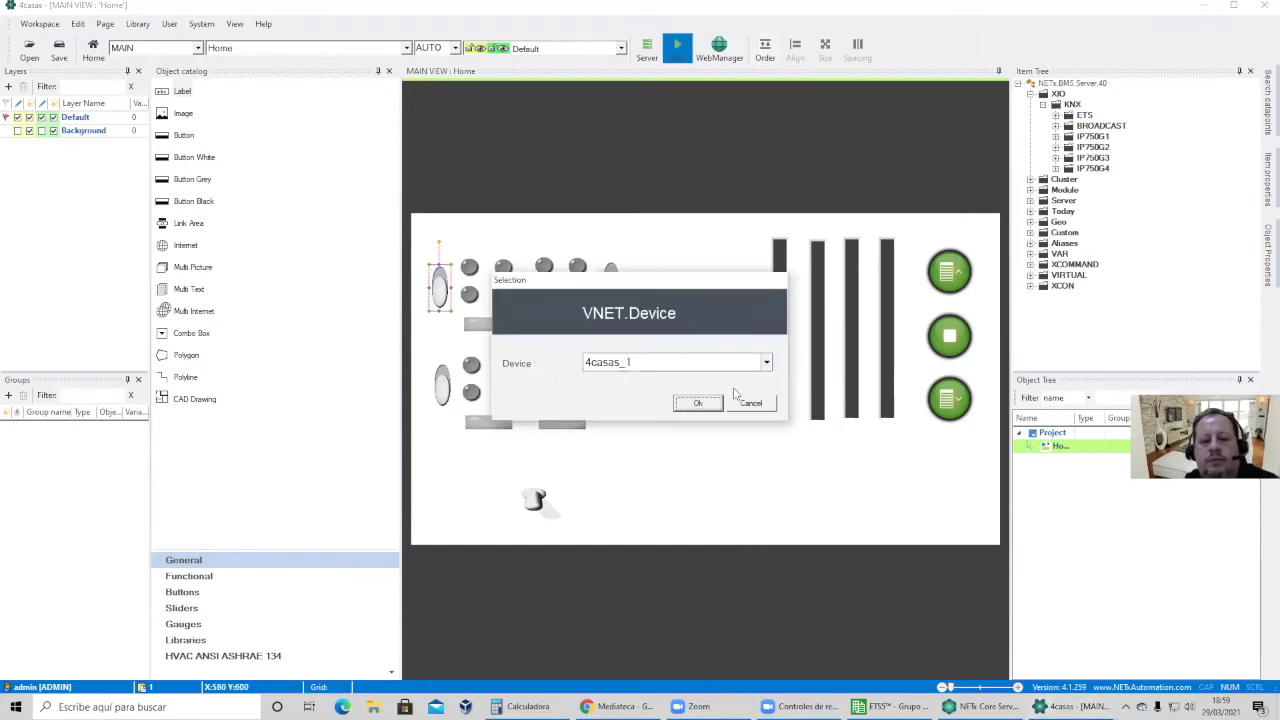
click(767, 363)
Run on device 4casas_1 and toggle the top-left, top-right and lower-right lamp groups.
click(767, 363)
click(704, 405)
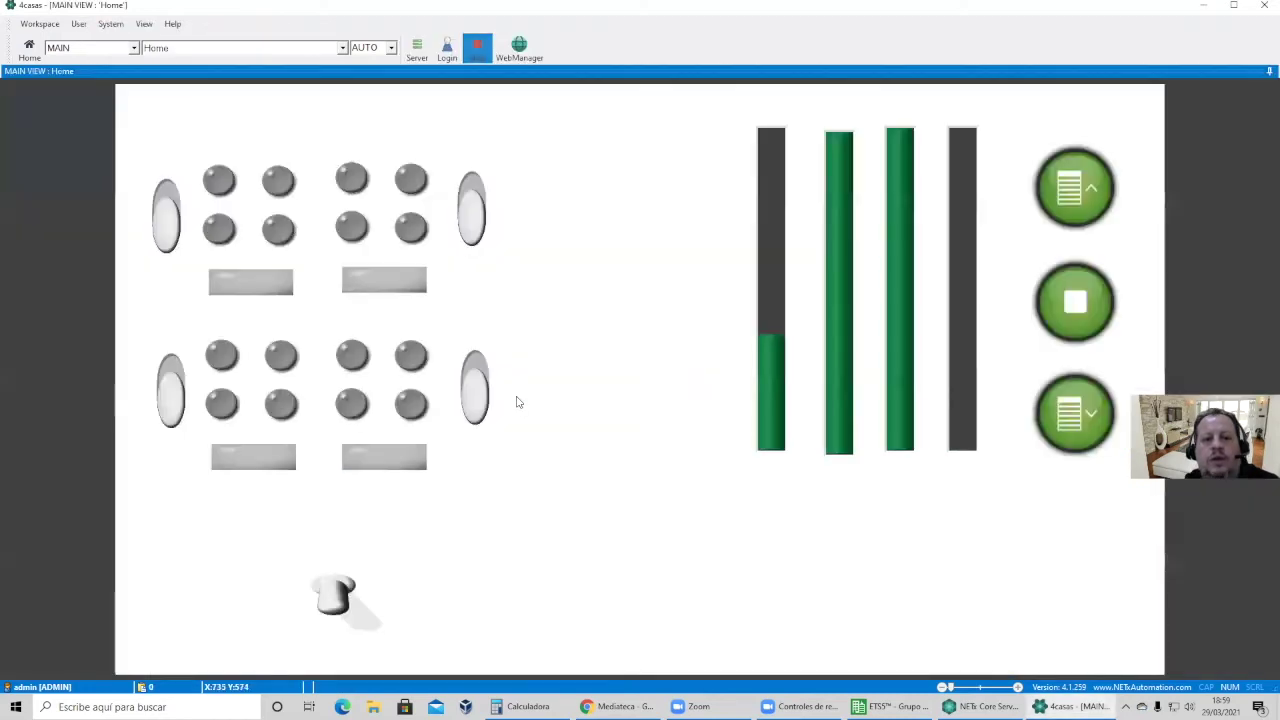
click(171, 221)
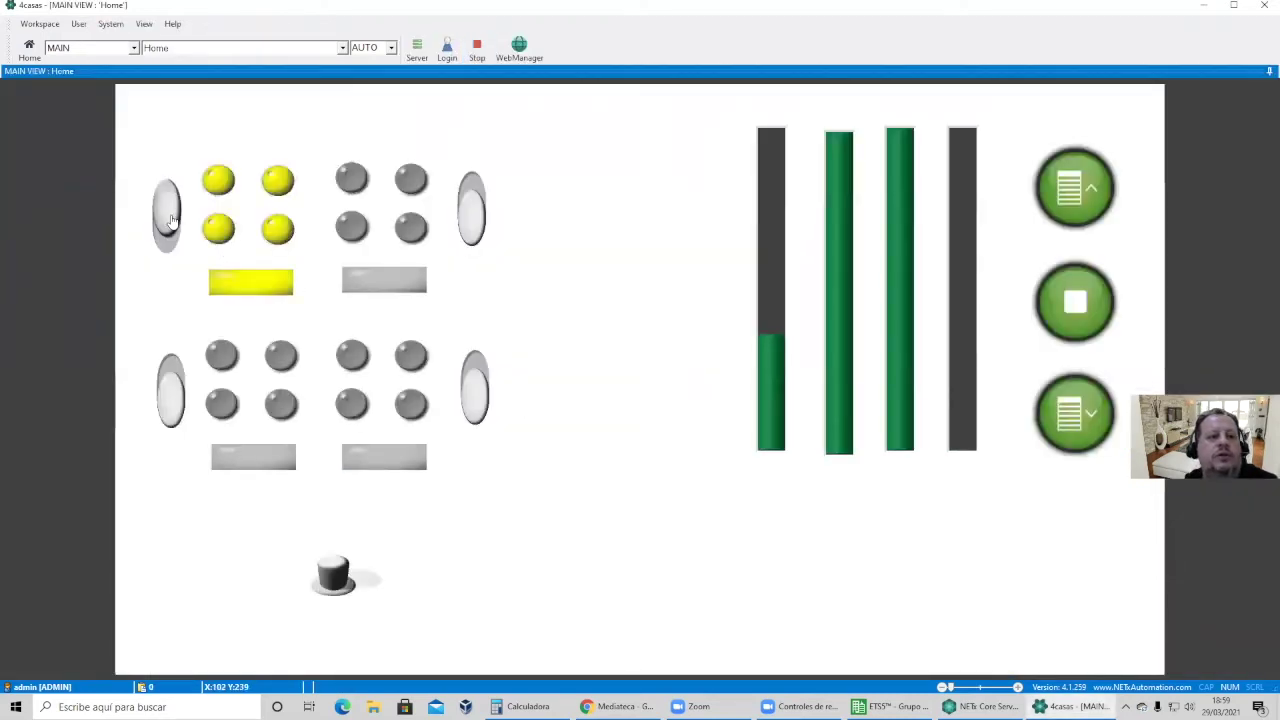
click(171, 221)
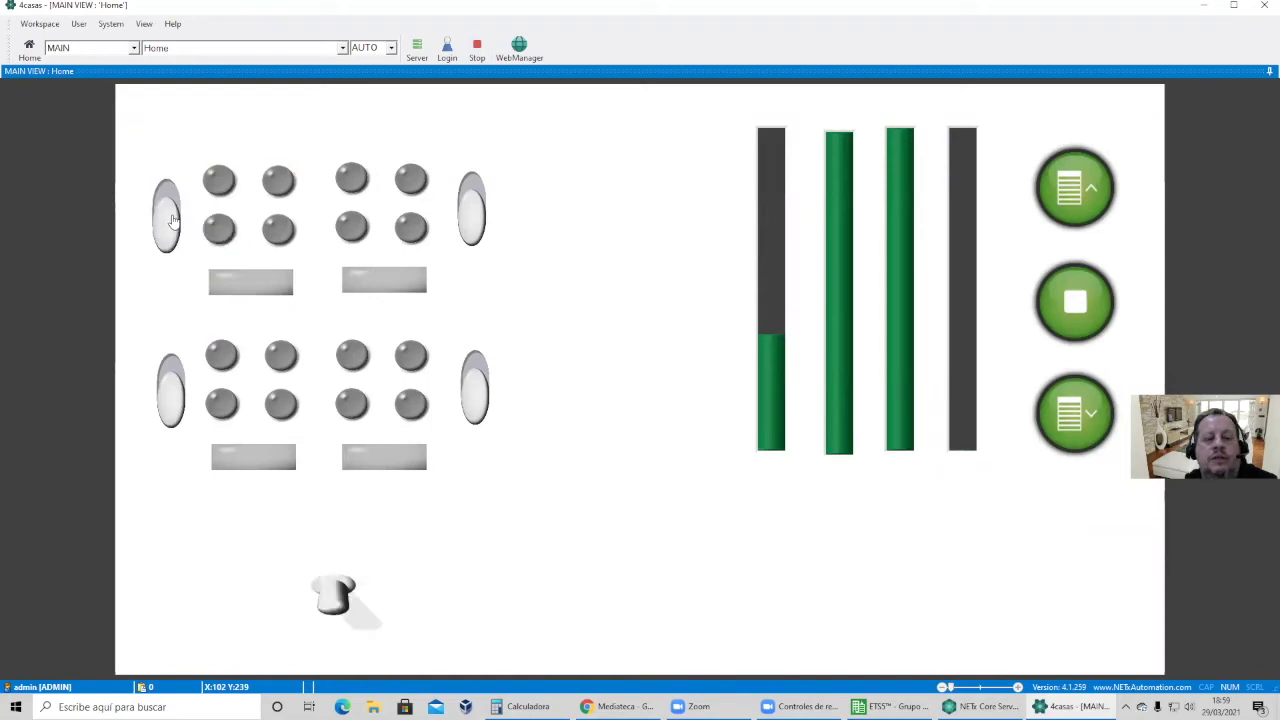
click(474, 211)
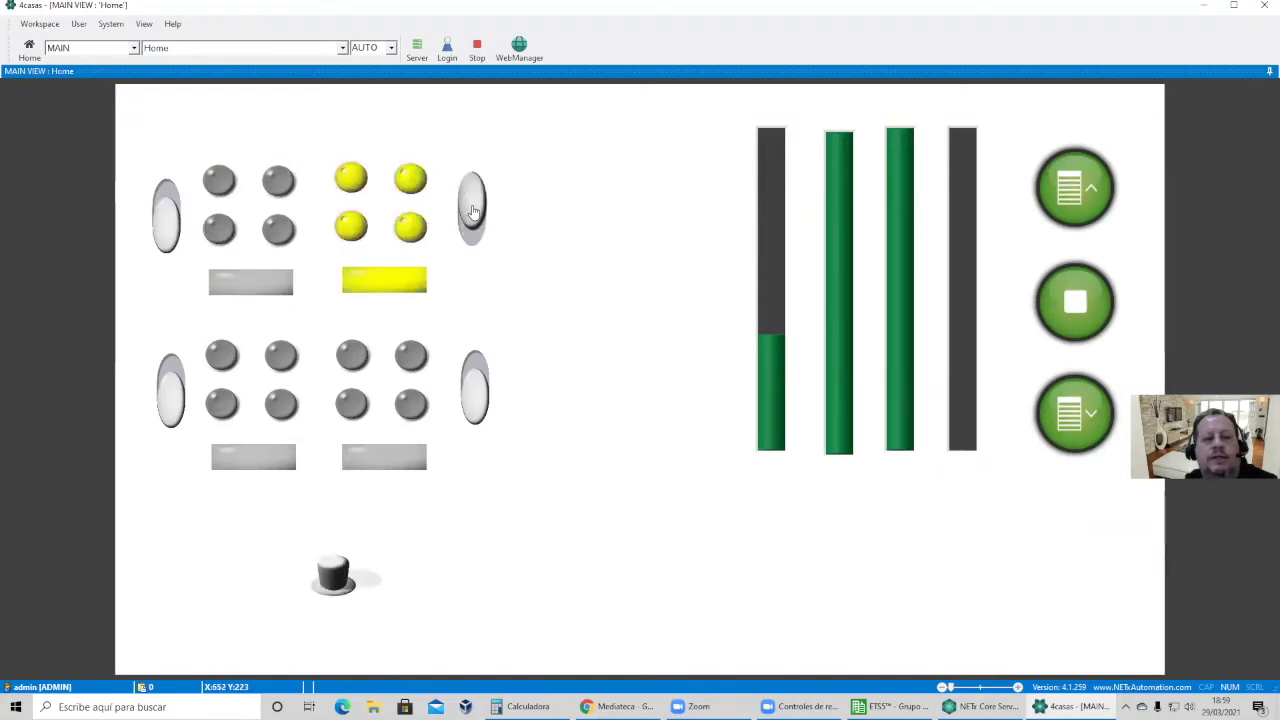
click(474, 211)
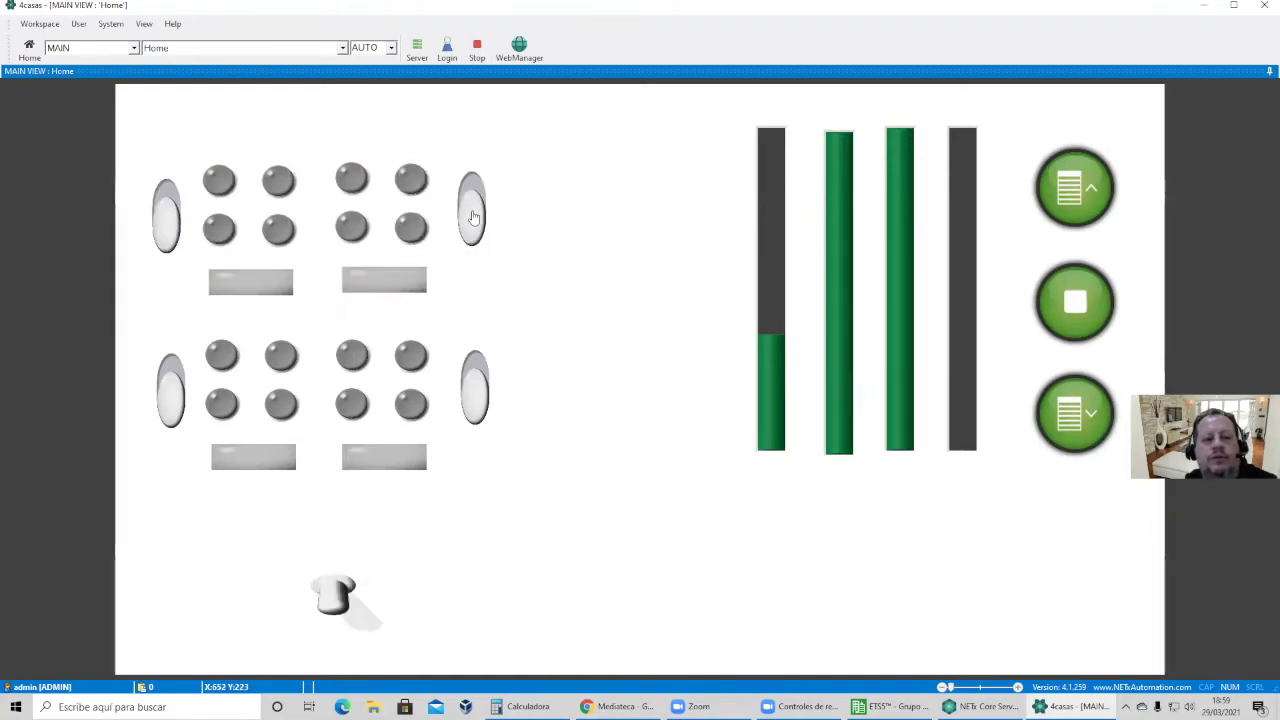
click(474, 401)
click(474, 401)
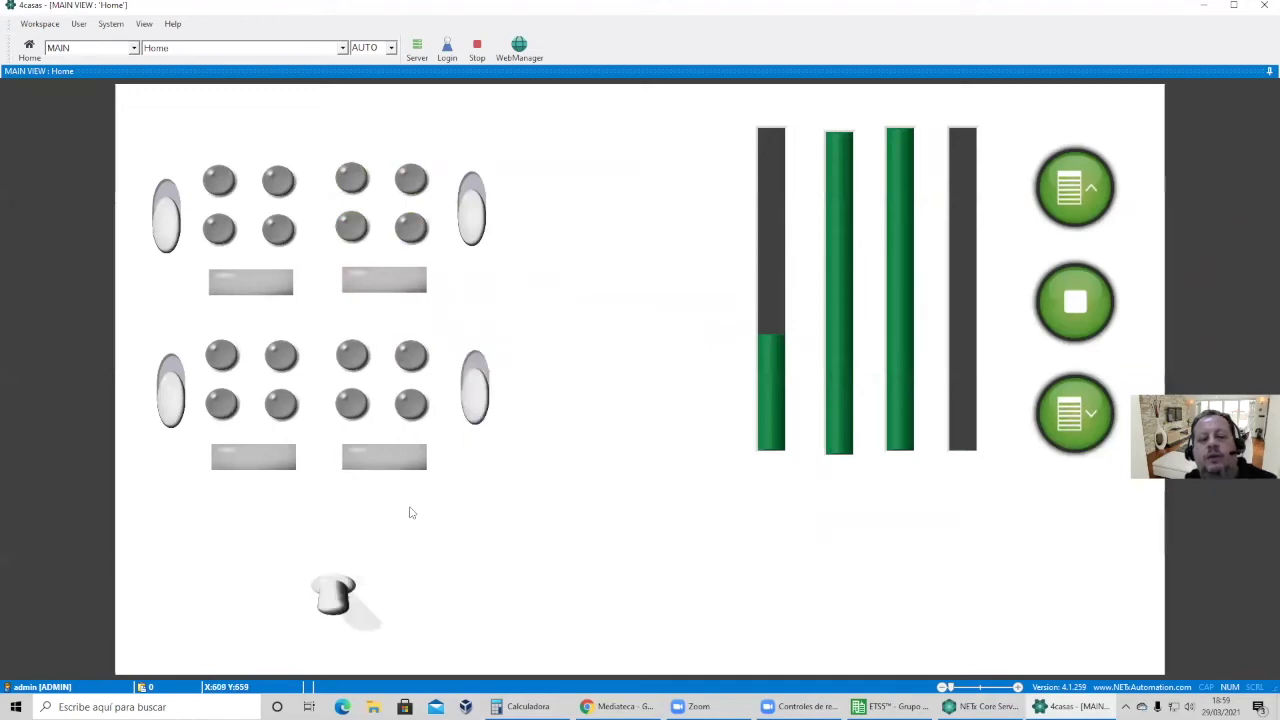
Toggle all lights with the master switch, then stop the live view.
click(340, 597)
click(340, 597)
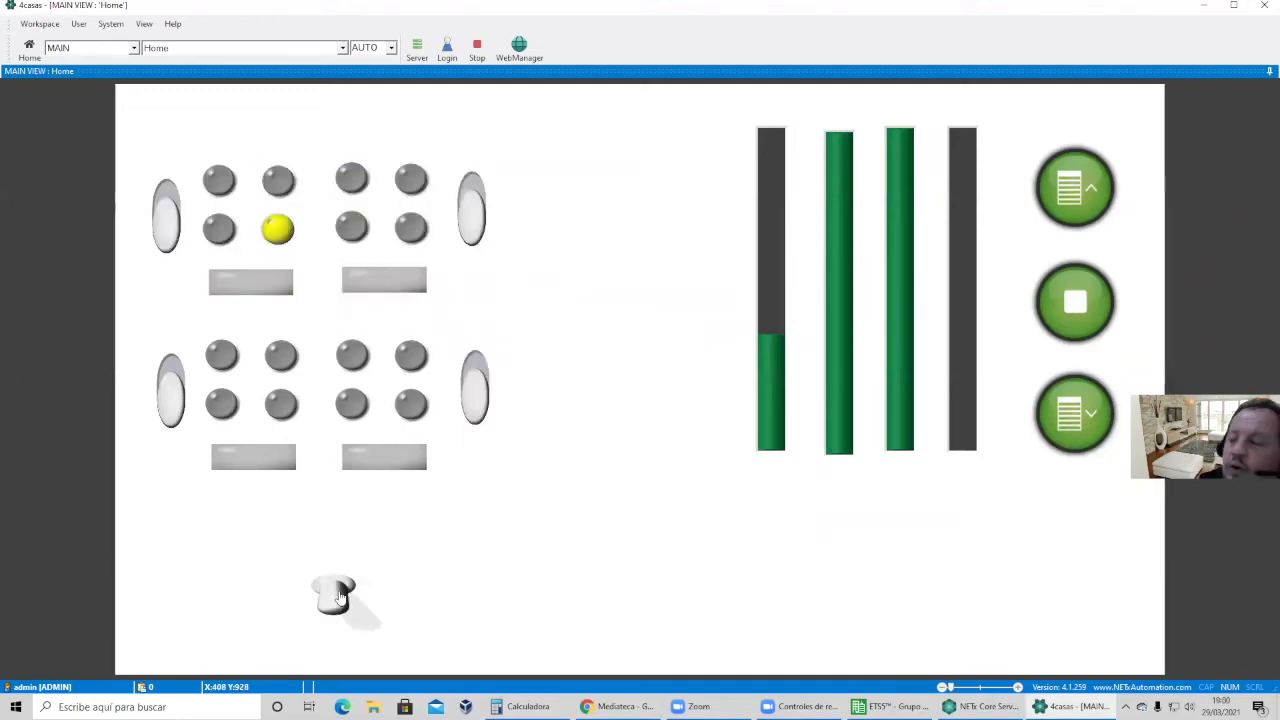
click(340, 597)
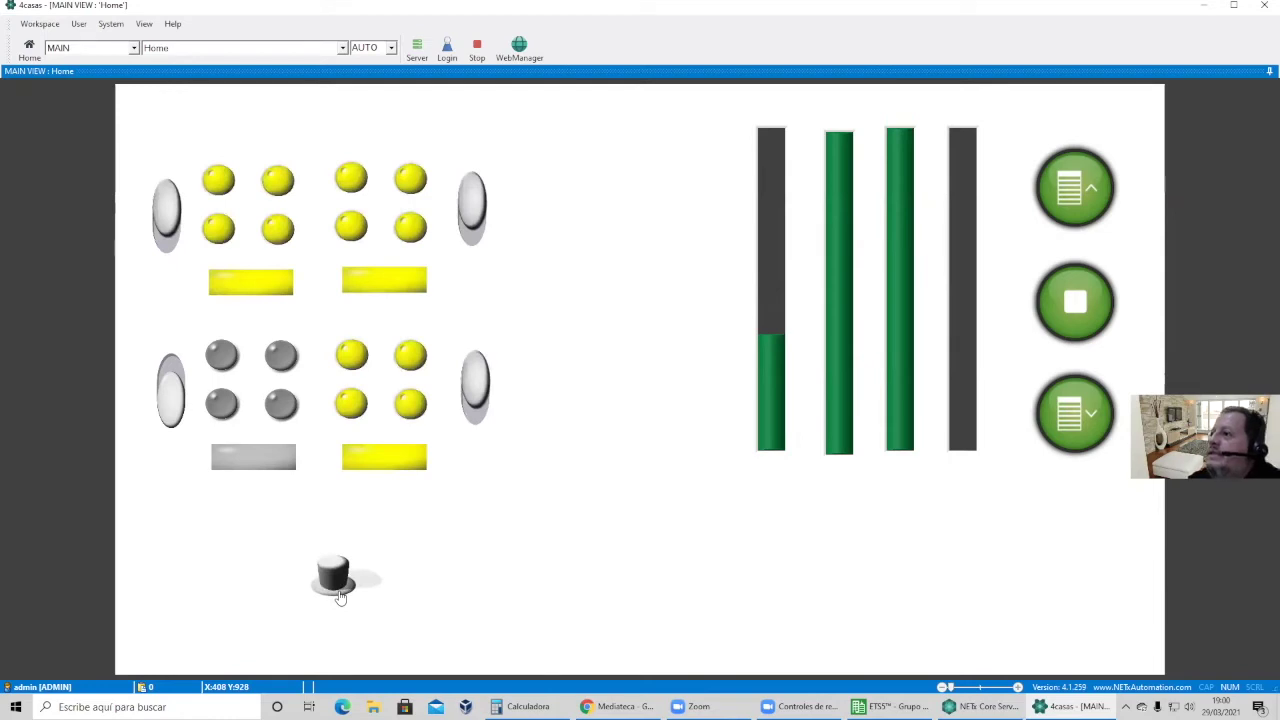
click(480, 58)
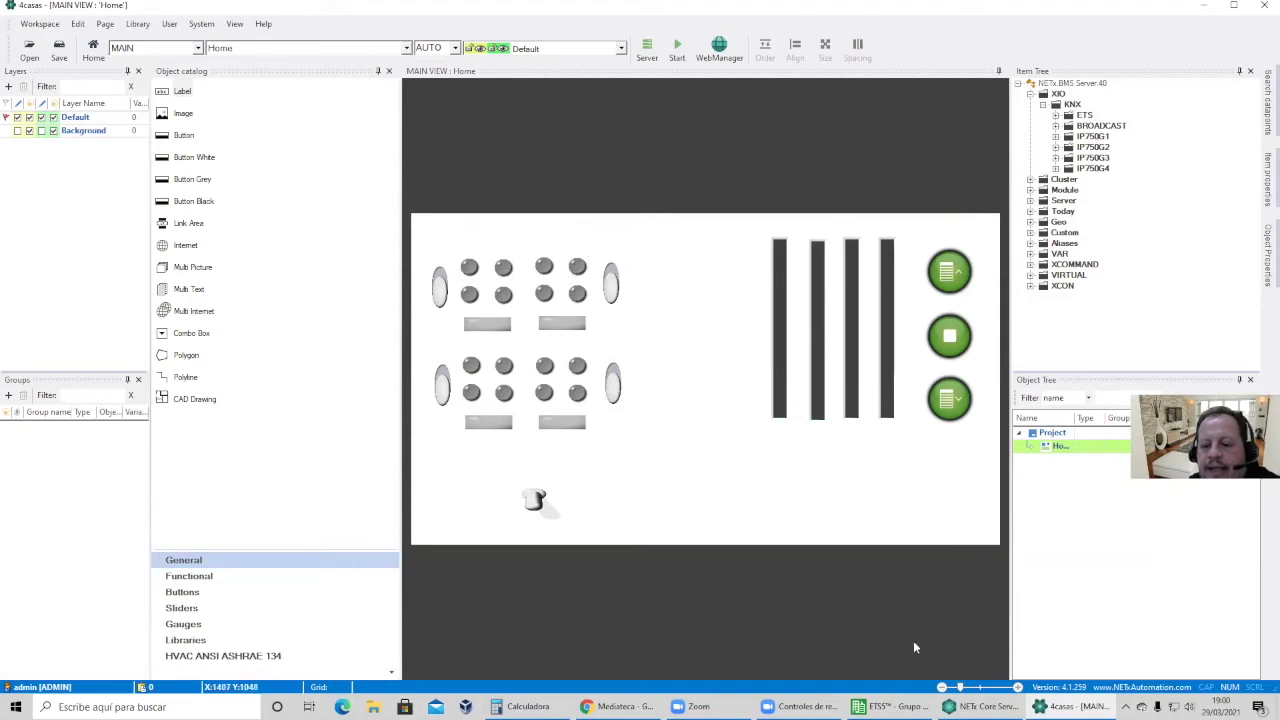
click(982, 706)
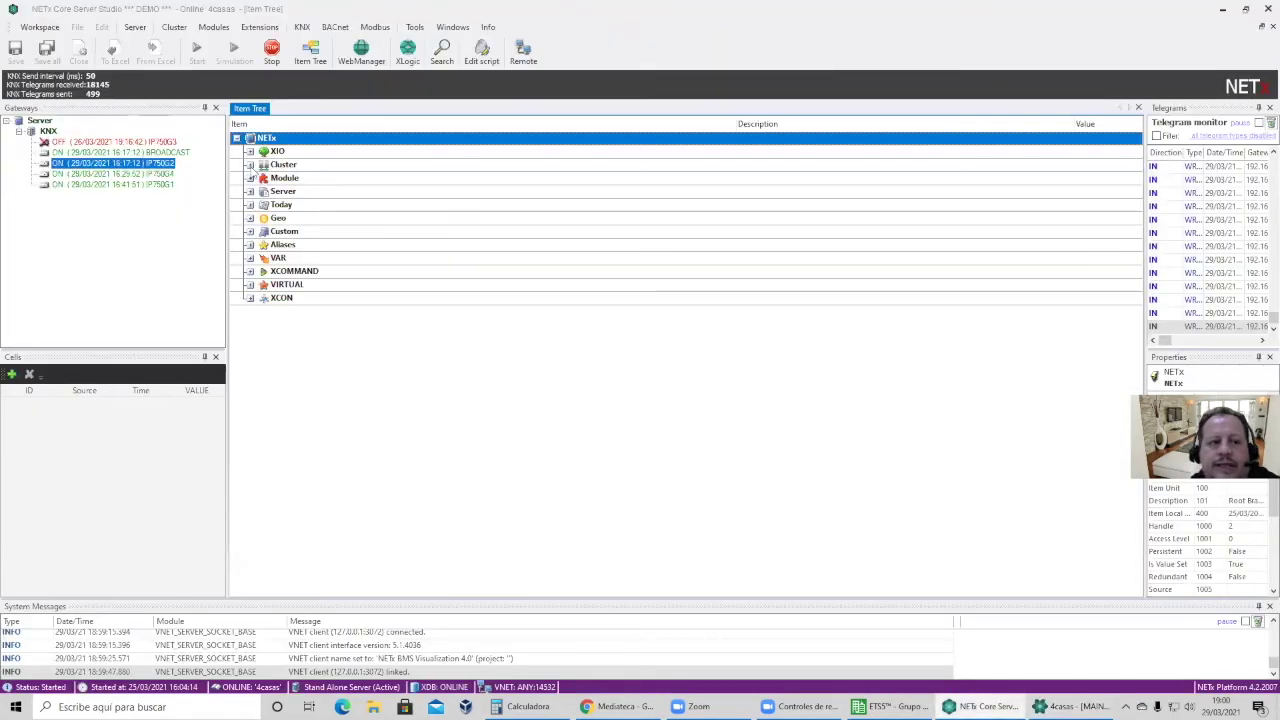
Expand XIO and KNX in Core Server Studio to list ETS, BROADCAST and IP750G1–IP750G4.
click(250, 152)
click(263, 165)
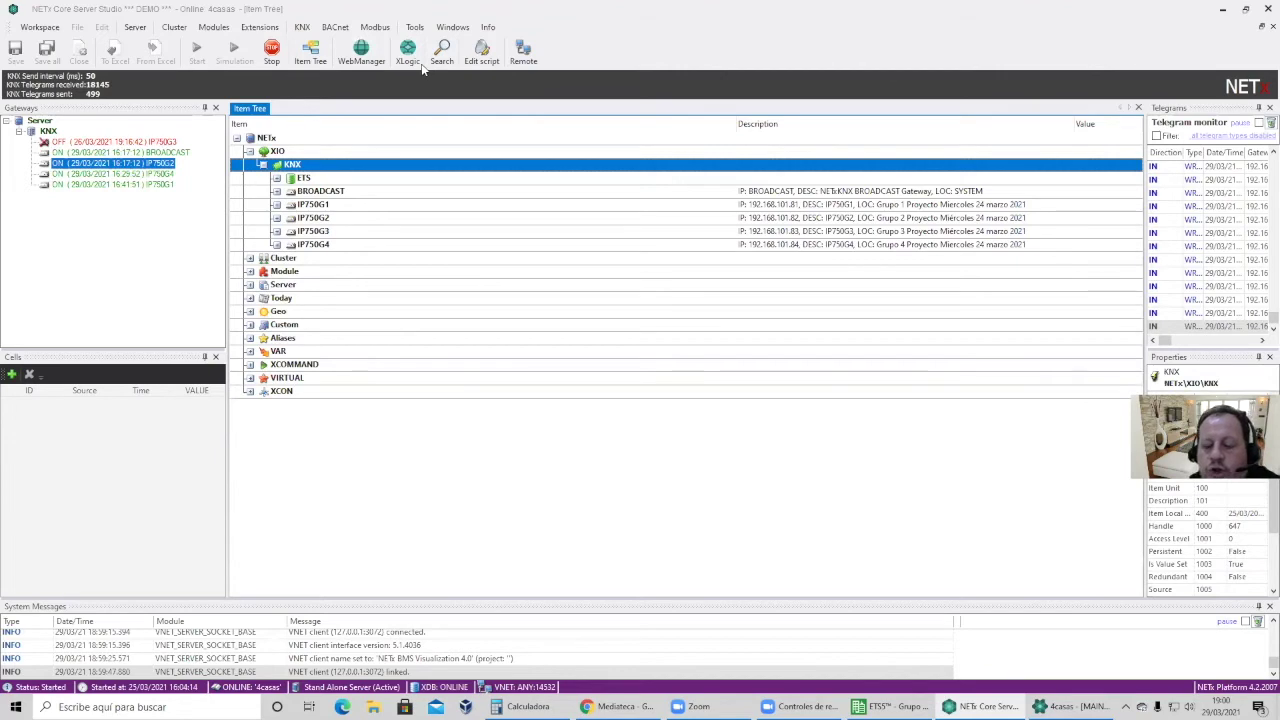
click(620, 706)
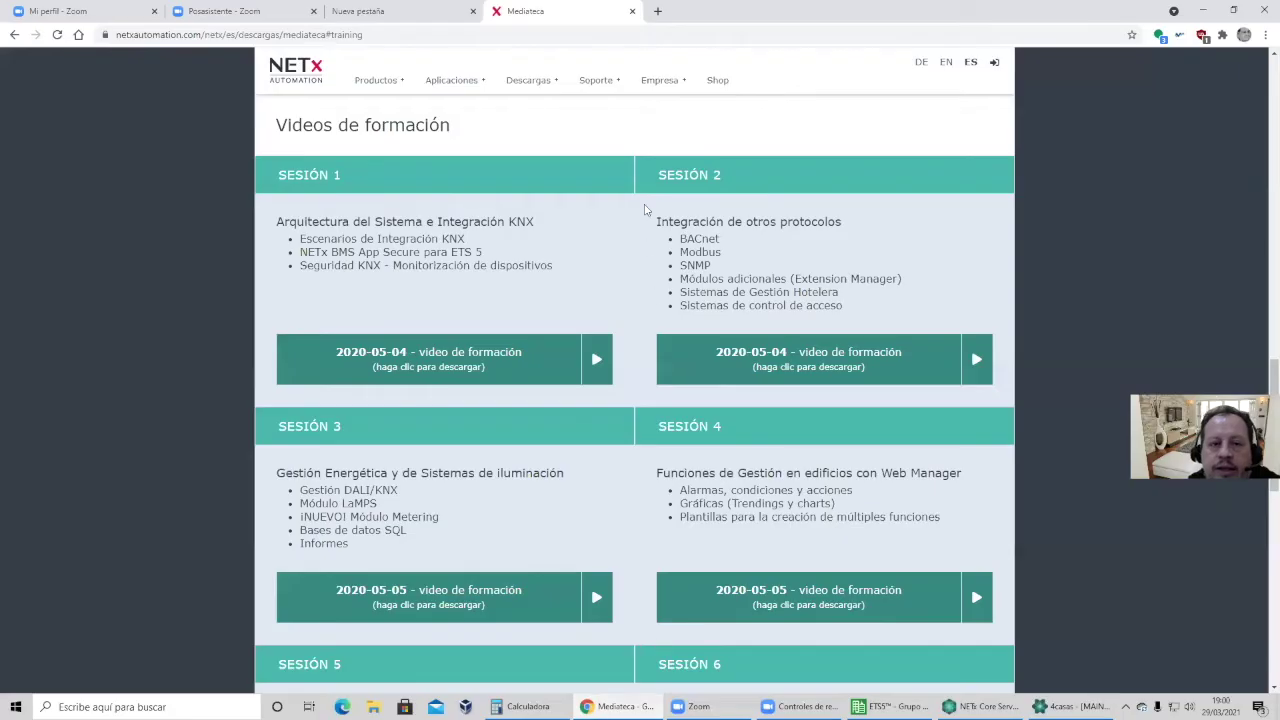
Search 'jeedom market' in a new tab and open the market.jeedom.com site.
click(658, 11)
click(713, 34)
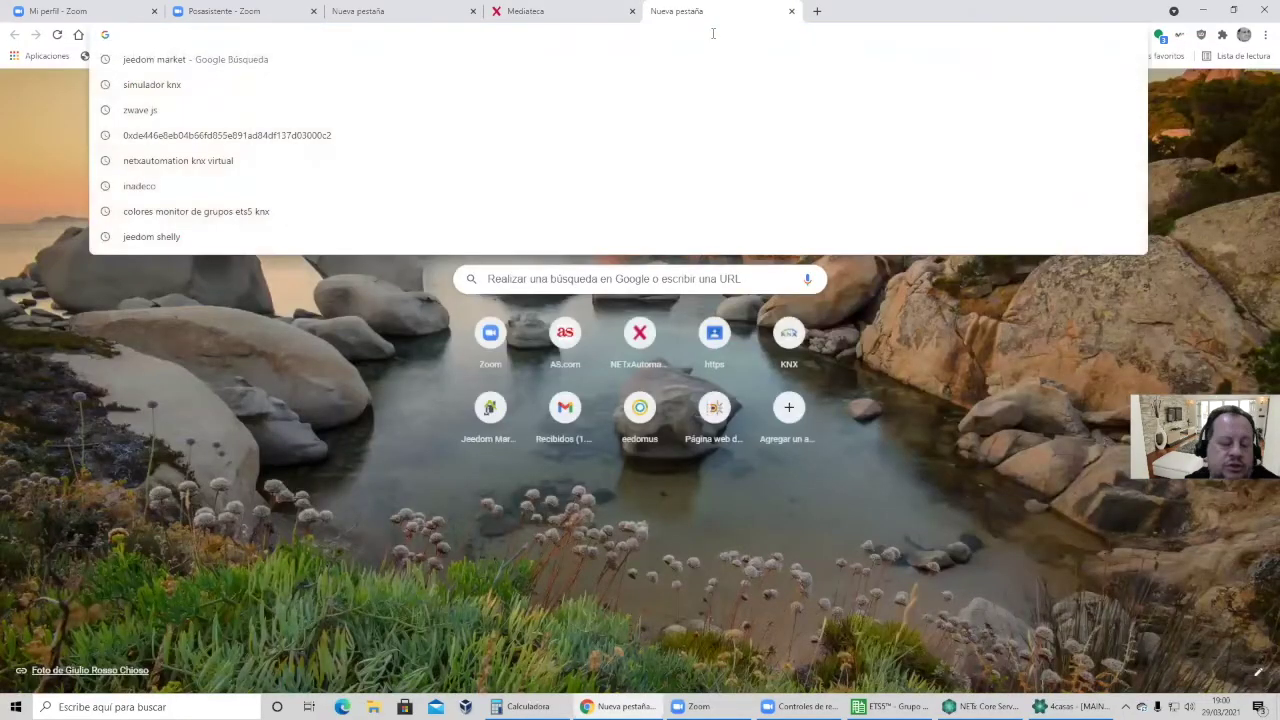
key(Down)
key(Return)
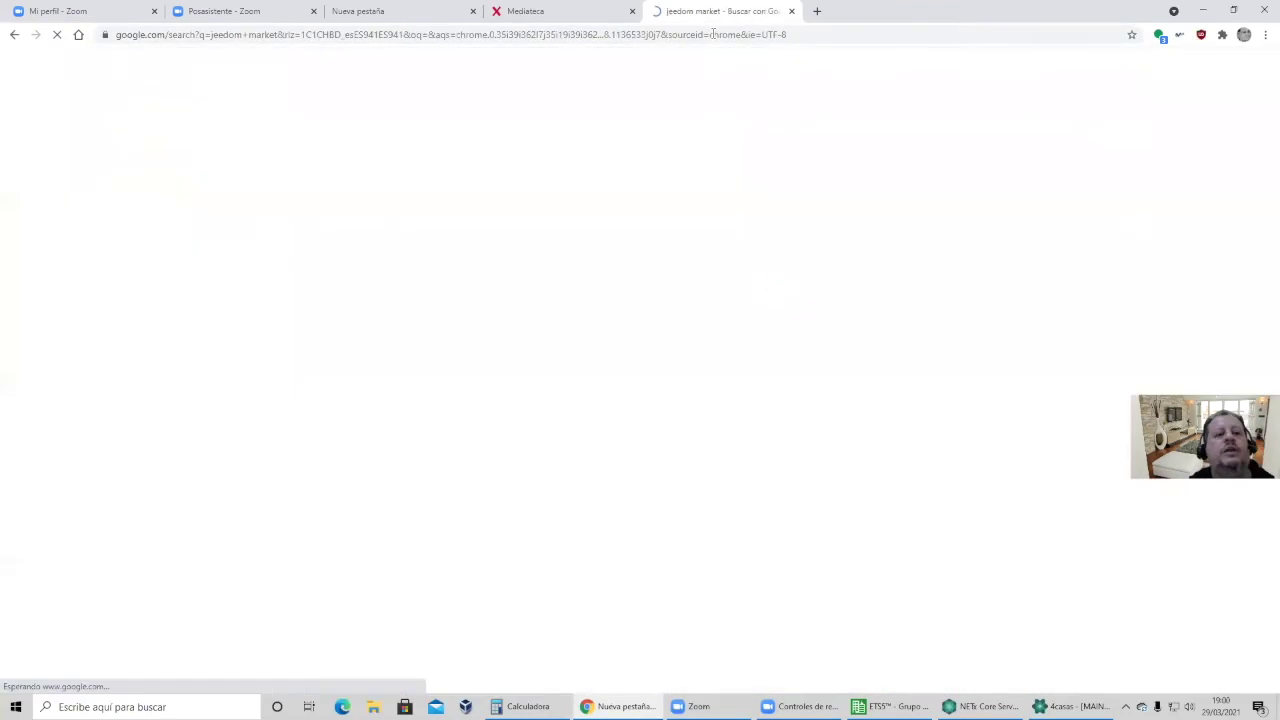
click(478, 187)
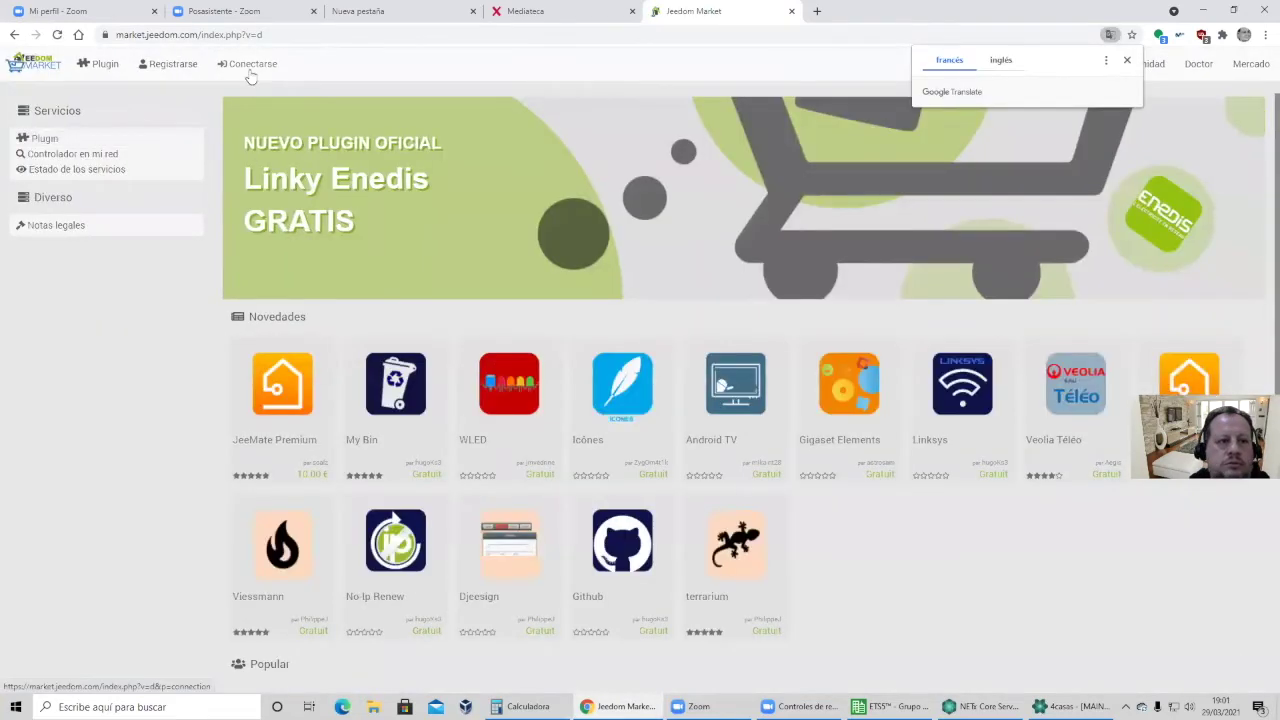
Sign in to Jeedom Market and view the three registered controllers in Mis controladores.
click(250, 64)
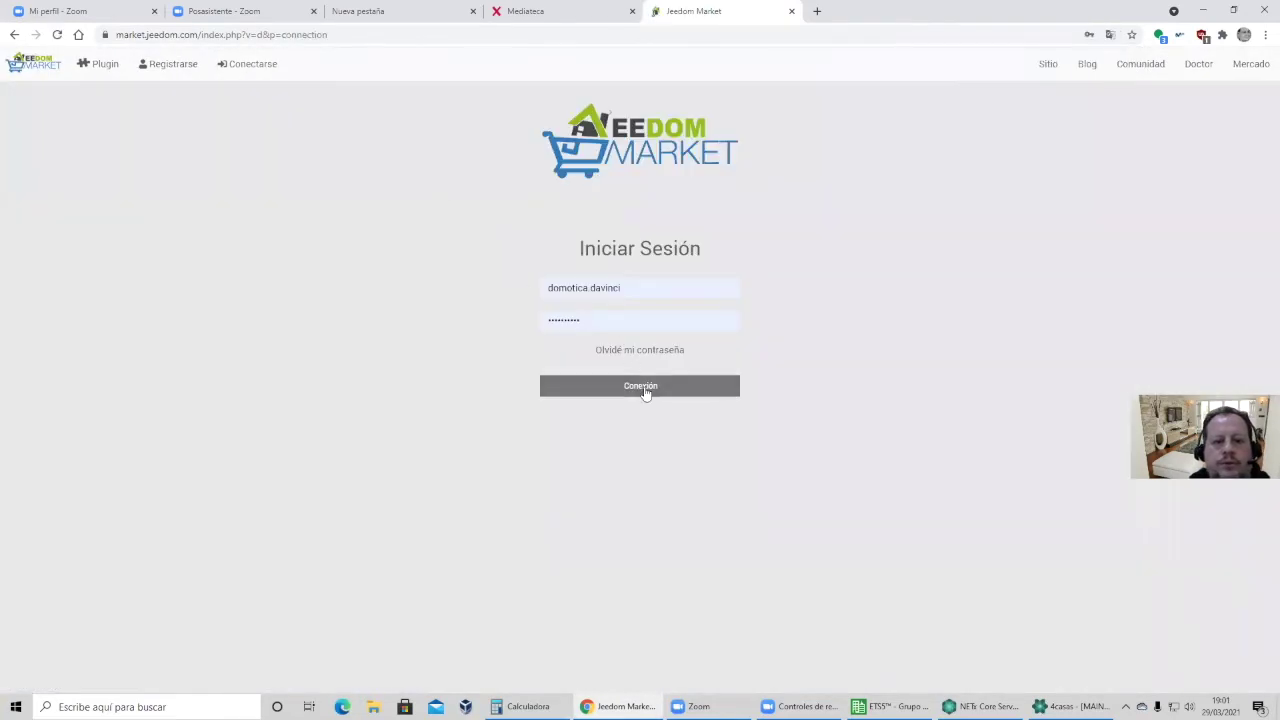
click(646, 386)
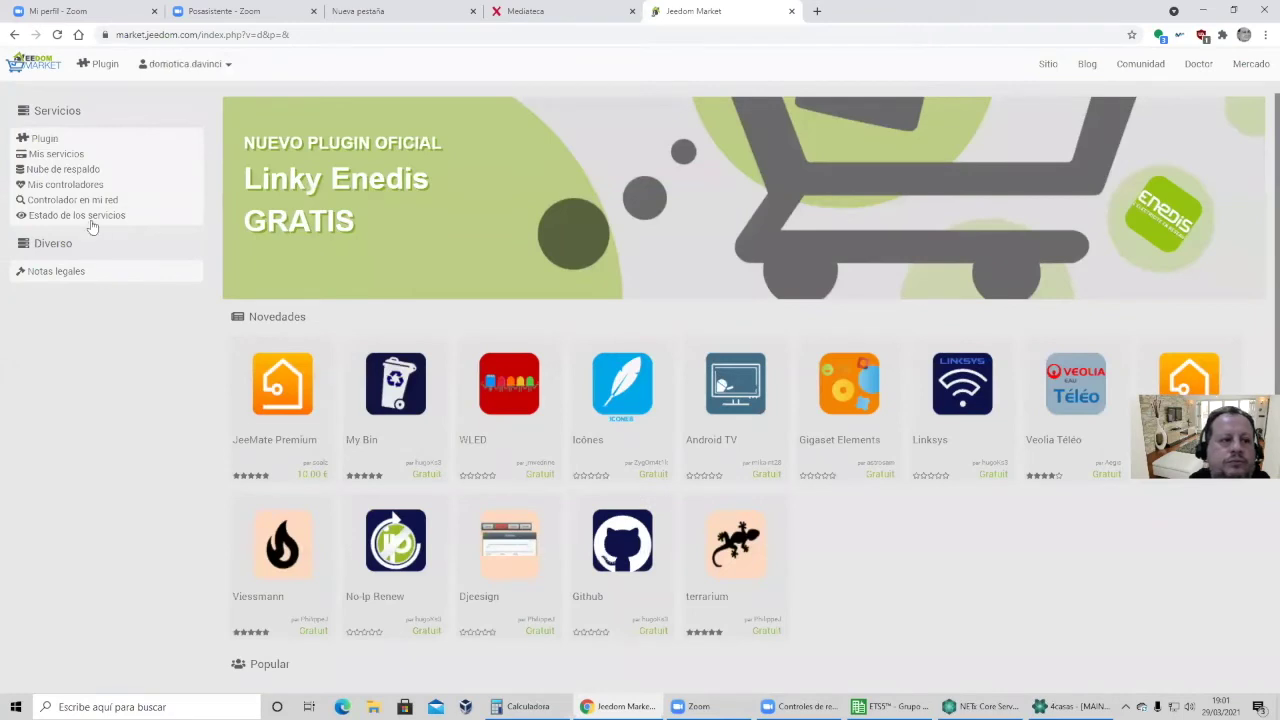
click(73, 190)
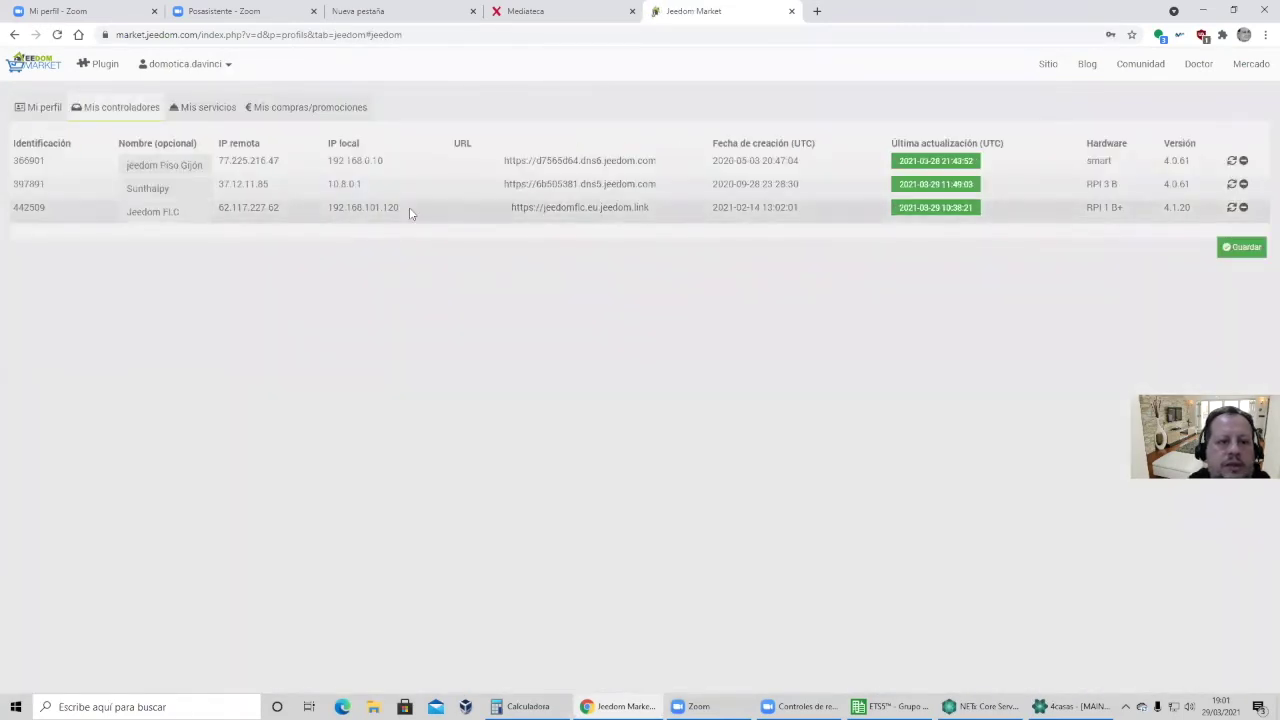
click(816, 11)
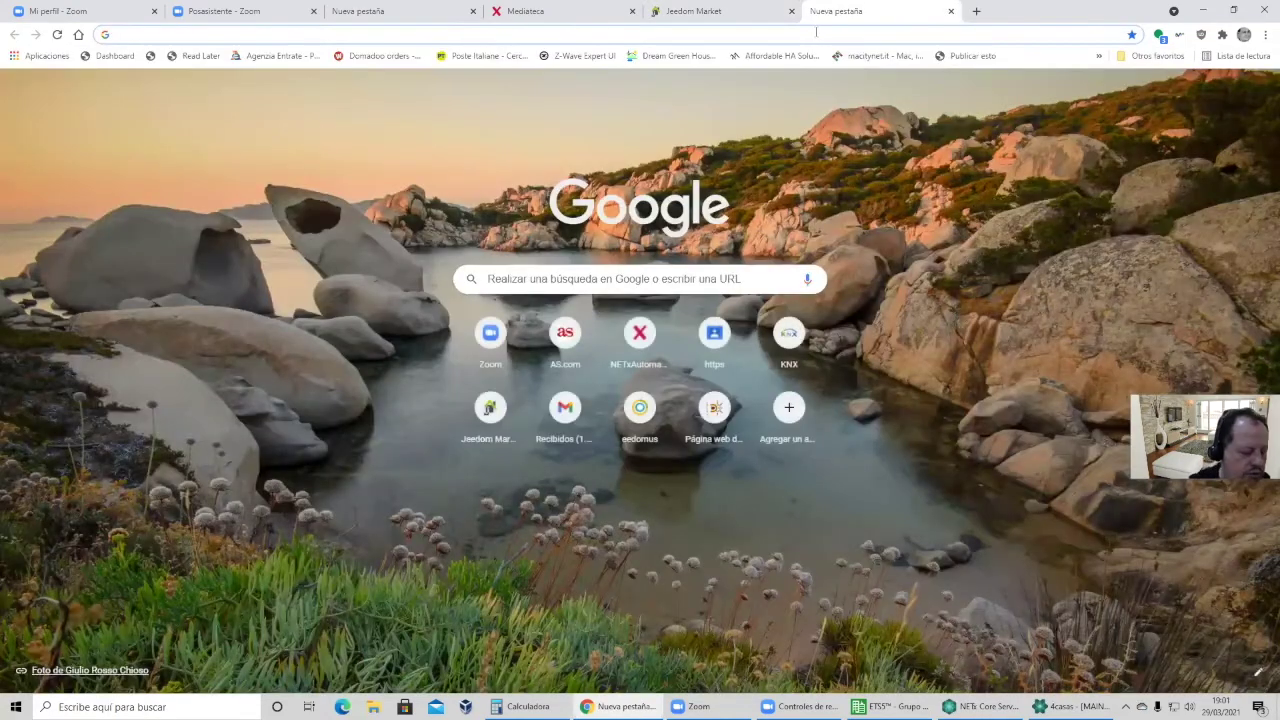
Load the Jeedom controller at 192.168.101.120.
text(192.168.1.1)
key(BackSpace)
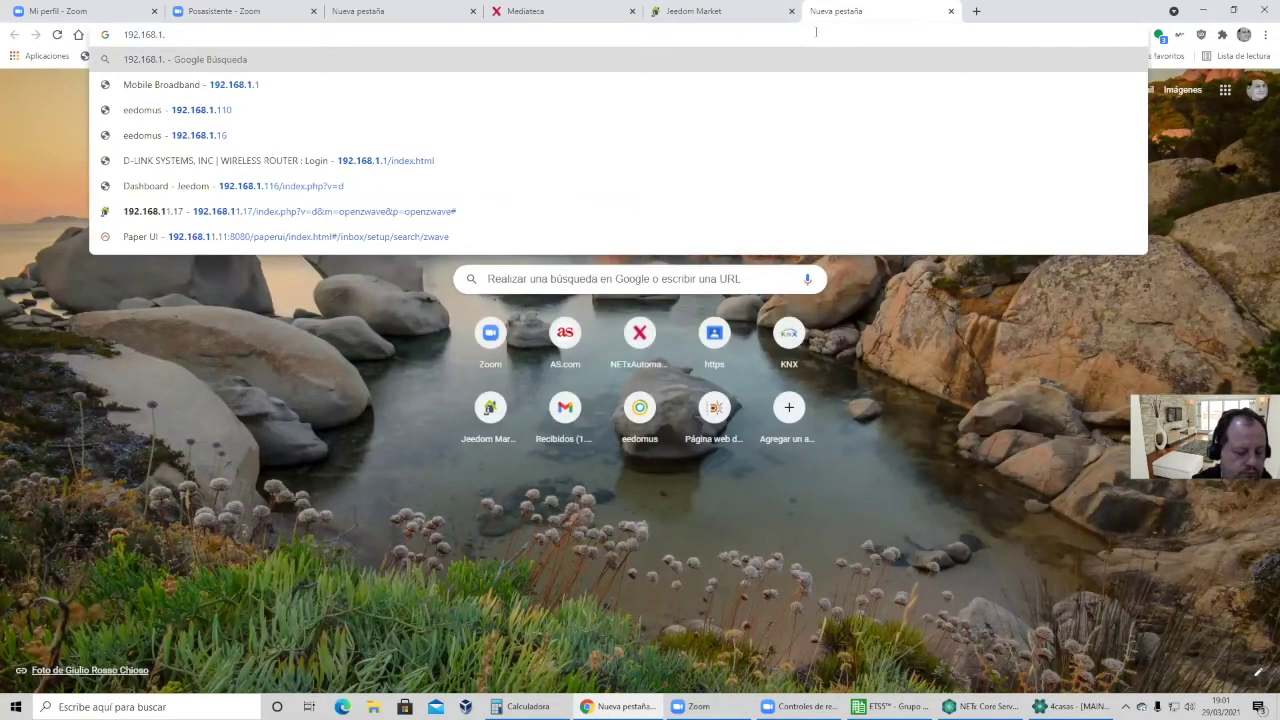
text(01.120)
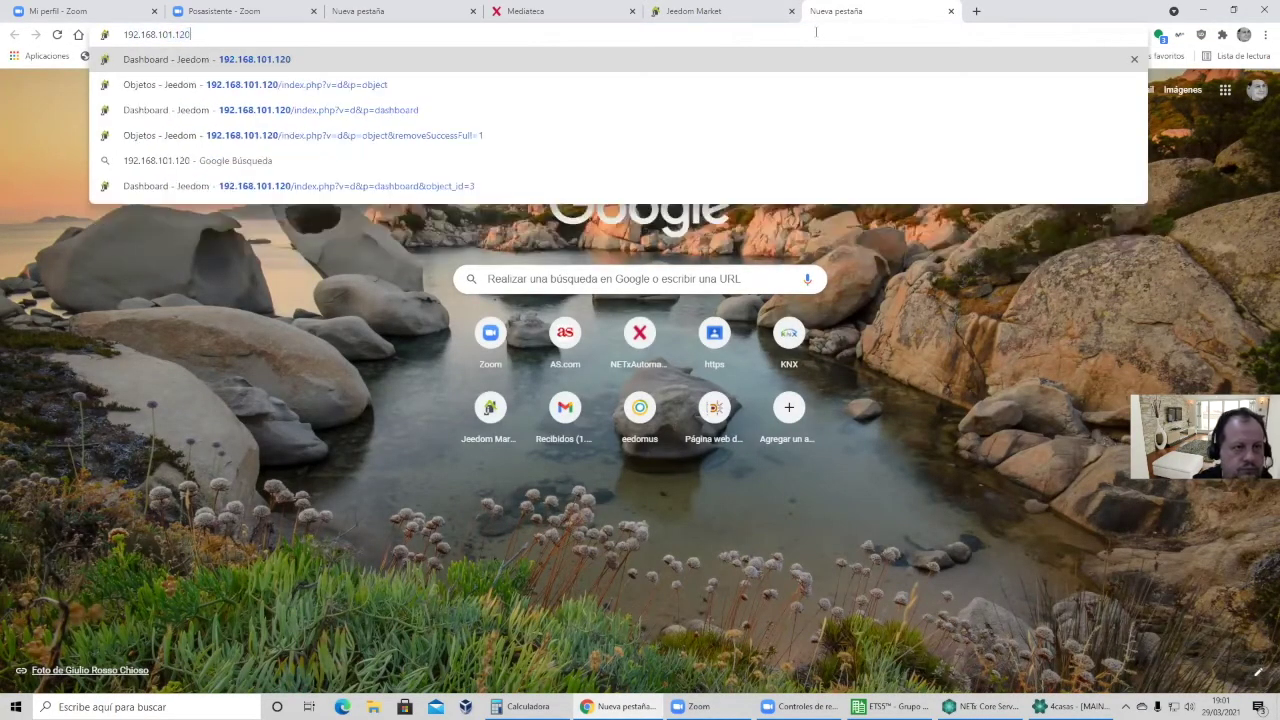
key(Return)
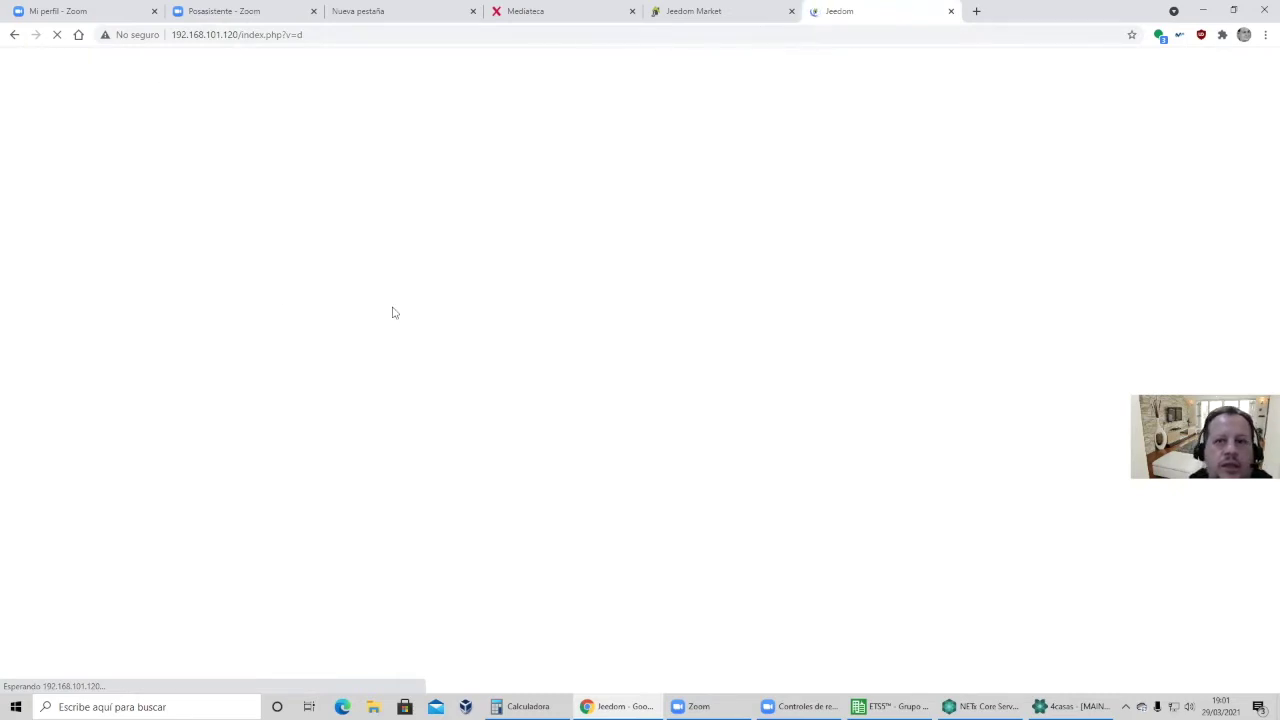
Log in to the Jeedom controller with the saved username and the account password.
click(760, 14)
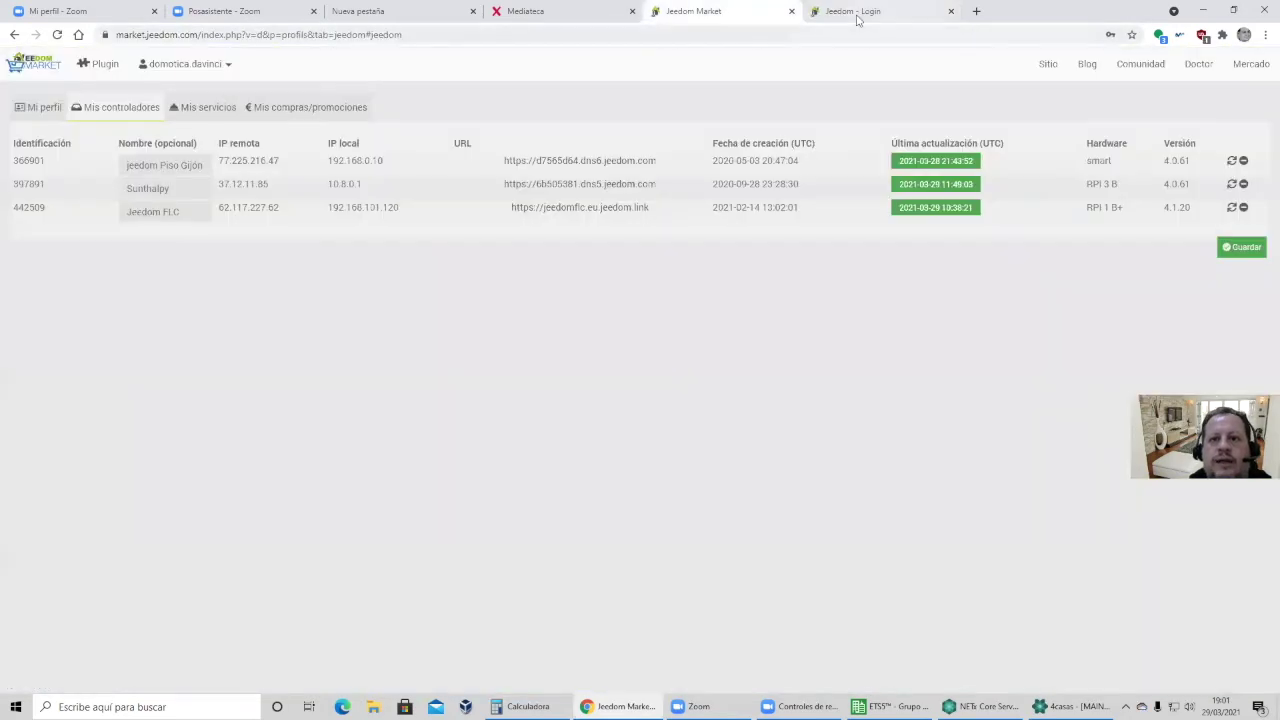
click(855, 12)
click(455, 217)
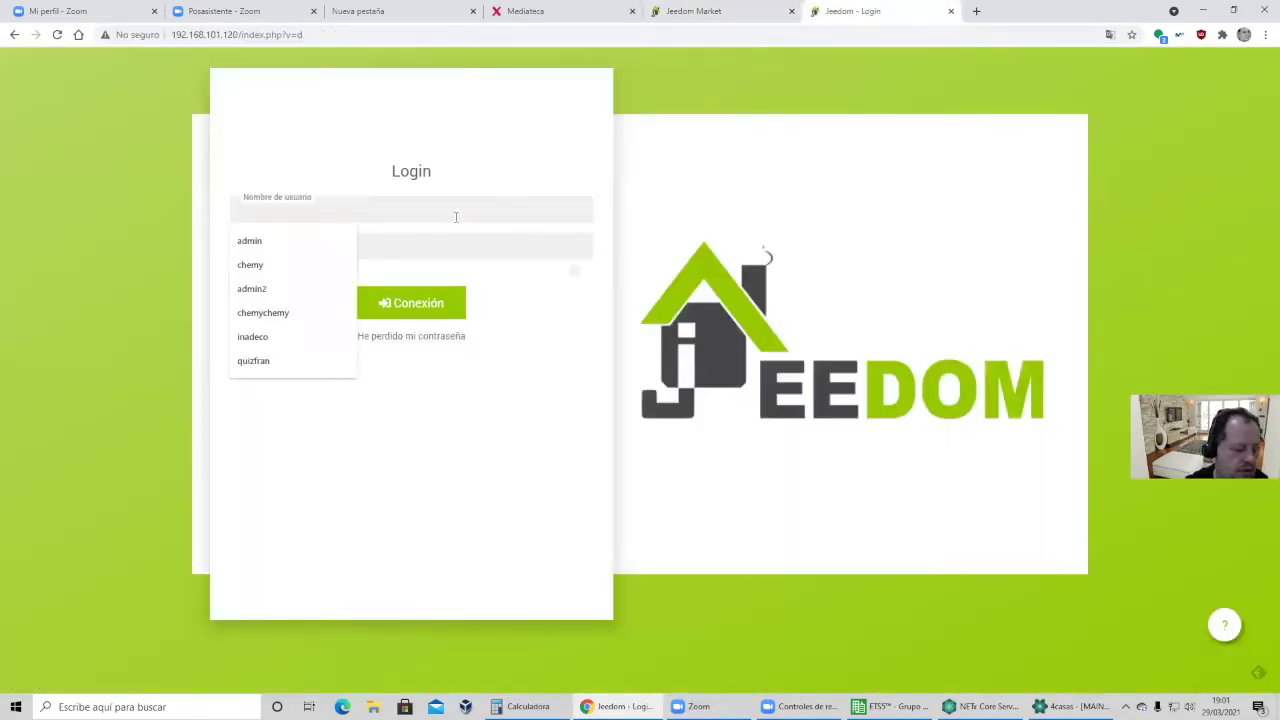
key(Down)
key(Return)
key(Tab)
text(admin)
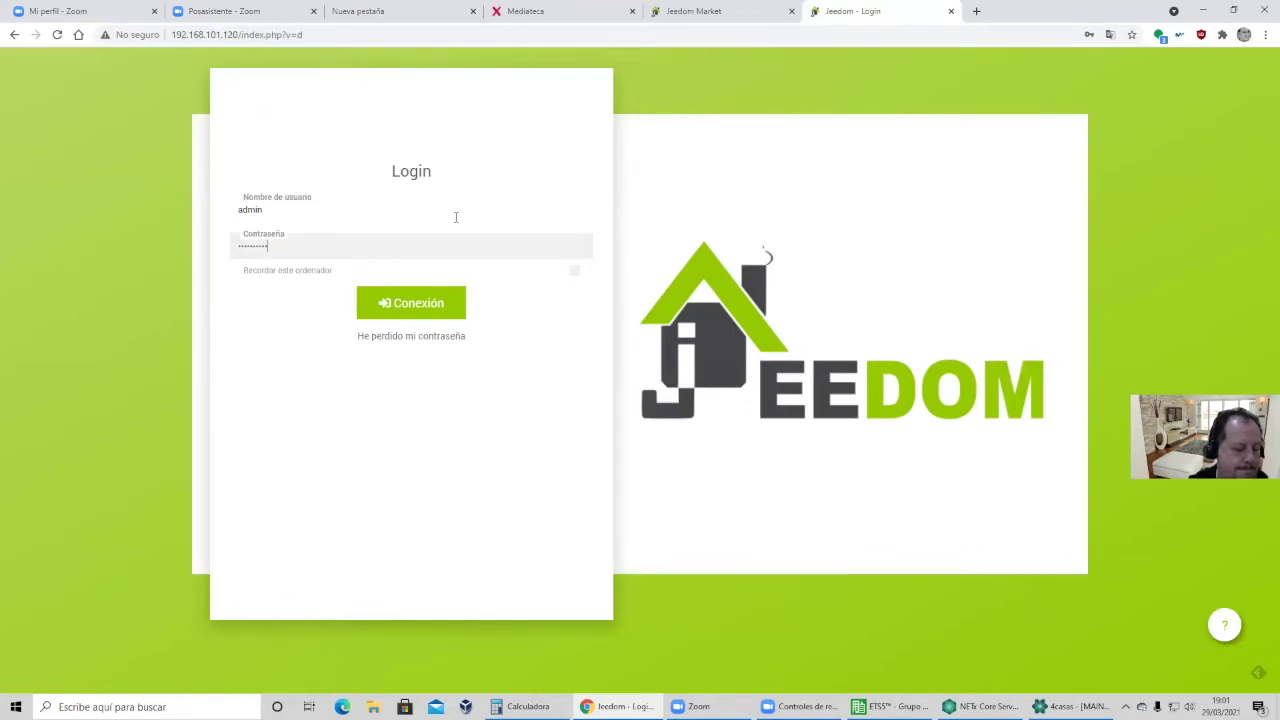
key(Return)
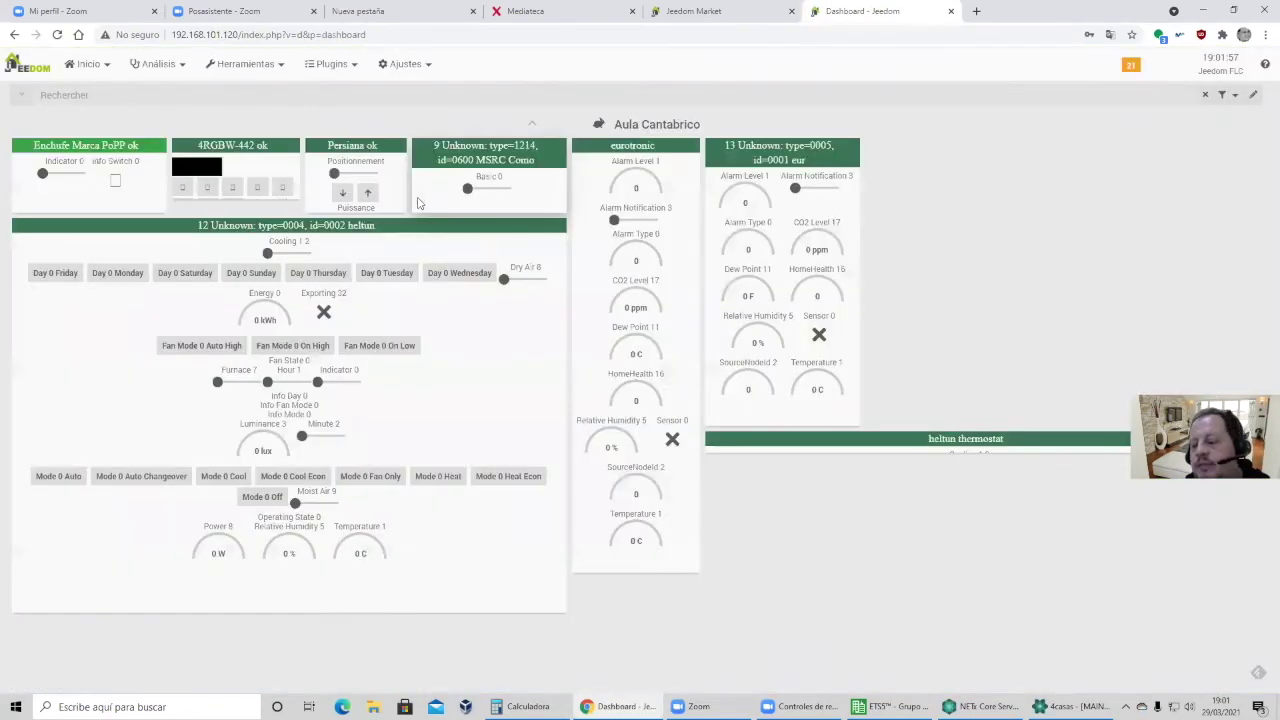
Open Plugins > Gestión de plugins and then the plugin Market.
click(331, 65)
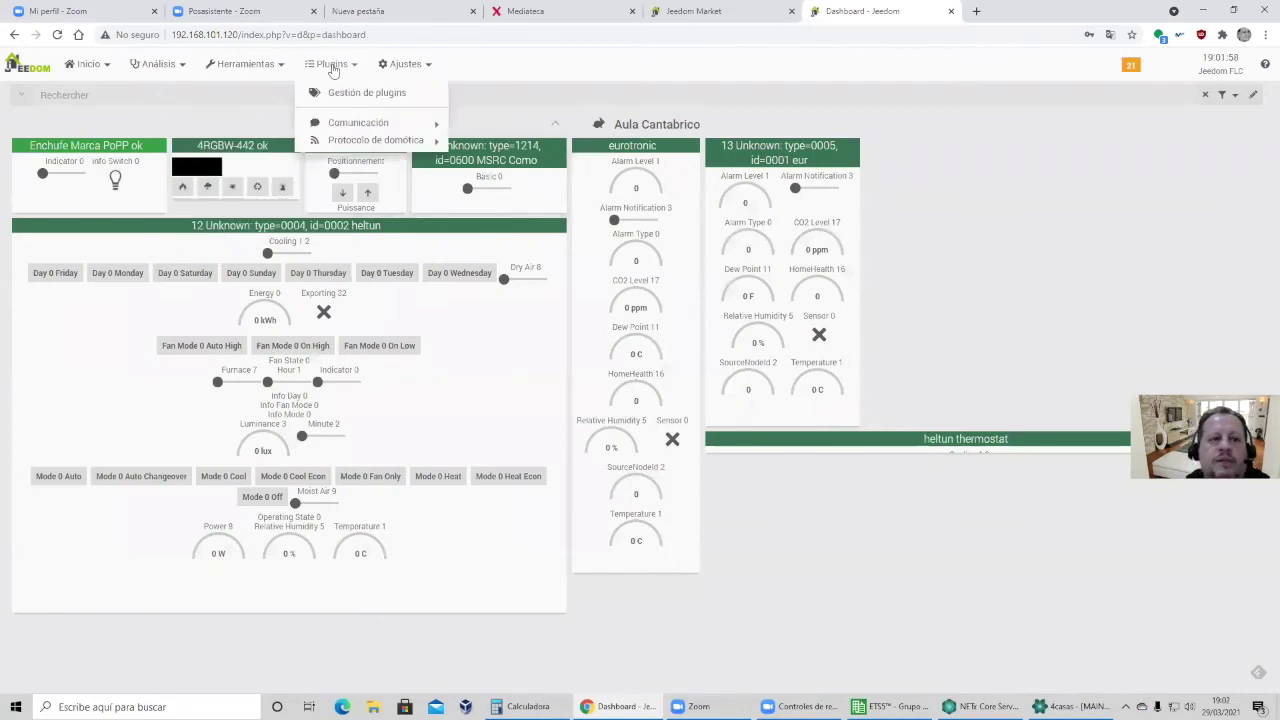
click(332, 66)
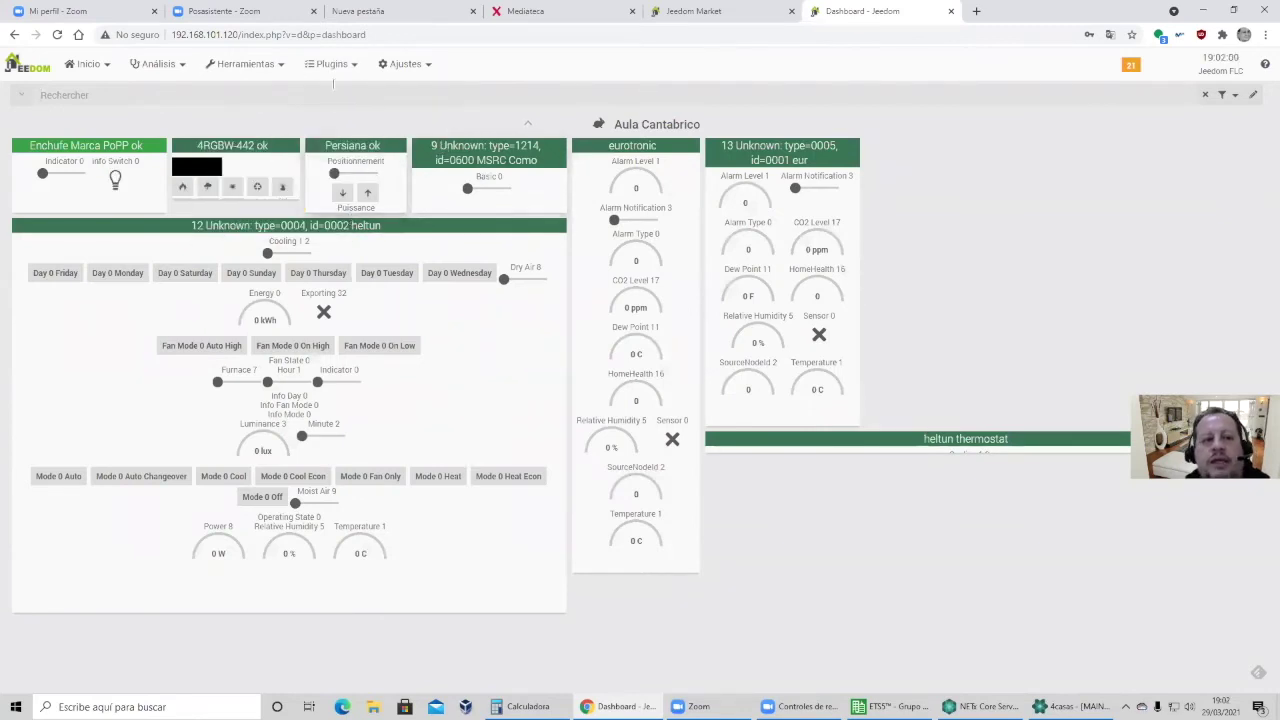
click(333, 67)
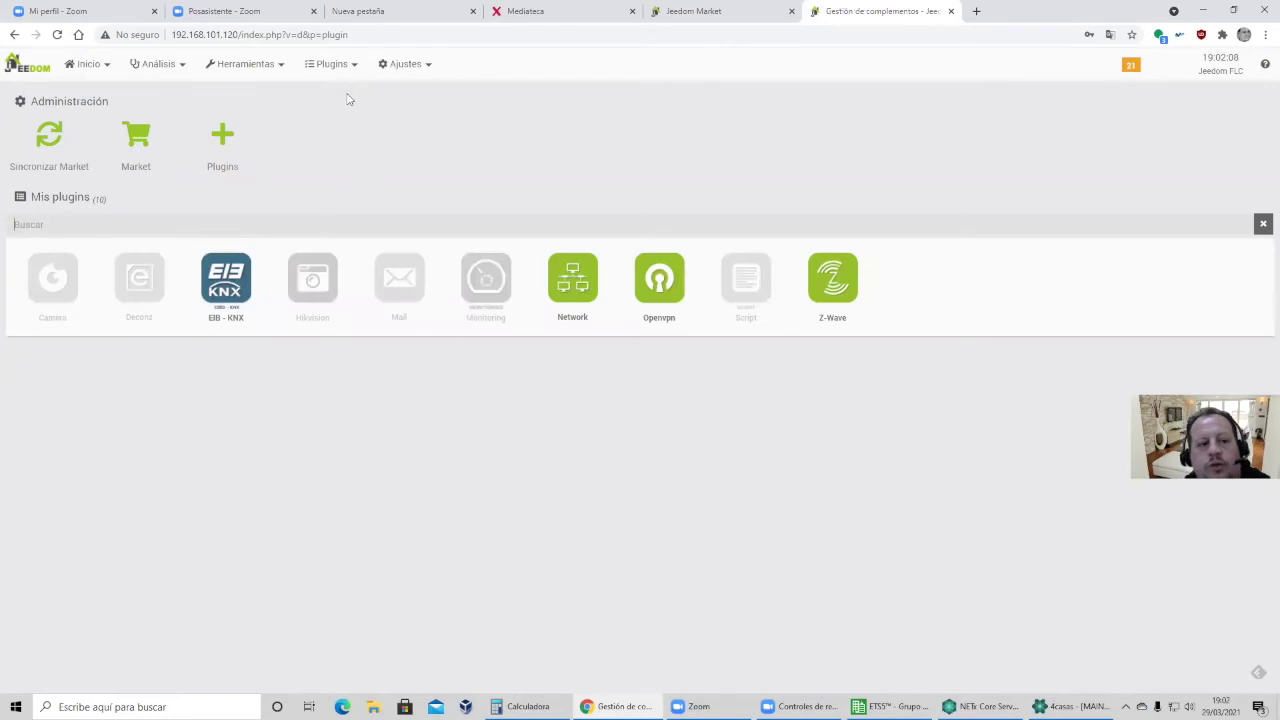
click(140, 141)
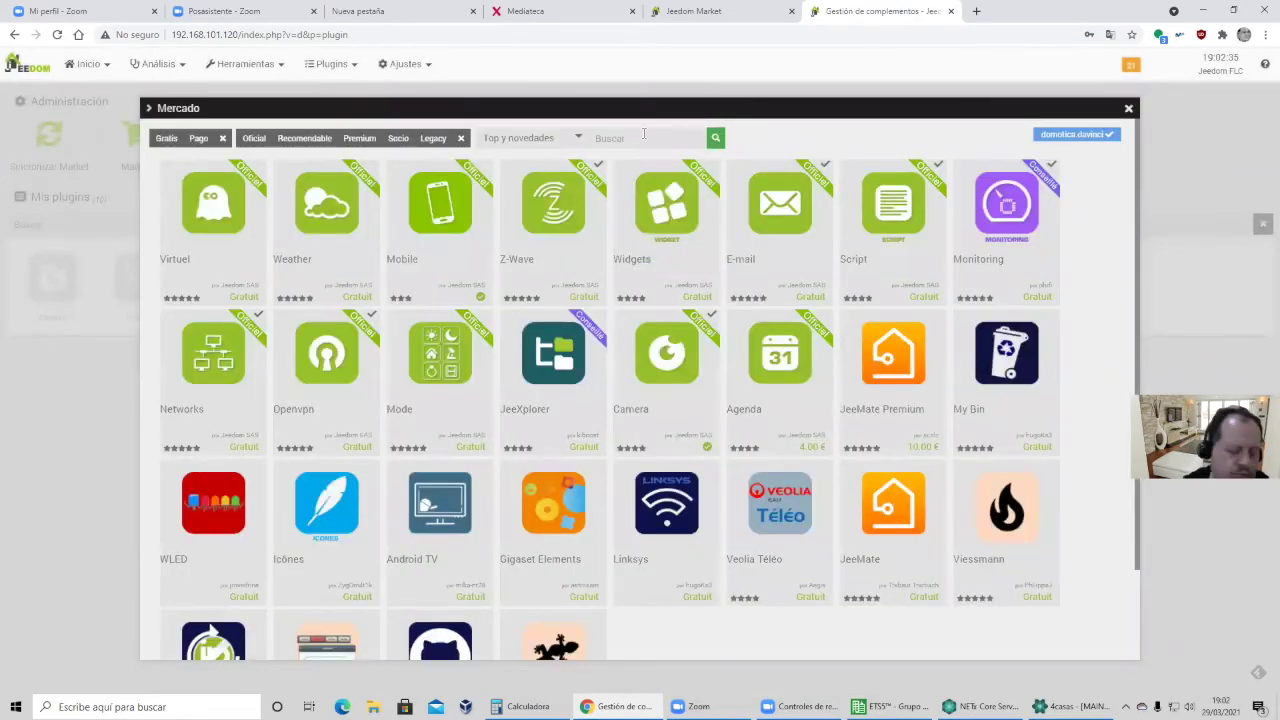
Search the Market for 'knx' to confirm EIB - KNX is installed, then close the Market.
click(643, 137)
text(kn)
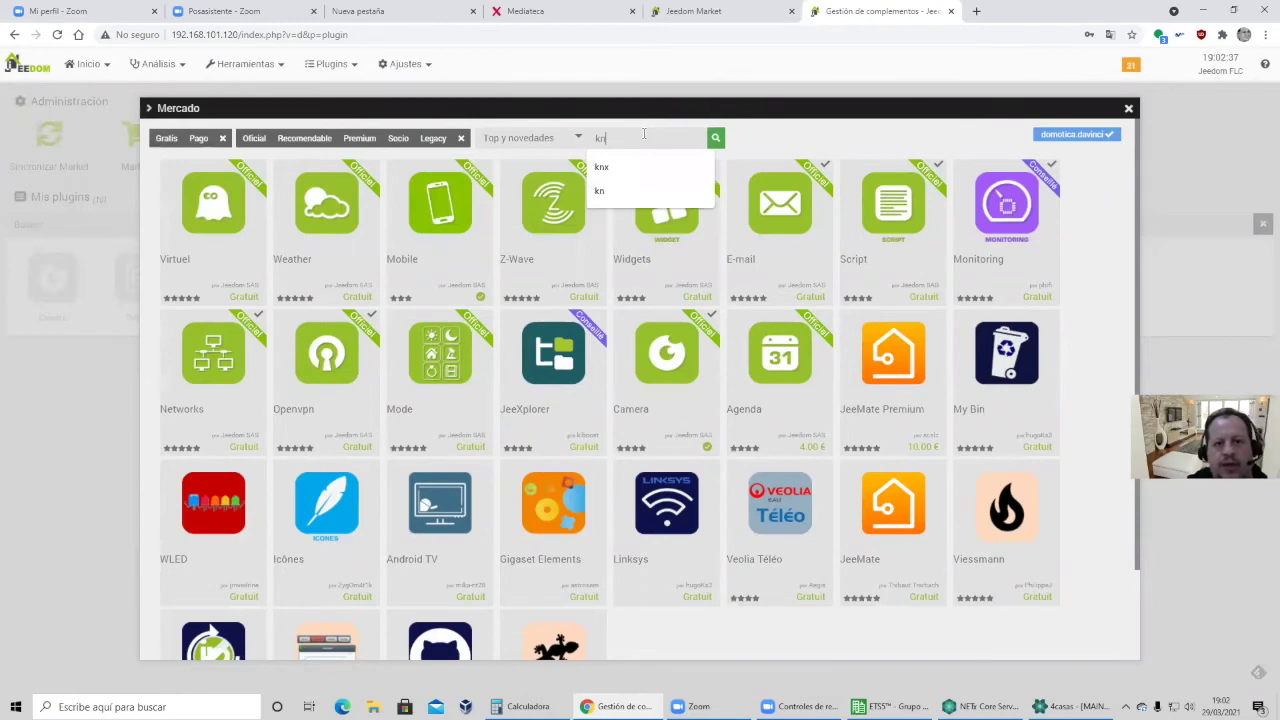
text(x)
click(718, 141)
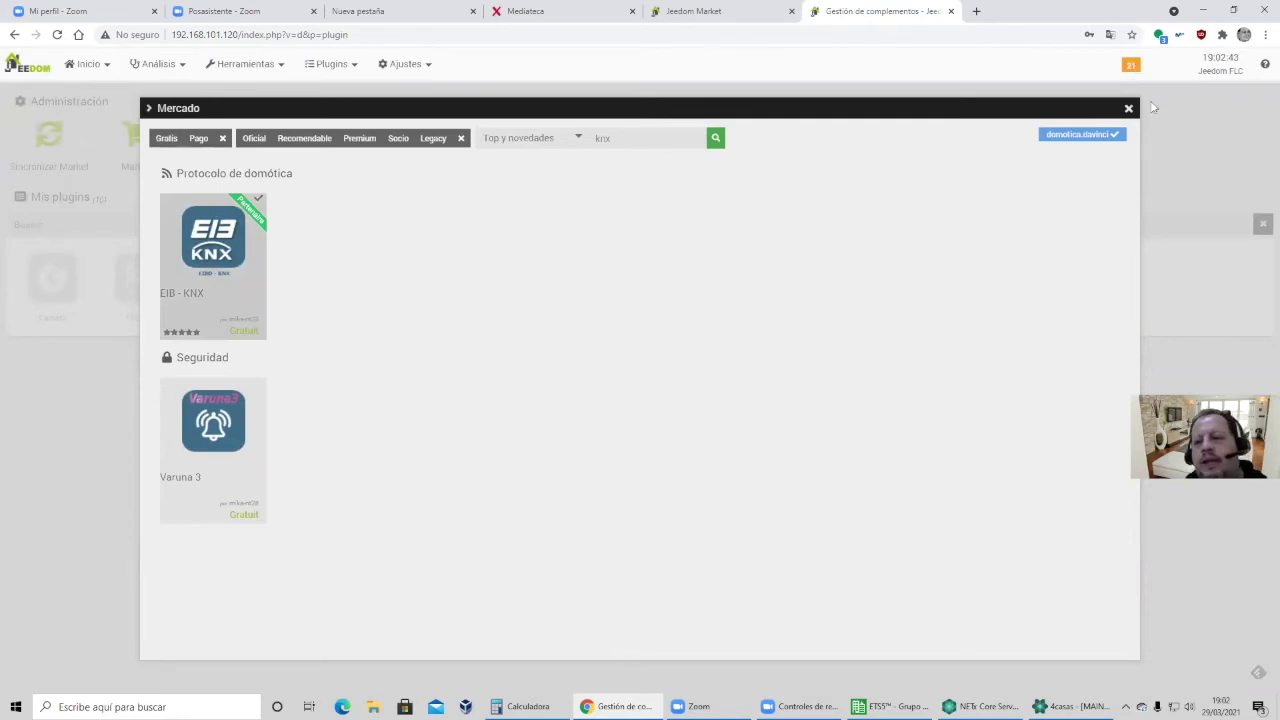
key(Escape)
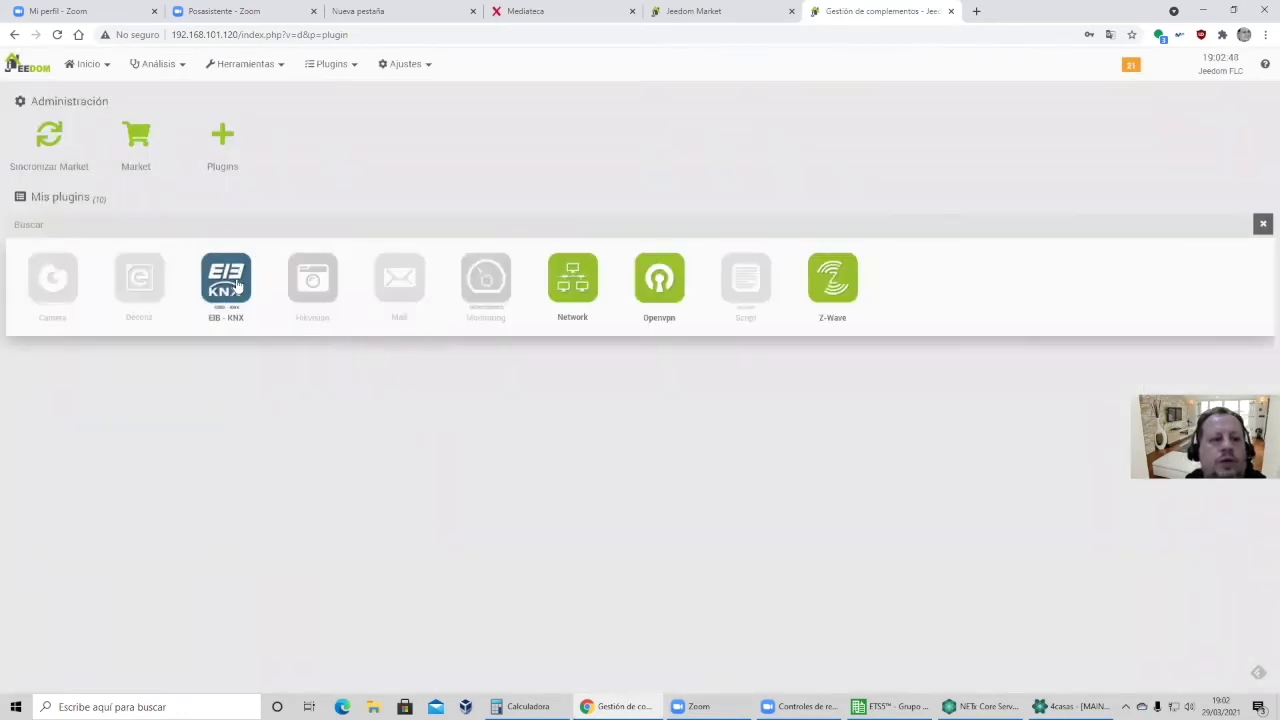
click(331, 65)
Open the EIB - KNX plugin page and its configuration settings.
mouse_move(343, 140)
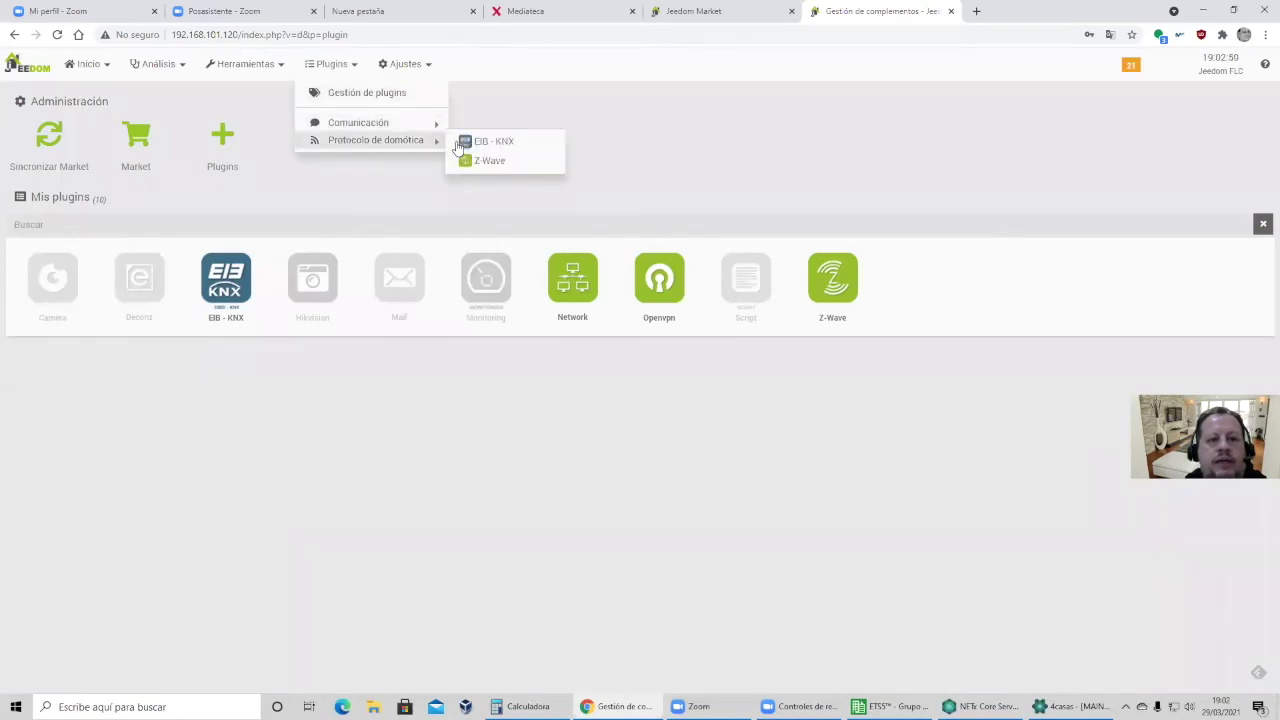
click(480, 141)
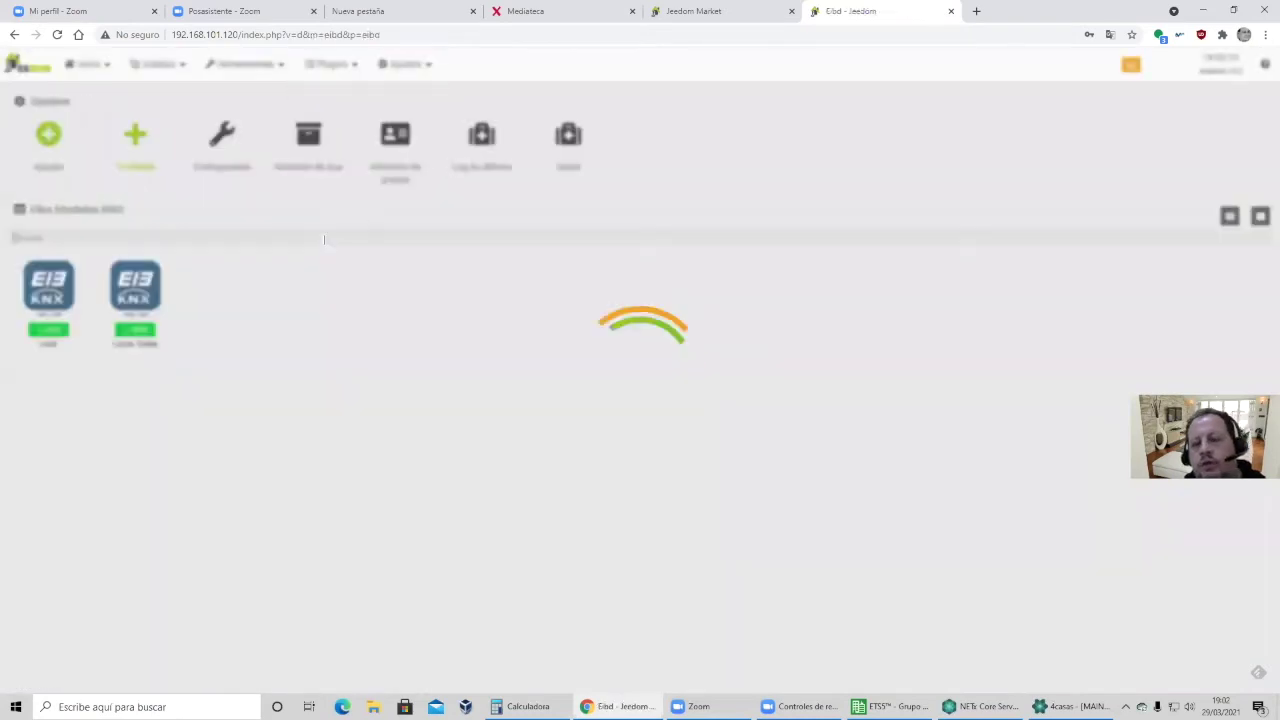
click(209, 147)
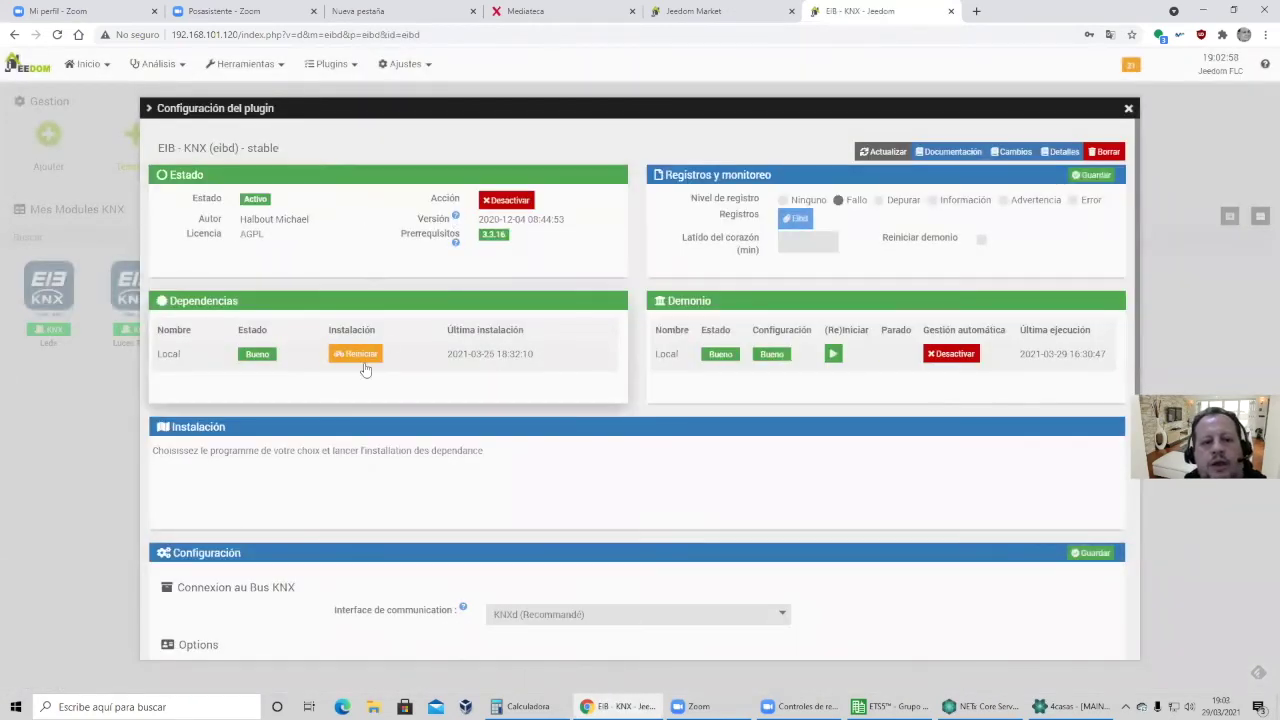
scroll(450, 300, down, 3)
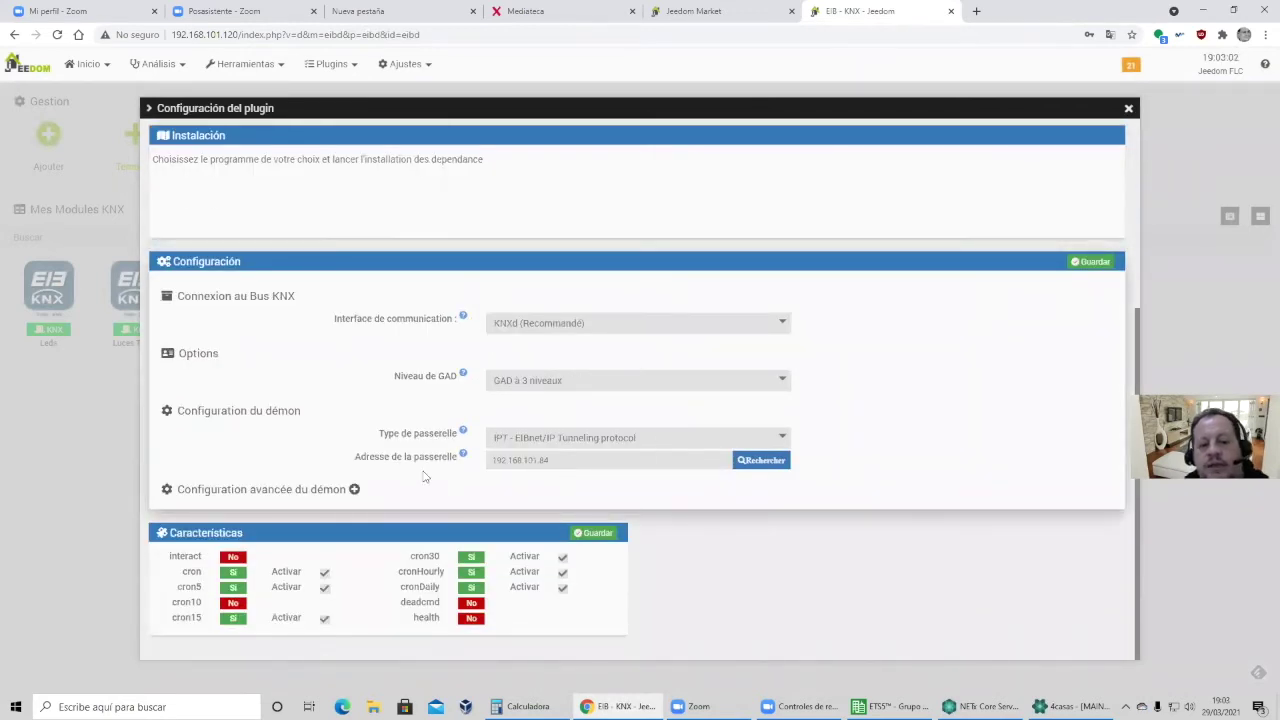
Edit then restore the gateway IP 192.168.101.84 and close the configuration.
click(508, 471)
key(BackSpace)
key(BackSpace)
key(BackSpace)
text(31)
key(BackSpace)
key(BackSpace)
text(101)
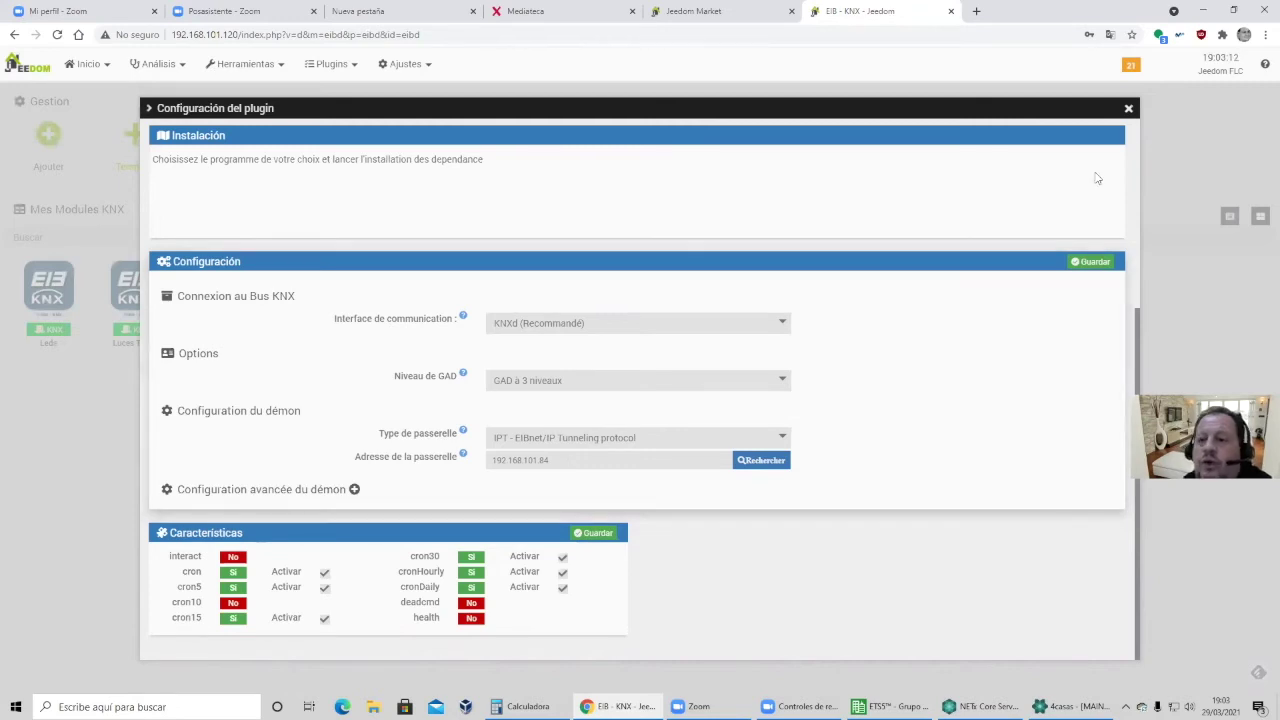
click(1128, 108)
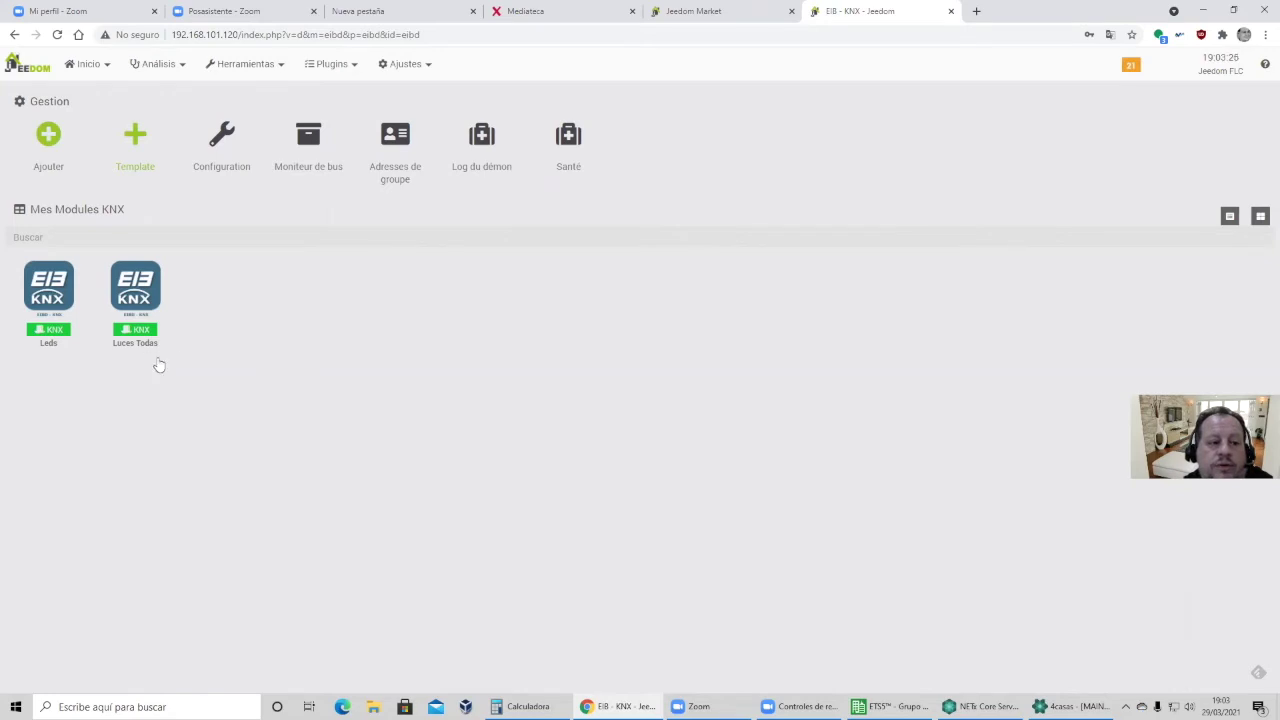
Check that Luces Todas' on and off commands use group address 0/1/1.
click(145, 300)
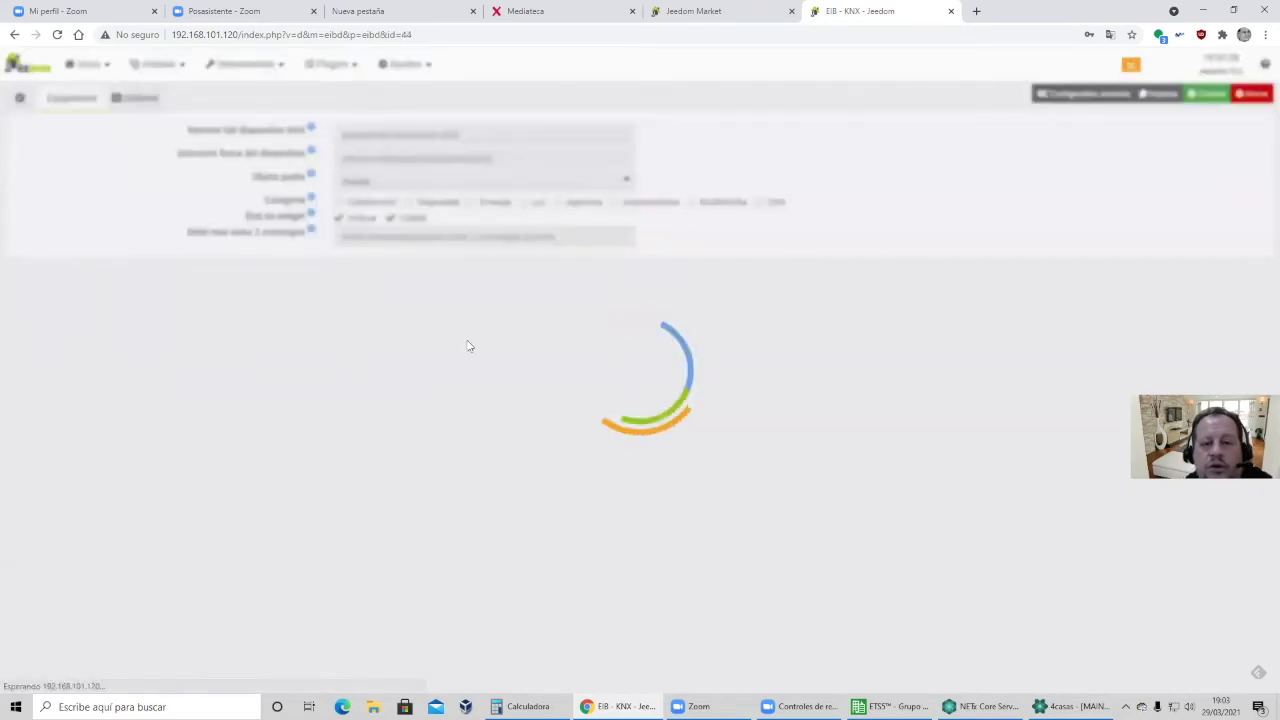
click(141, 98)
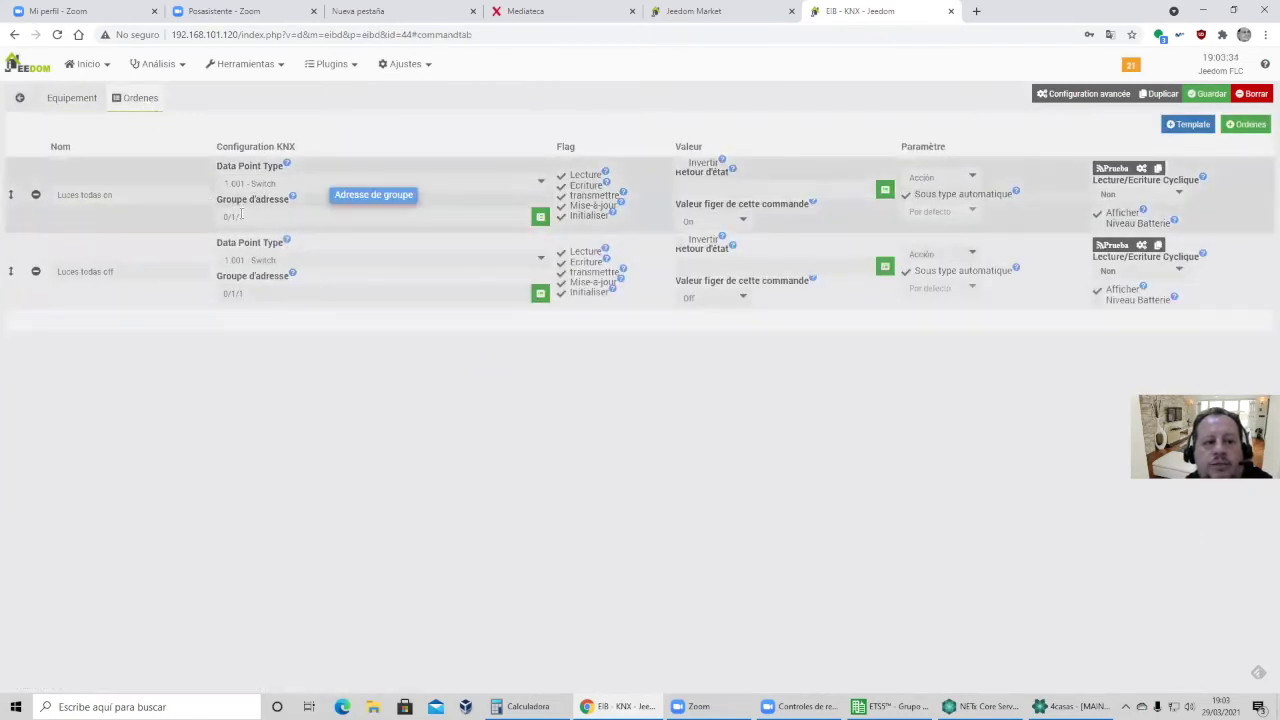
drag(257, 216, 216, 218)
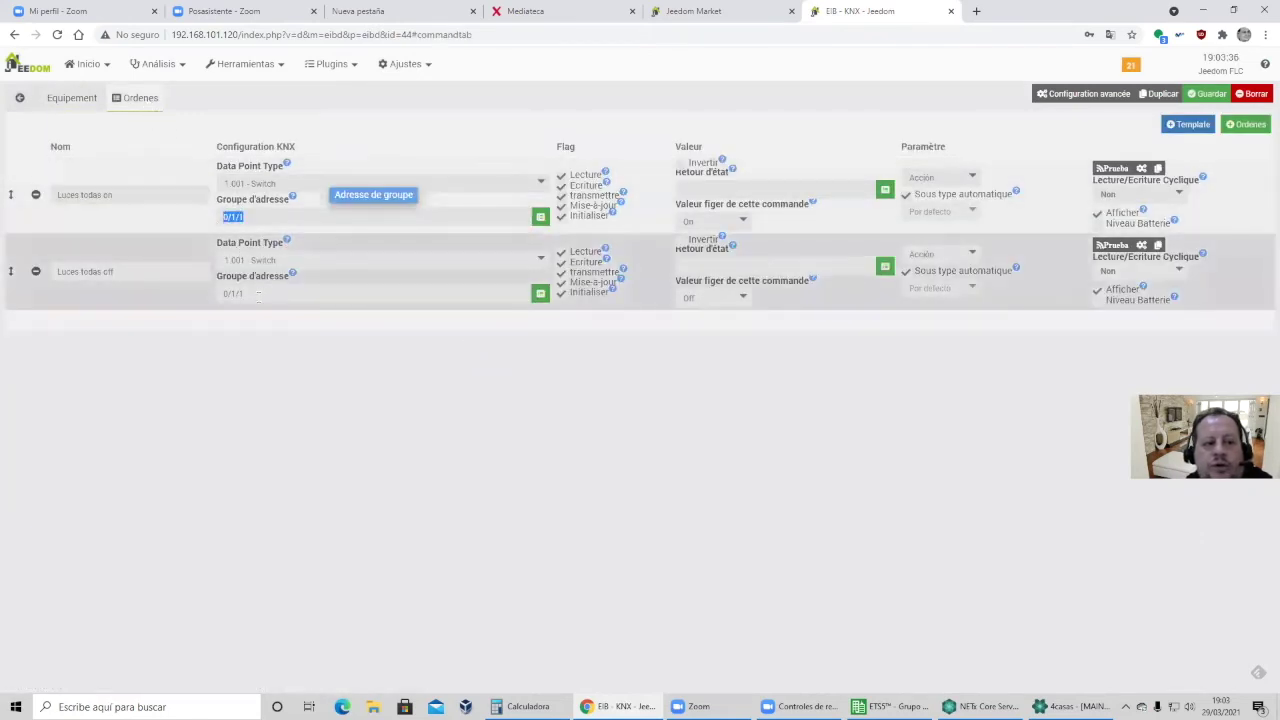
drag(260, 294, 206, 297)
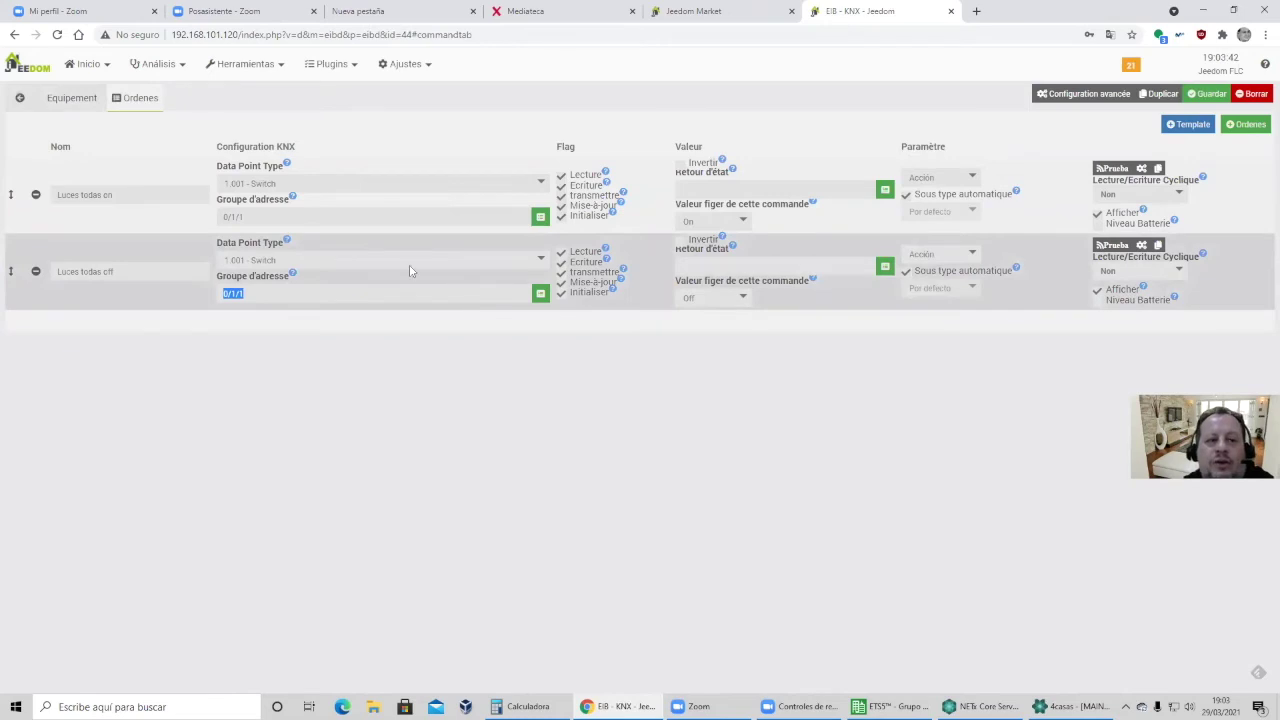
click(82, 98)
Go to the KNX dashboard via Inicio > Tablero > KNX.
click(89, 64)
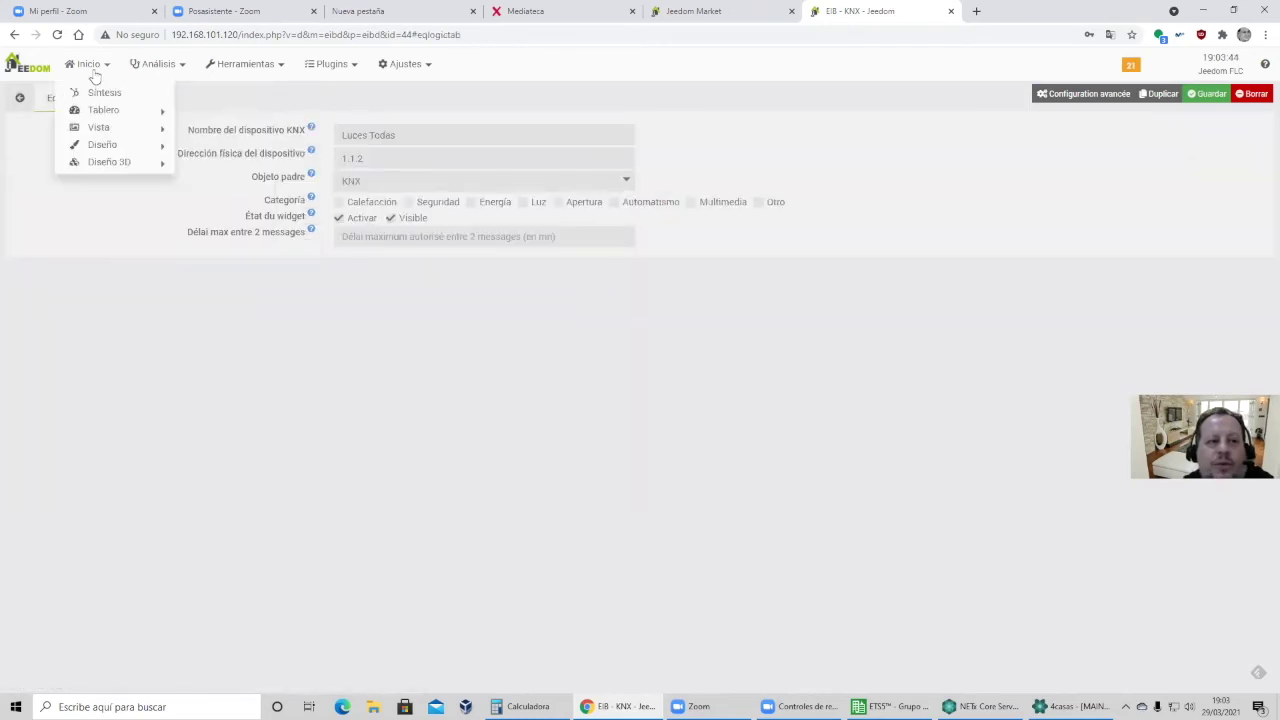
mouse_move(103, 109)
click(237, 184)
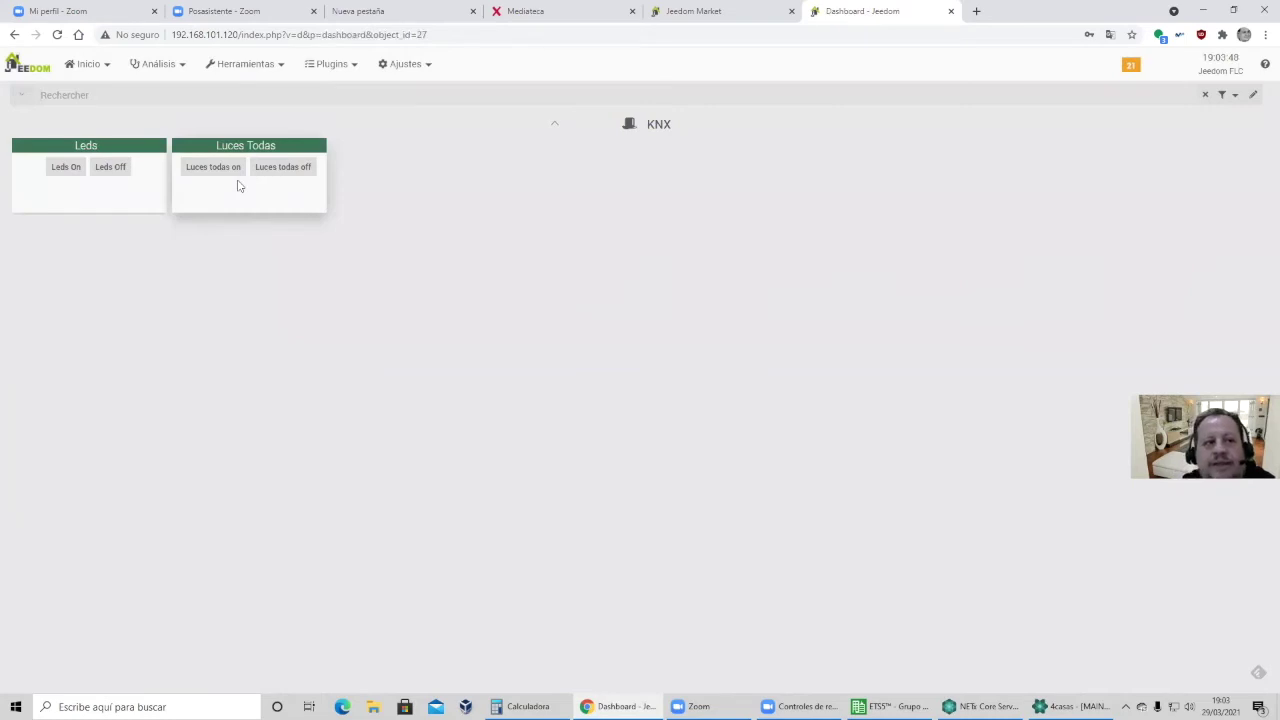
Switch Luces Todas off and on, Leds off and on, then Luces Todas off again.
click(282, 170)
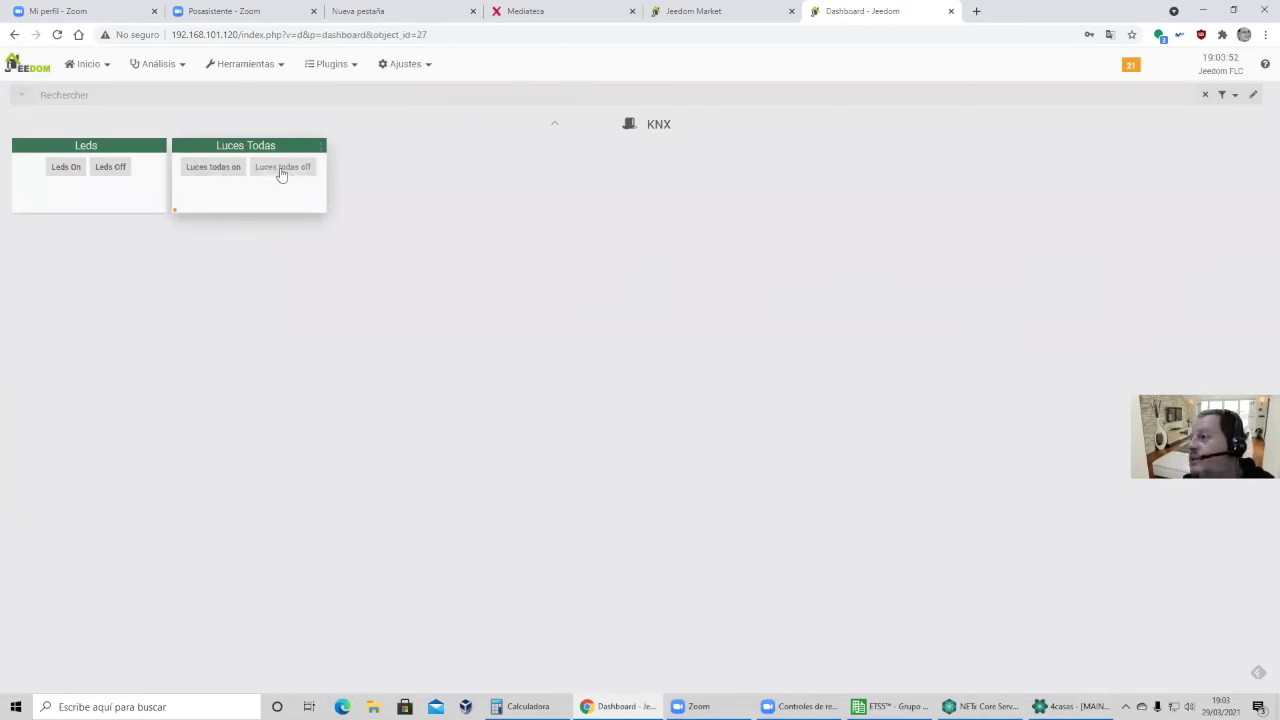
click(214, 172)
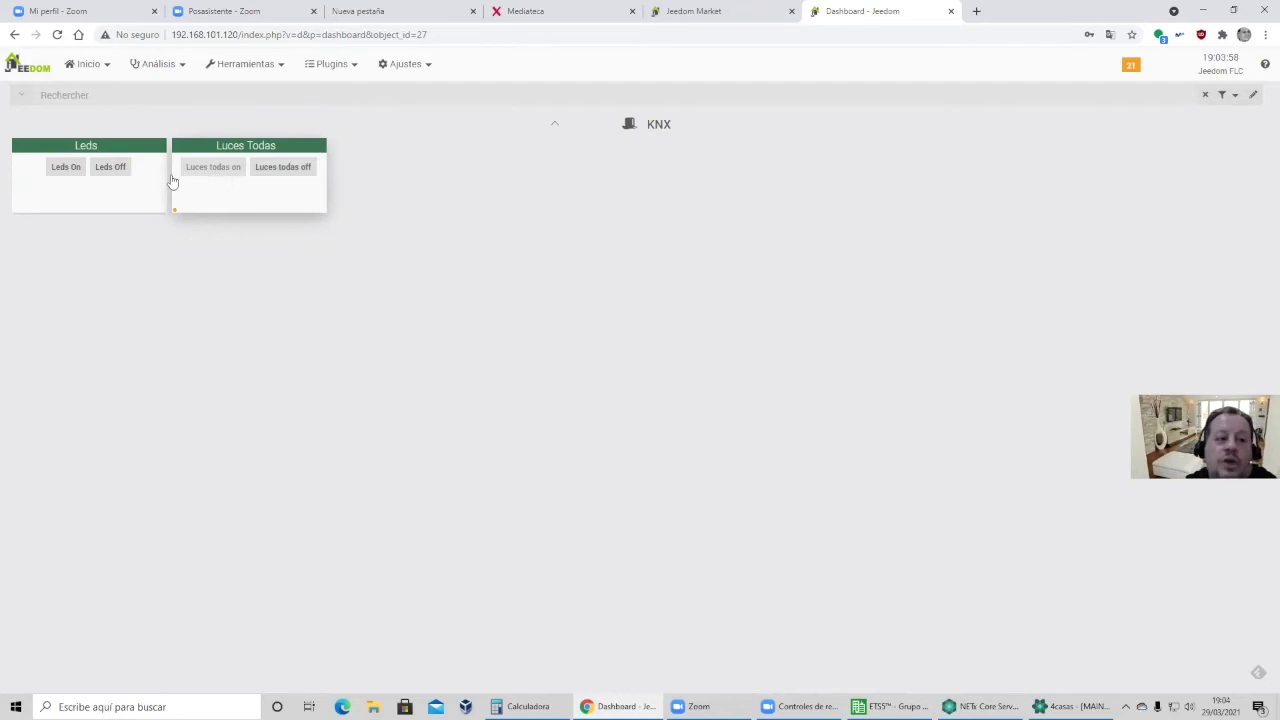
click(108, 172)
click(72, 172)
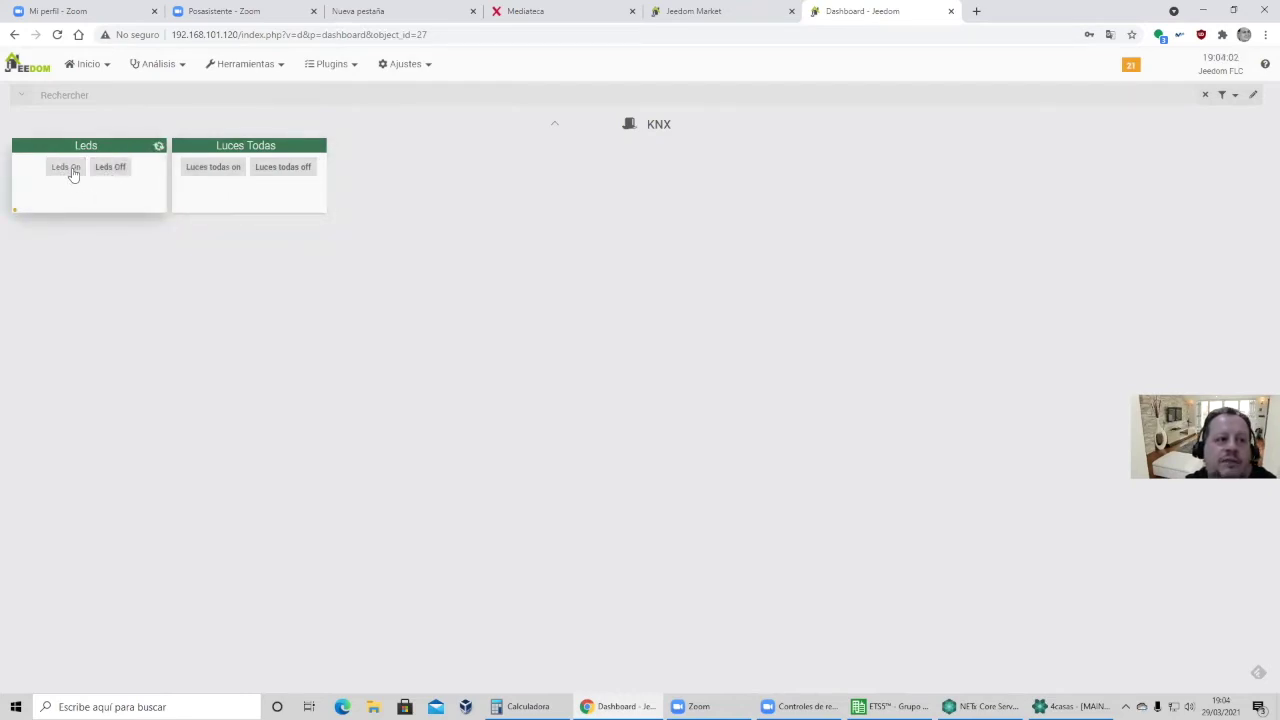
click(279, 172)
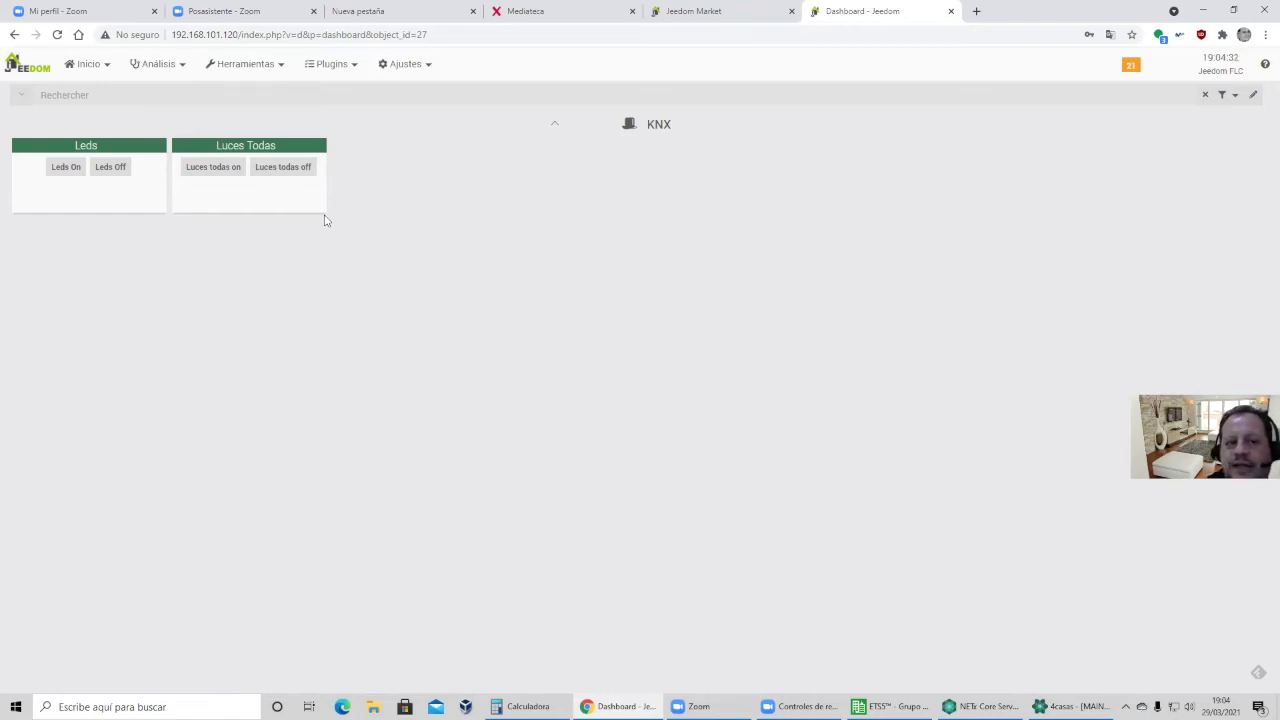
click(342, 66)
Open the openHAB server at 192.168.101.148:8080 in a new tab.
mouse_move(345, 143)
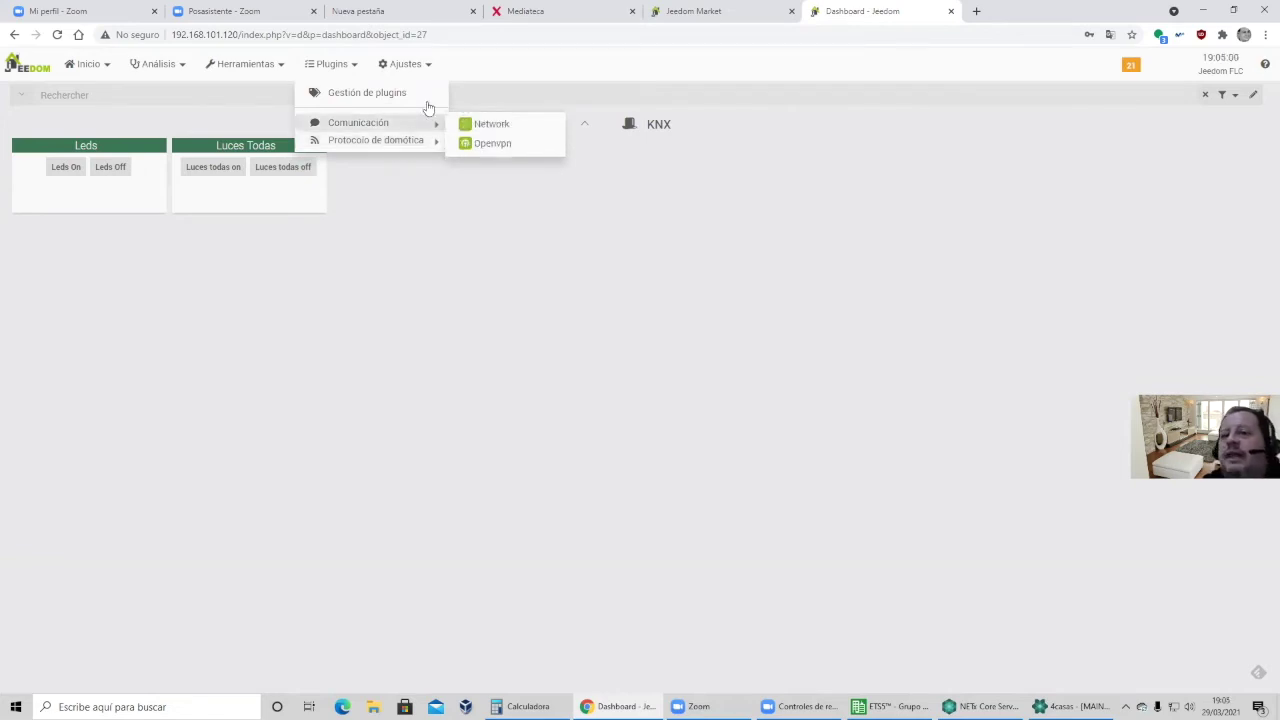
click(977, 11)
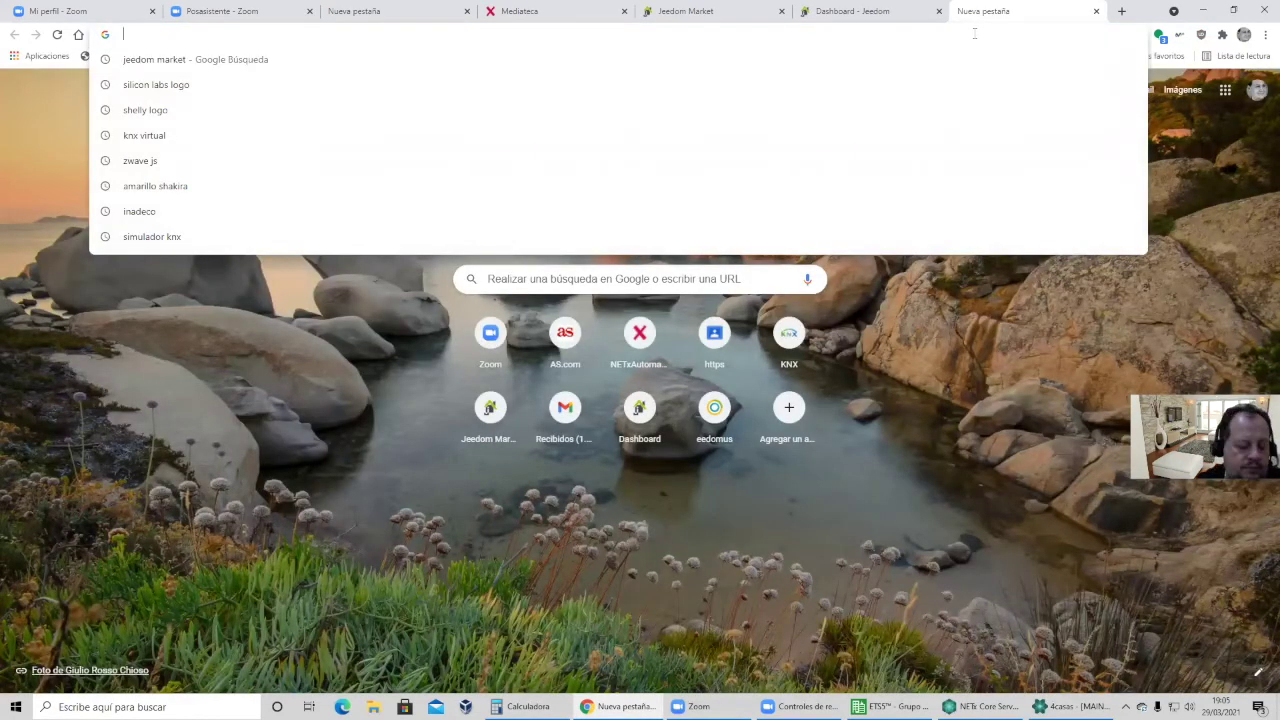
text(192.168.1.1)
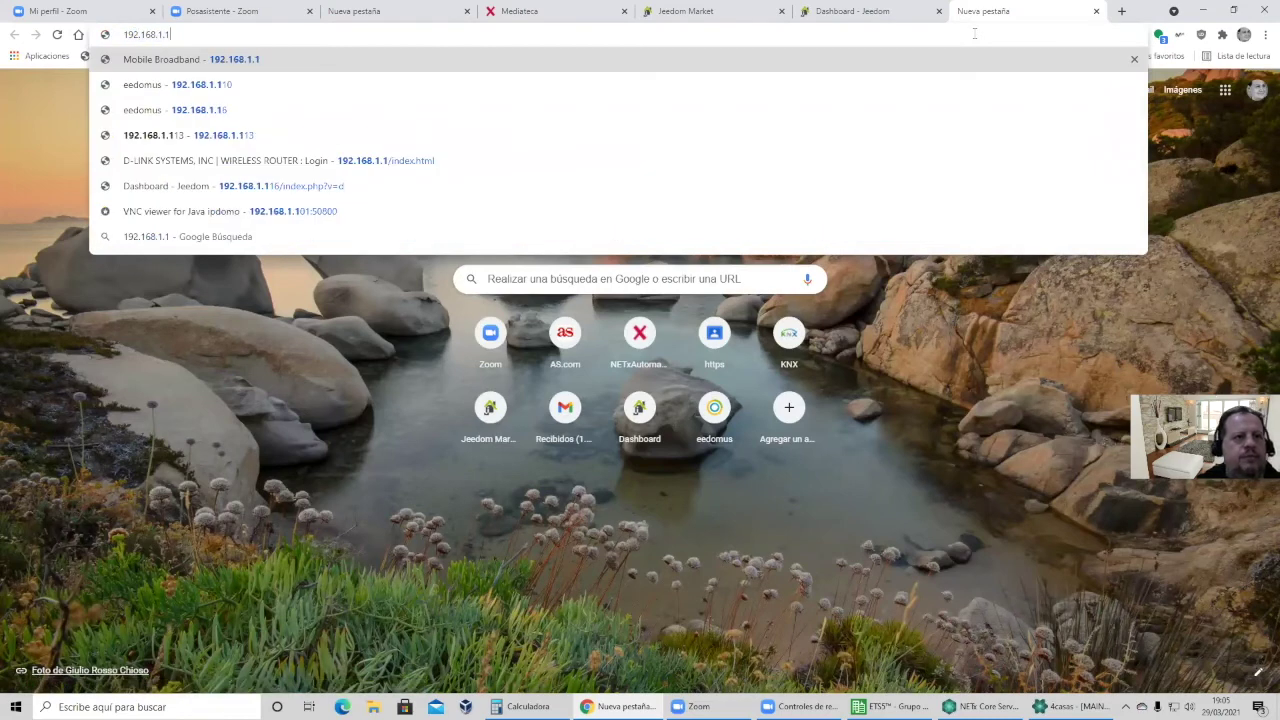
key(BackSpace)
key(BackSpace)
text(01)
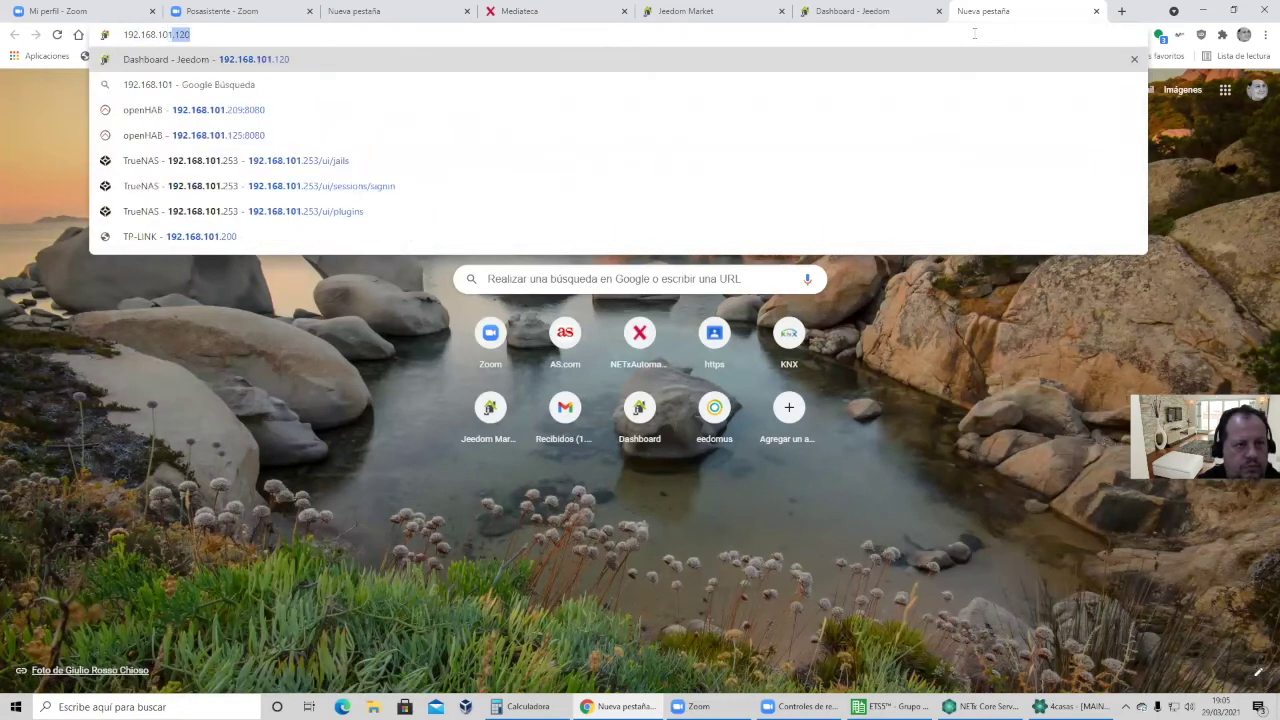
text(.)
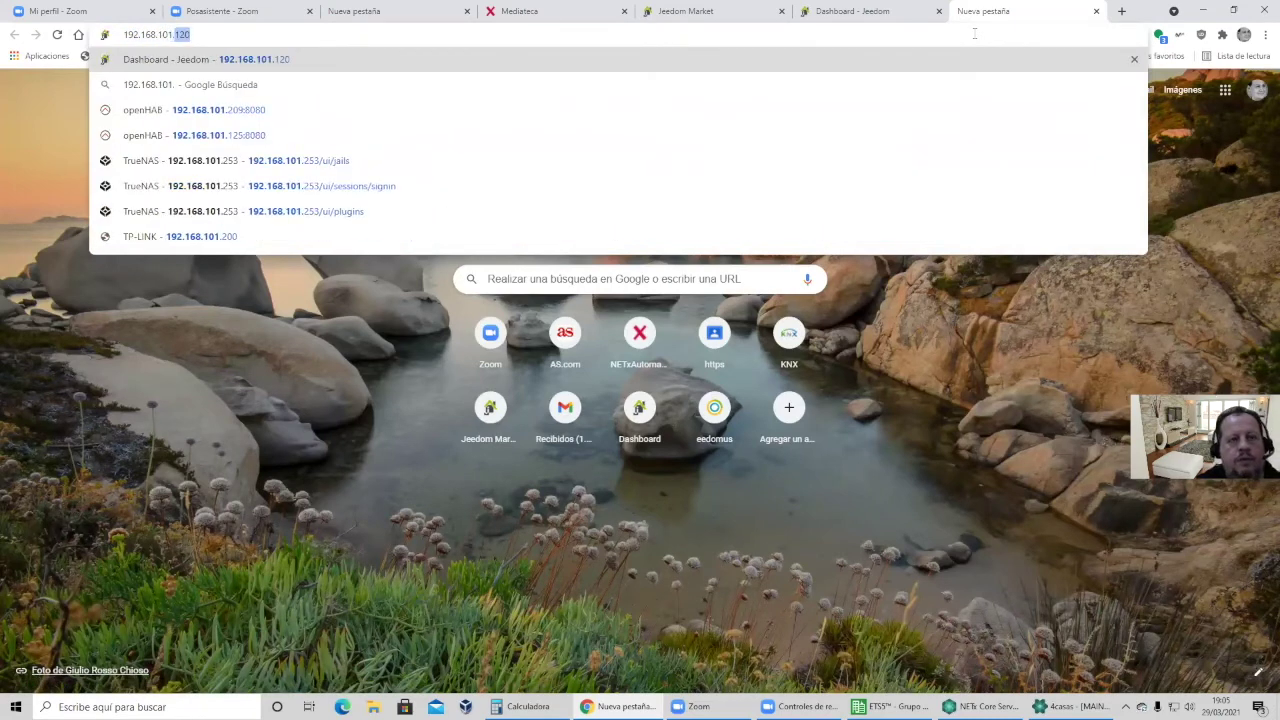
text(148)
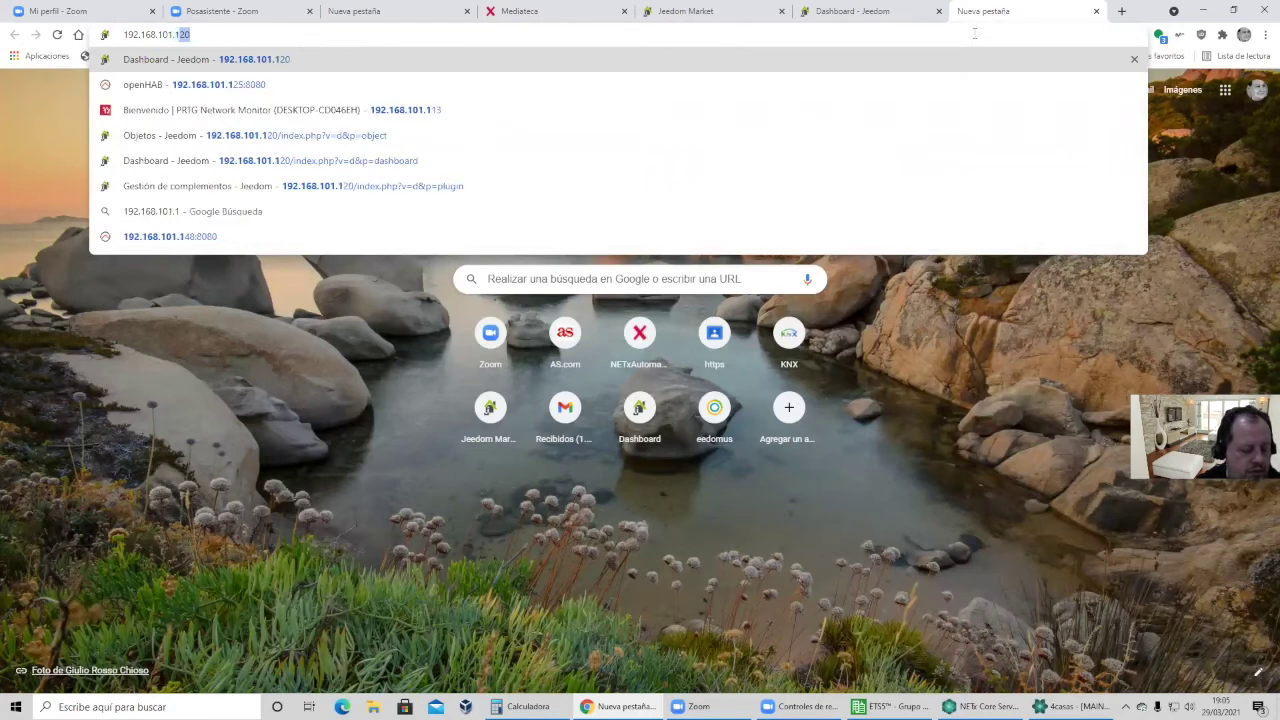
key(Return)
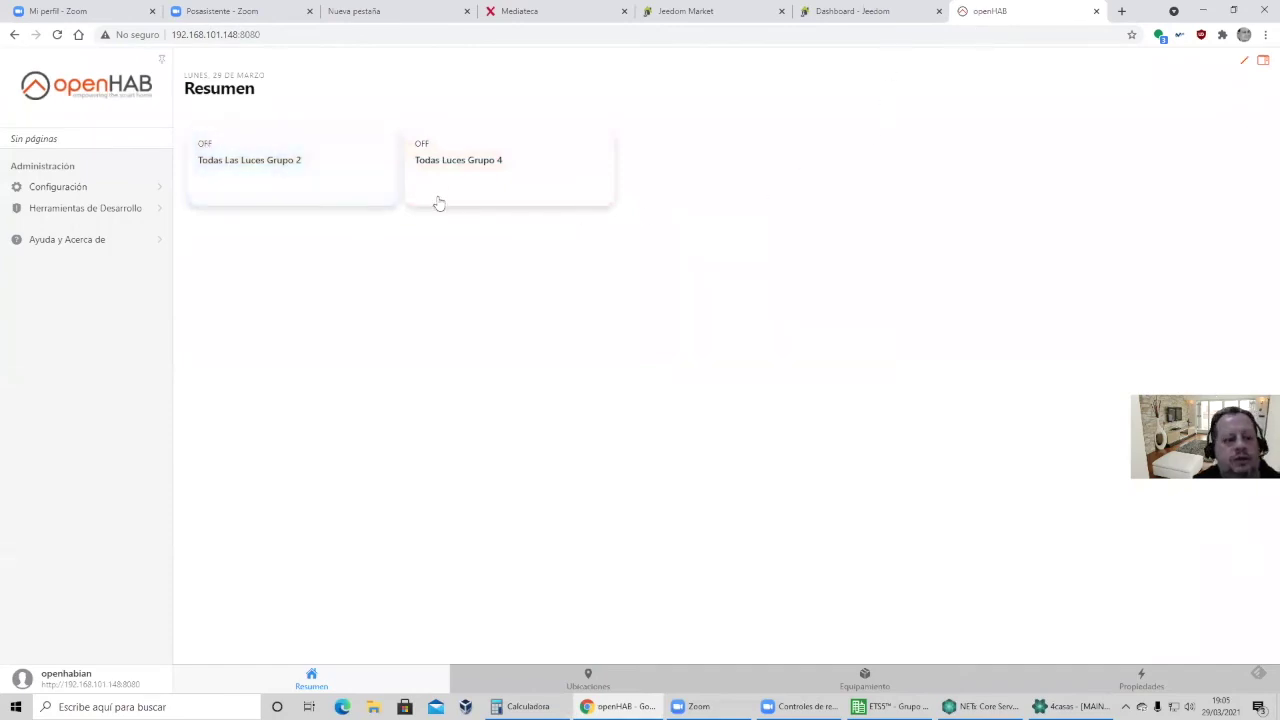
Search Google for 'openhab bindings' in a new Chrome tab.
click(1121, 11)
text(open)
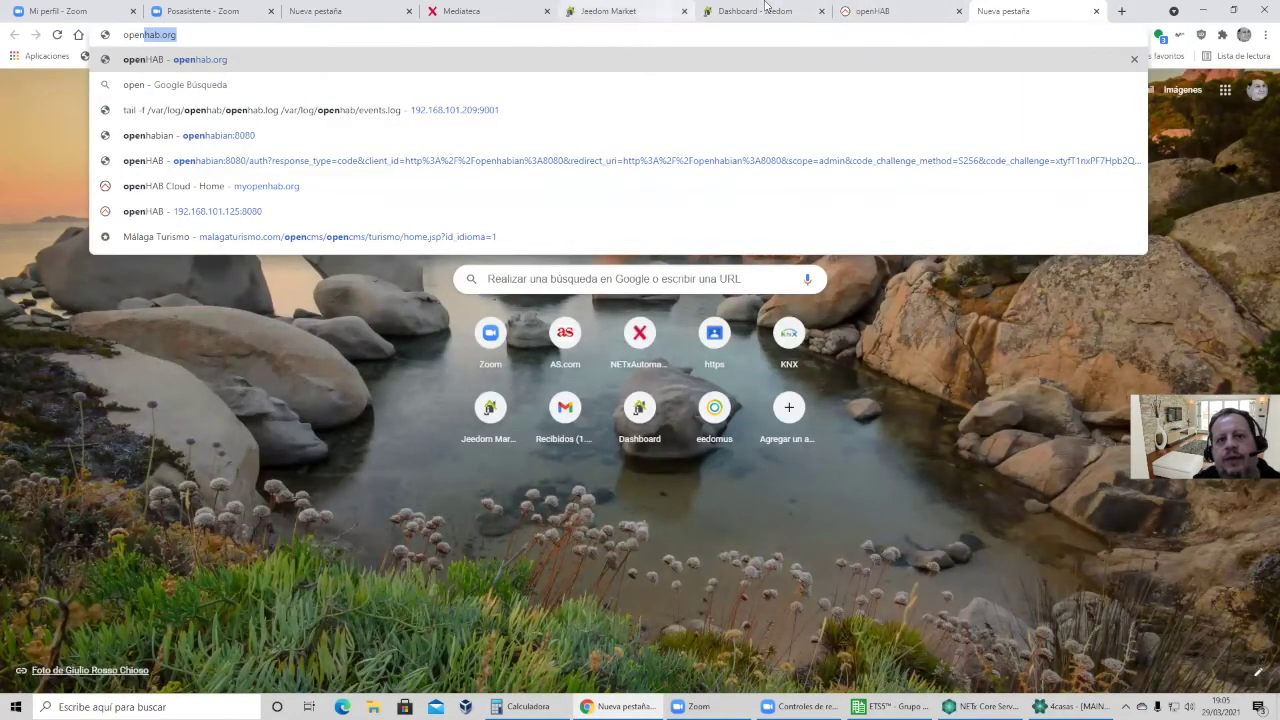
text(hab bindings)
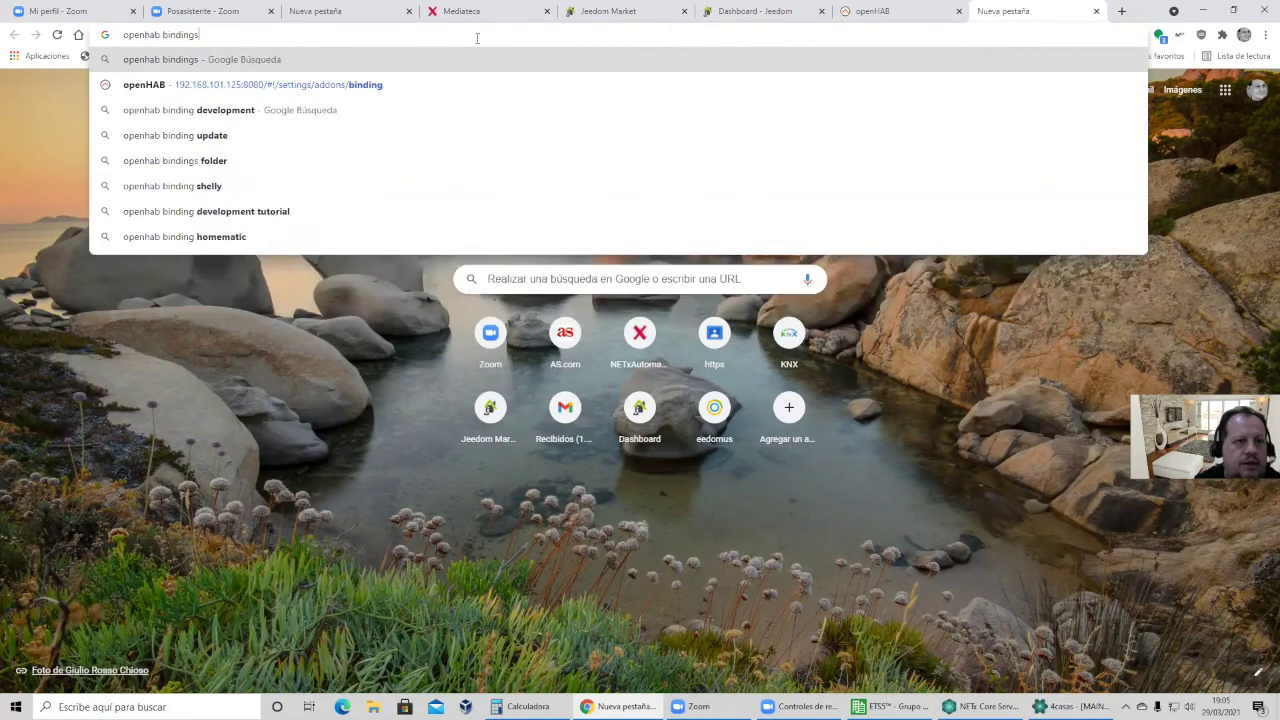
key(Return)
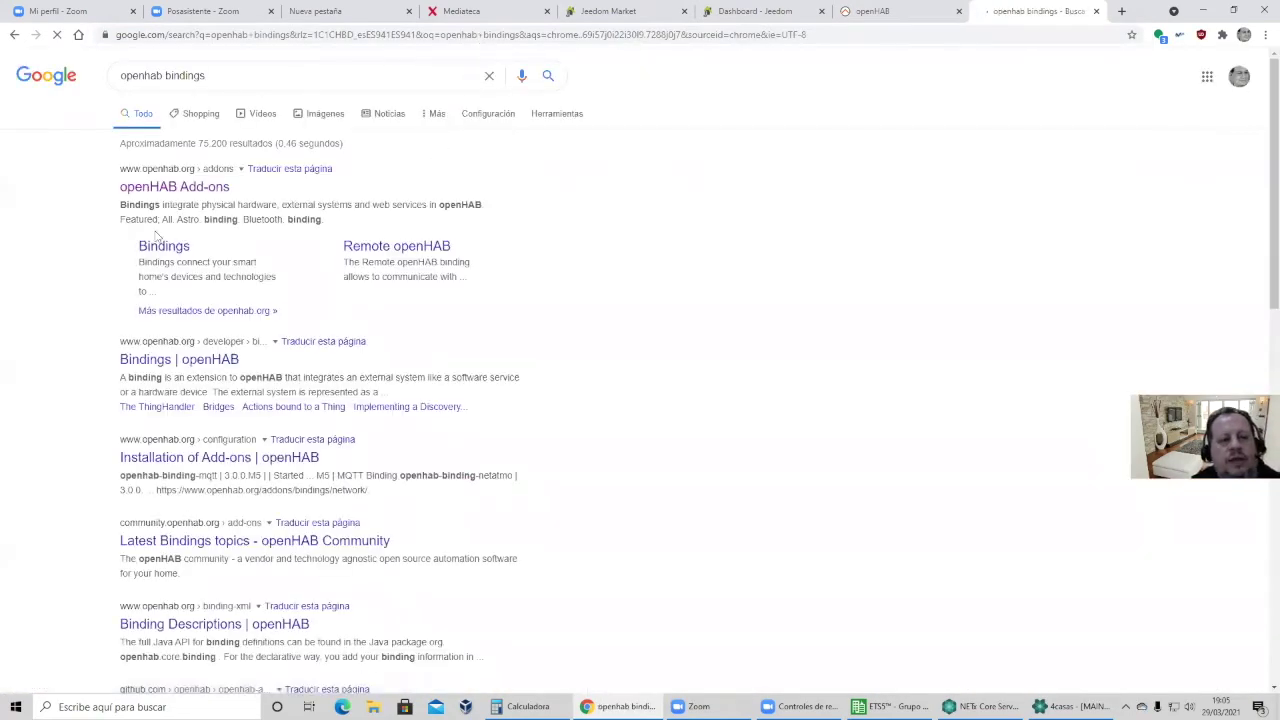
Browse the bindings on the openHAB Add-ons page, then return to the openHAB dashboard tab.
click(175, 187)
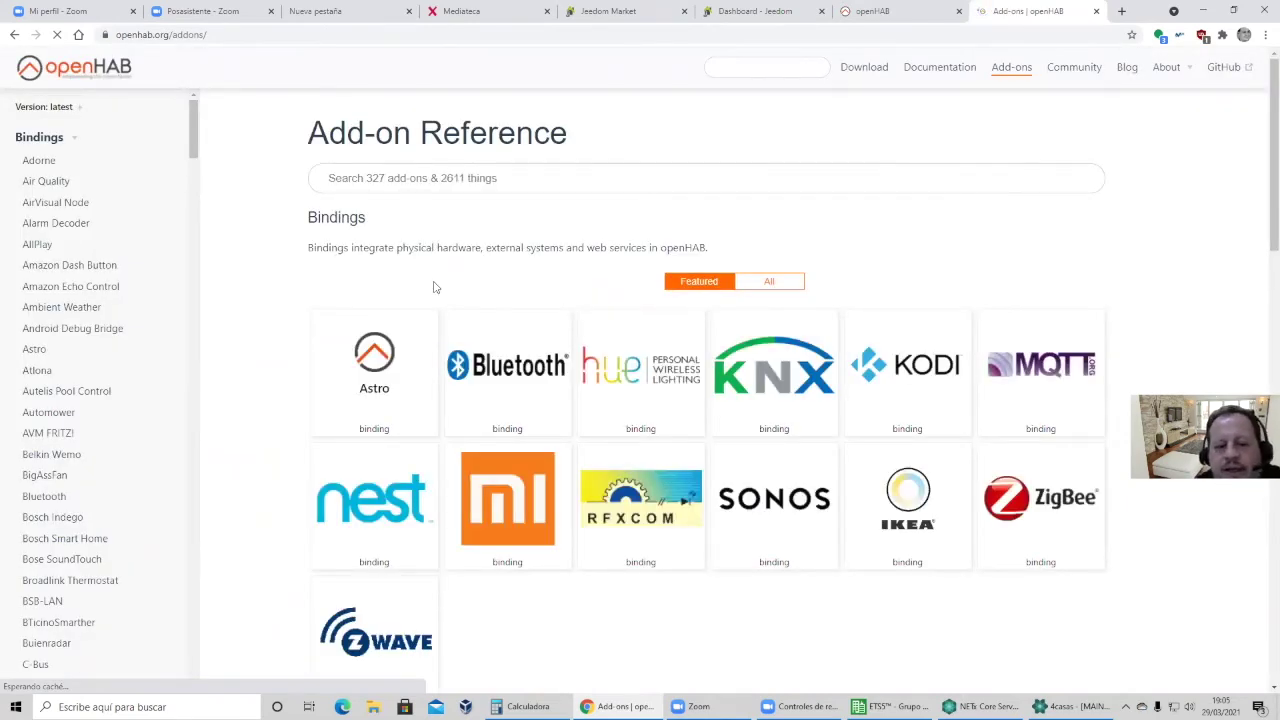
scroll(434, 288, down, 1)
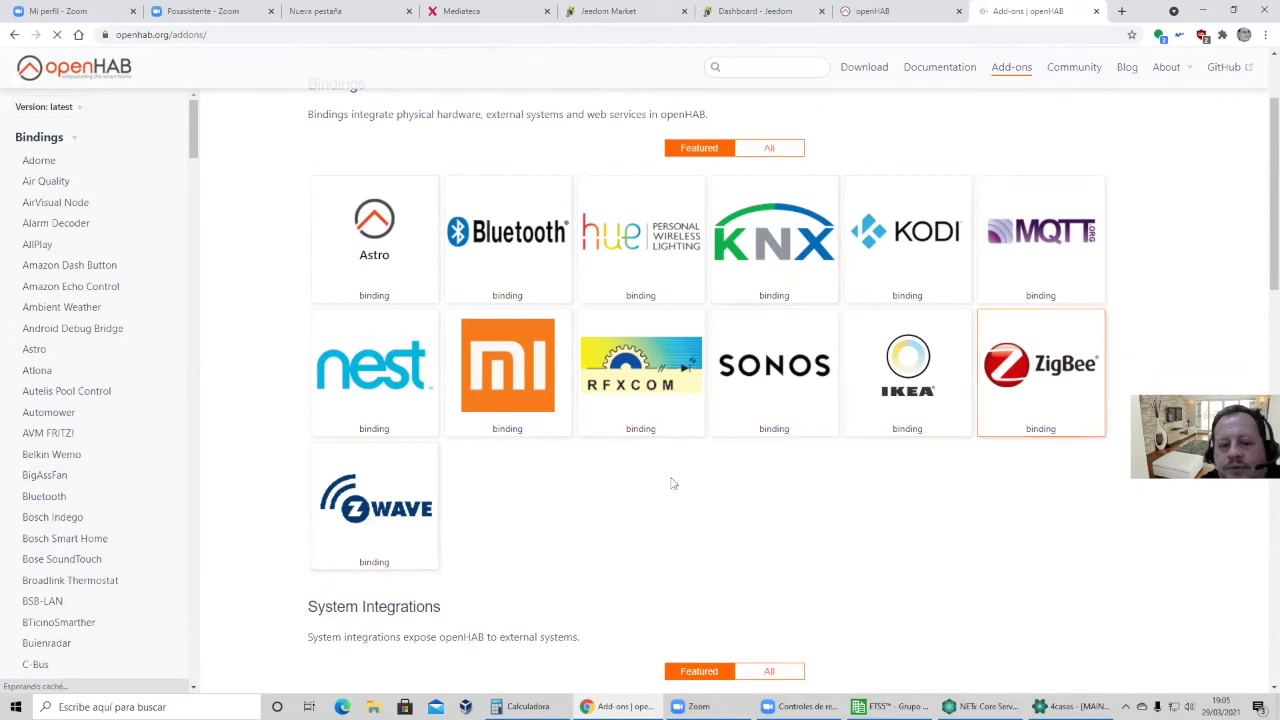
scroll(670, 484, down, 1)
scroll(670, 484, up, 1)
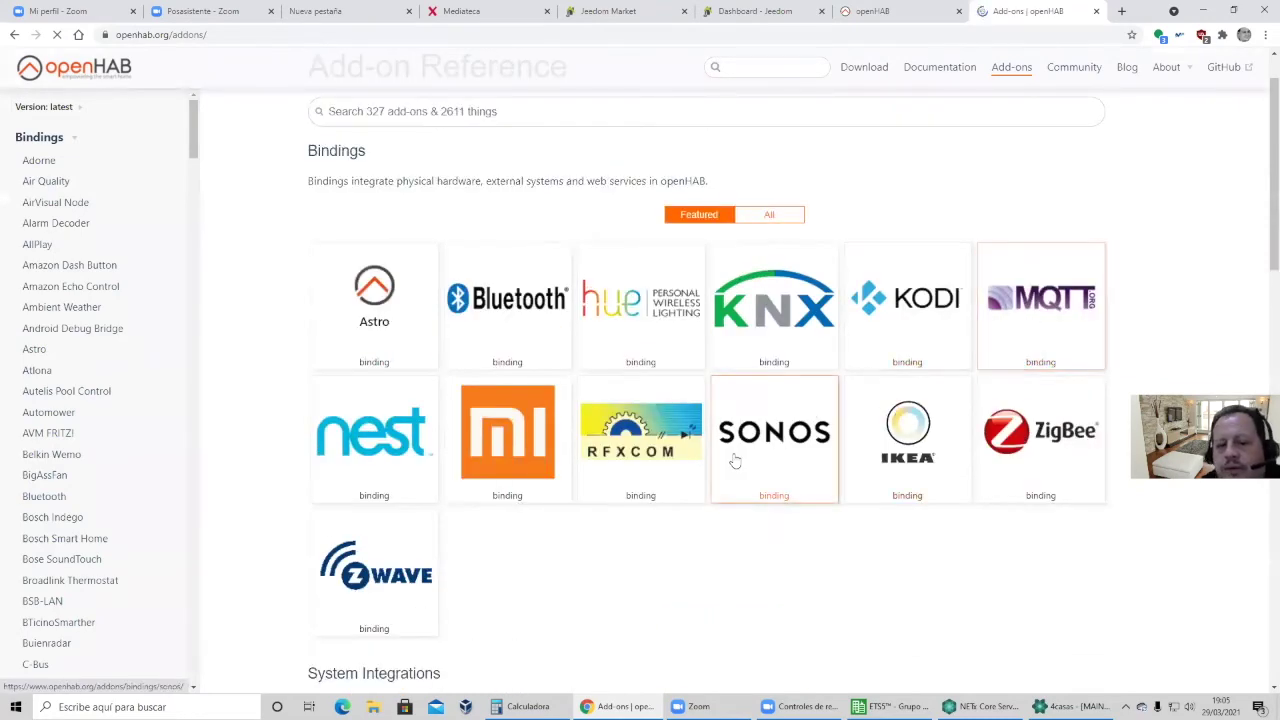
scroll(740, 465, down, 2)
scroll(734, 459, down, 5)
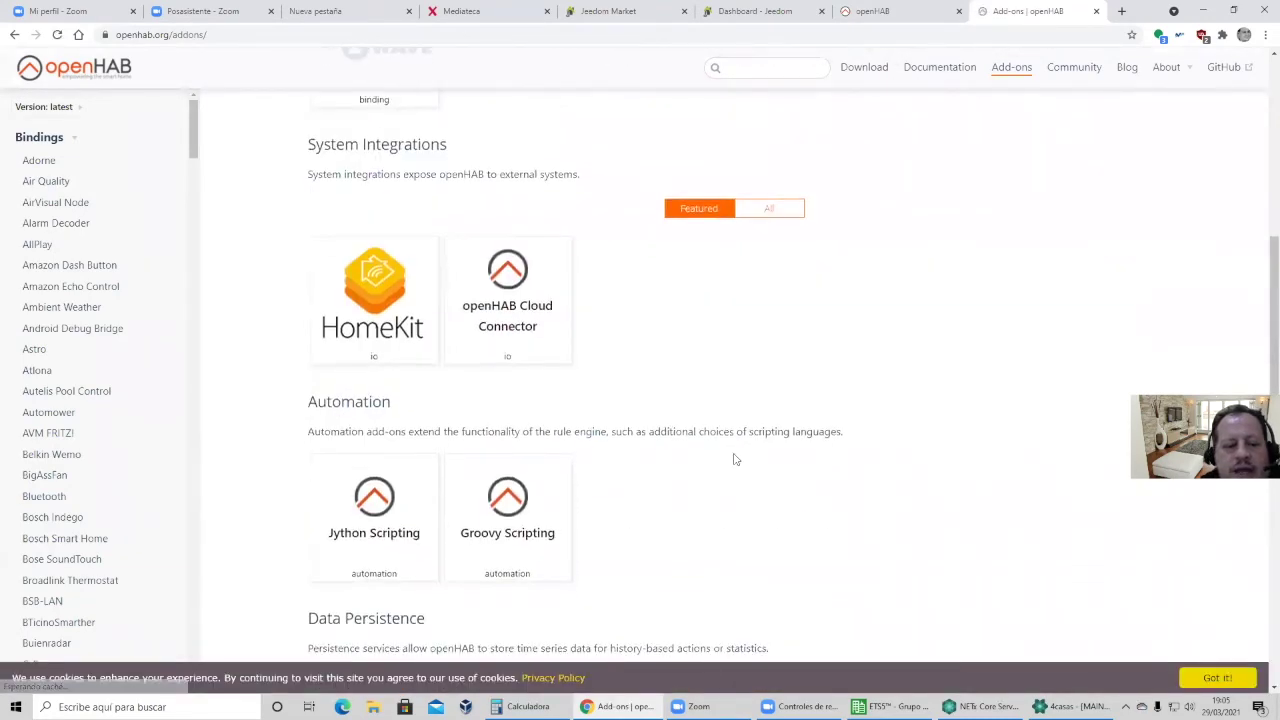
scroll(734, 459, up, 2)
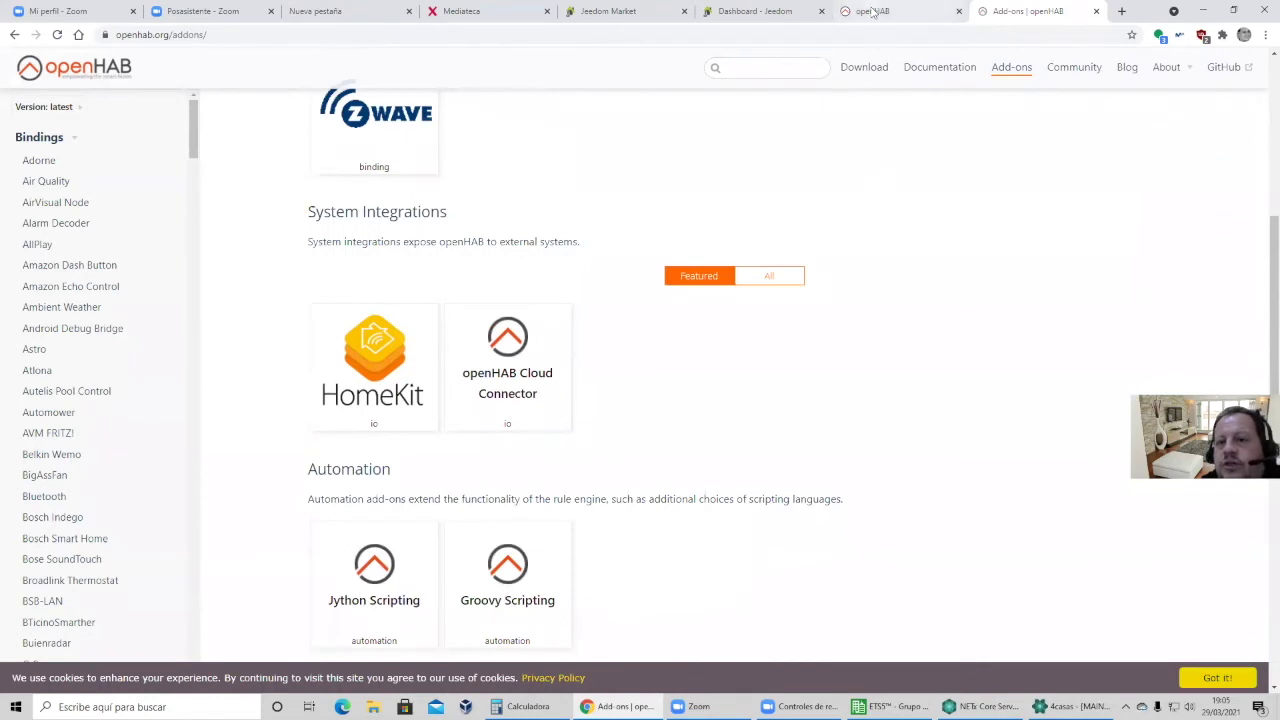
click(873, 12)
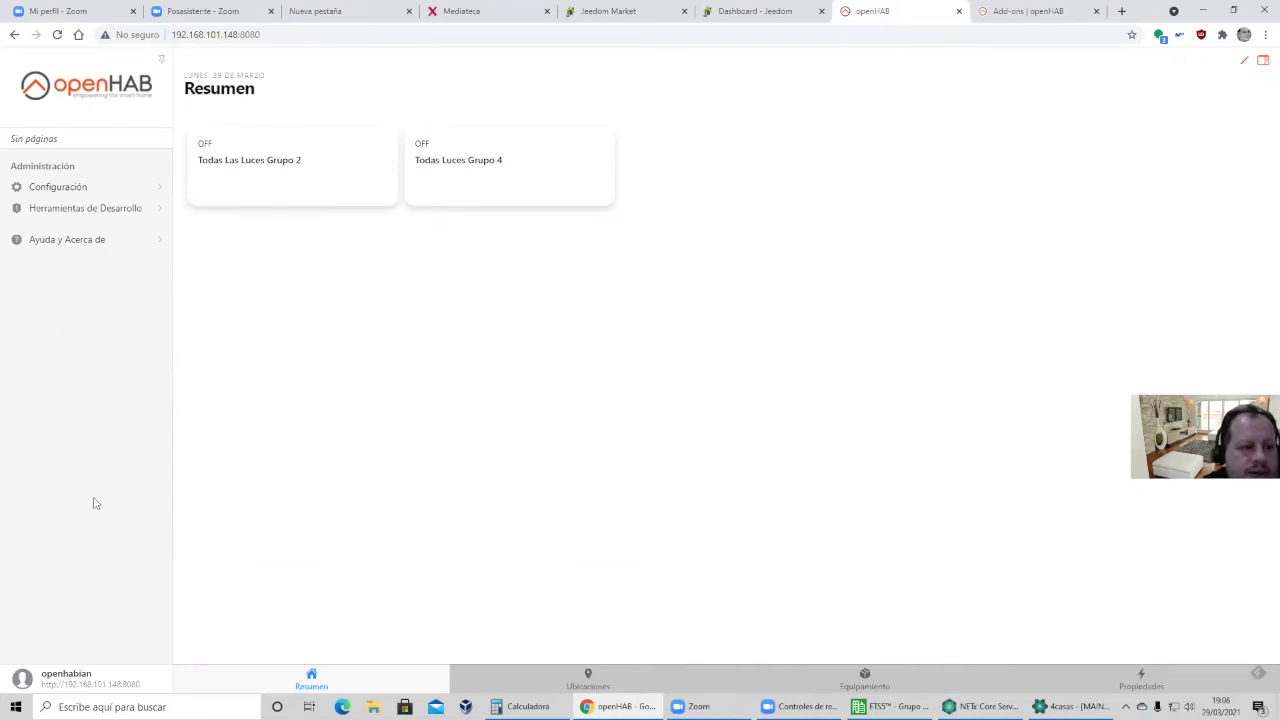
From openHAB settings, check the installed bindings and browse the bindings available to add.
click(45, 190)
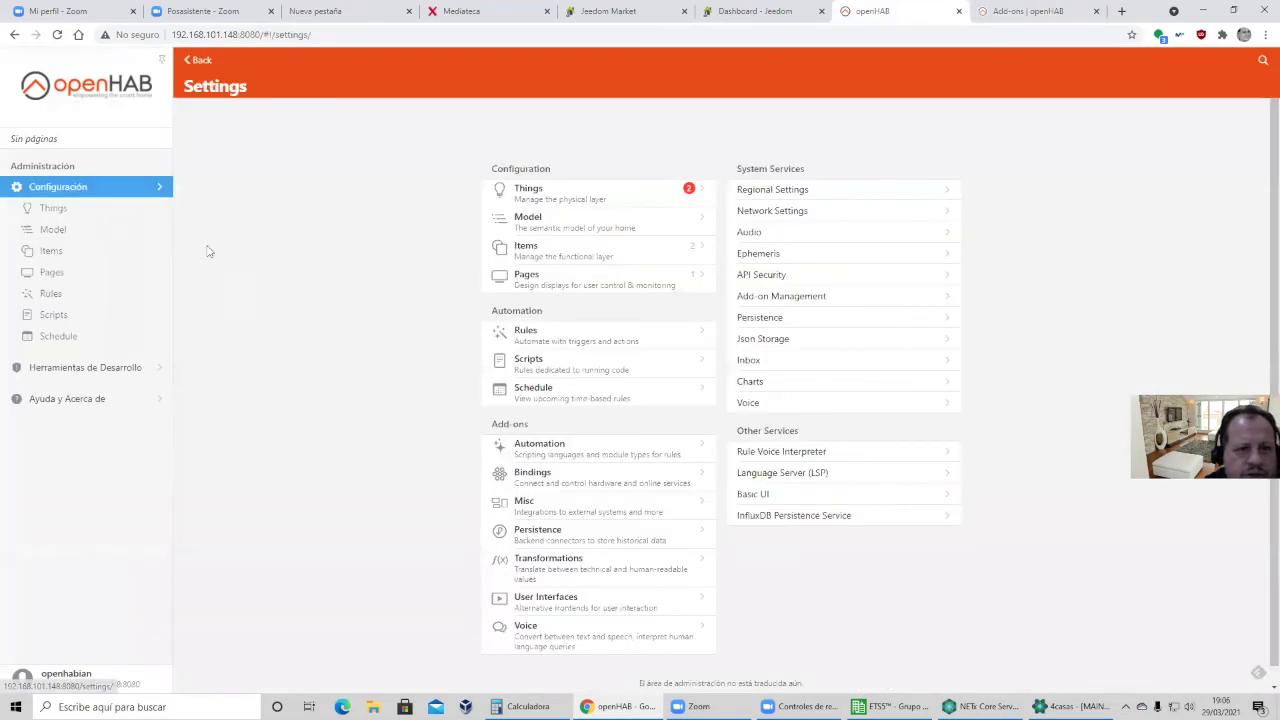
click(526, 478)
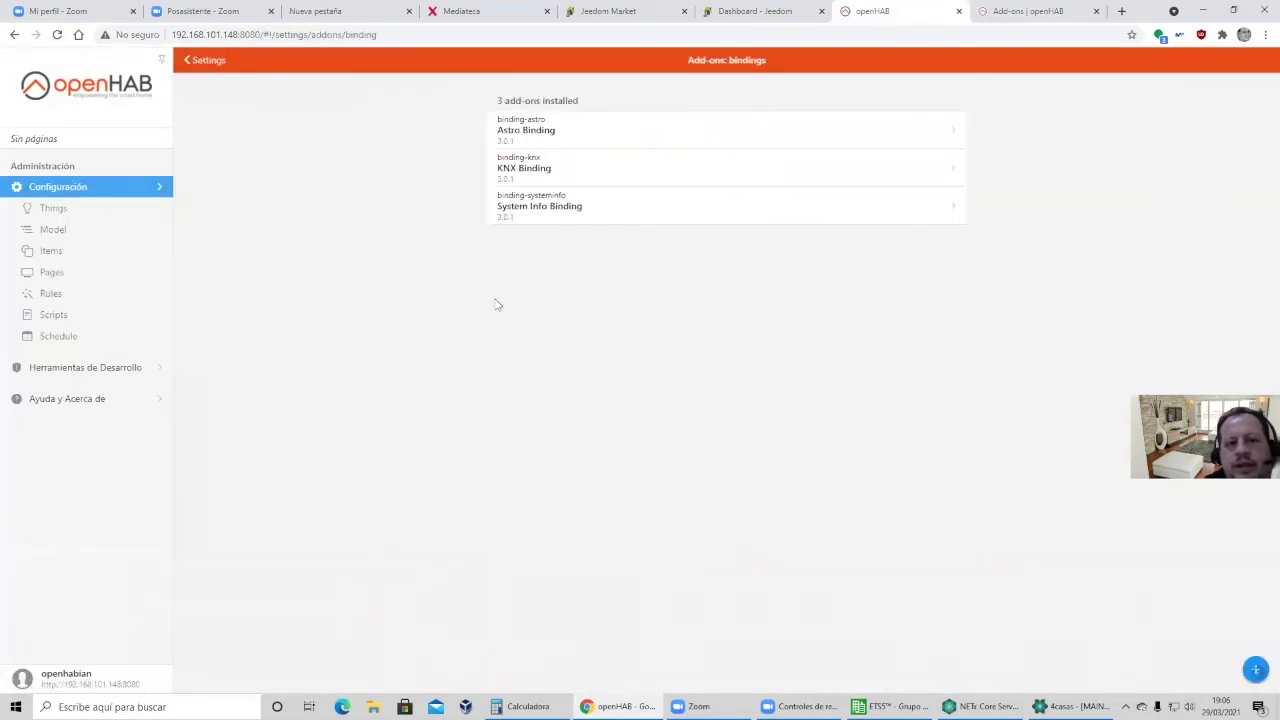
click(1256, 669)
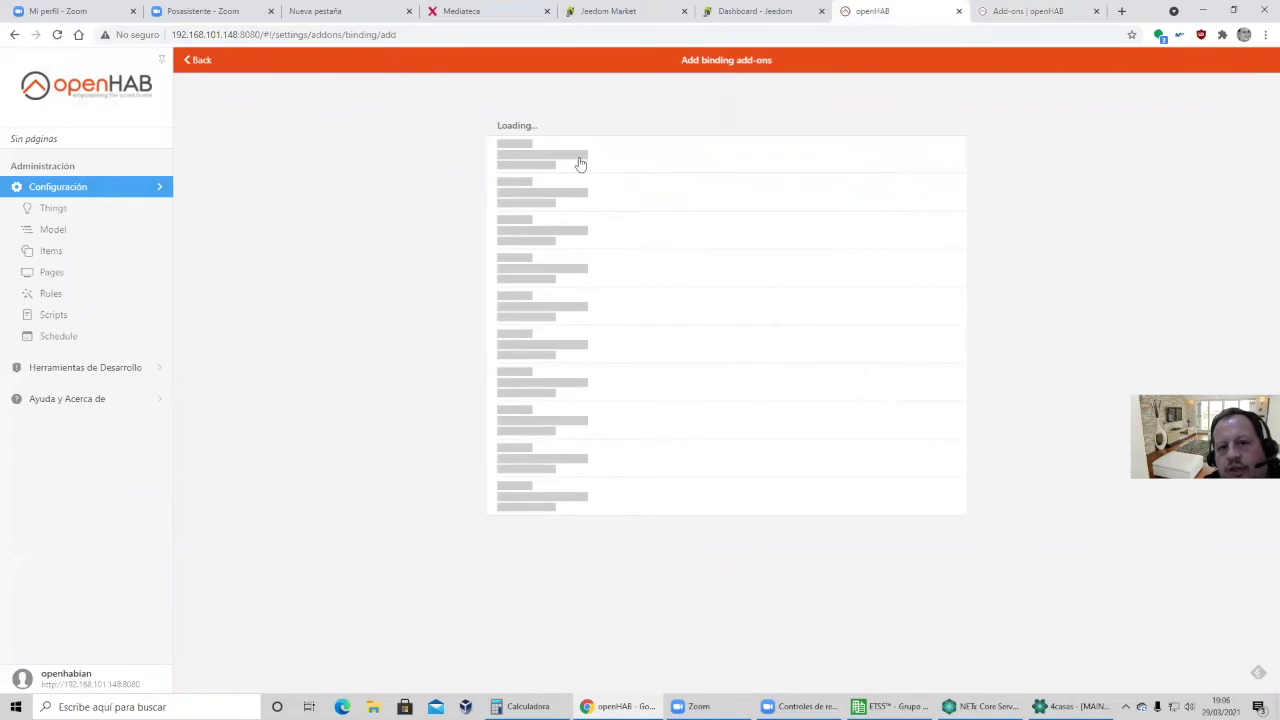
scroll(604, 327, down, 2)
scroll(604, 327, down, 20)
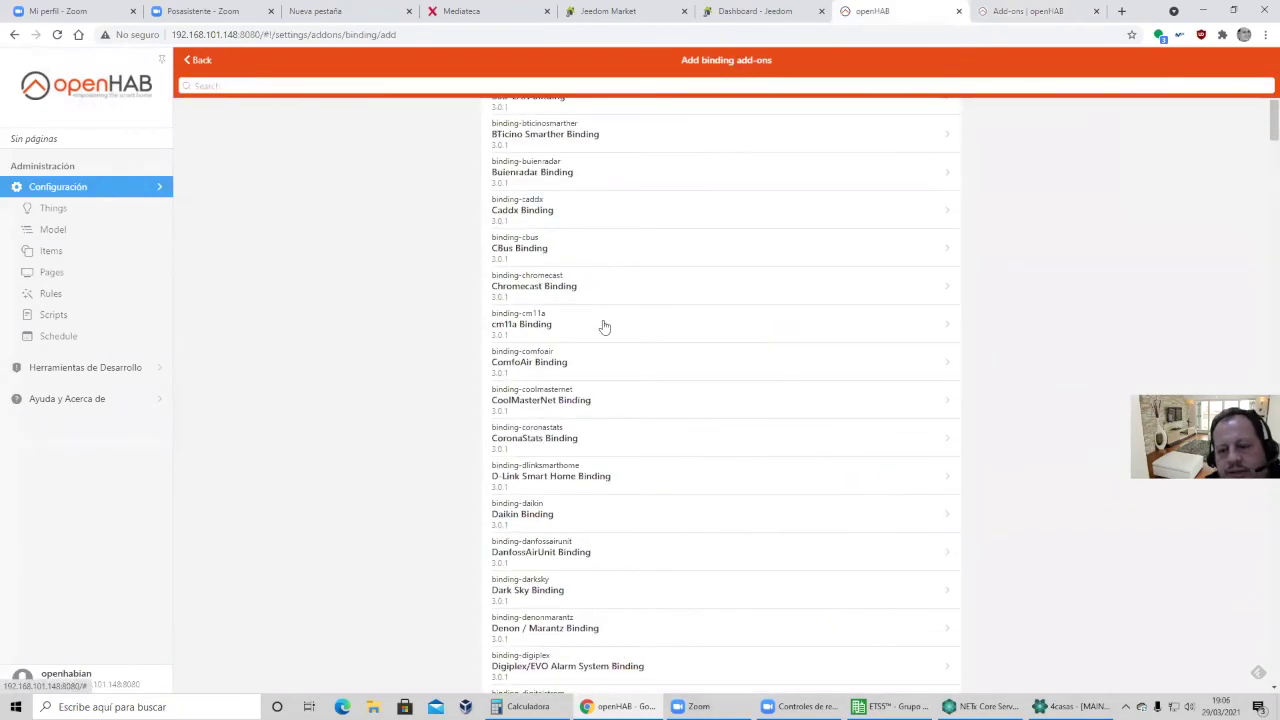
scroll(604, 327, down, 20)
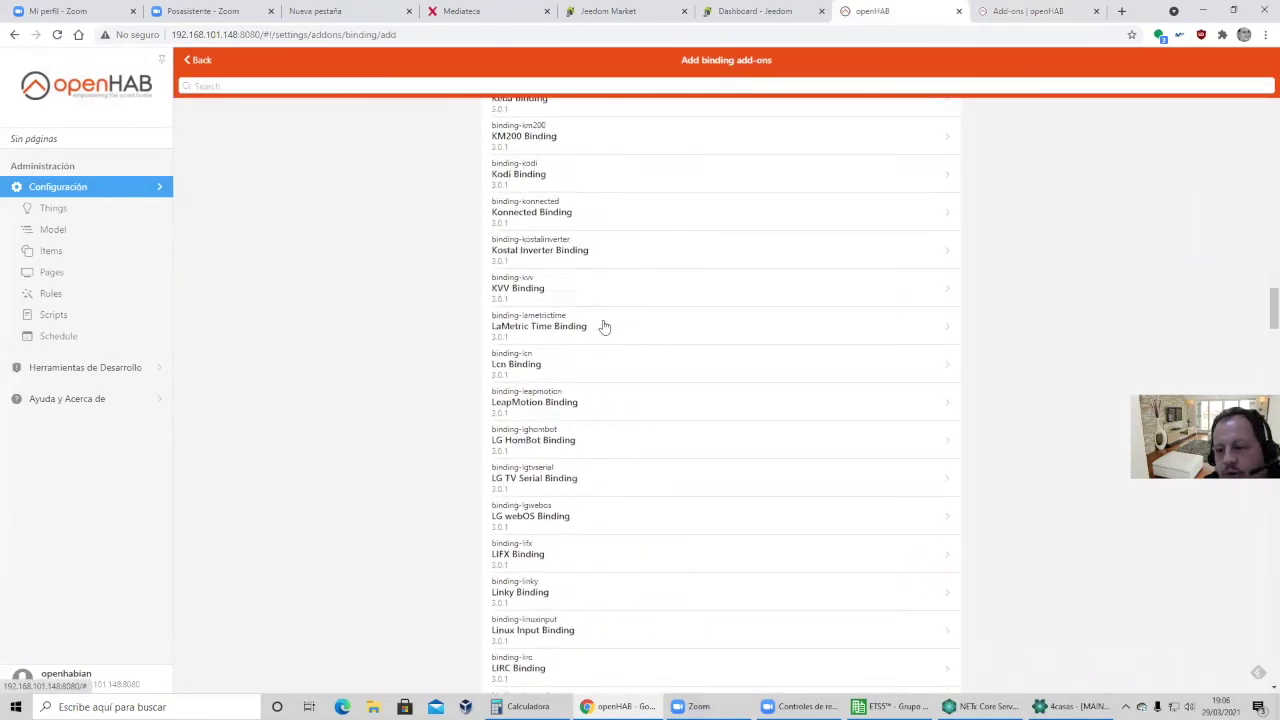
scroll(604, 327, down, 5)
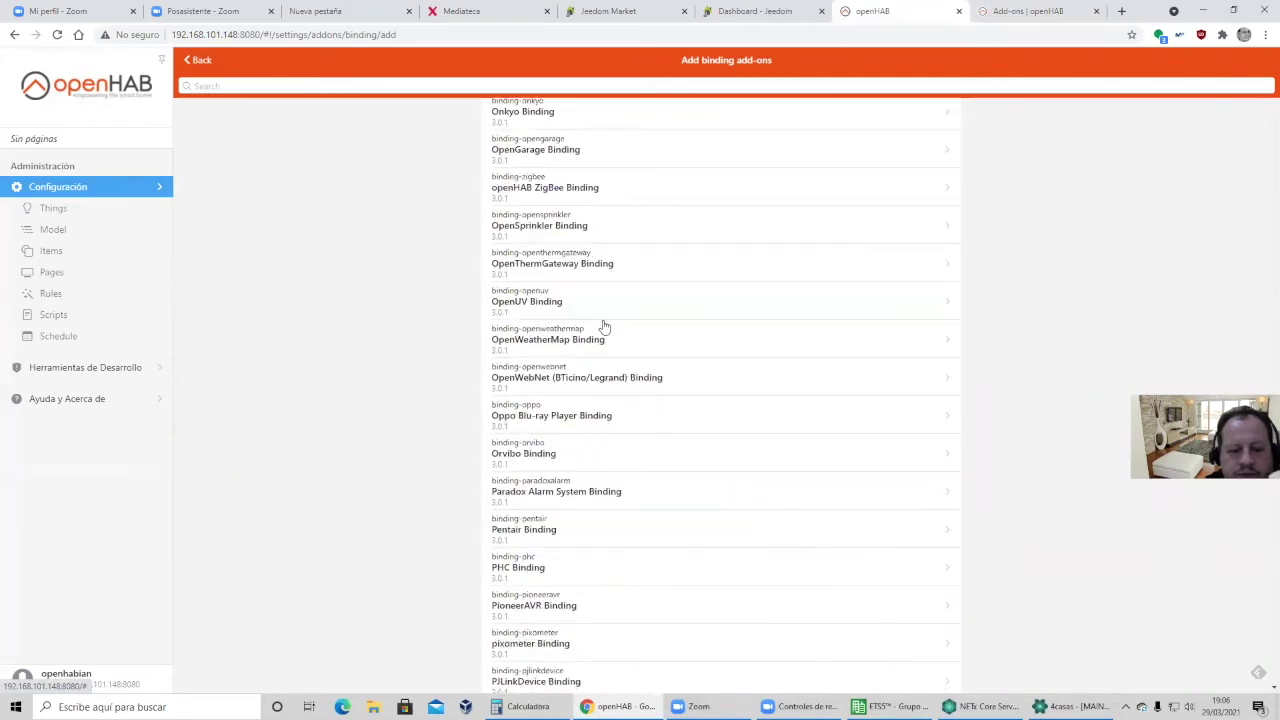
scroll(604, 327, up, 5)
scroll(604, 327, up, 15)
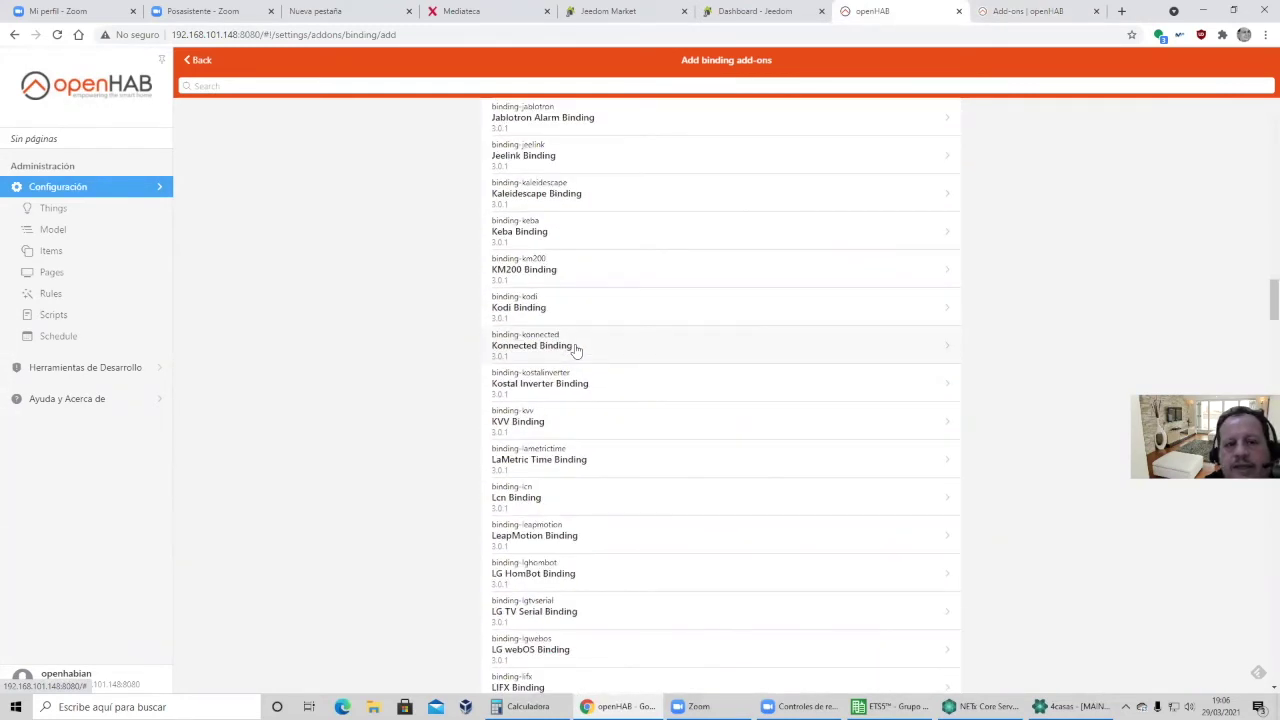
scroll(576, 350, down, 1)
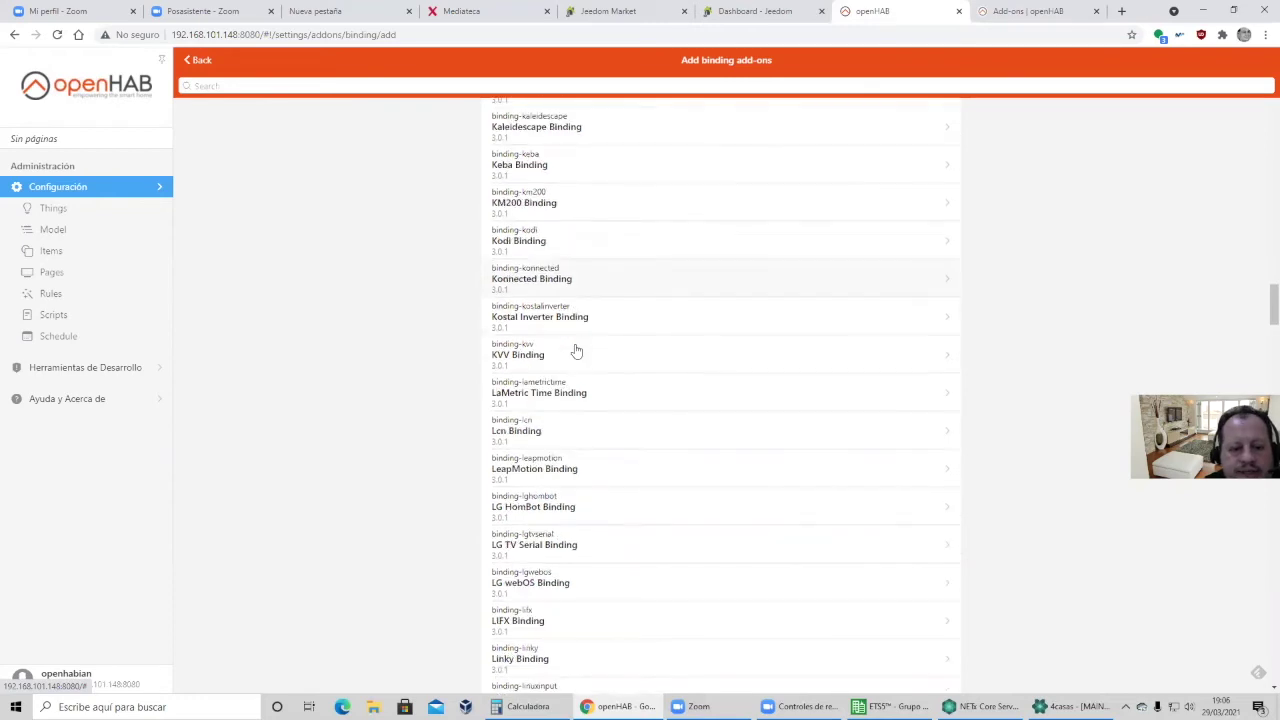
scroll(576, 350, up, 3)
scroll(576, 350, down, 6)
Review the installed KNX Binding's details, then show the Things list of six online KNX things.
click(200, 60)
click(517, 170)
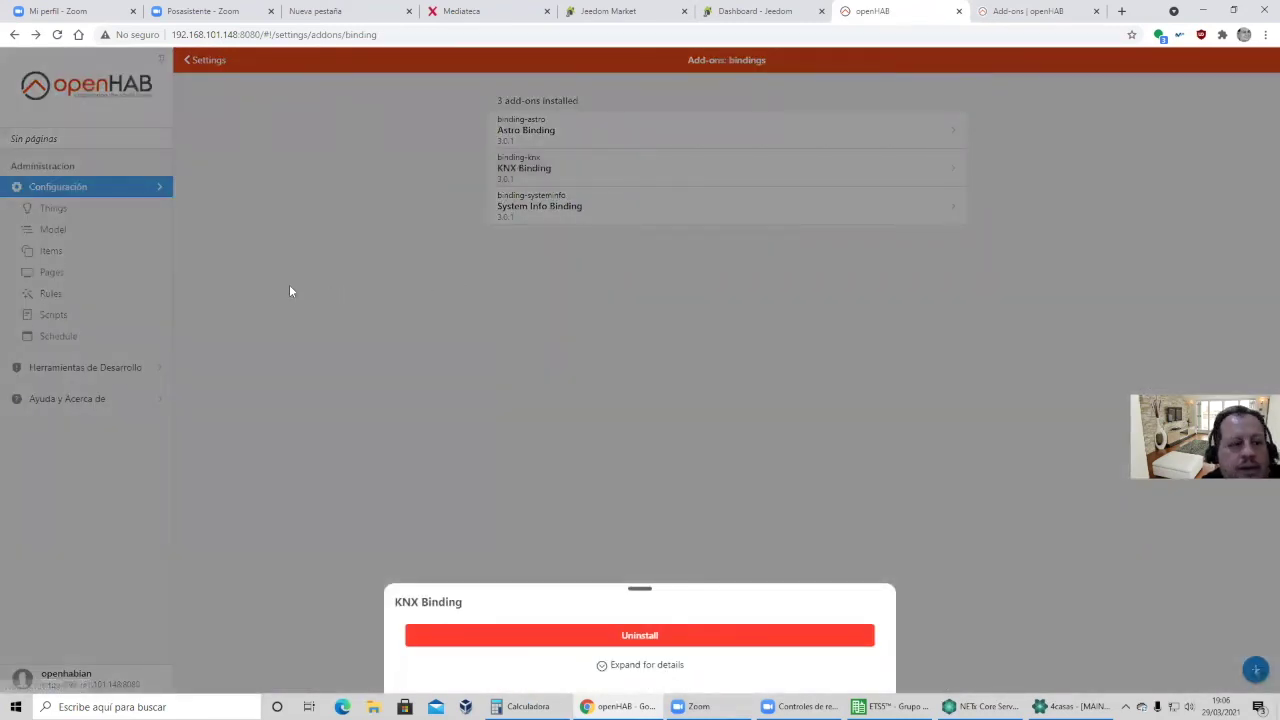
click(57, 206)
click(50, 208)
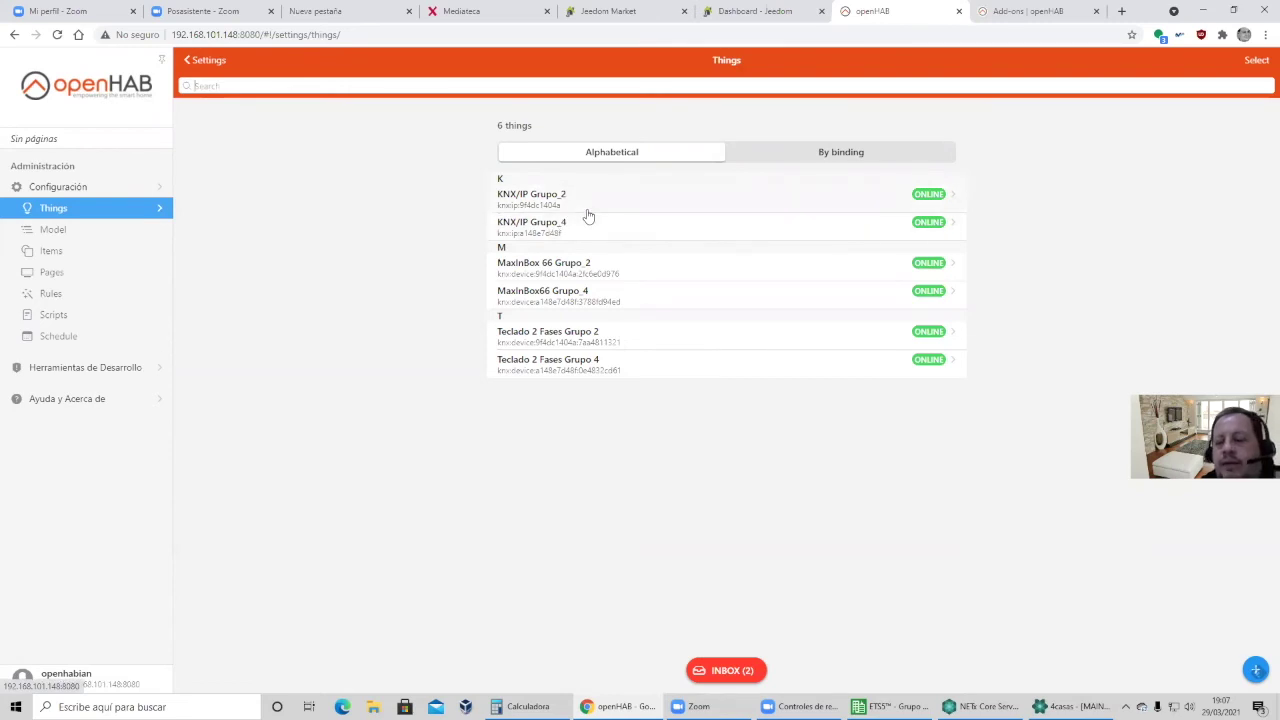
click(560, 201)
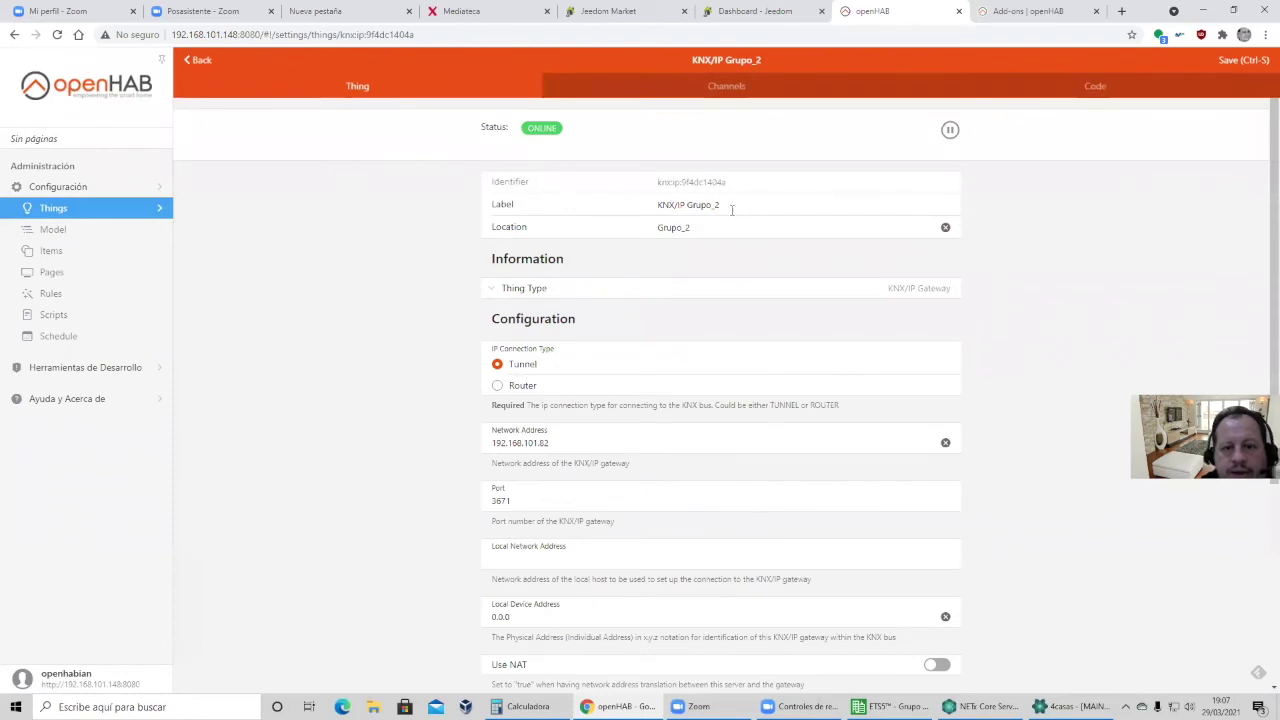
scroll(634, 306, down, 1)
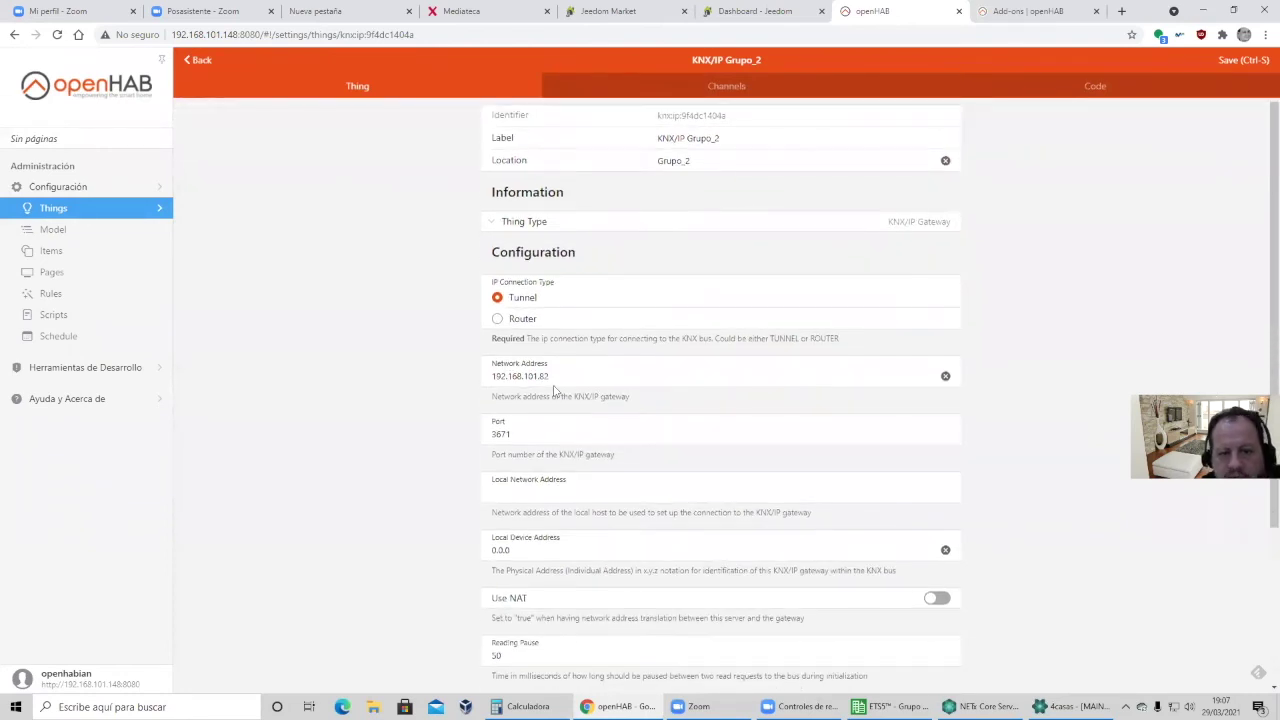
double_click(547, 376)
key(Tab)
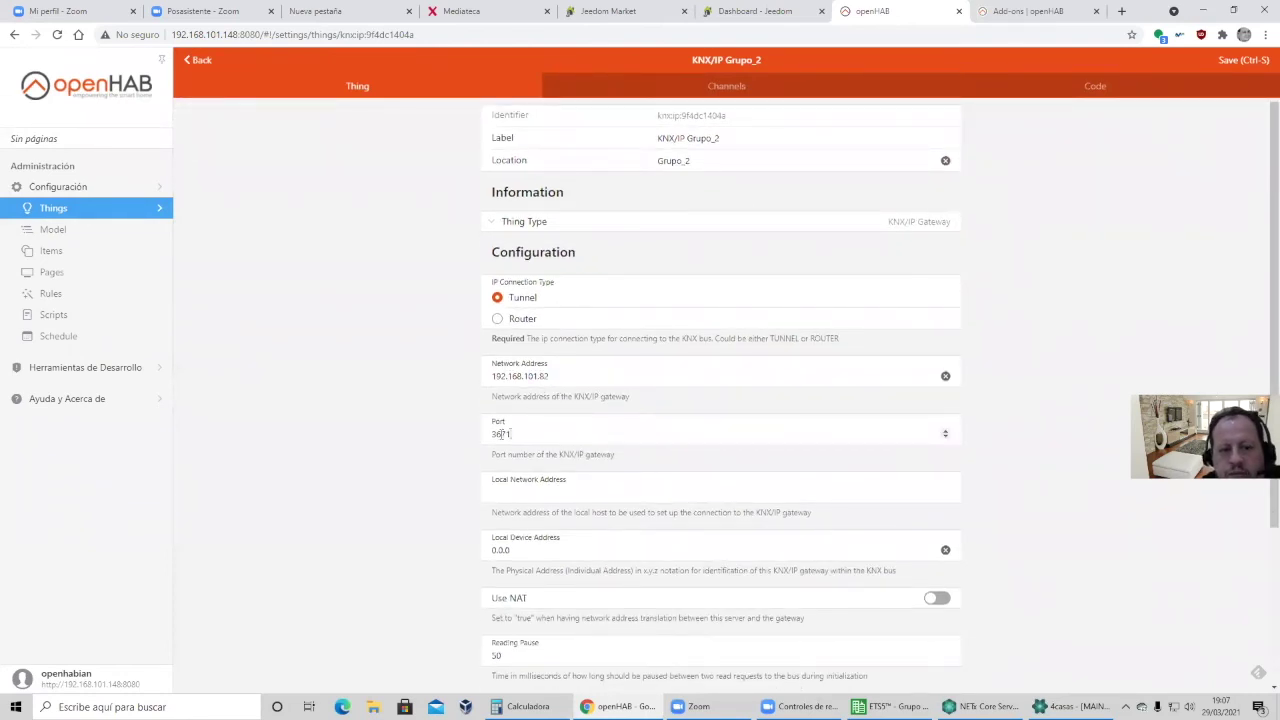
scroll(436, 434, down, 3)
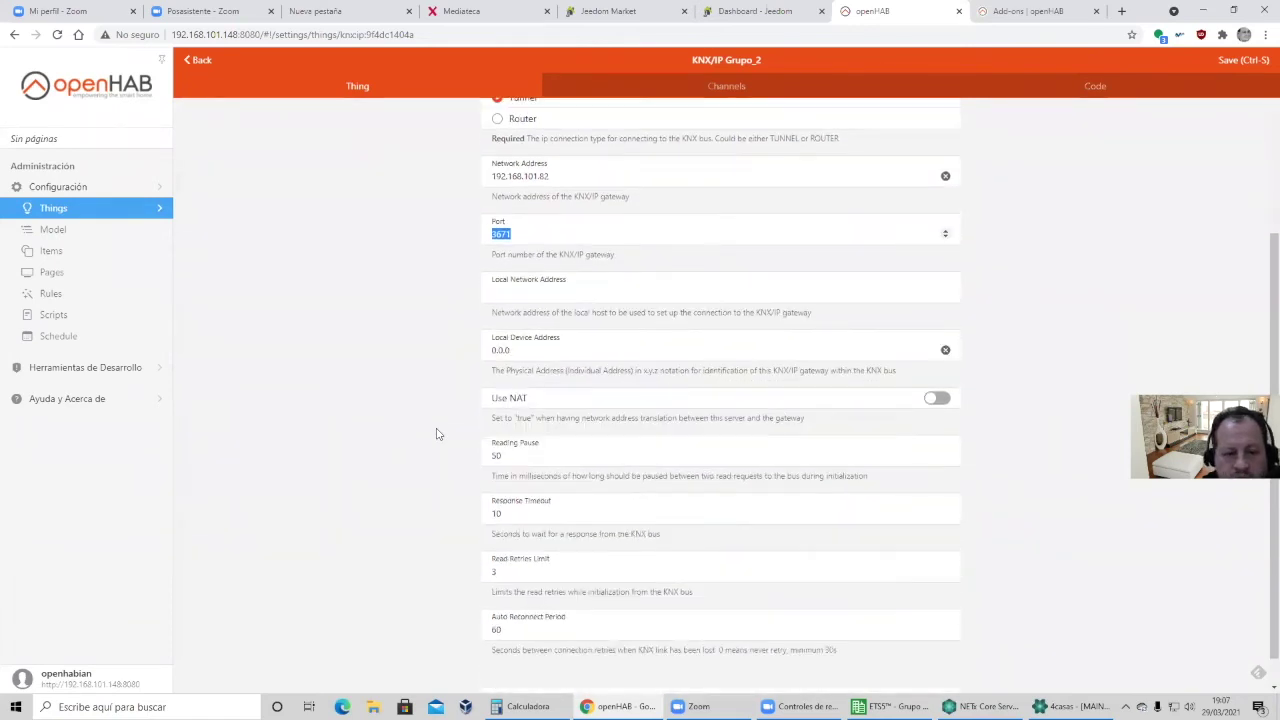
scroll(436, 434, down, 1)
scroll(436, 434, up, 4)
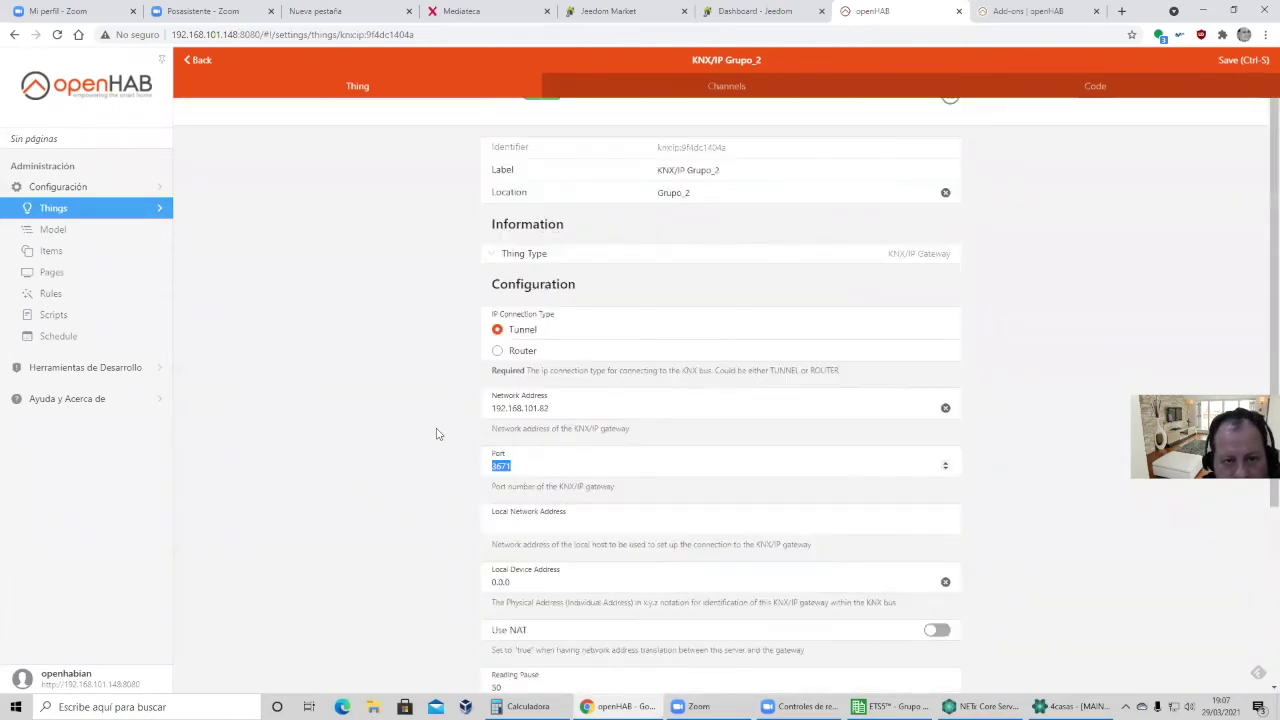
click(488, 257)
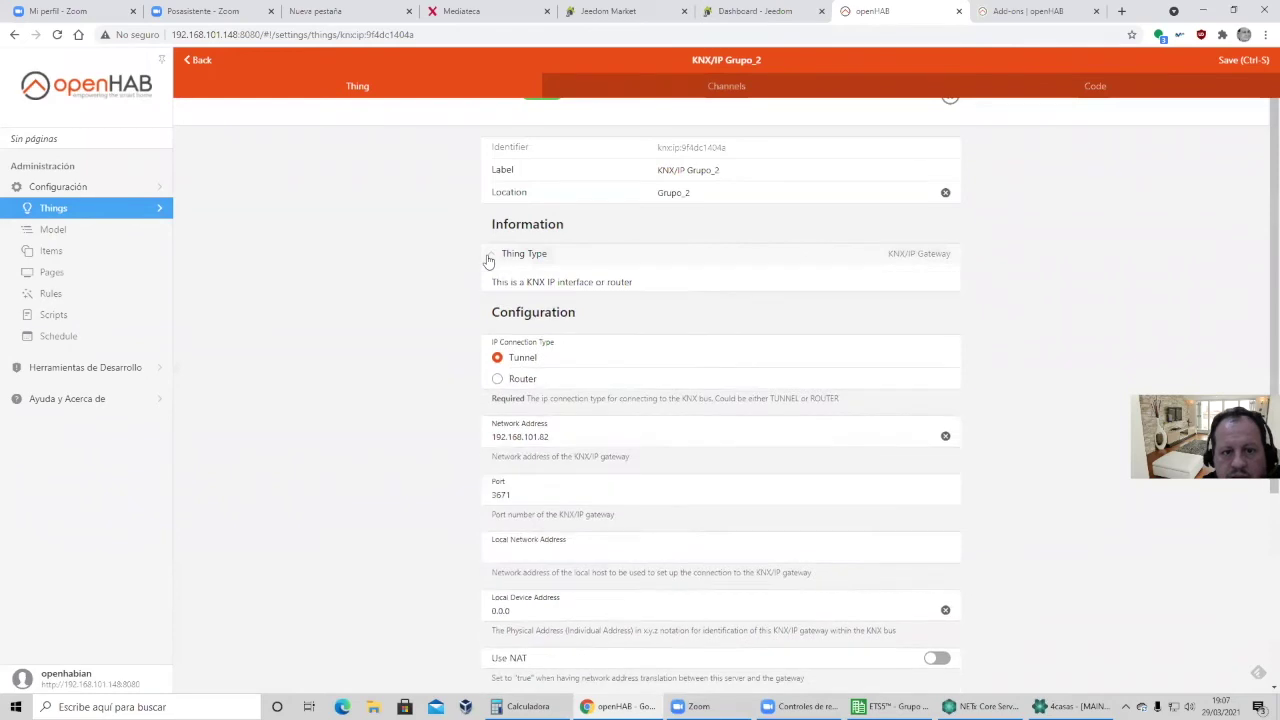
click(488, 257)
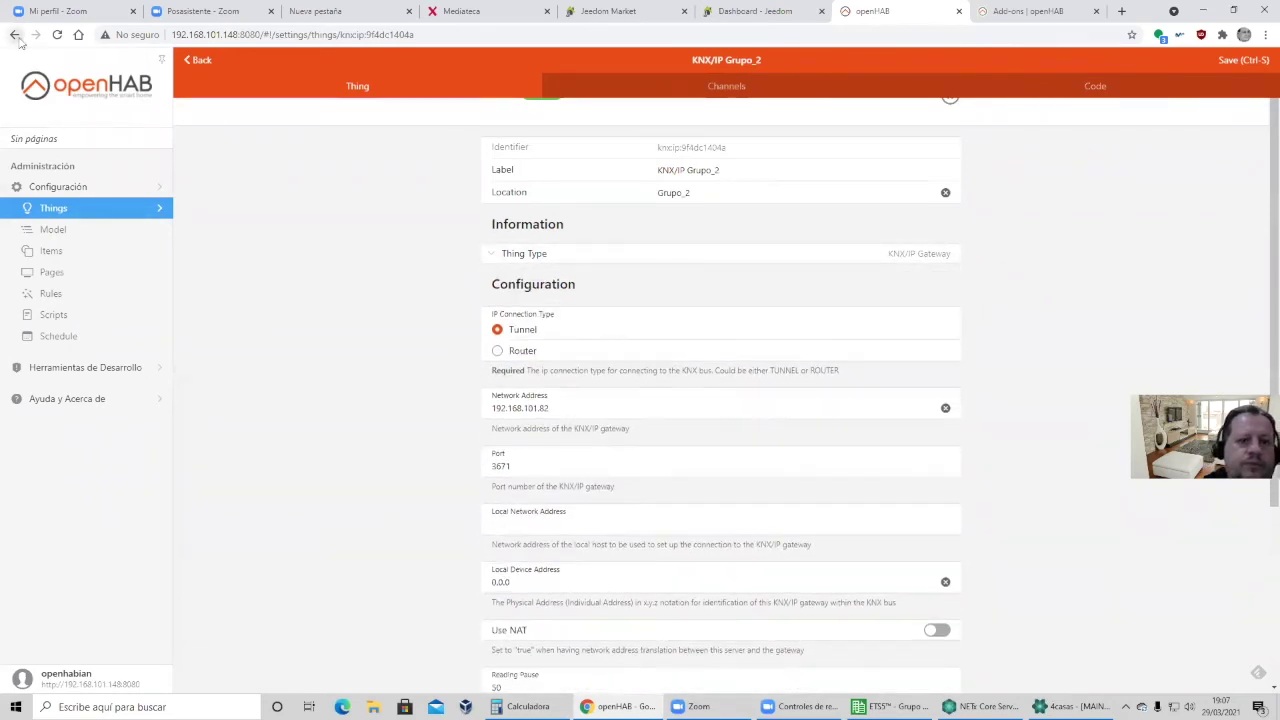
click(15, 35)
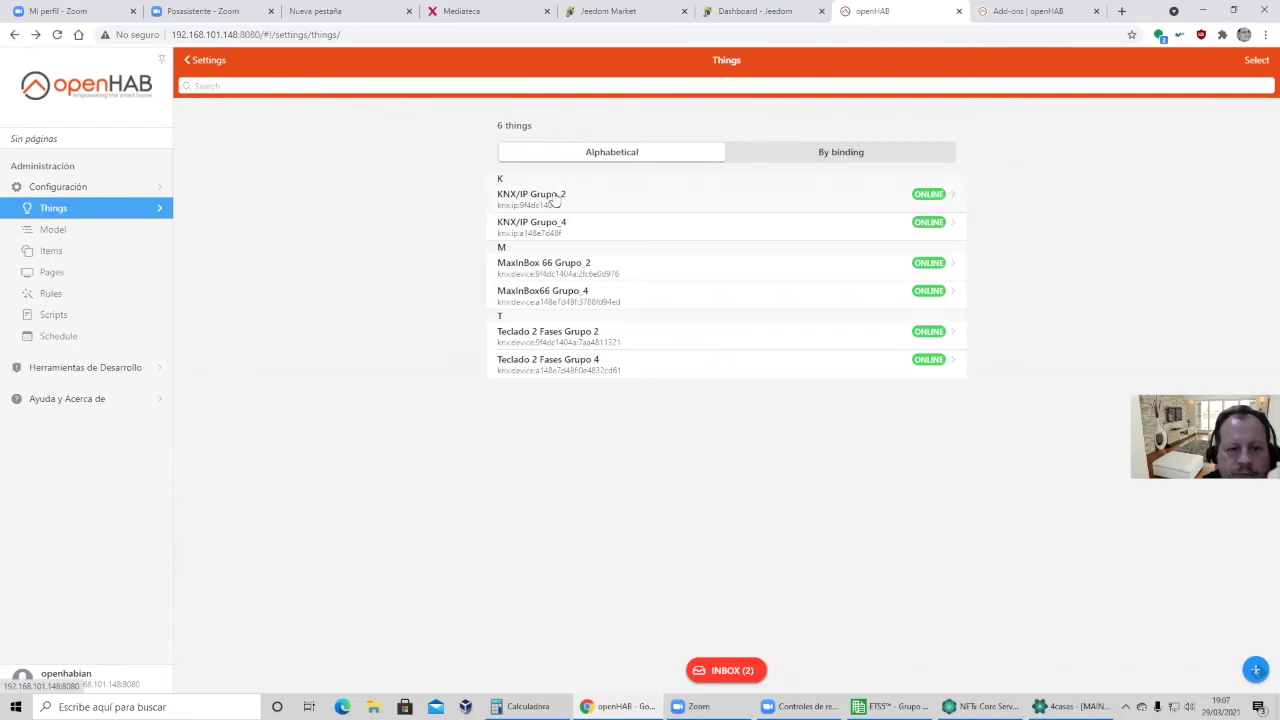
click(567, 338)
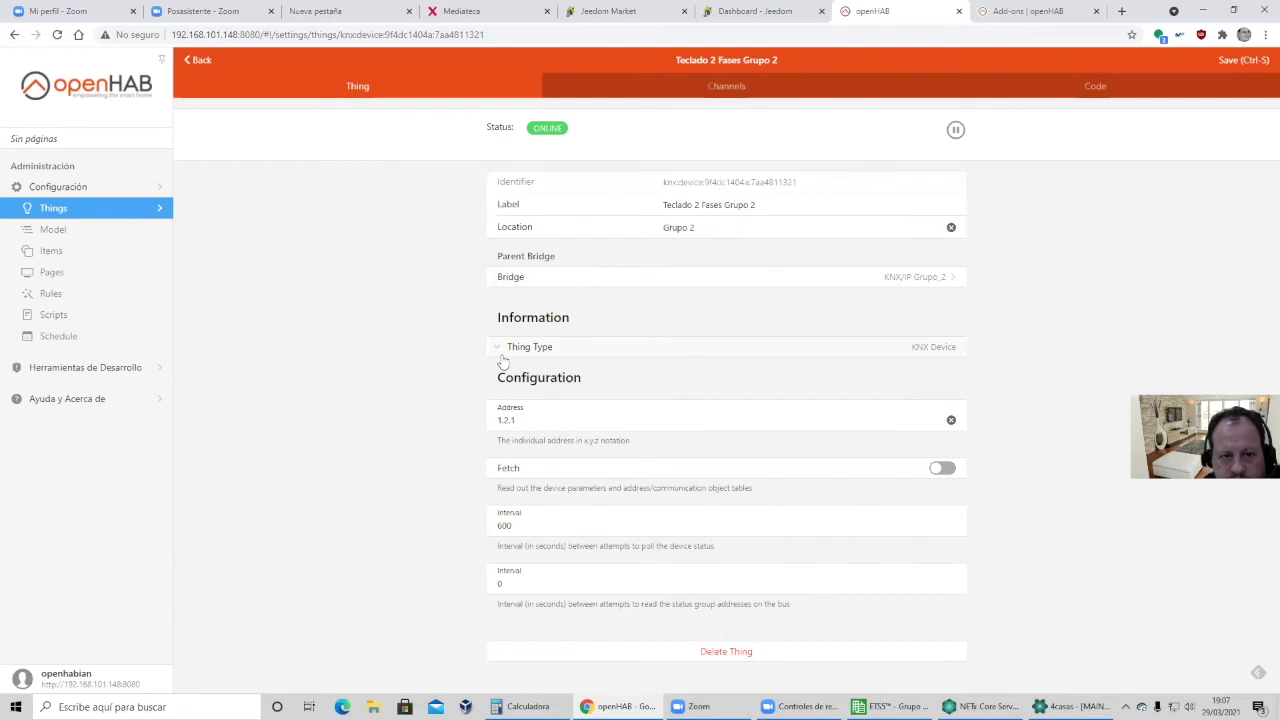
click(74, 257)
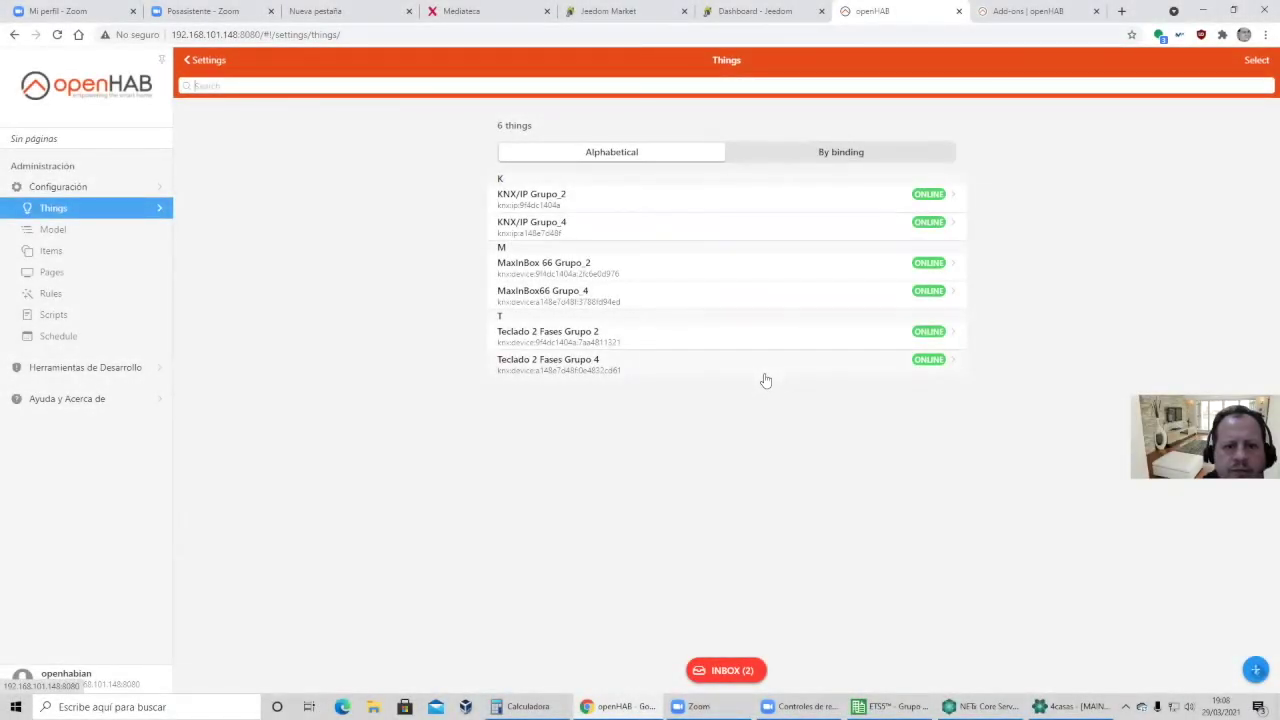
Start a new KNX Binding thing of type KNX Device, abandon it, and show the Items list.
click(1254, 668)
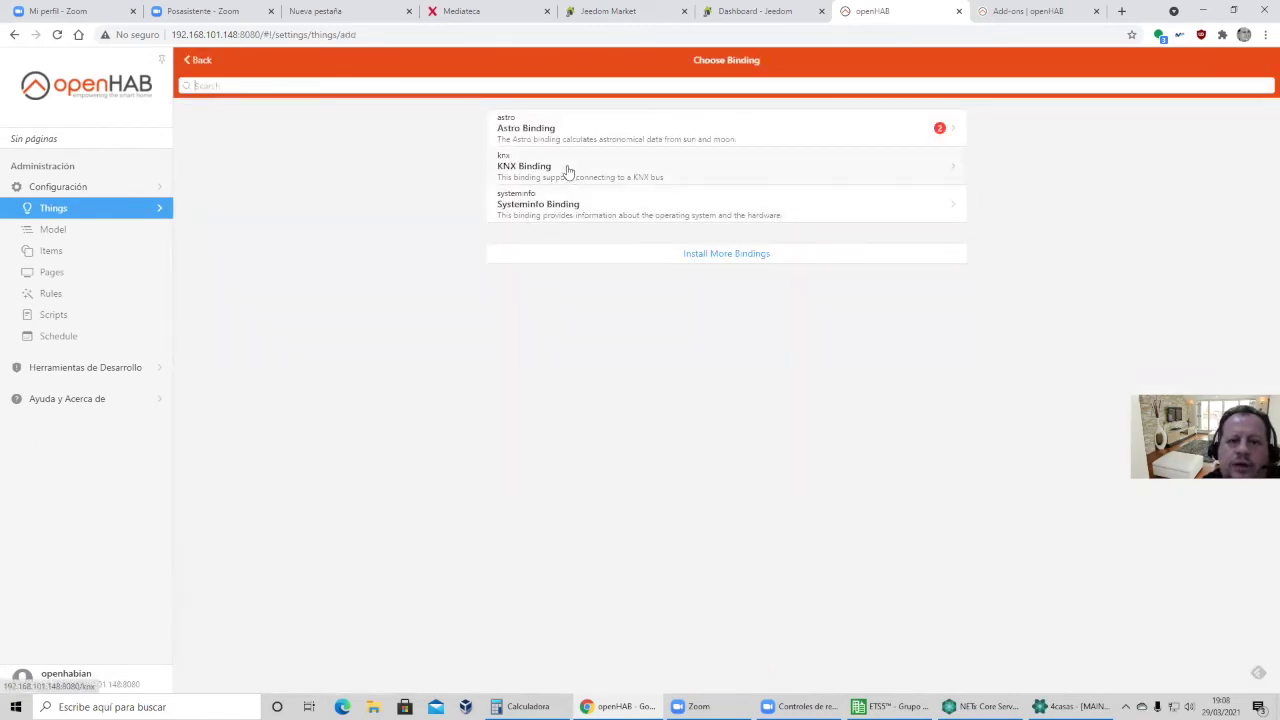
click(568, 170)
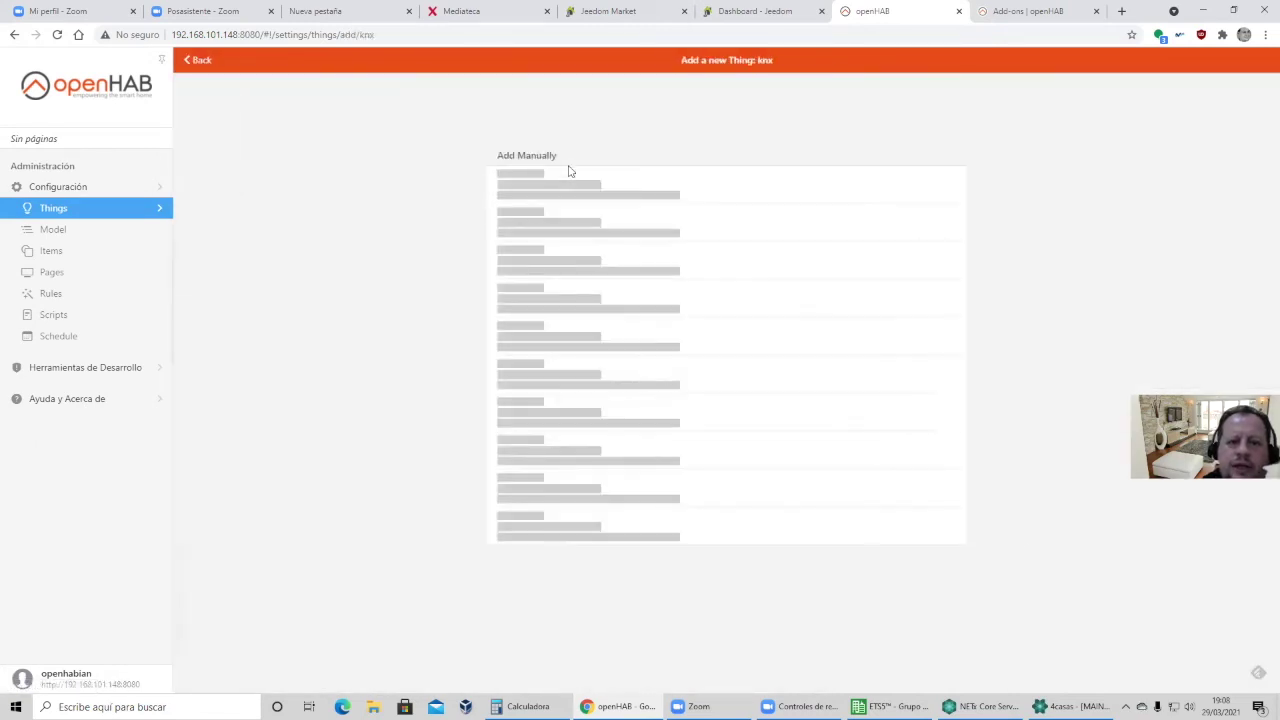
click(557, 265)
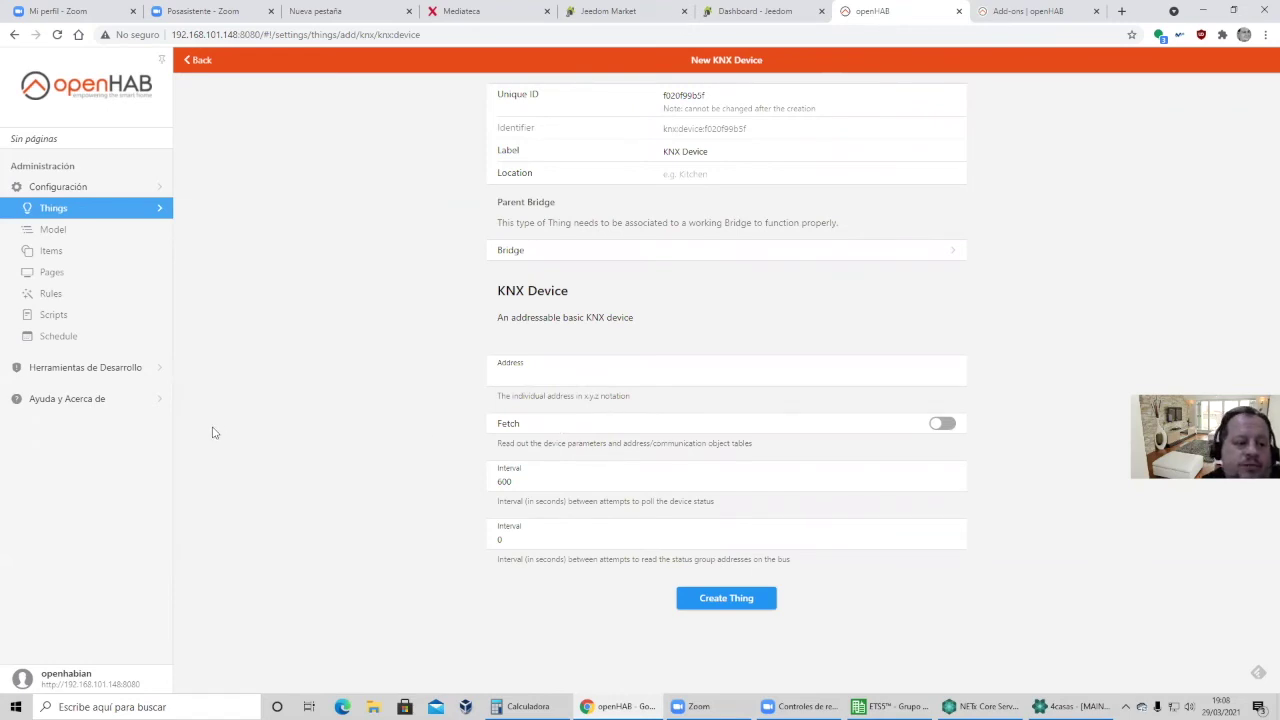
click(59, 190)
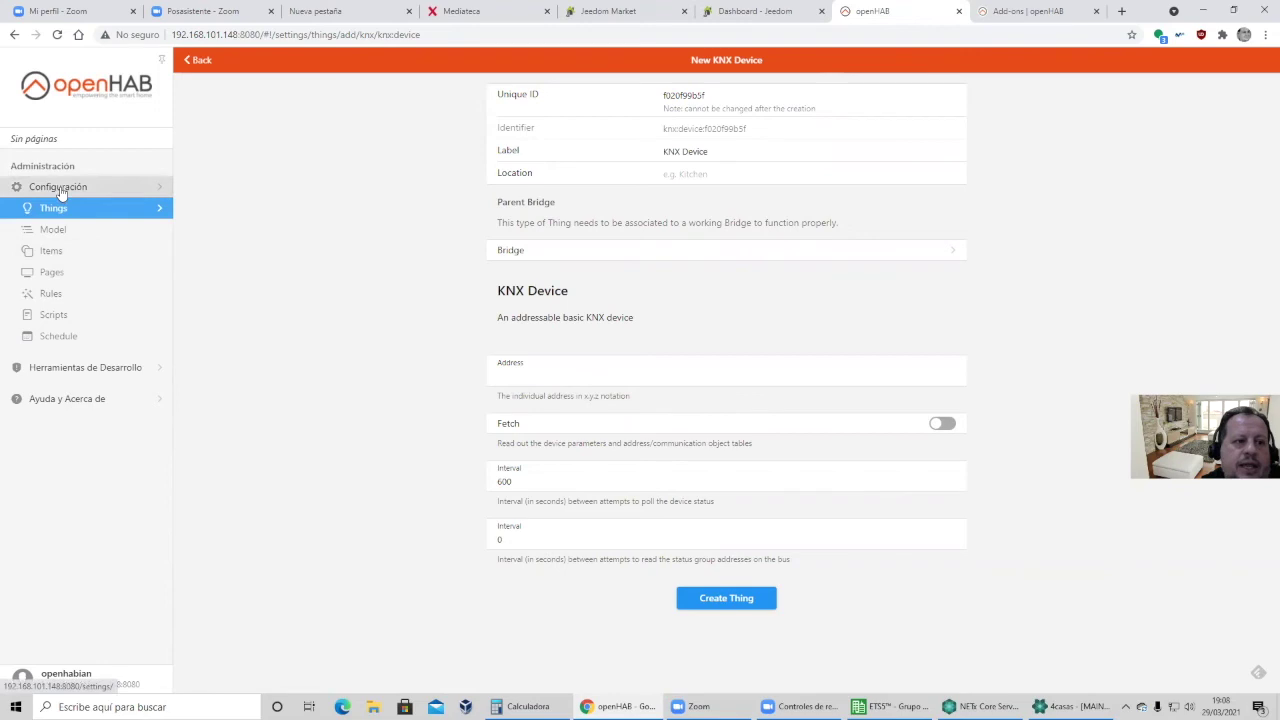
click(57, 250)
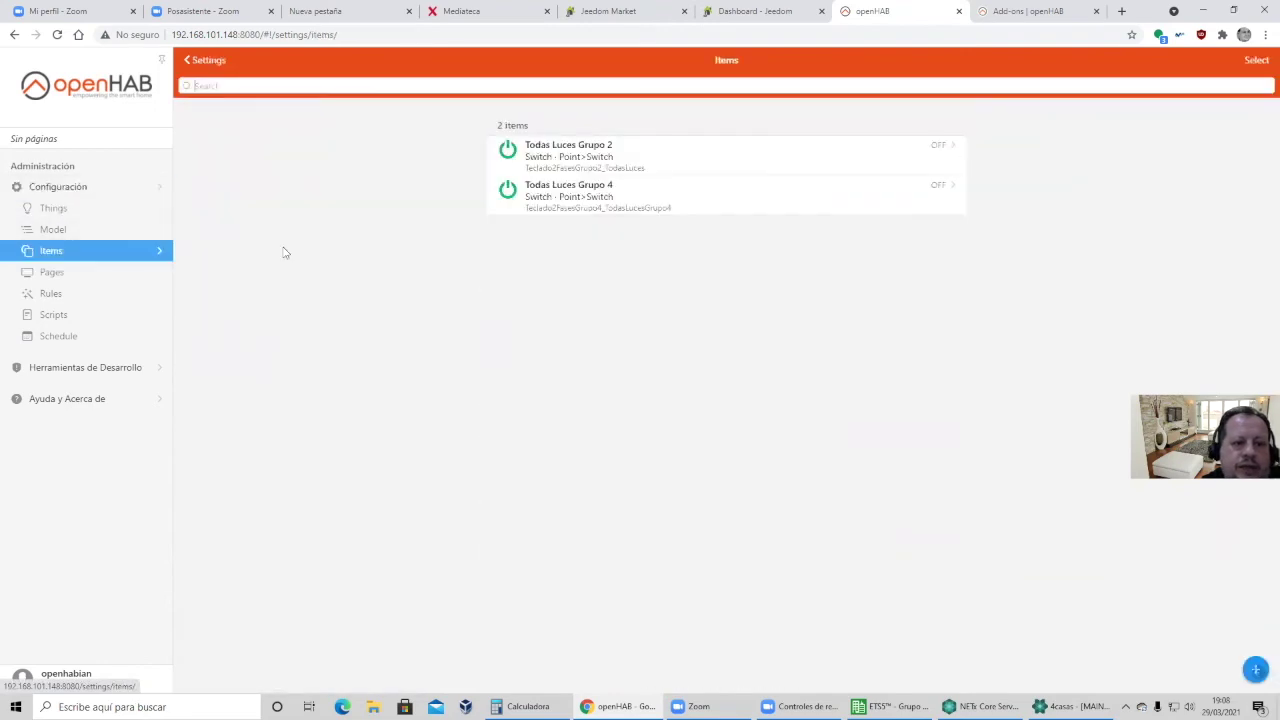
On the Resumen dashboard, switch Grupo 2 on and off once, then toggle Grupo 4 repeatedly until off.
click(48, 86)
click(258, 163)
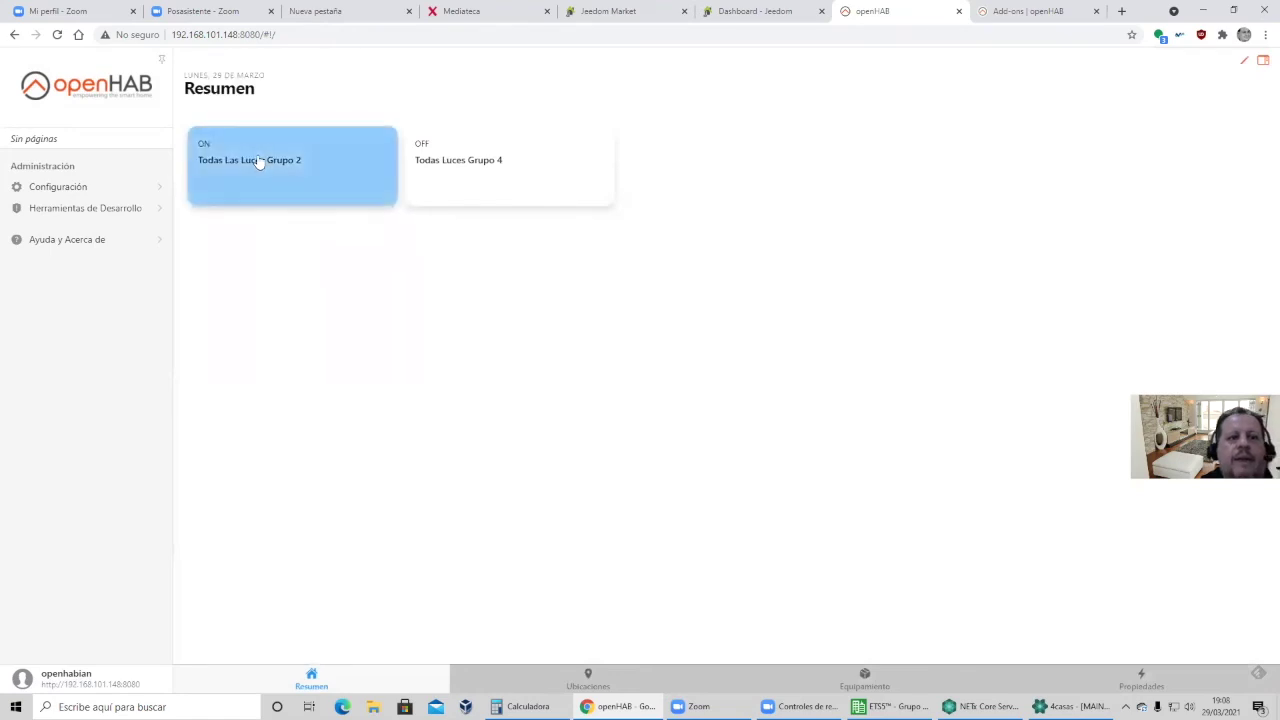
click(266, 164)
click(466, 163)
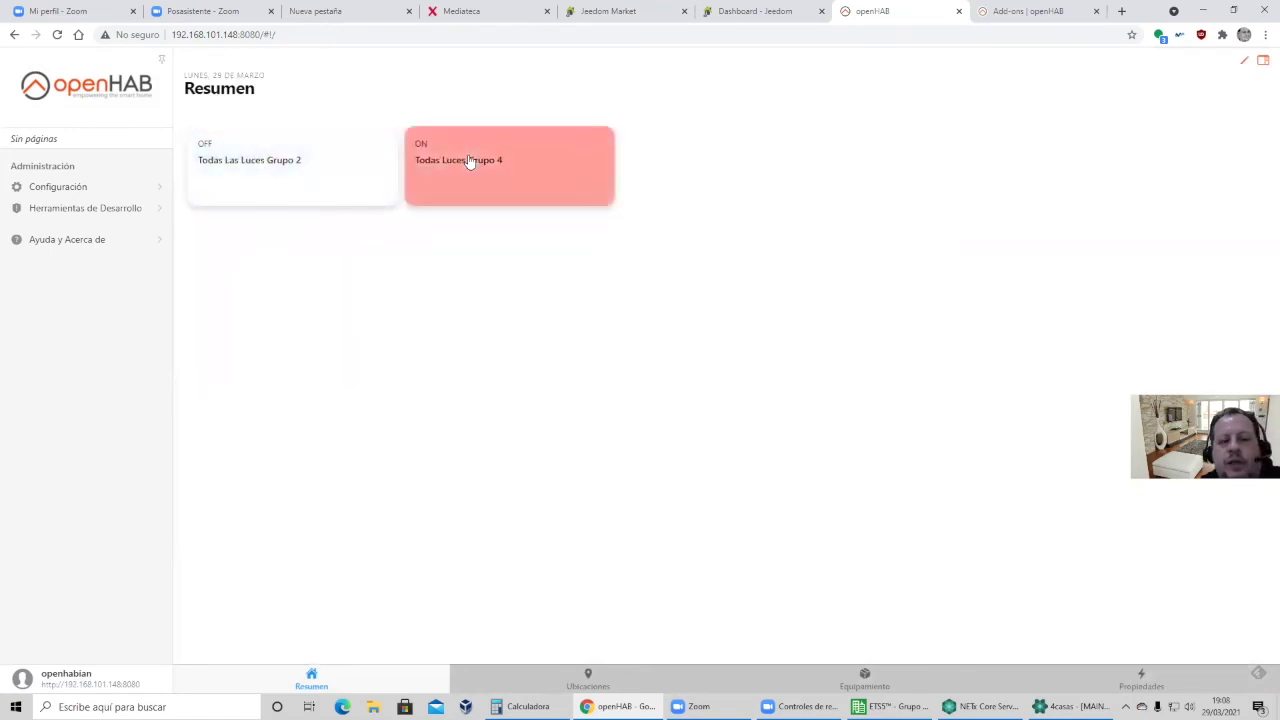
click(468, 162)
click(468, 162)
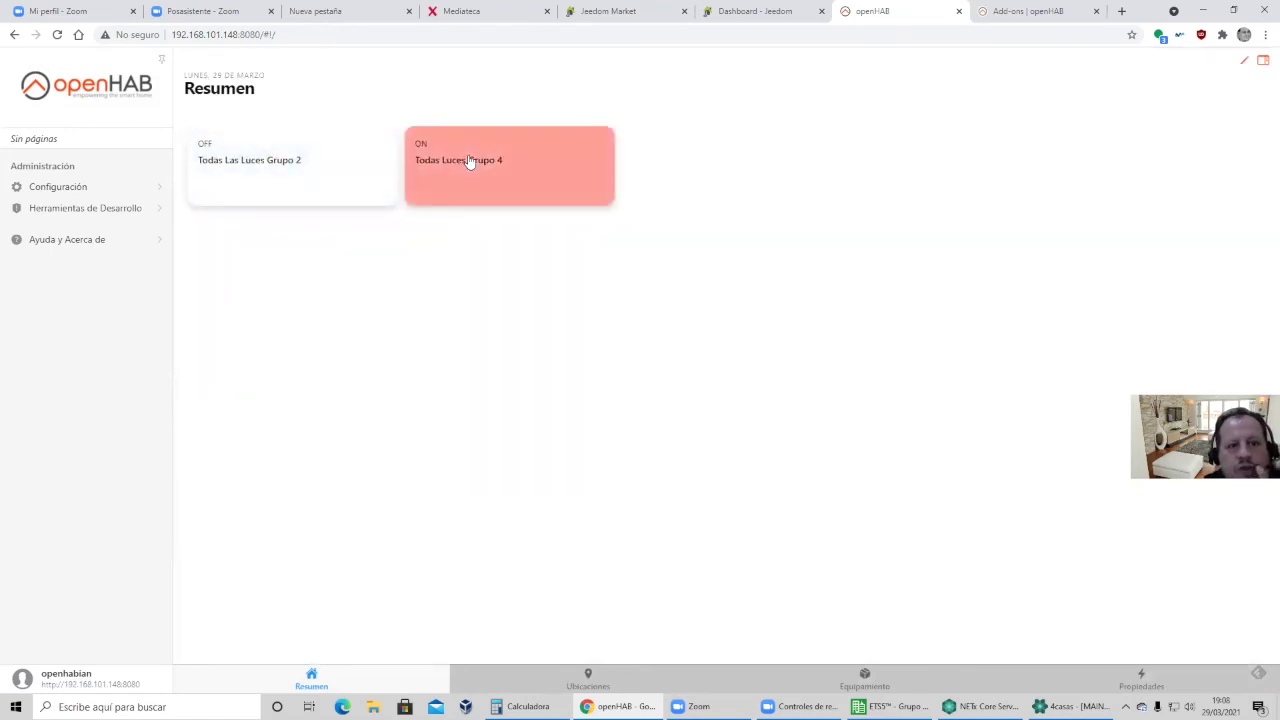
click(468, 162)
click(469, 161)
click(469, 161)
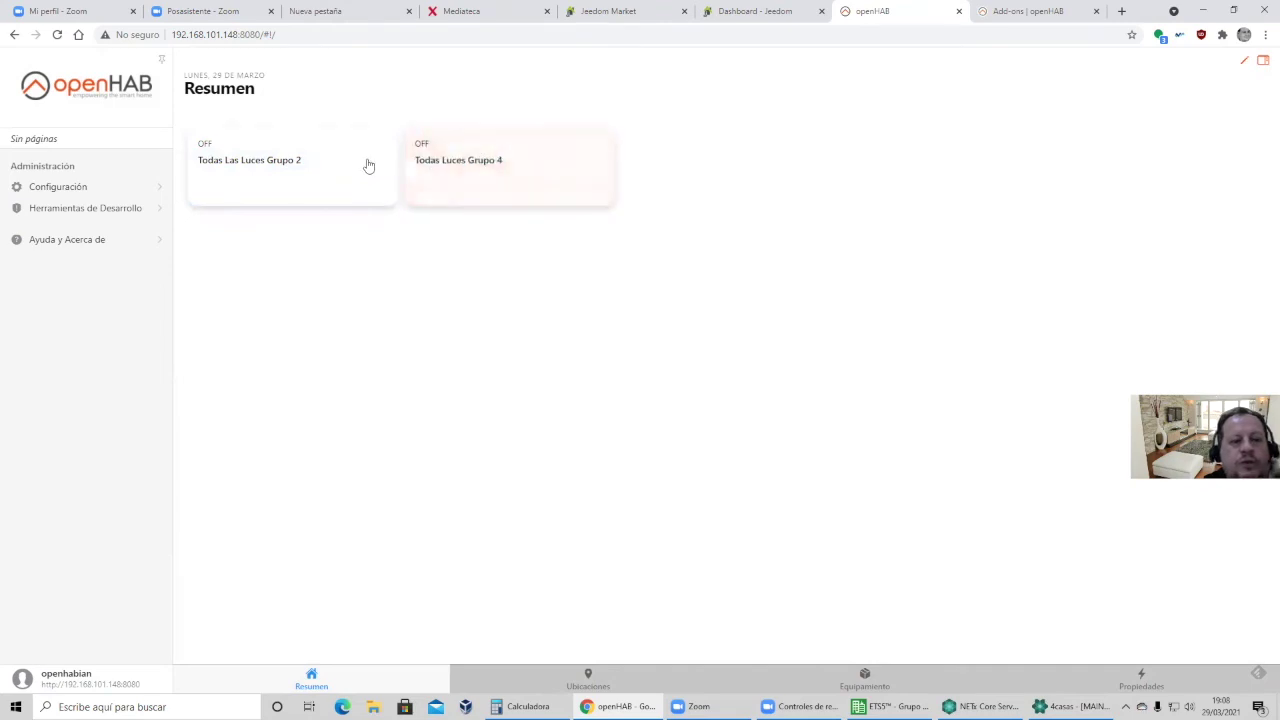
Toggle the Grupo 2 lights twice, ending off, then open File Explorer toward 35 Curso OpenHAB.
click(294, 163)
click(294, 163)
click(295, 165)
click(295, 165)
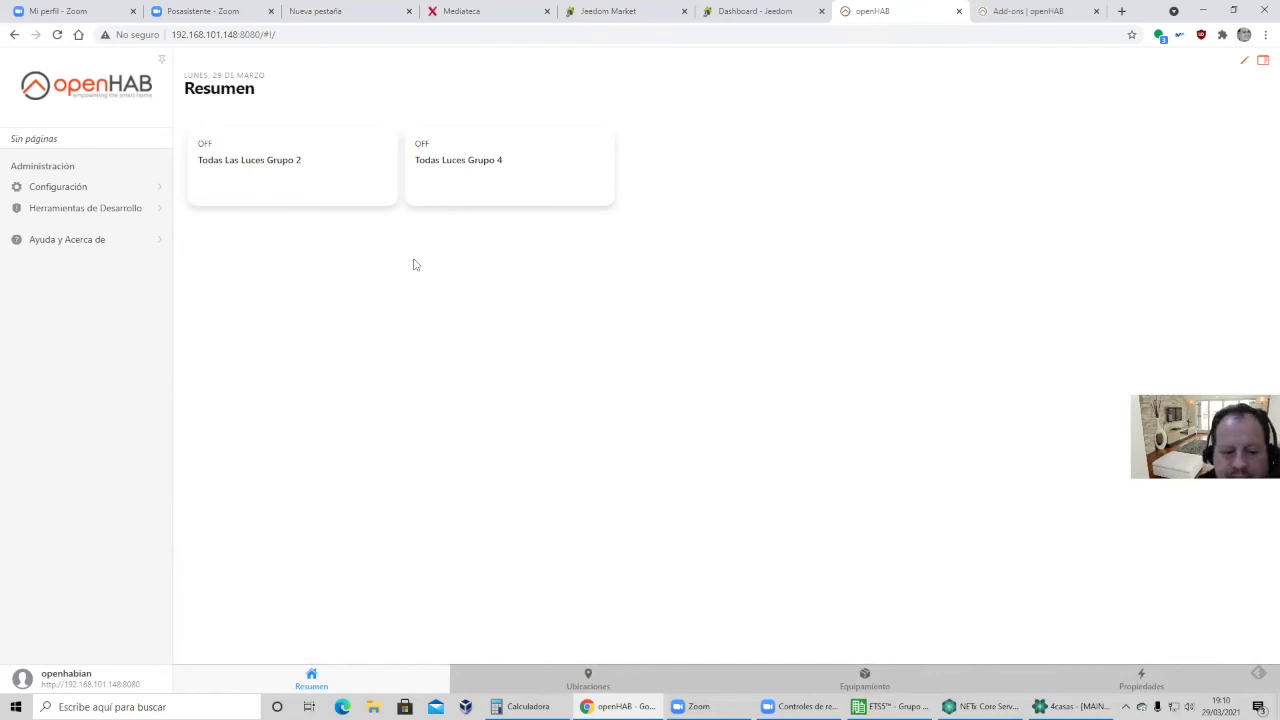
click(373, 706)
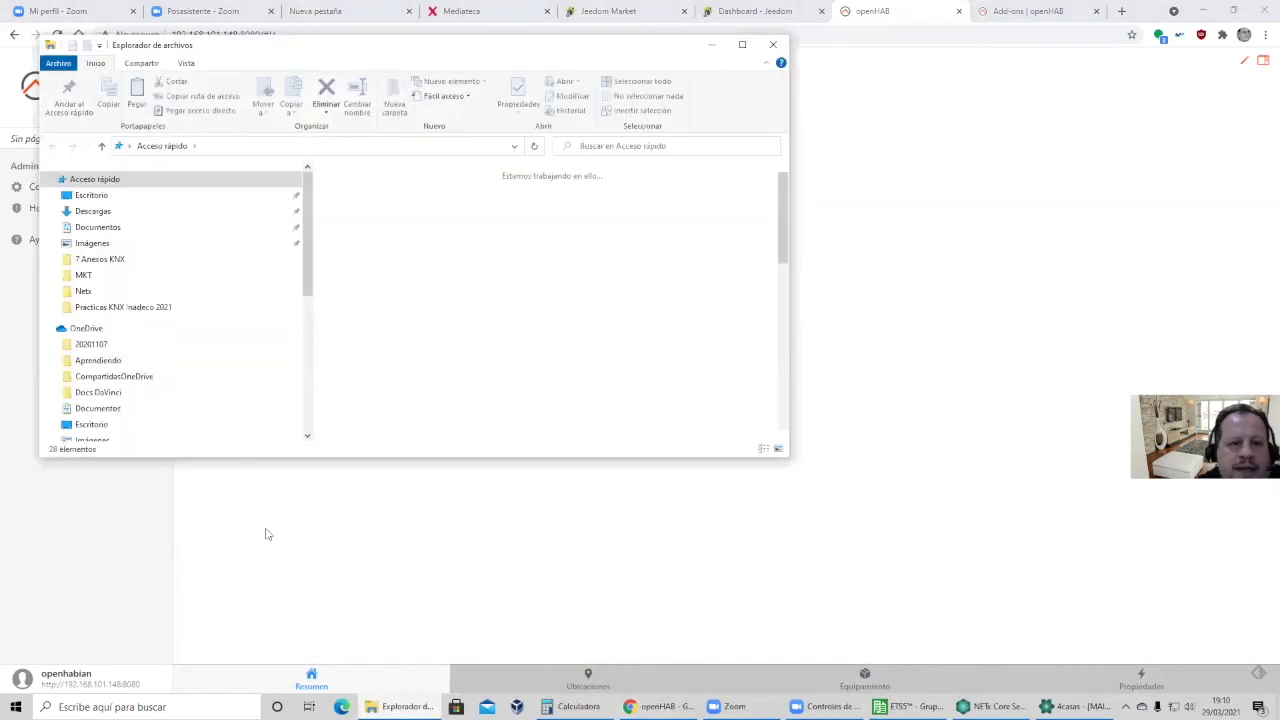
click(741, 45)
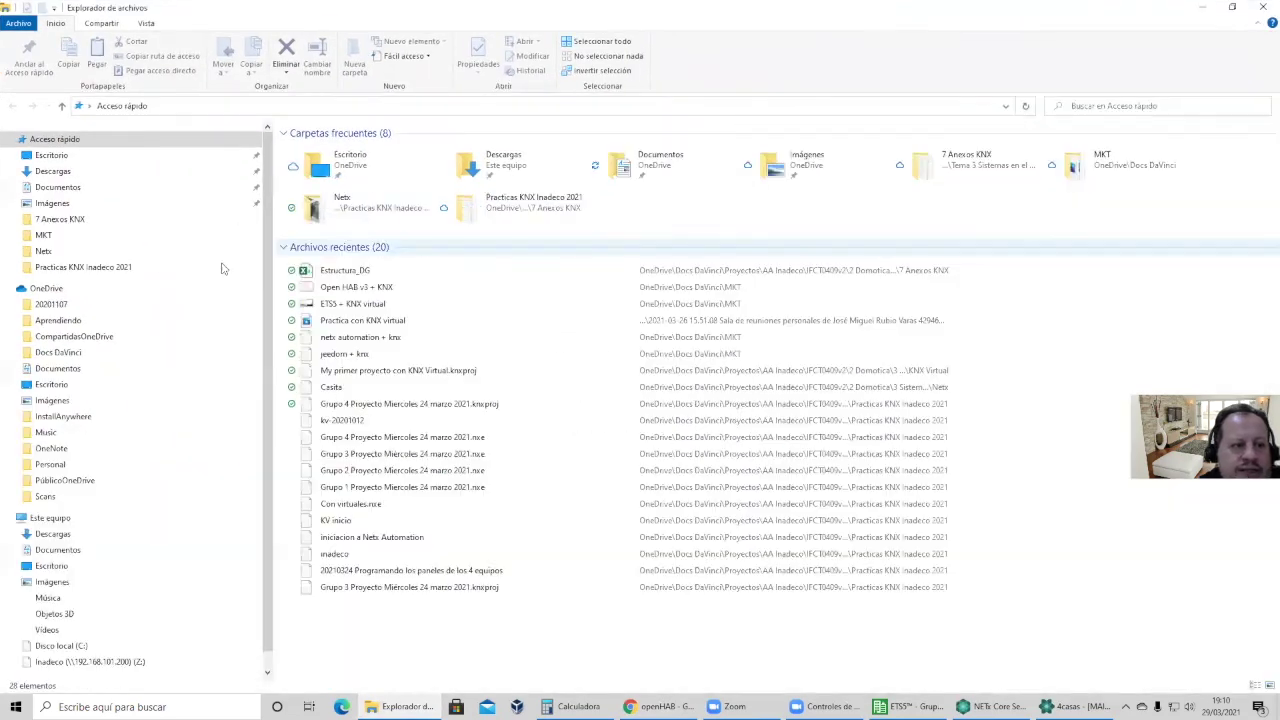